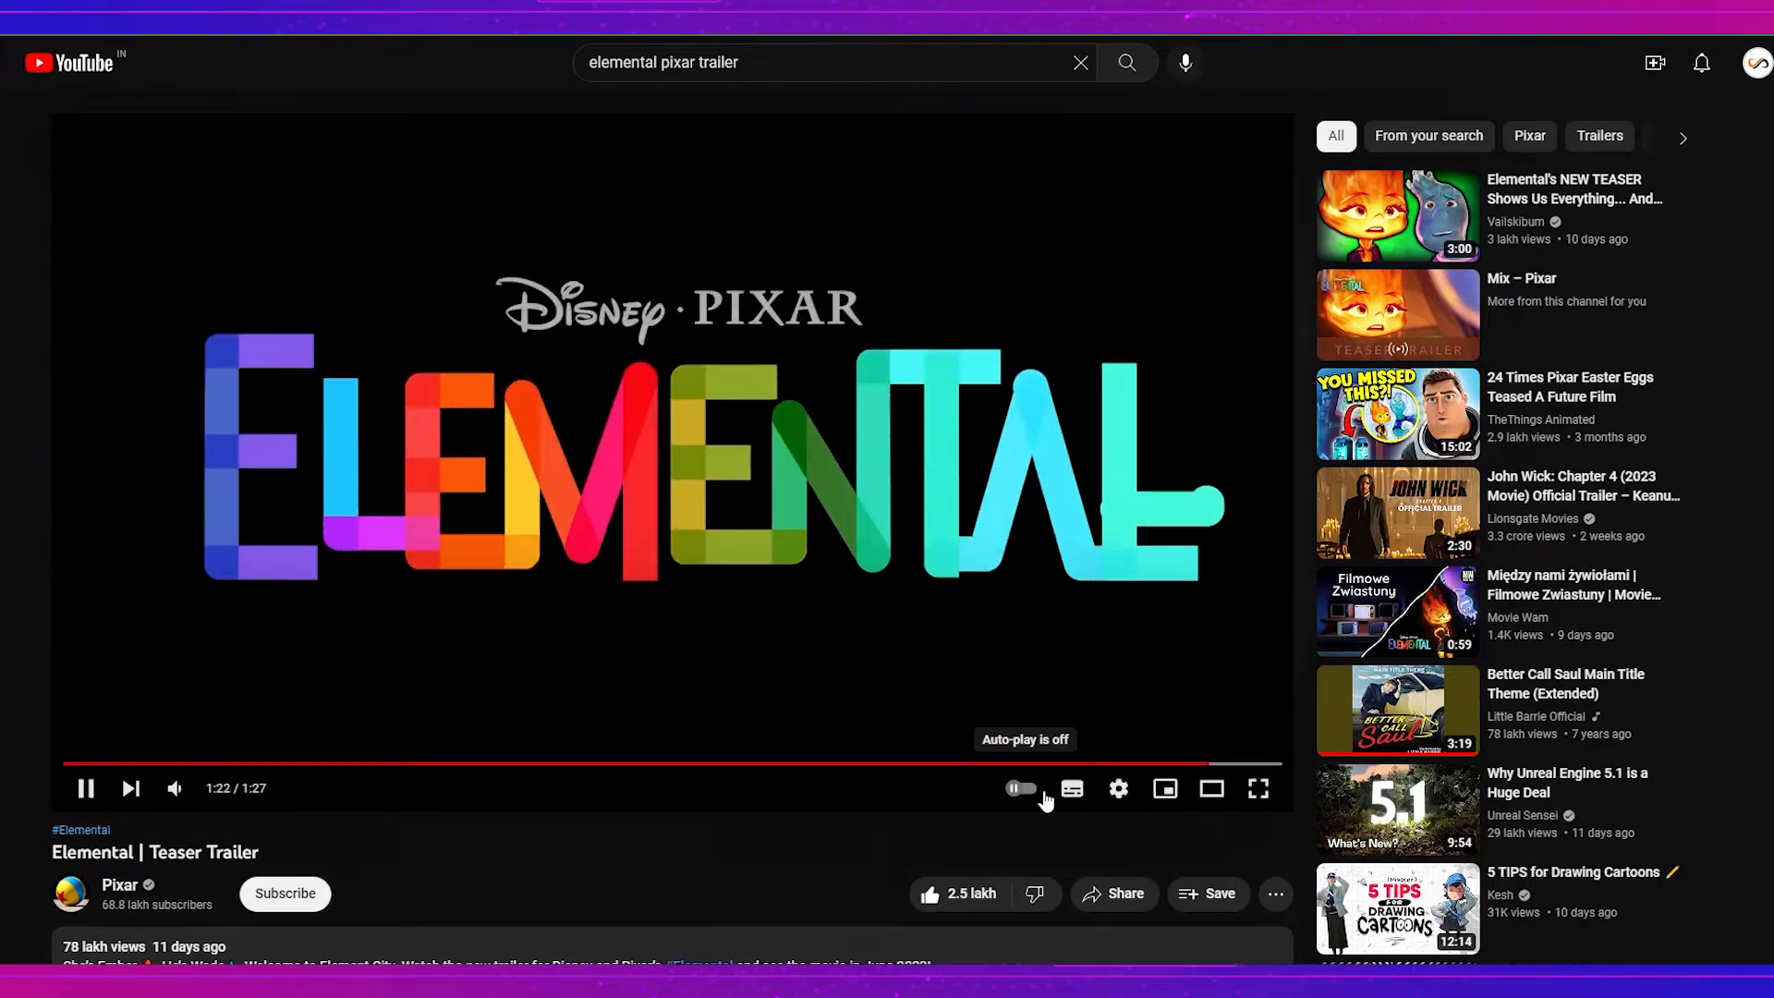
Step: Play the closing title animation of the Elemental teaser trailer as a reference
drag(1145, 765, 1149, 769)
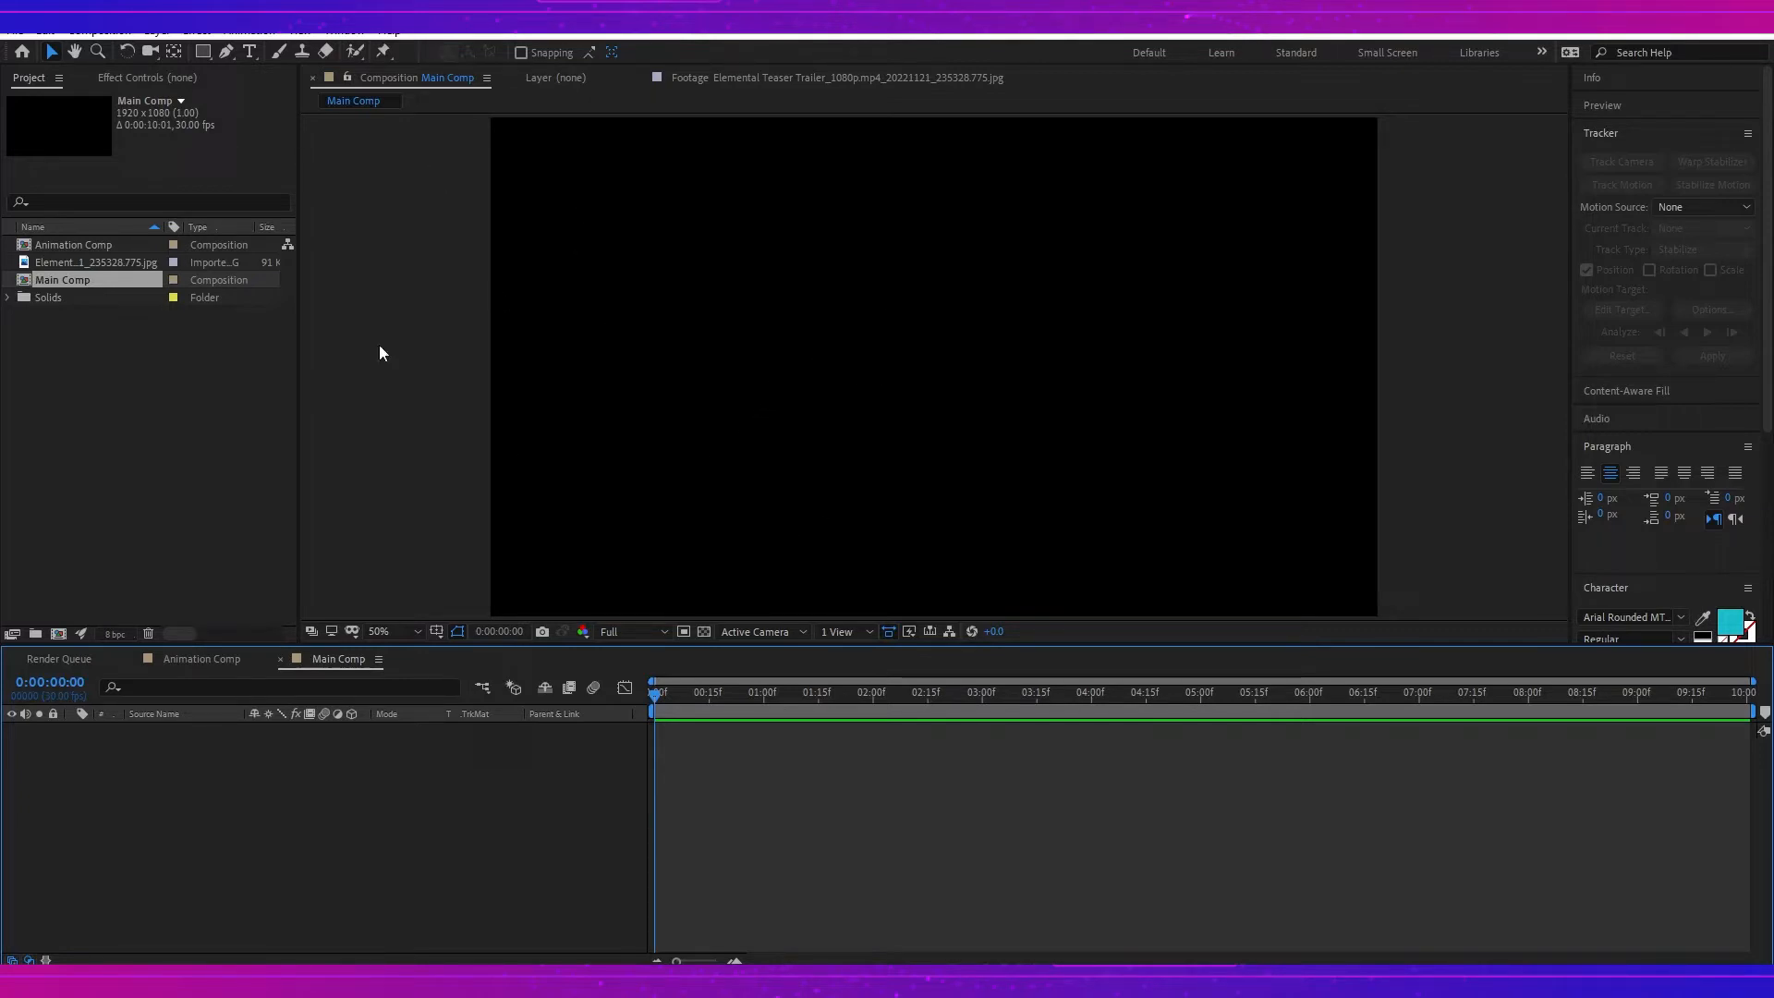
Step: Check the frame size, frame rate and duration in Main Comp's composition settings
click(383, 662)
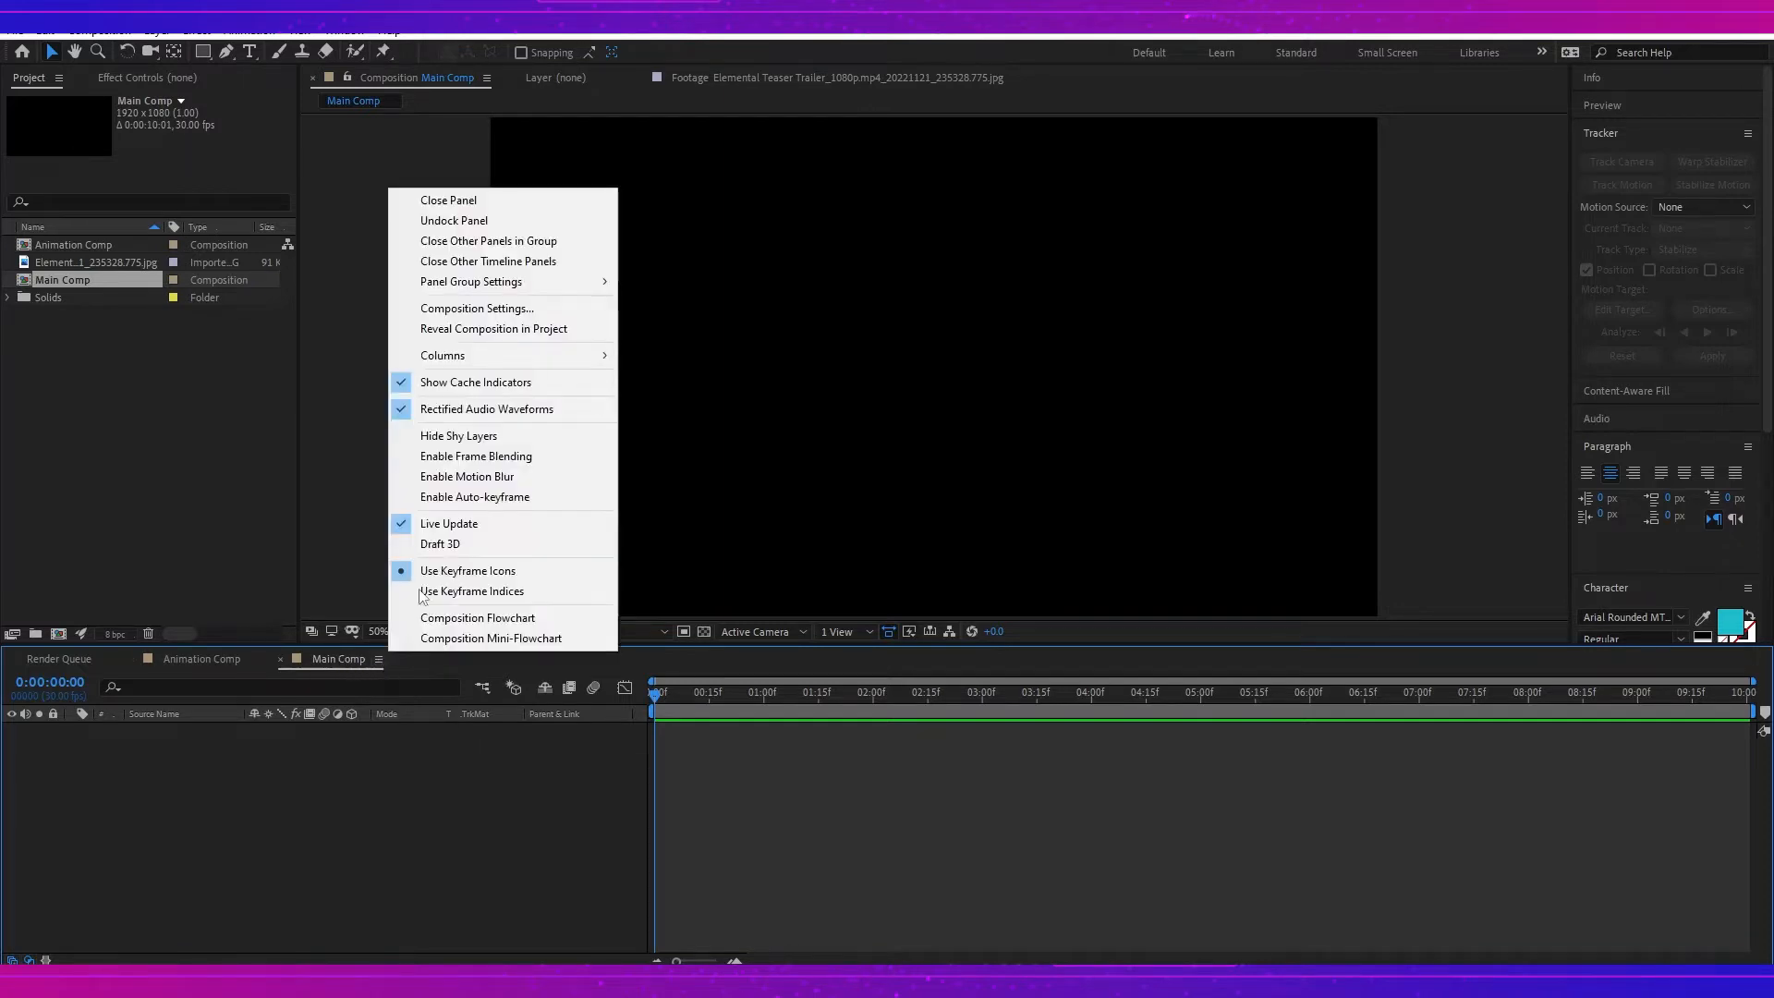
click(541, 309)
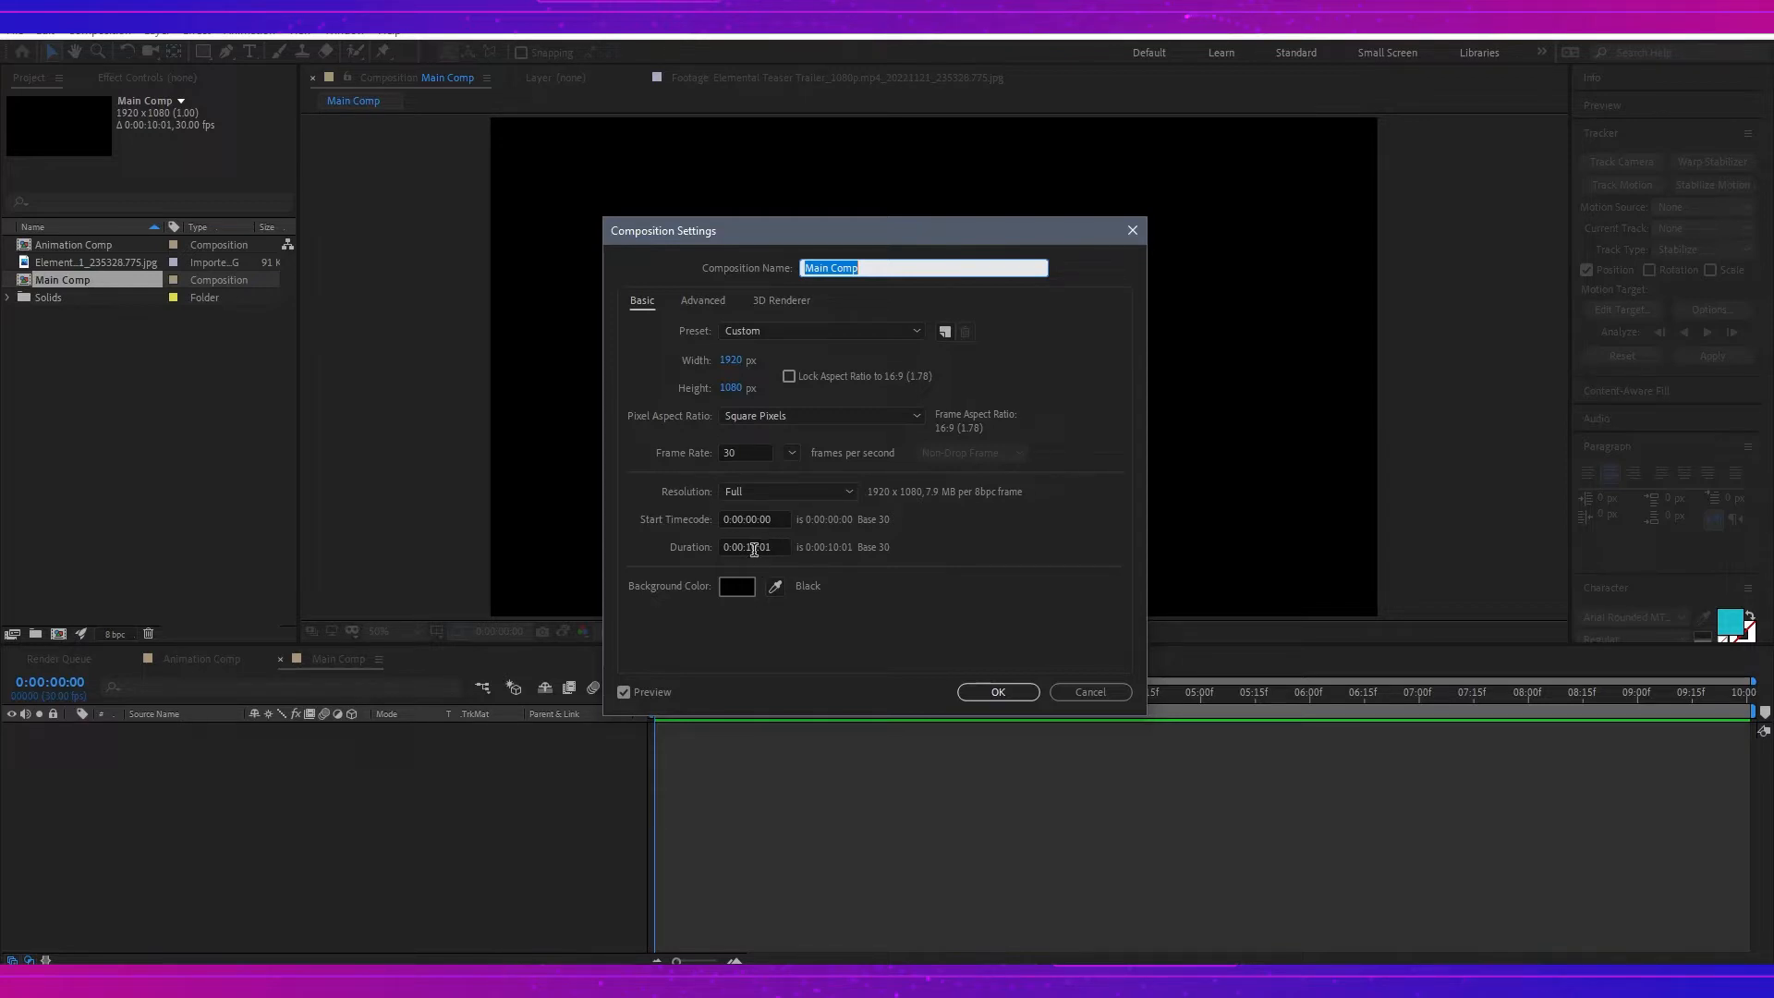
click(1027, 700)
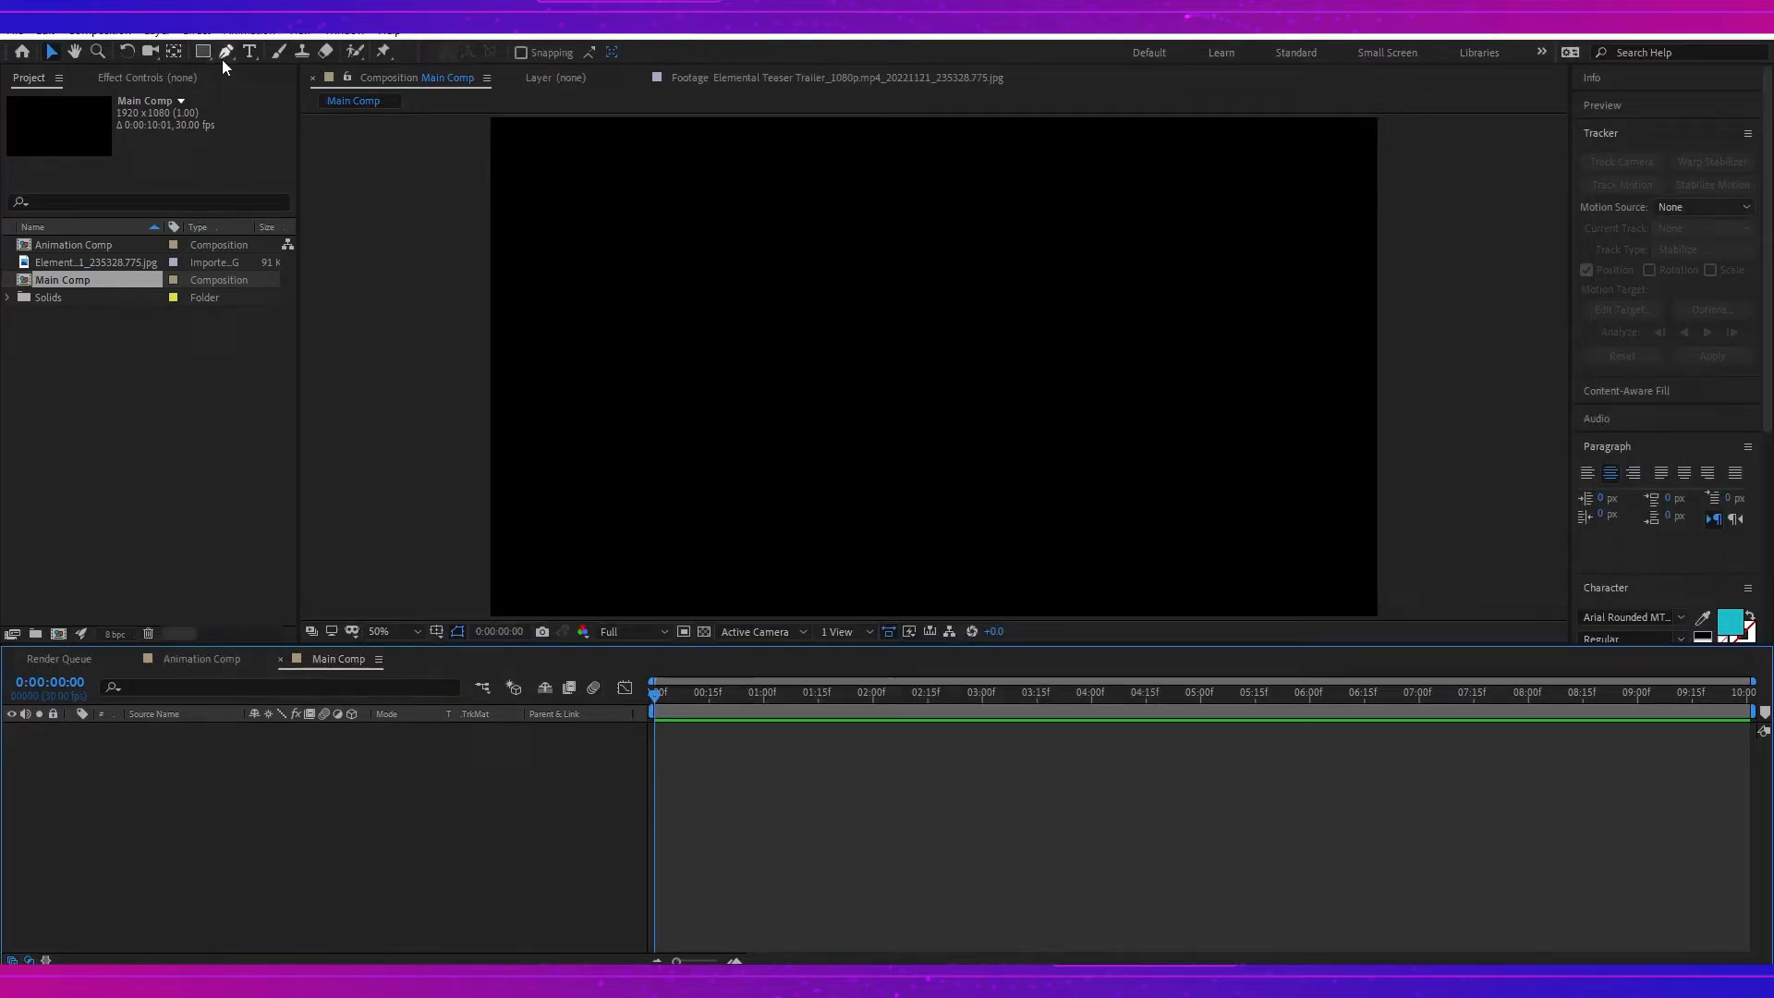
Step: Draw a straight vertical line with the Pen tool in the left half of Main Comp, creating a shape layer
right_click(268, 759)
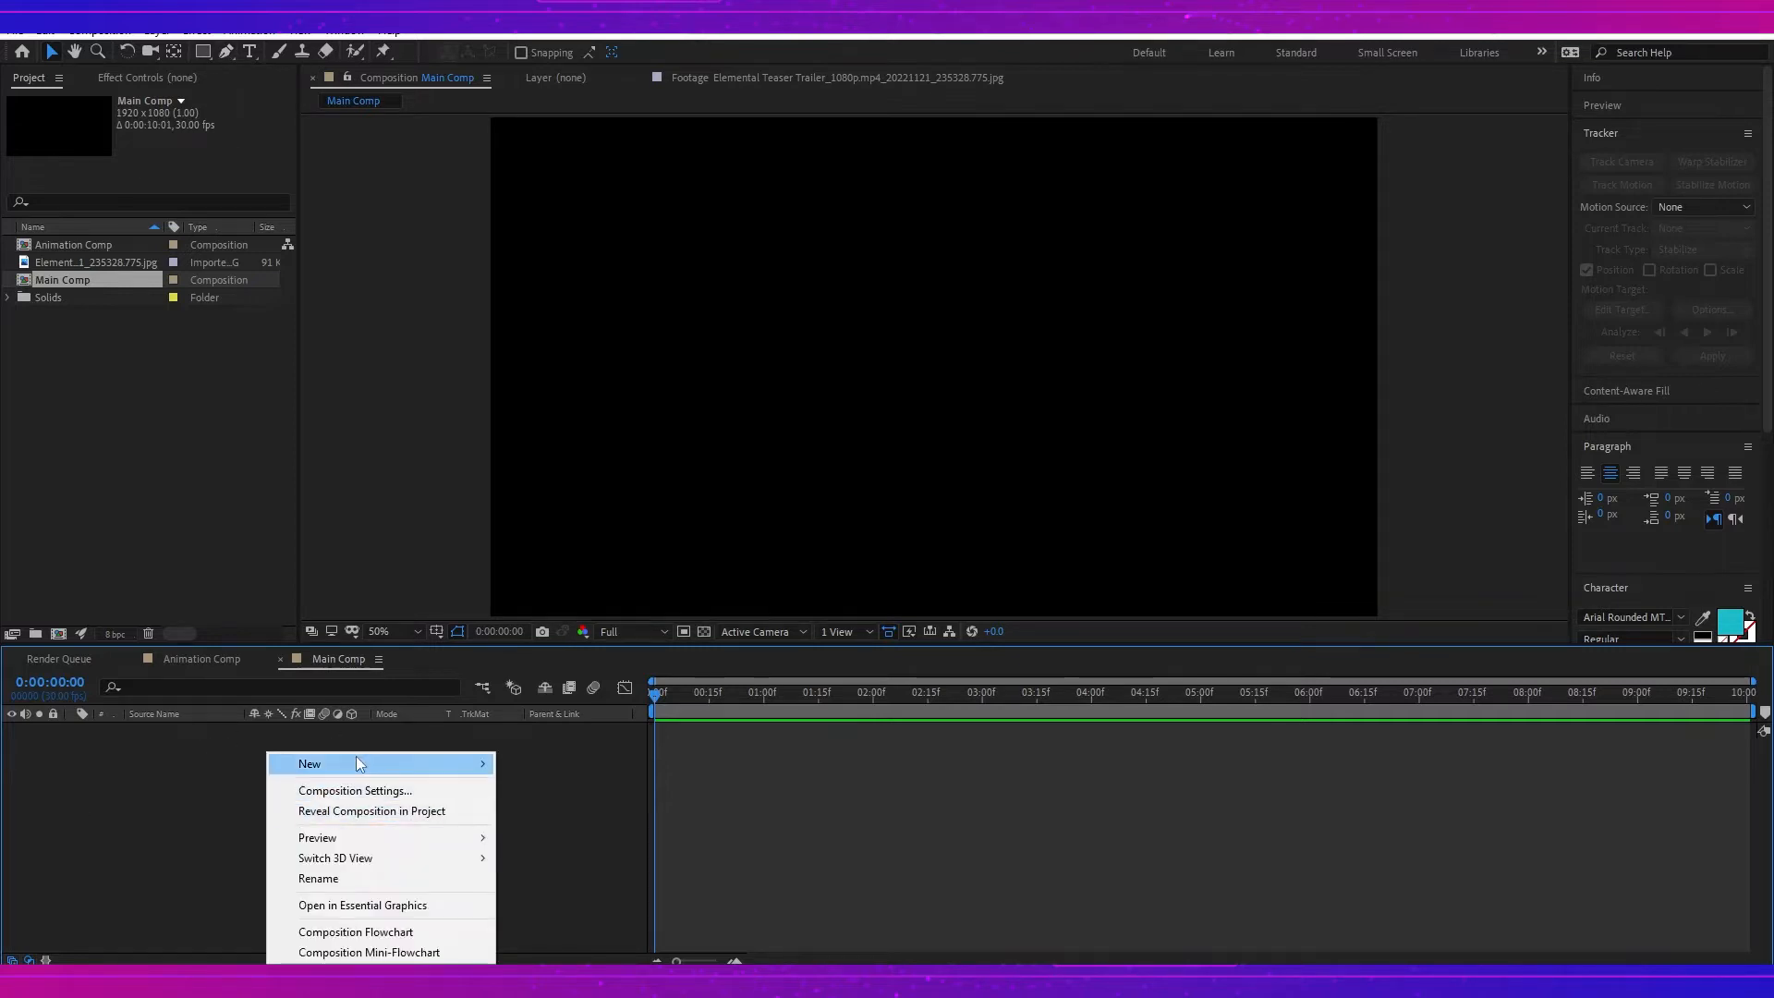
mouse_move(356, 761)
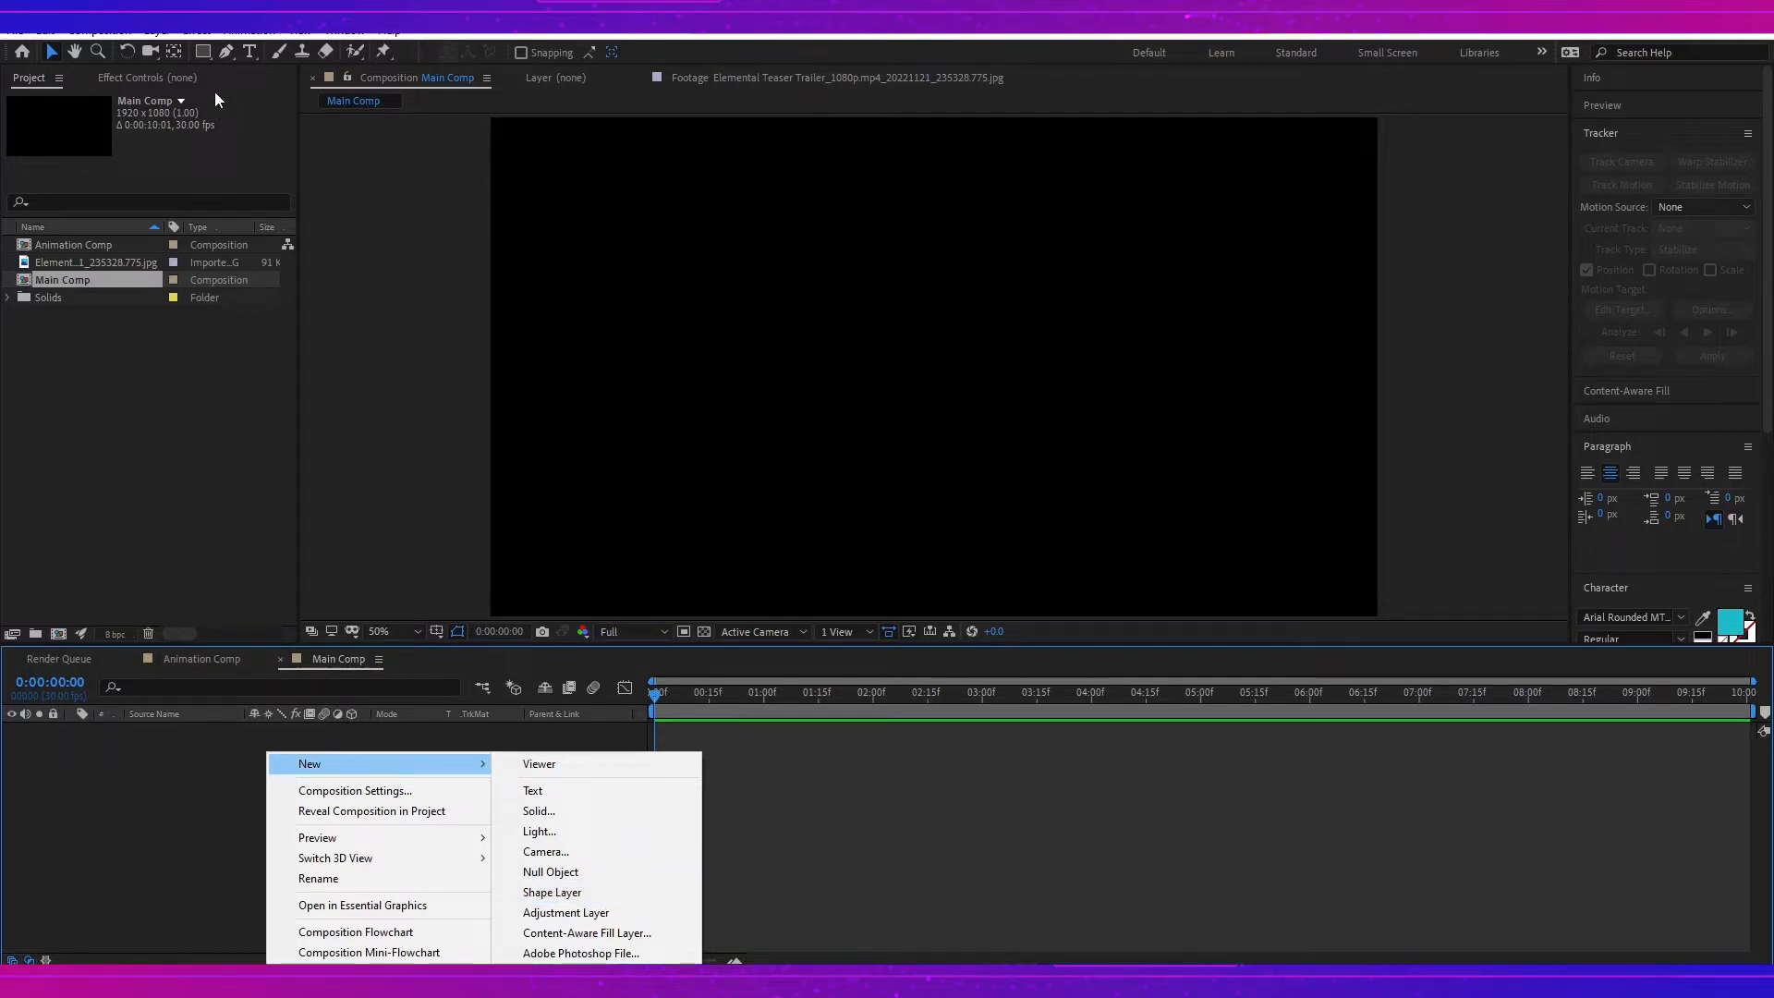
click(225, 53)
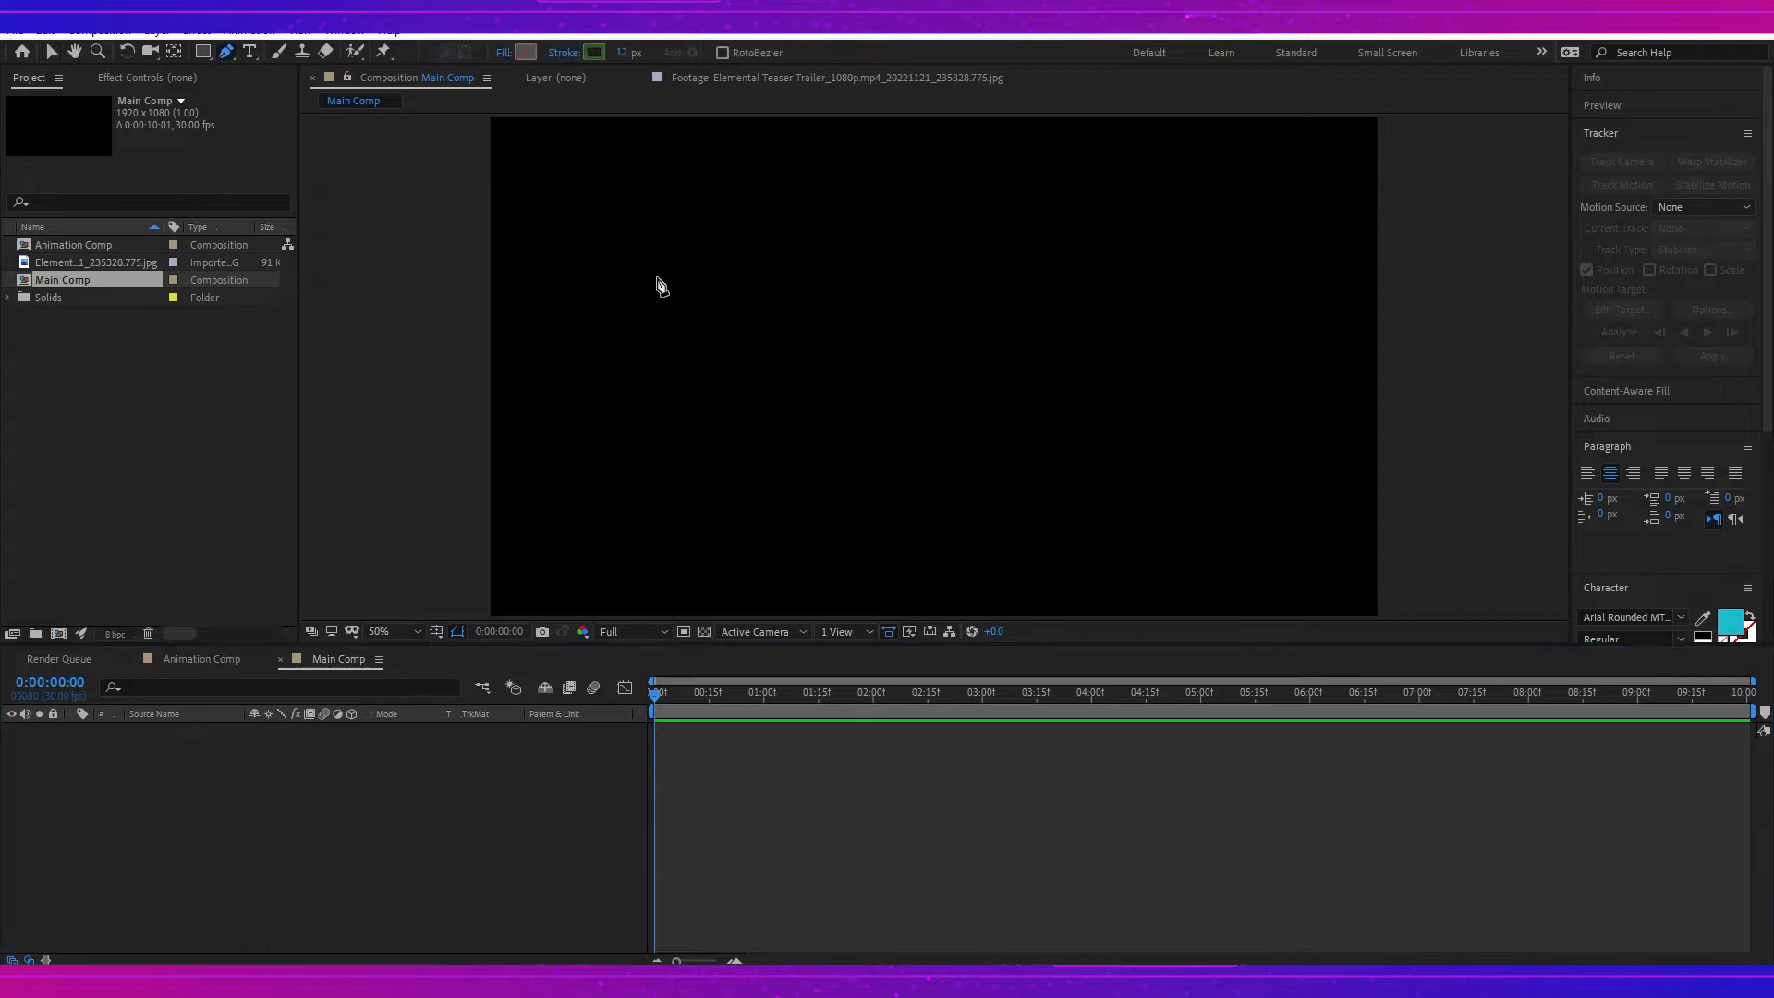
click(732, 264)
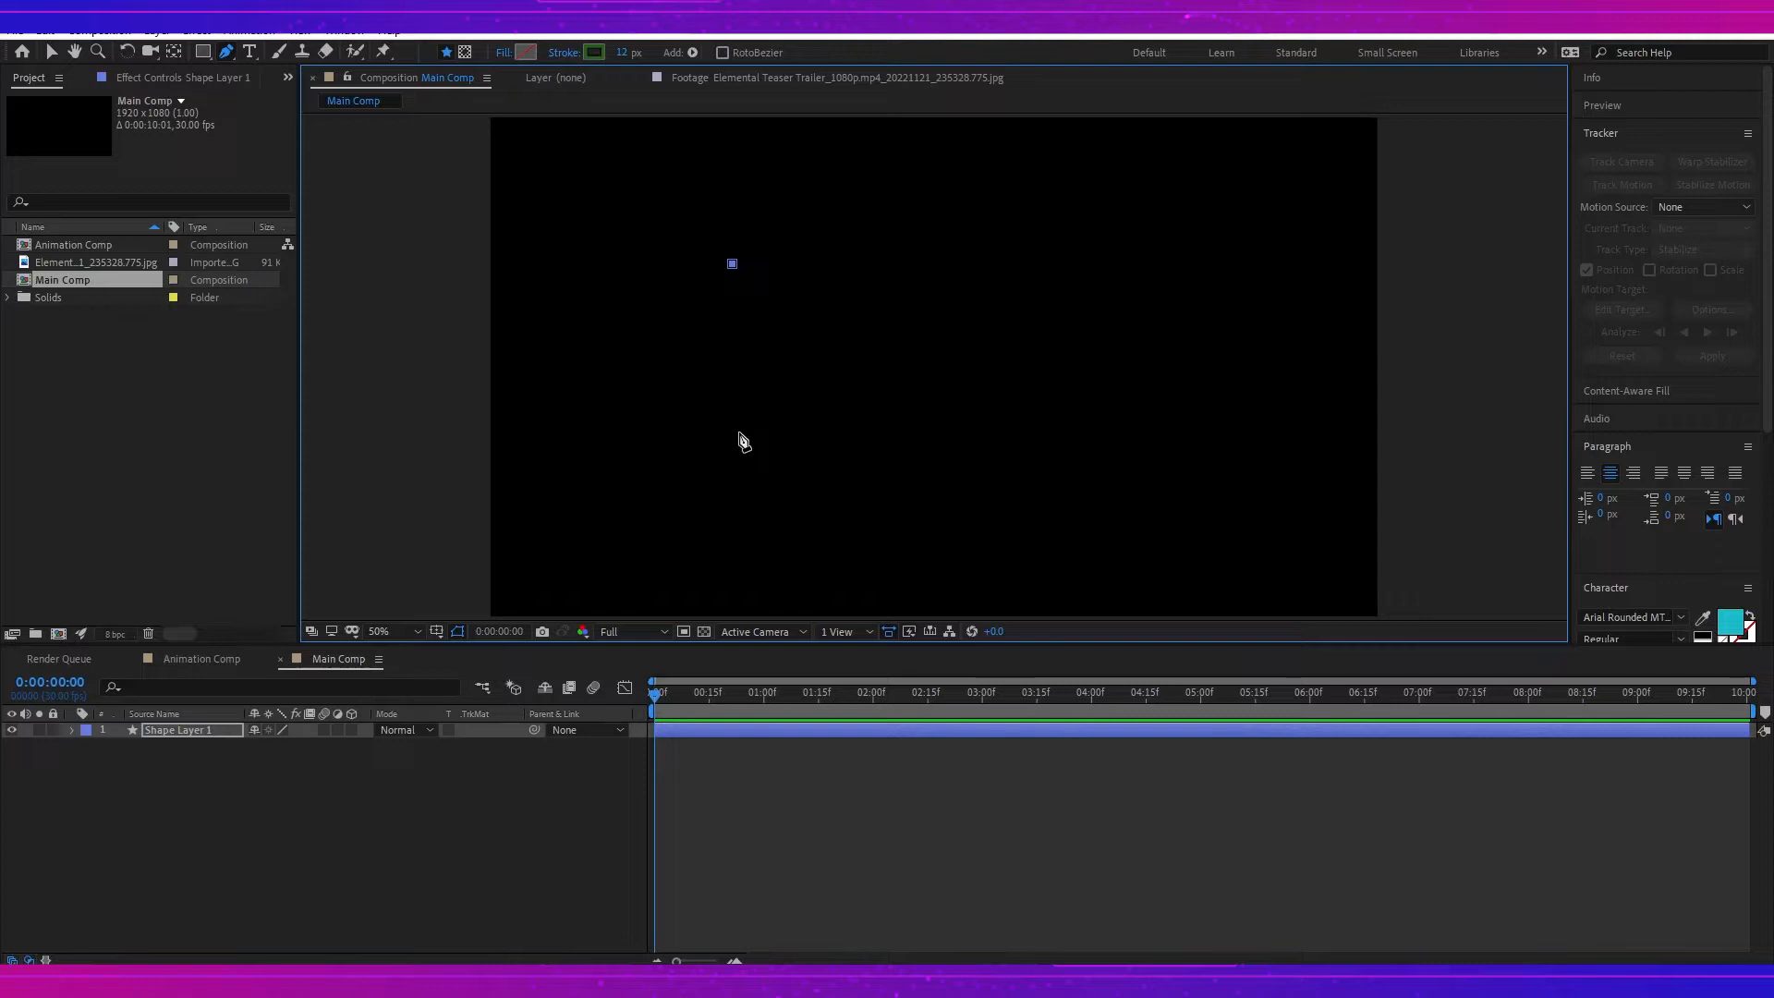
click(732, 431)
Step: Delete the fill from the line's shape group so only its path and stroke remain
click(72, 729)
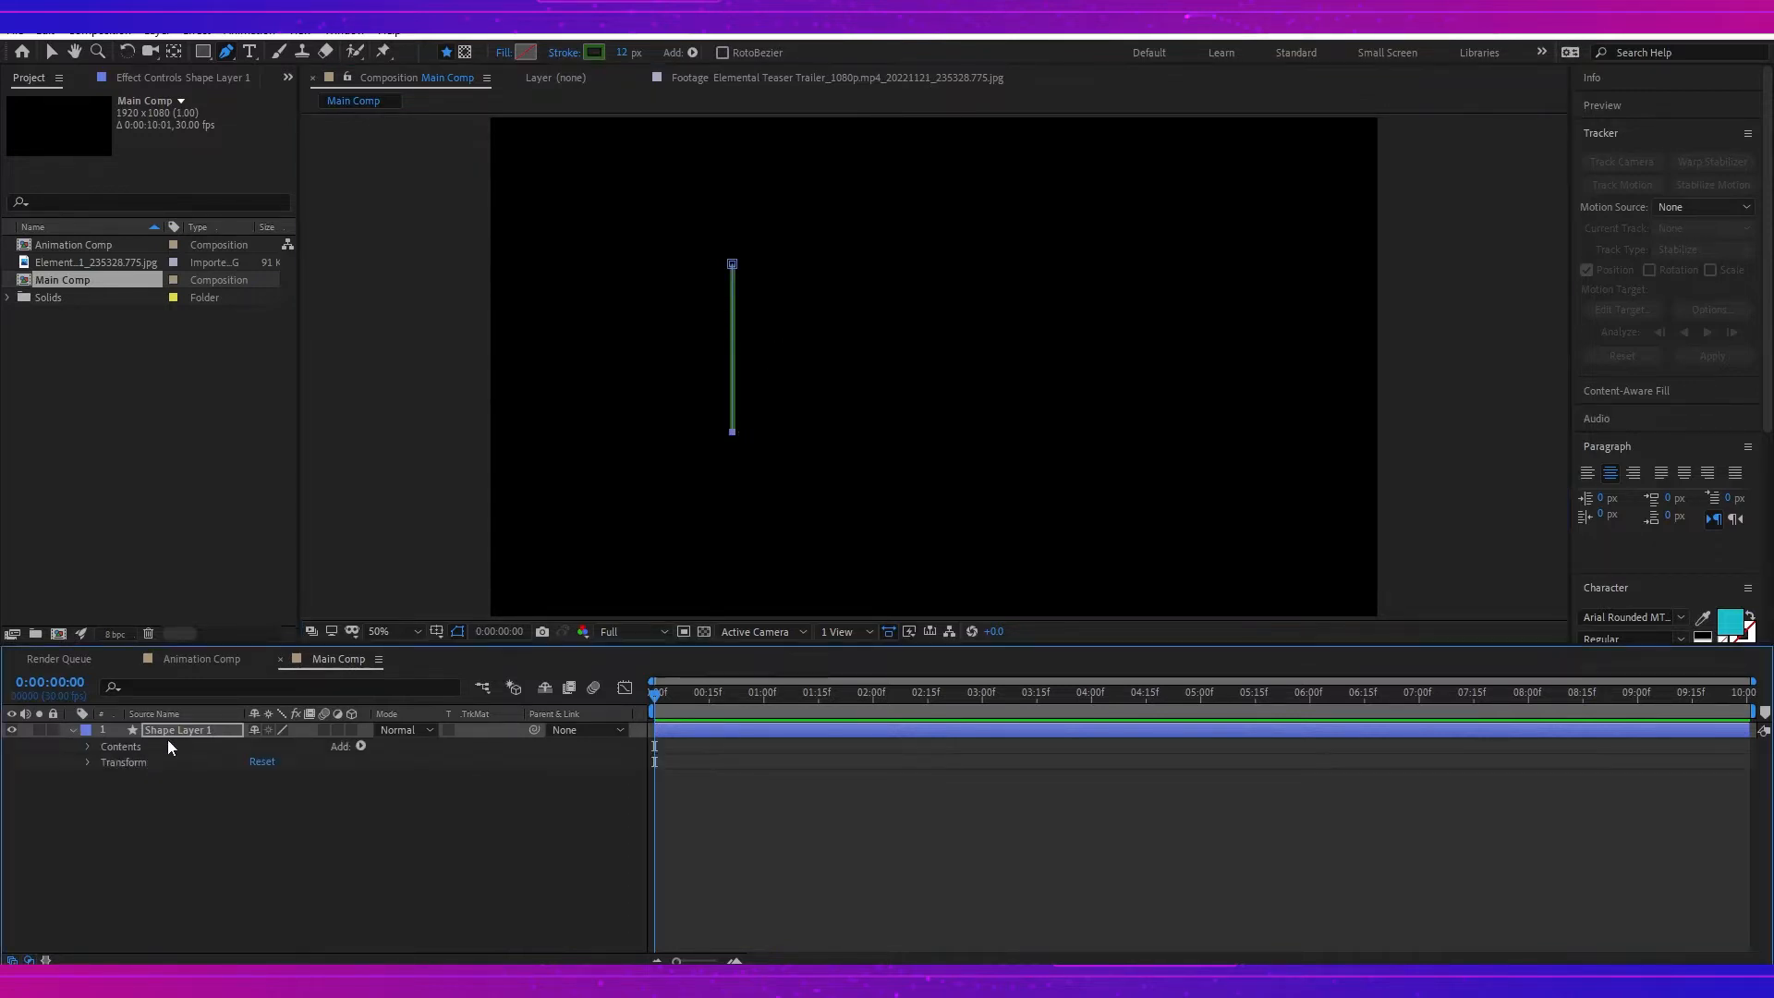
click(89, 747)
click(103, 762)
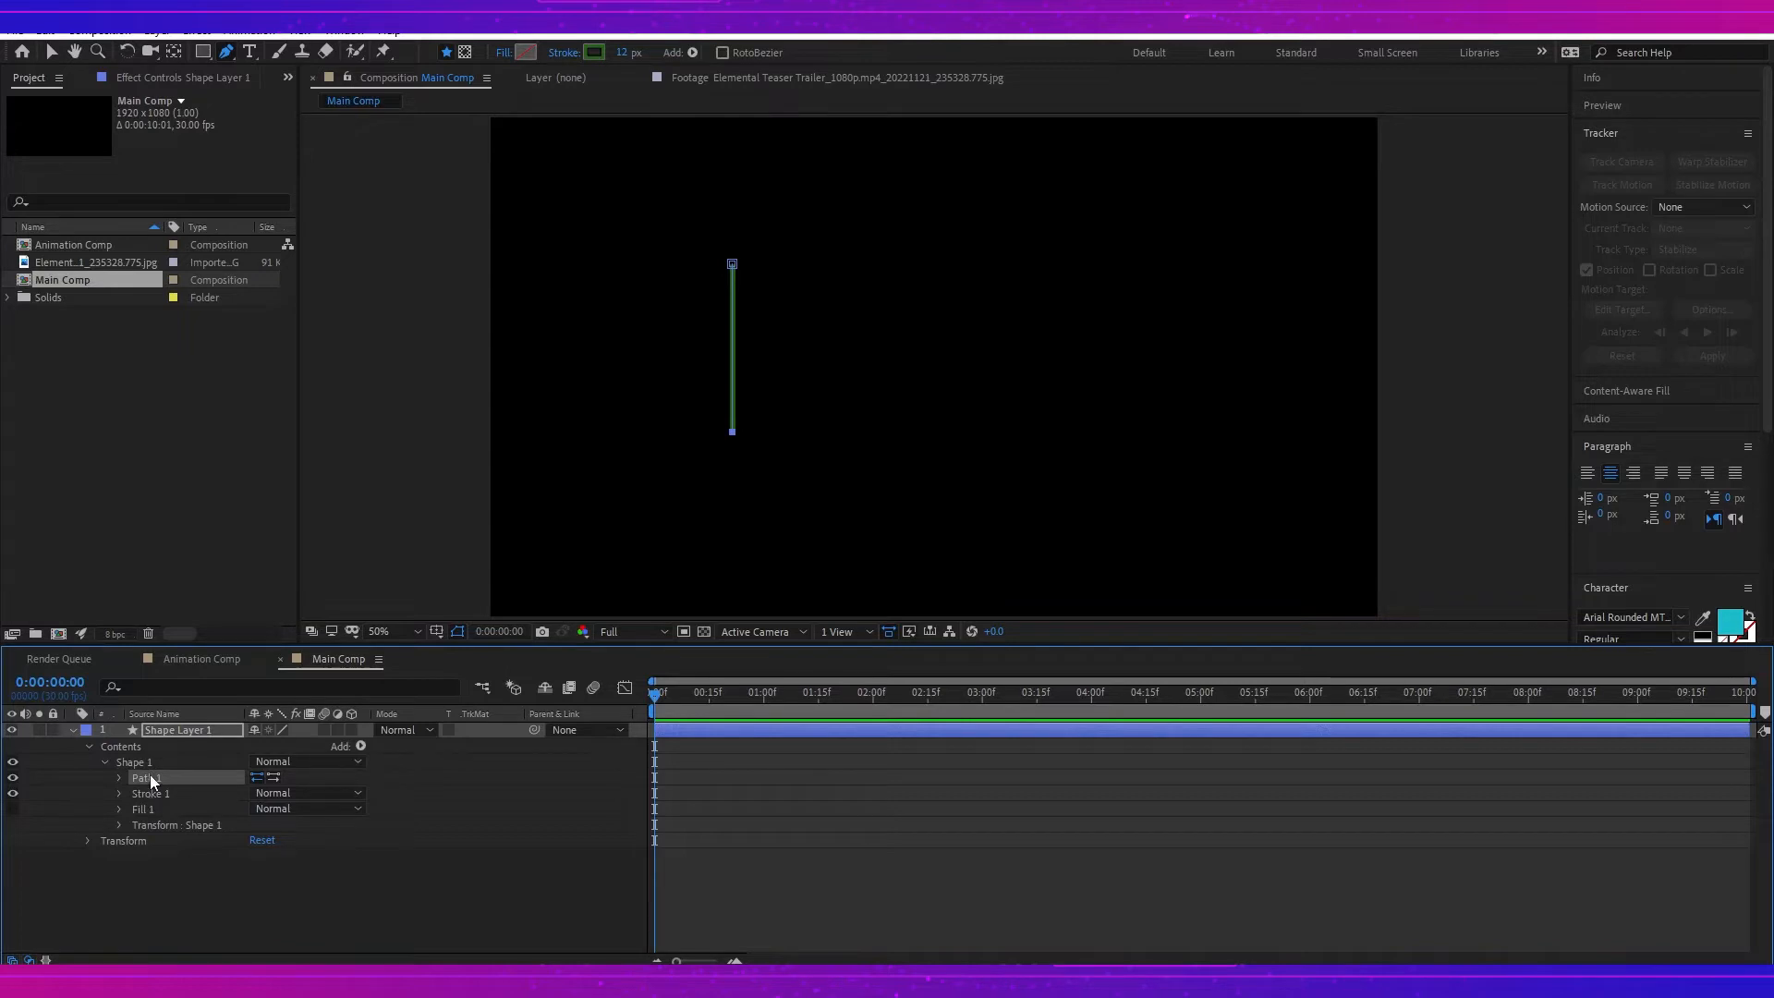
click(146, 811)
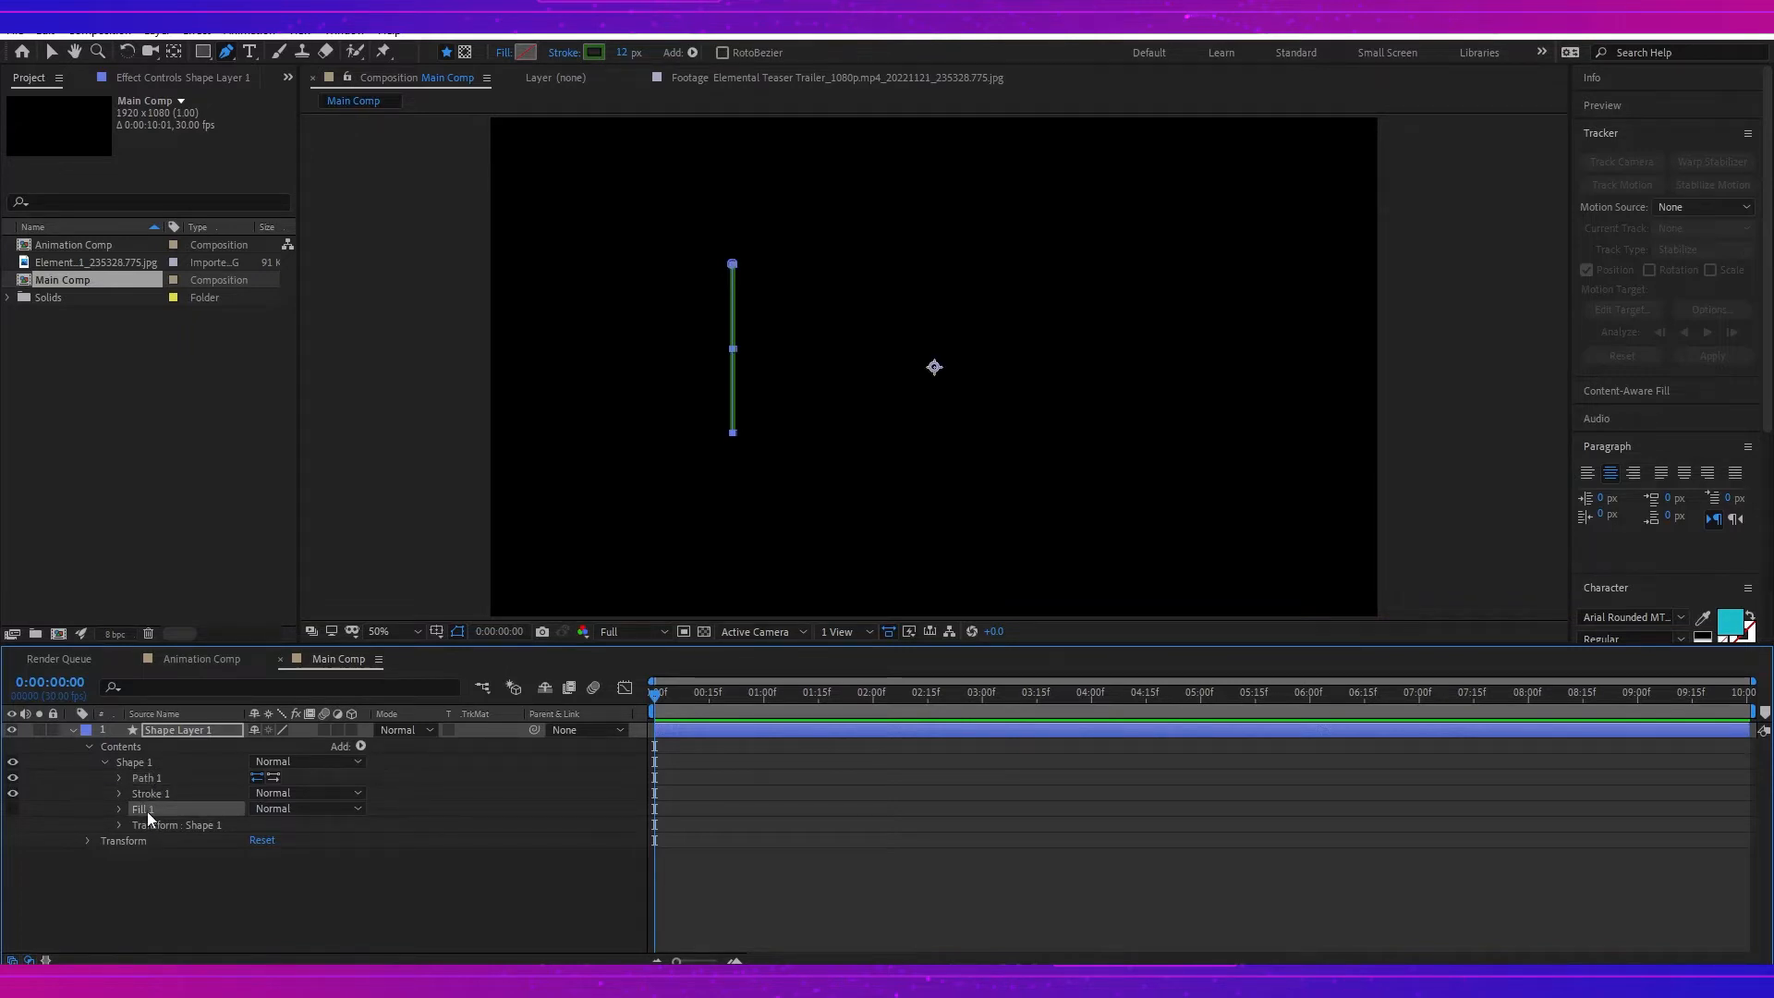
key(Delete)
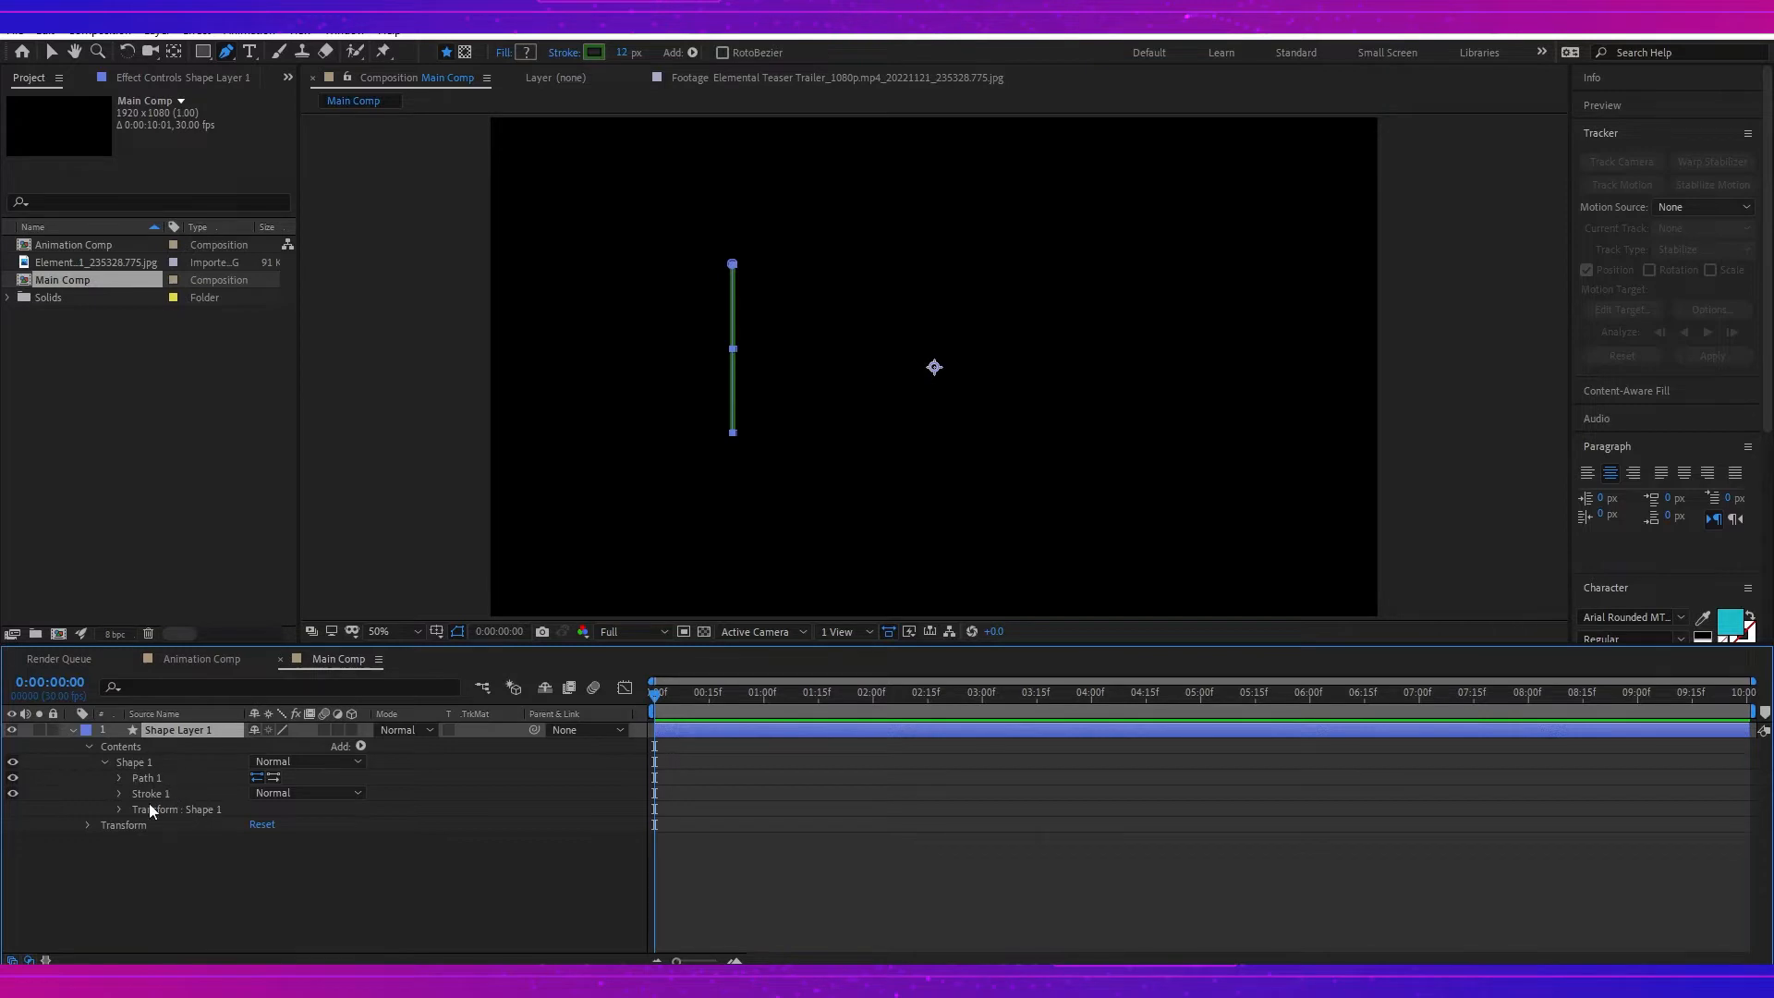
Step: Set the line's stroke width to 56, with Round Cap ends and Round Join corners
click(119, 794)
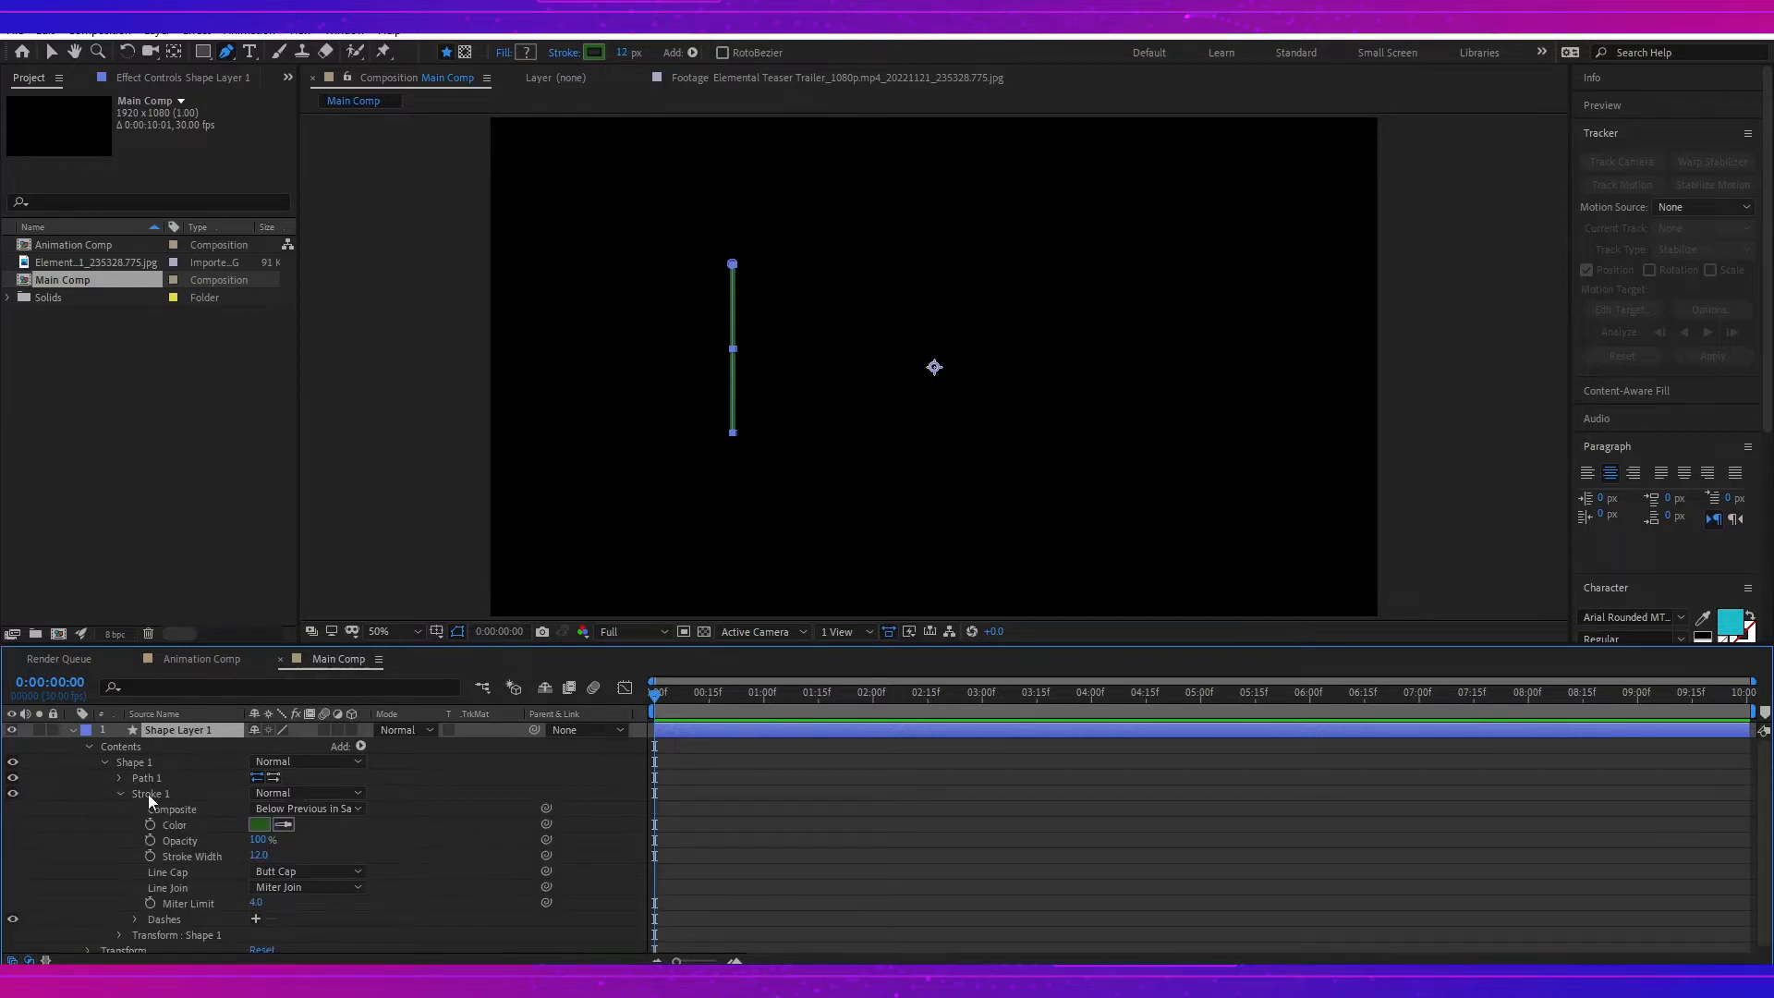
drag(258, 856, 293, 858)
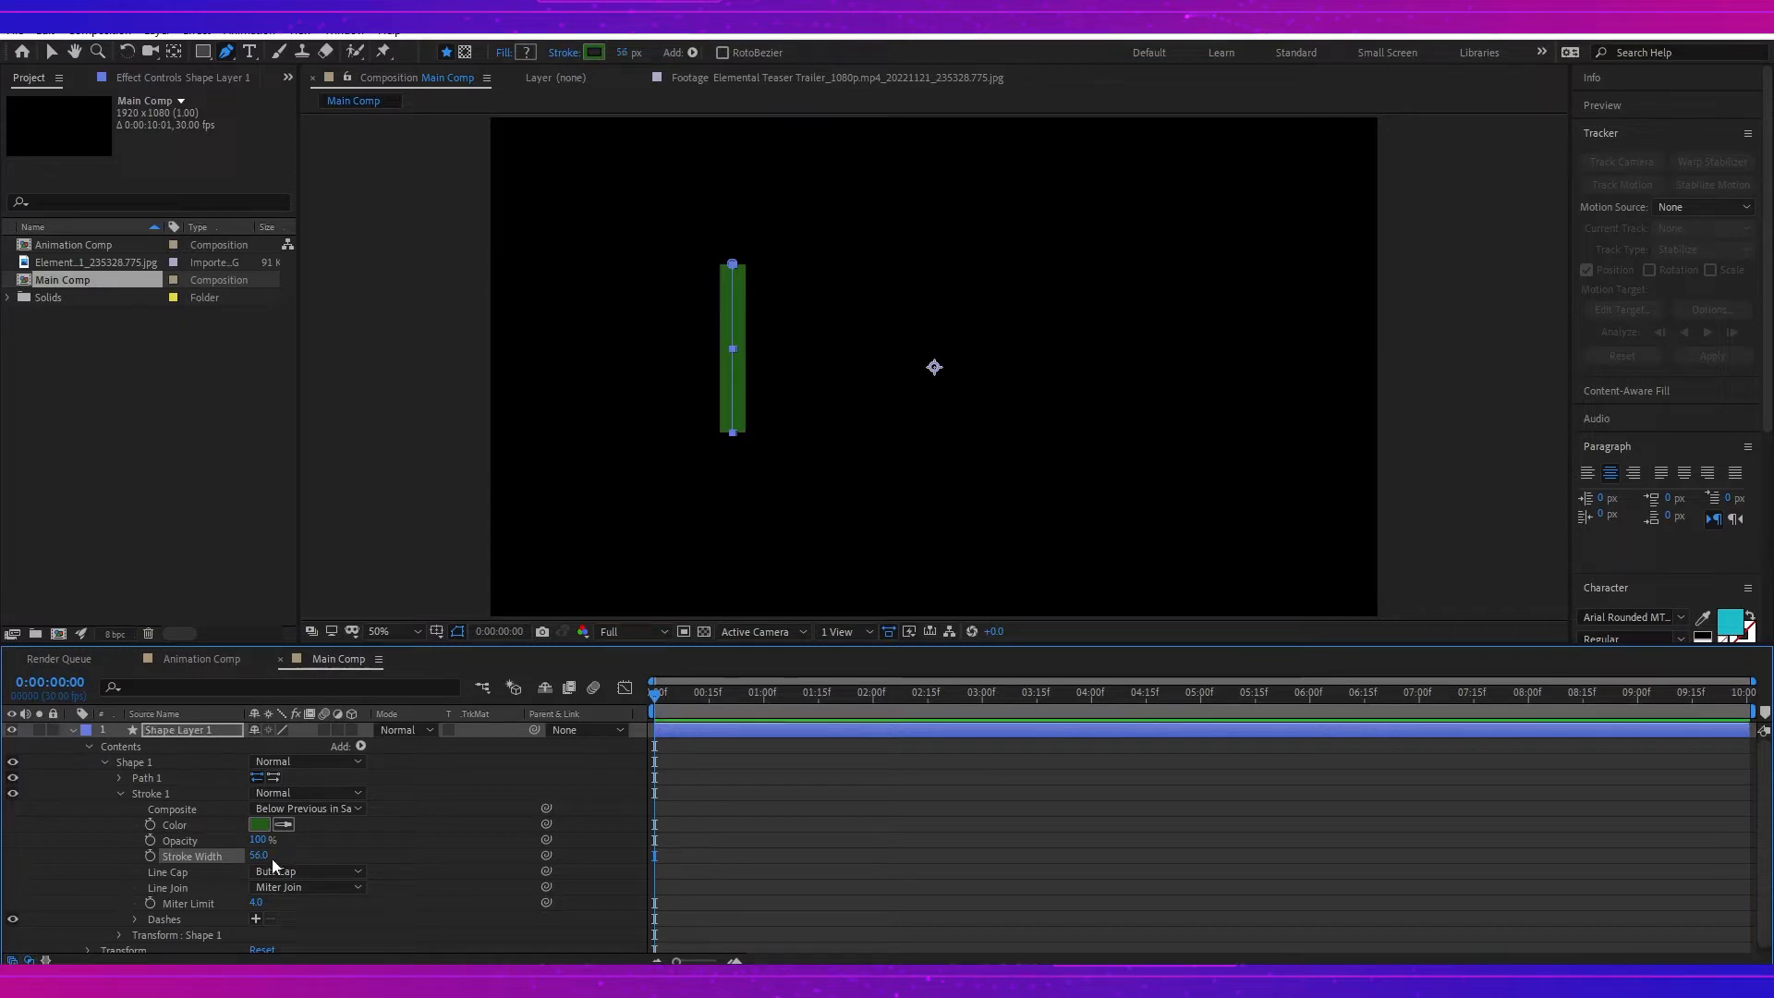
click(343, 872)
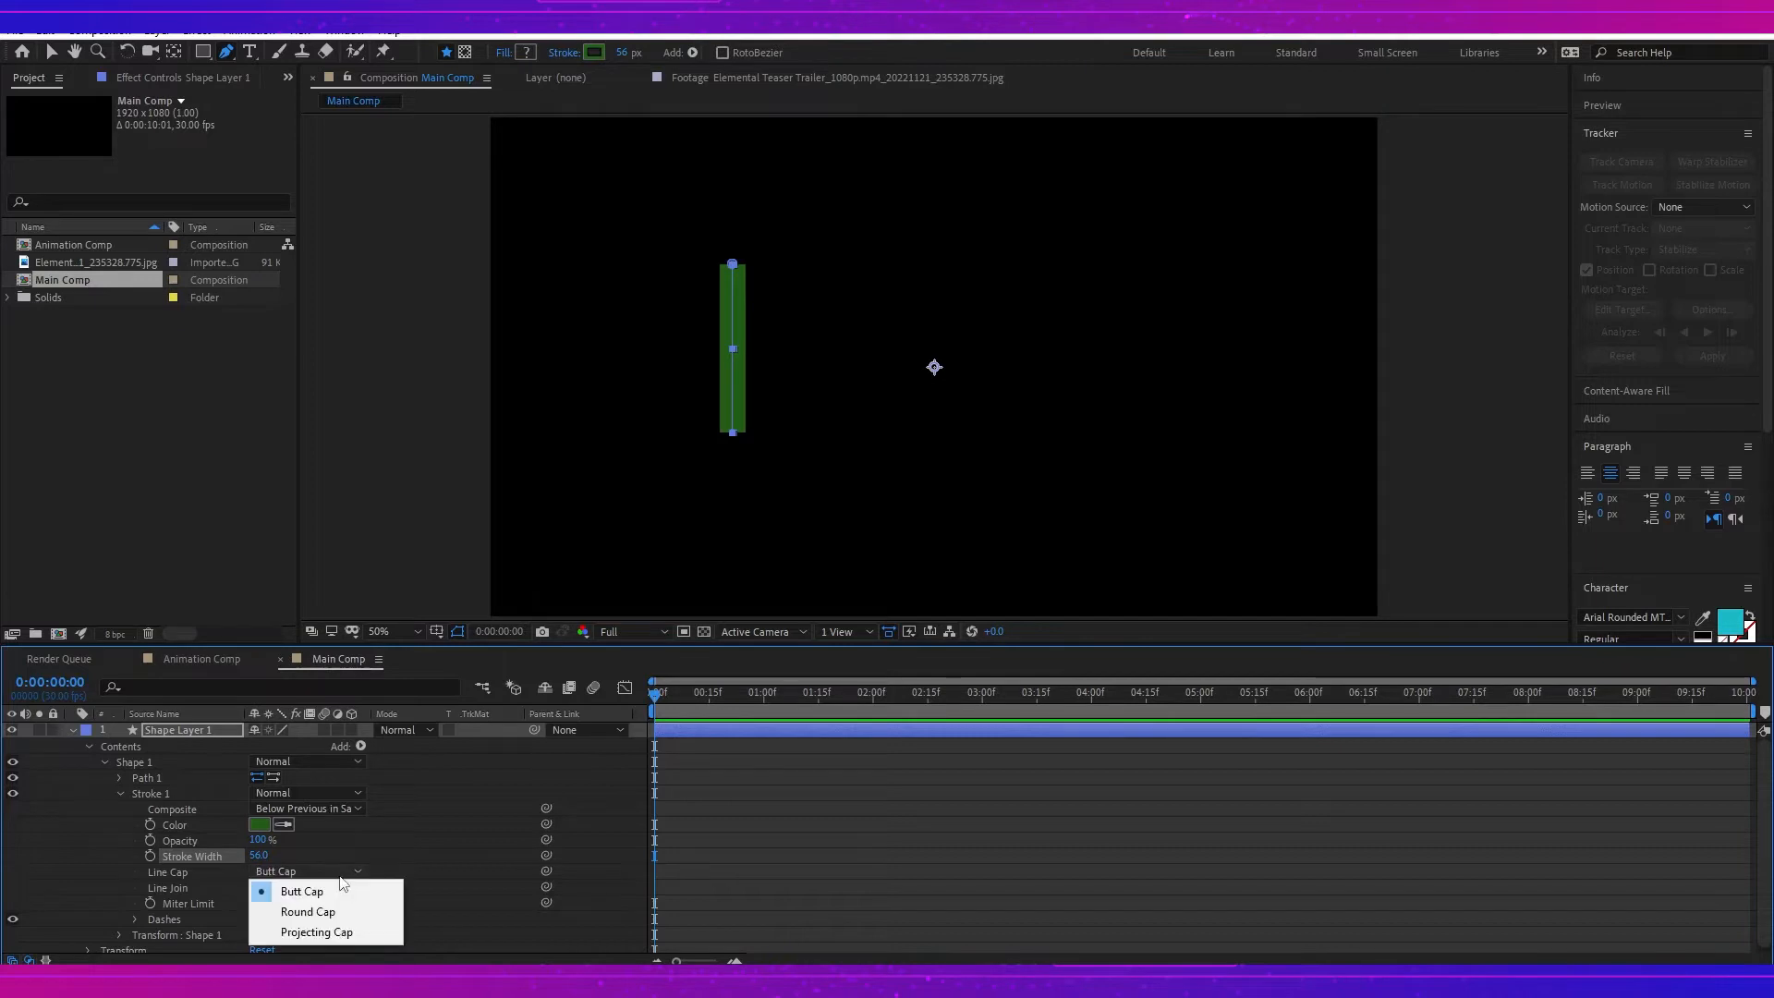
click(348, 912)
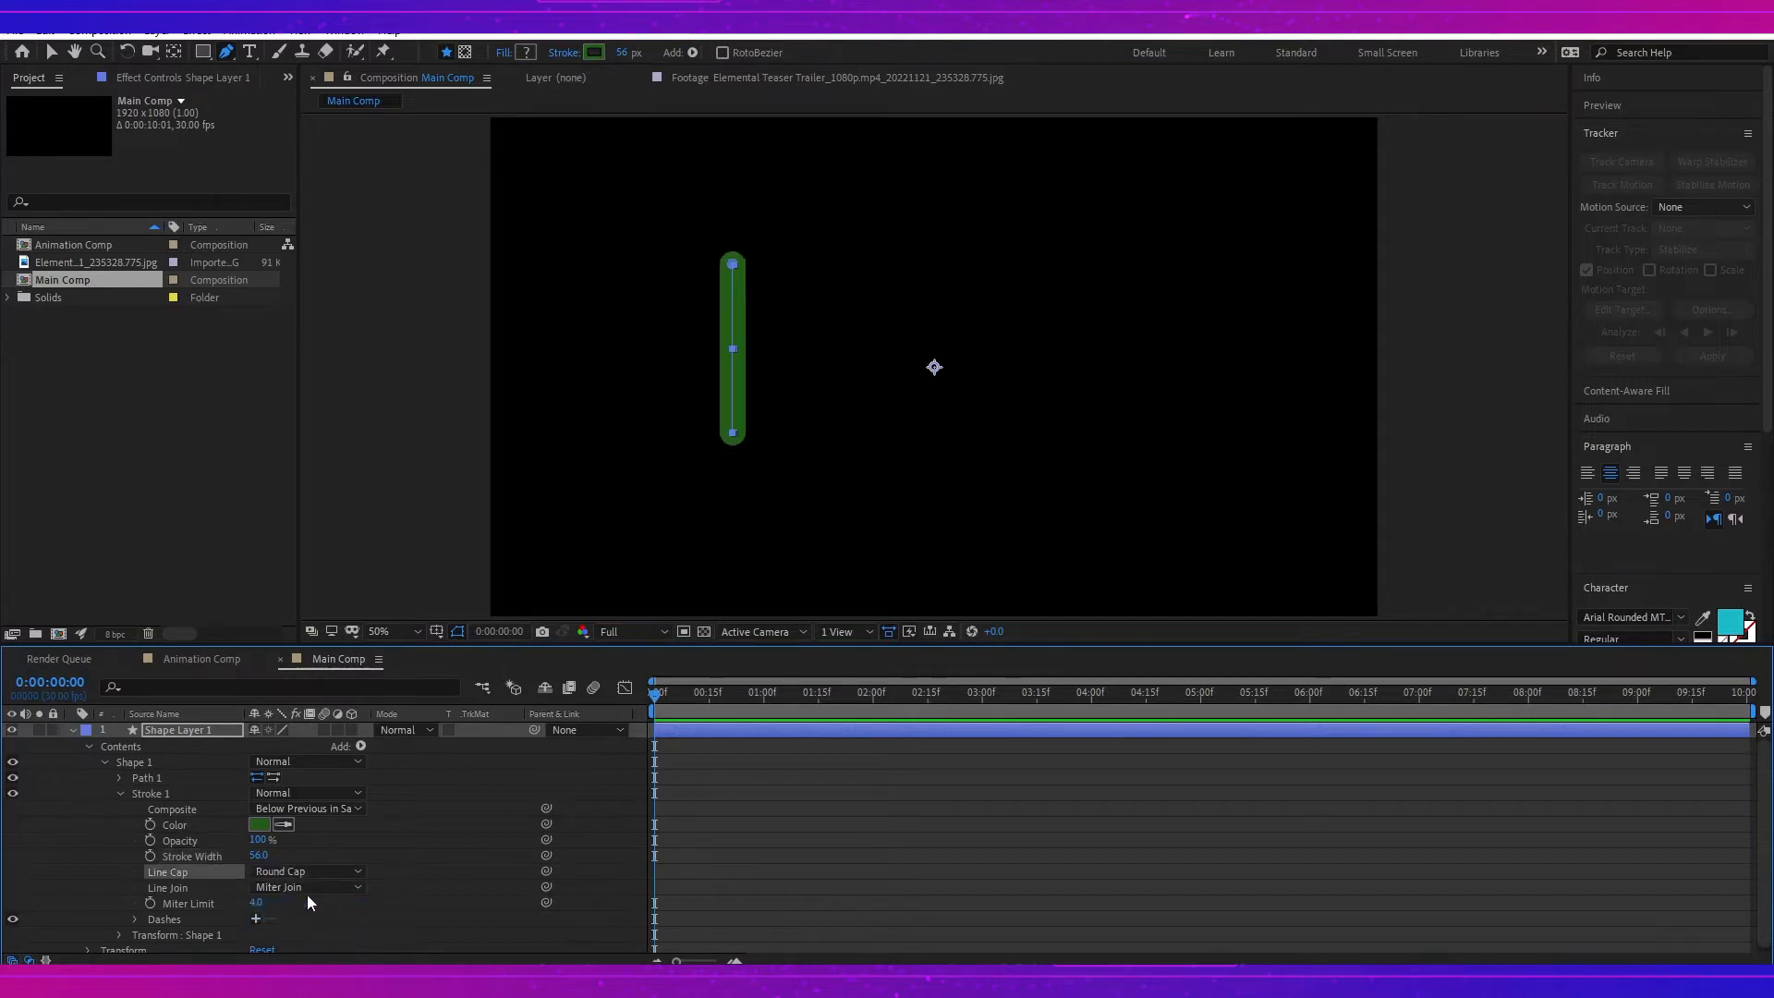
click(316, 887)
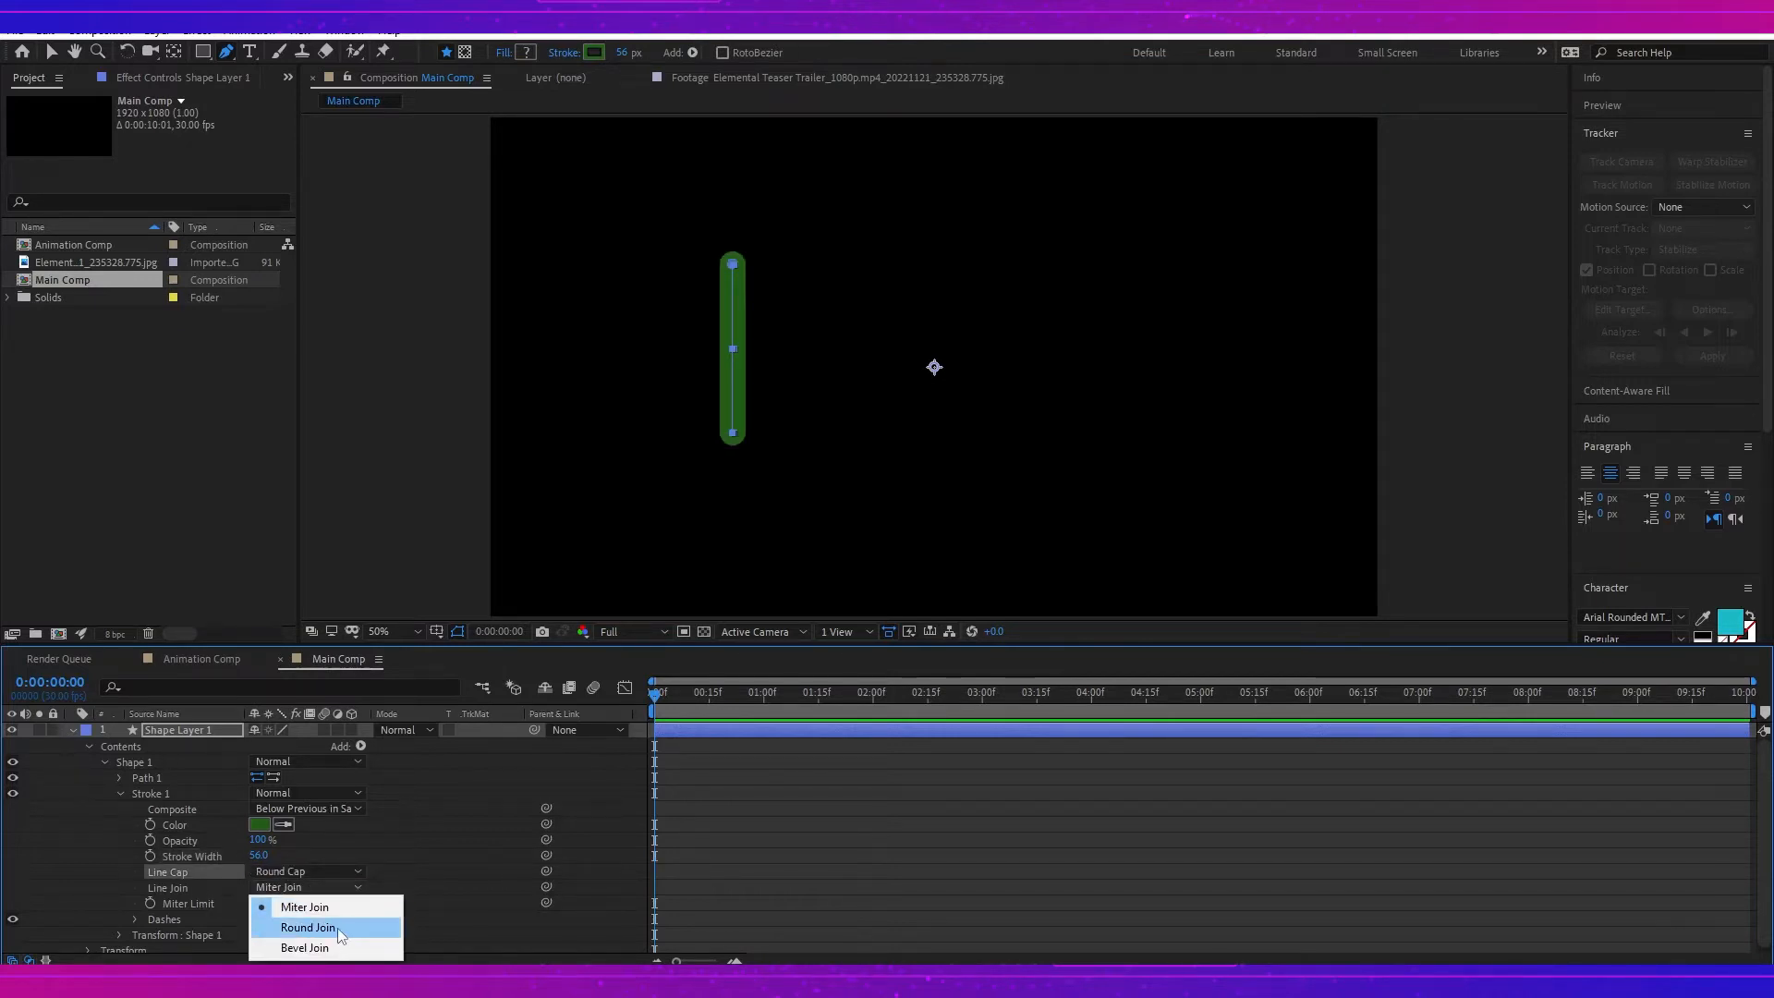
click(336, 928)
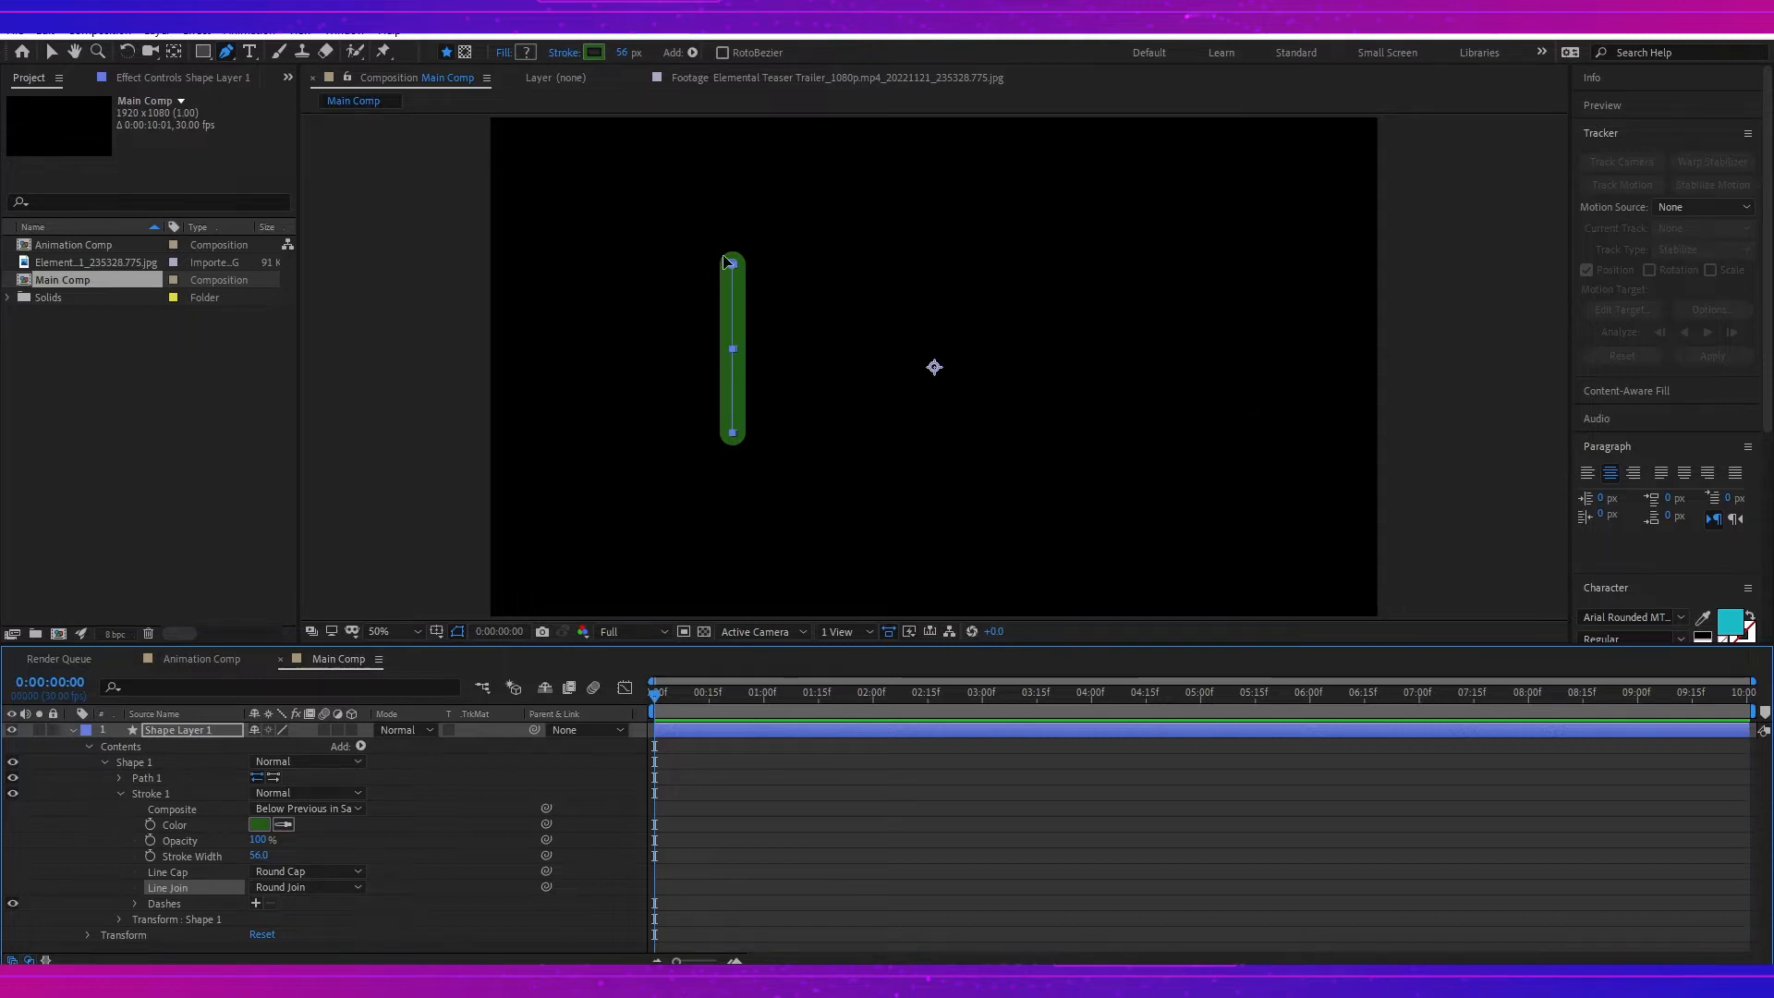
click(120, 794)
Step: Add a Trim Paths operator to the line's shape group
click(164, 760)
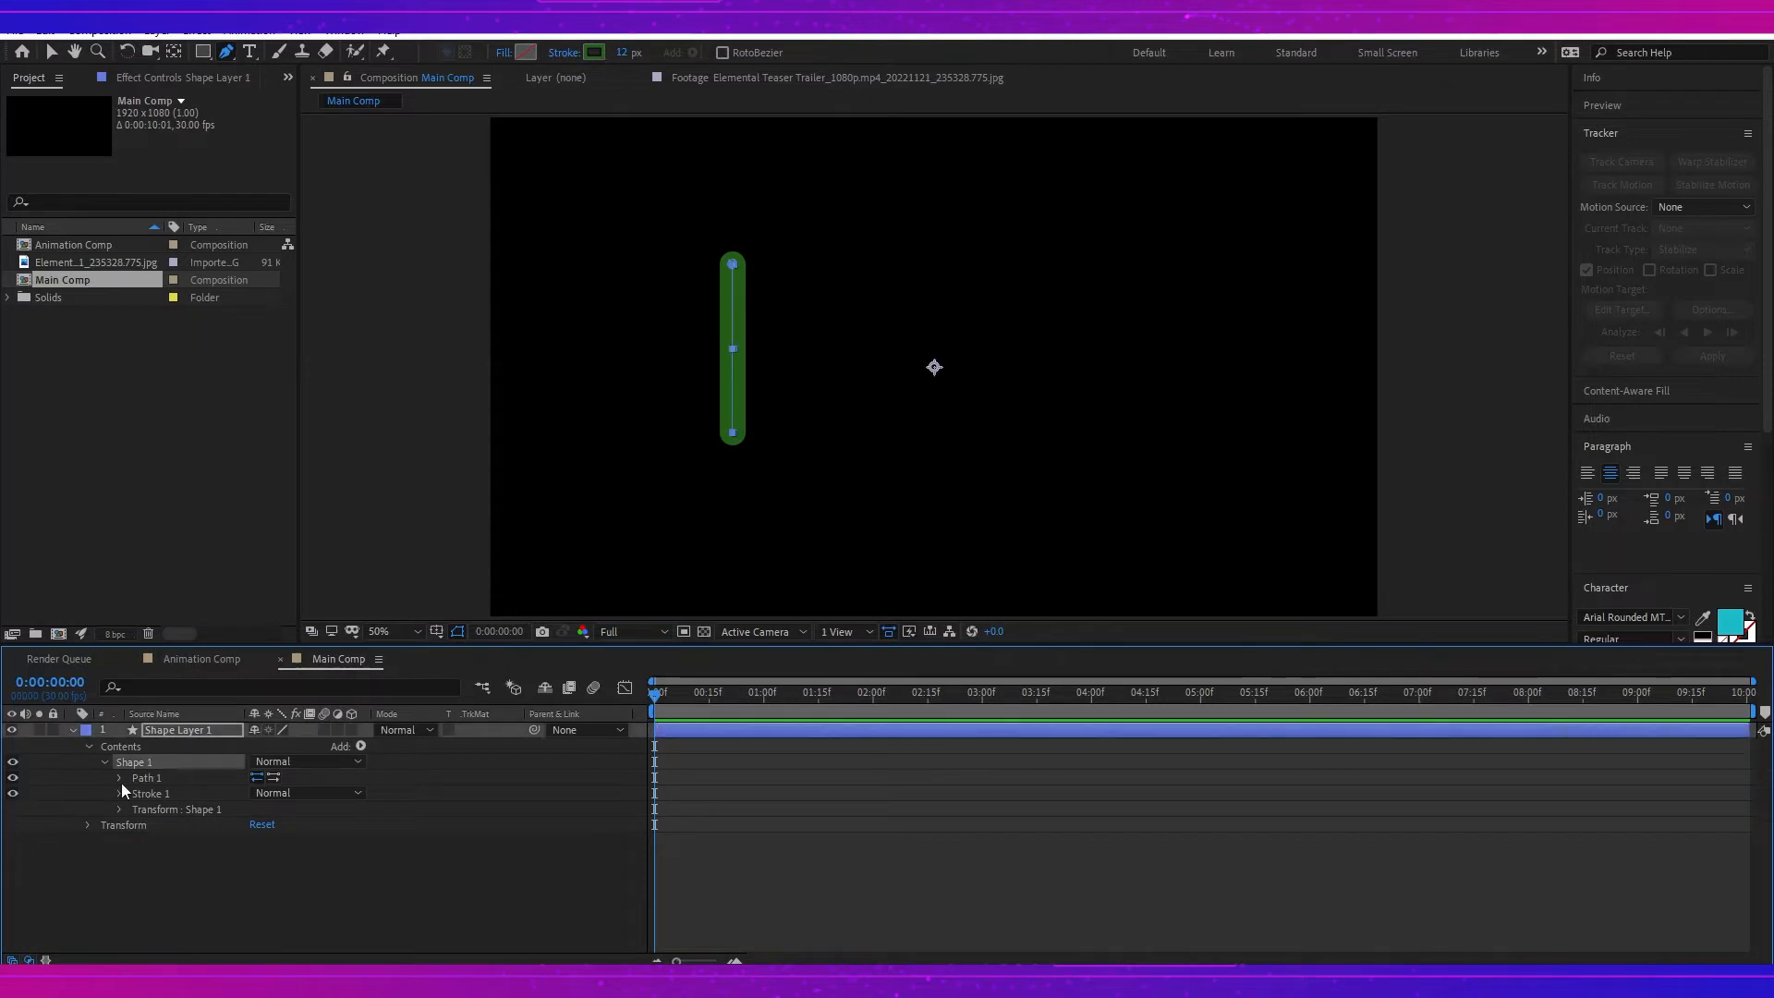
click(360, 747)
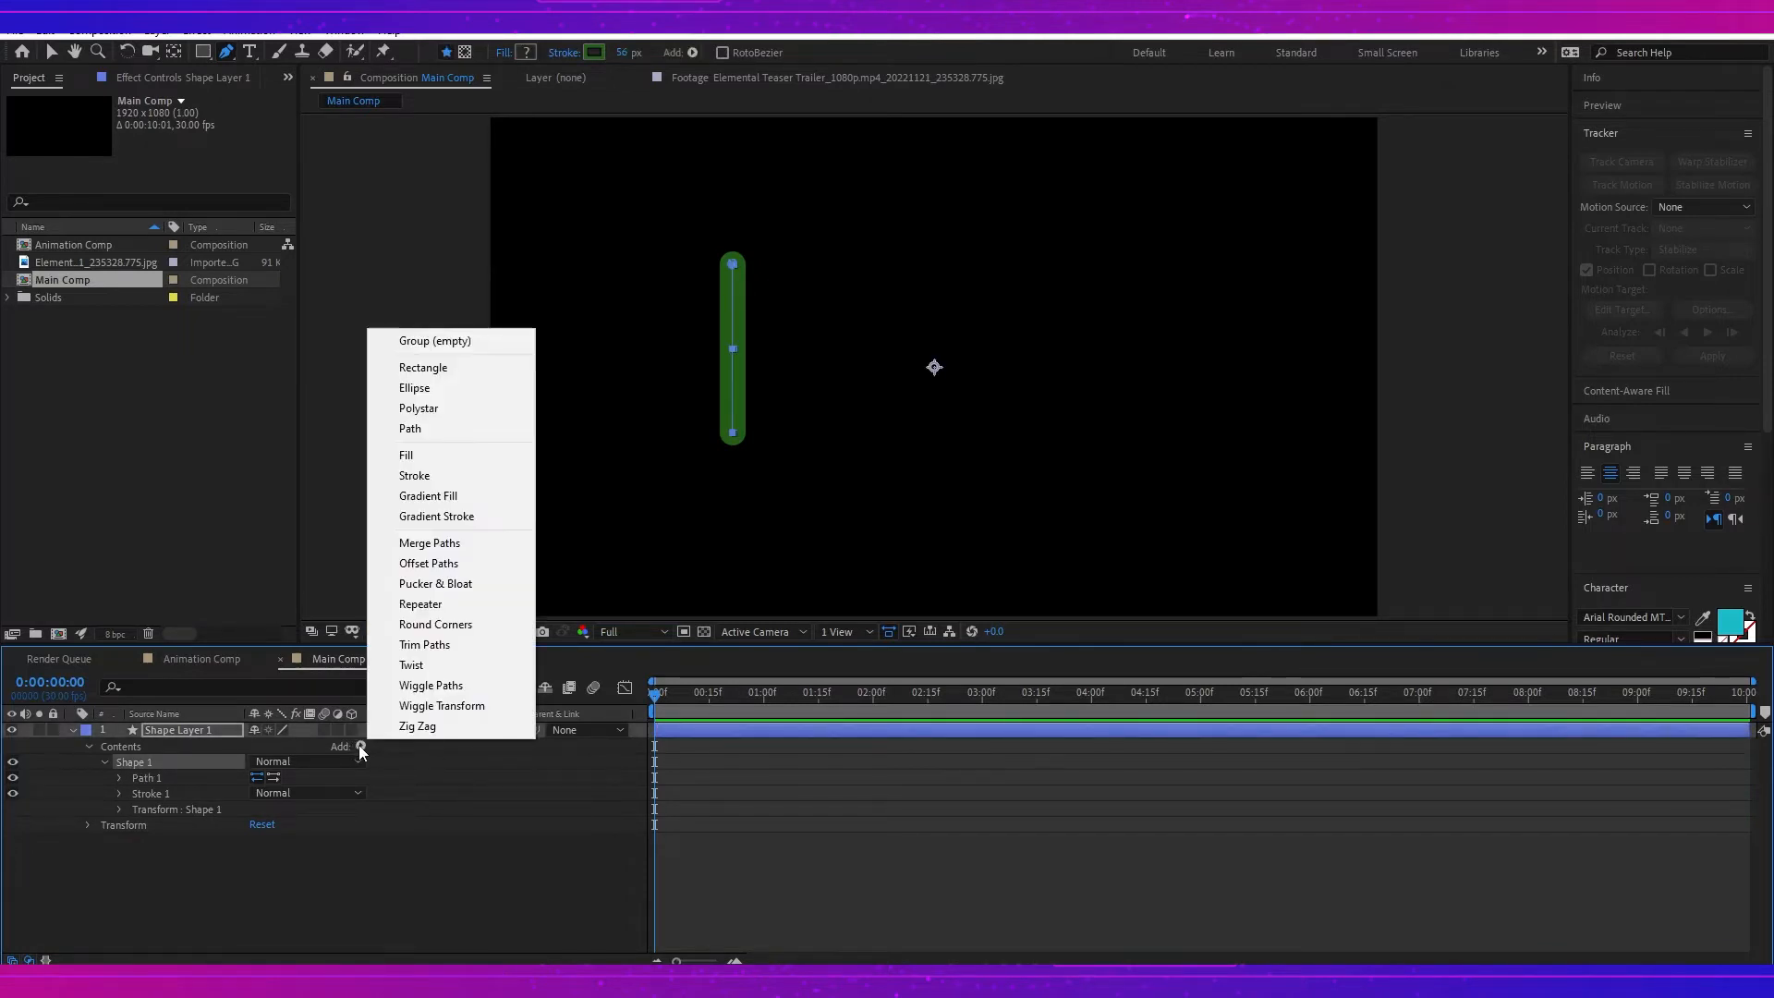
click(449, 651)
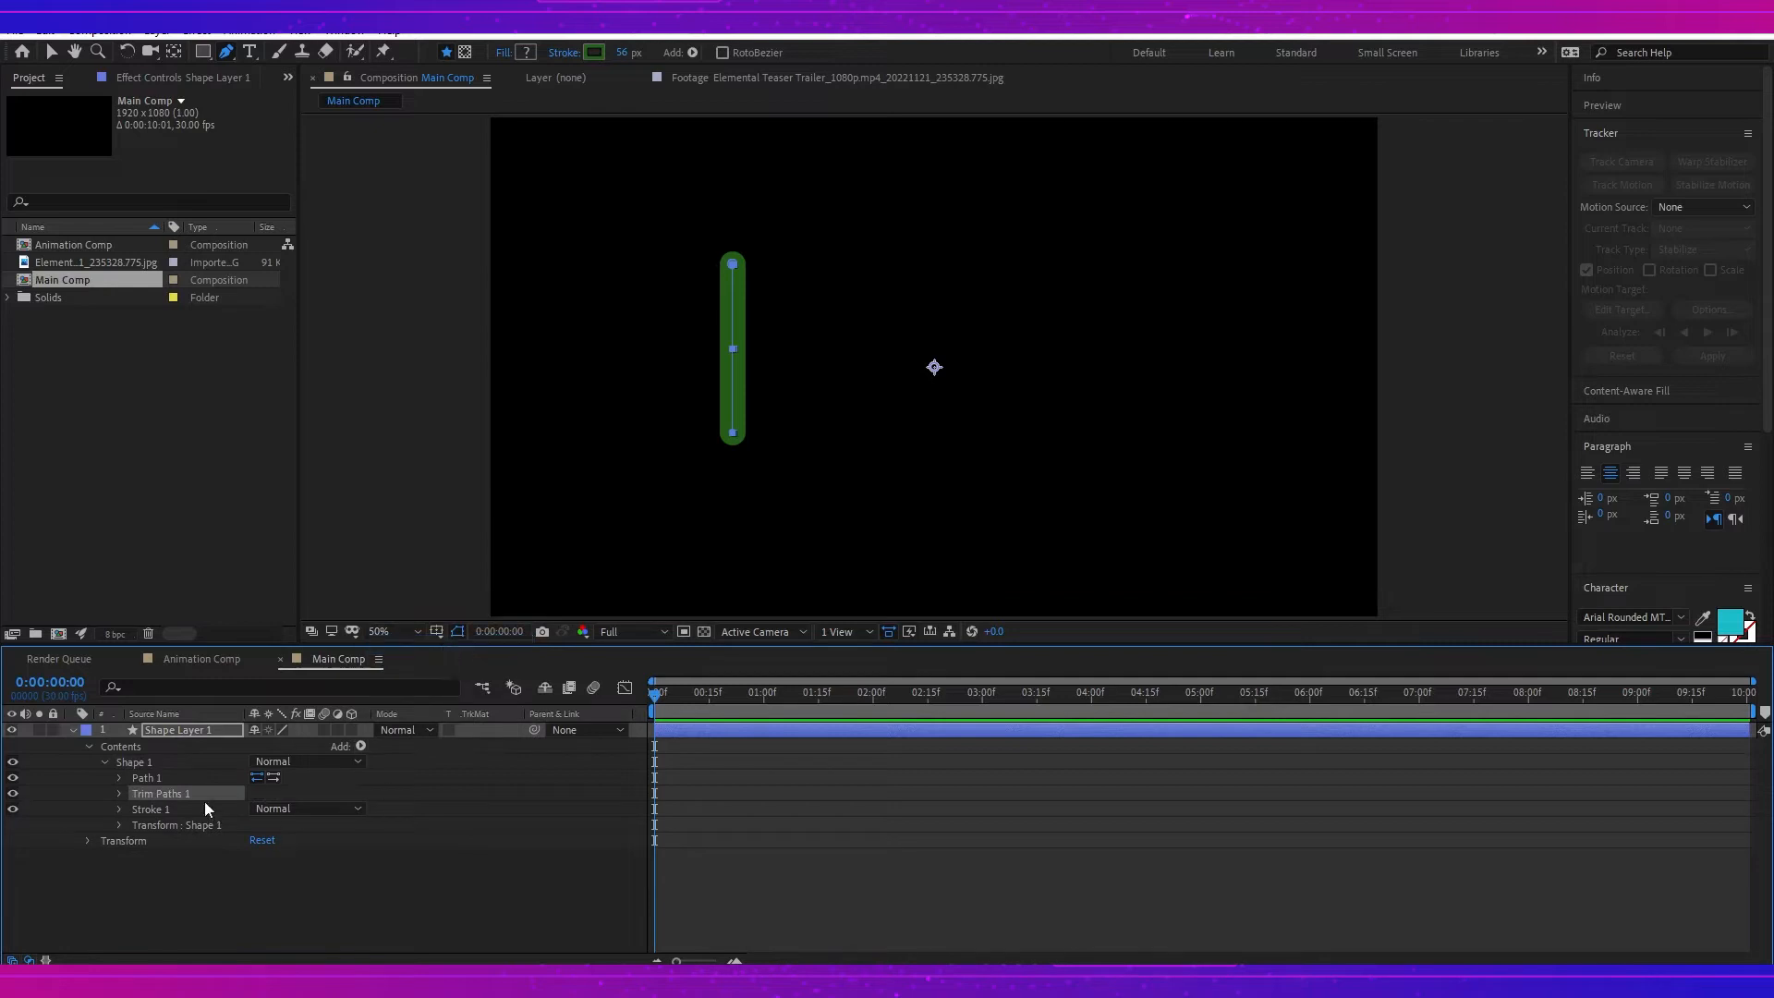
Step: Keyframe the Trim Paths End value from 0% at 0:00:00:00 to 100% at 0:00:01:00
click(119, 795)
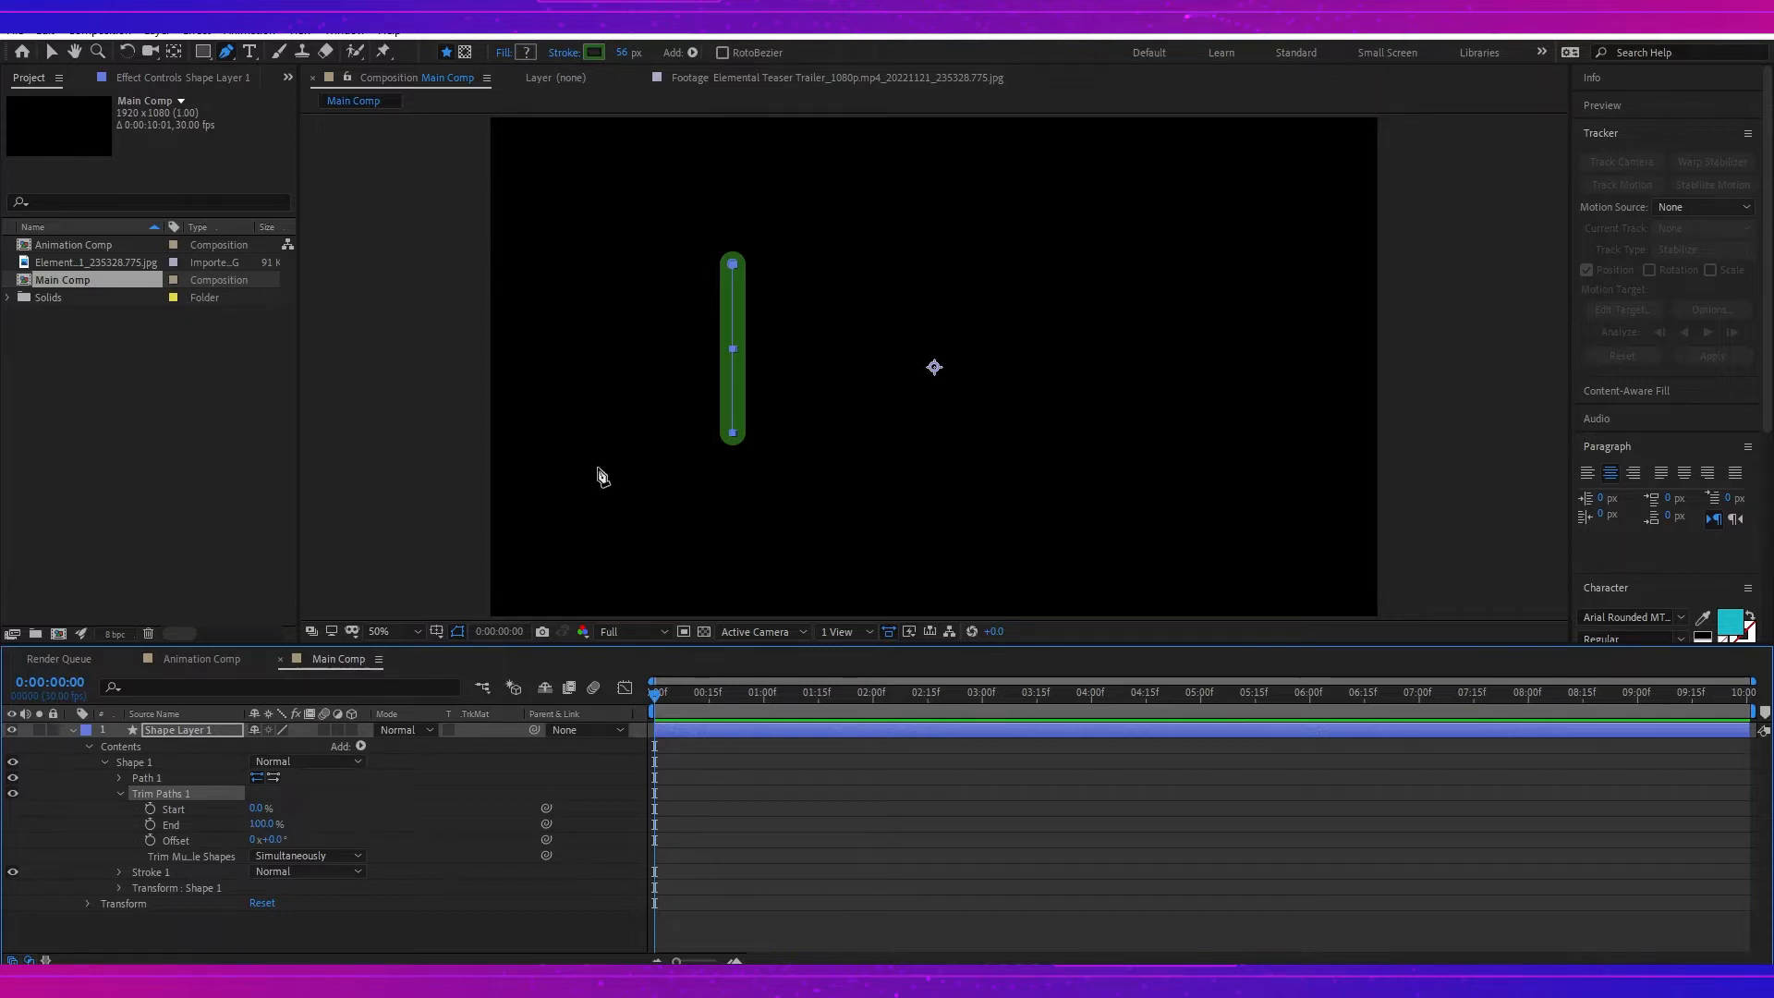
click(280, 827)
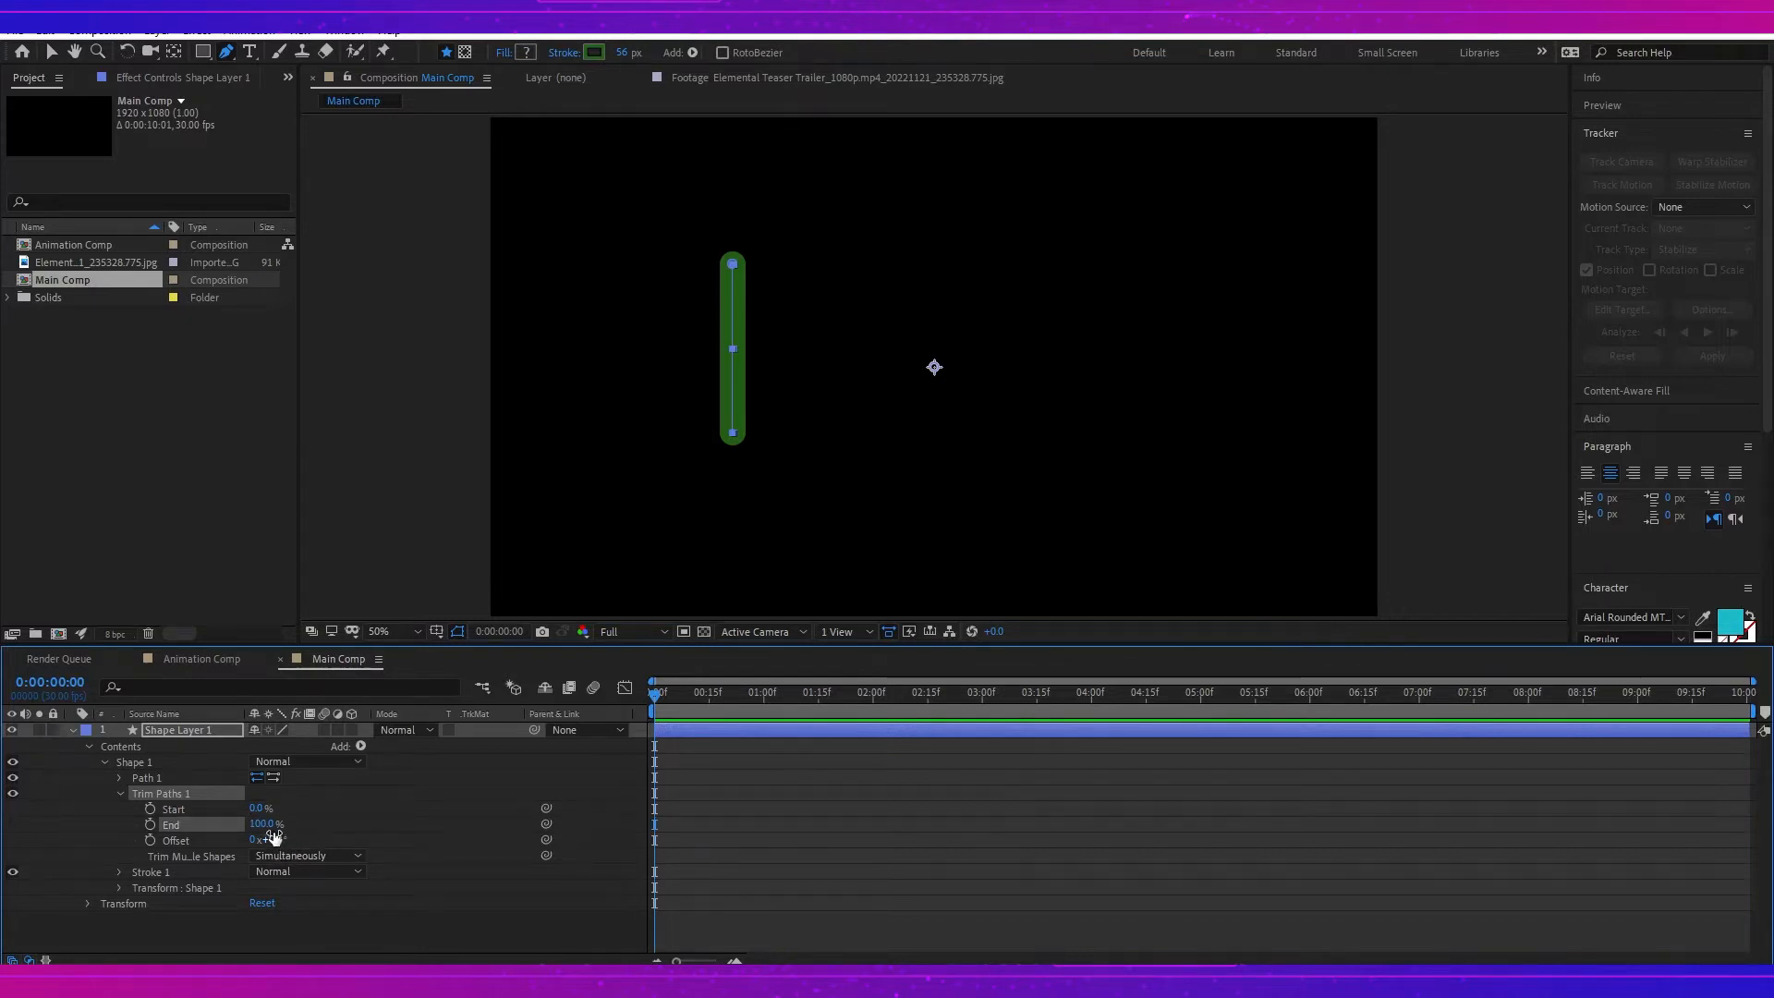
drag(274, 832, 151, 830)
click(150, 825)
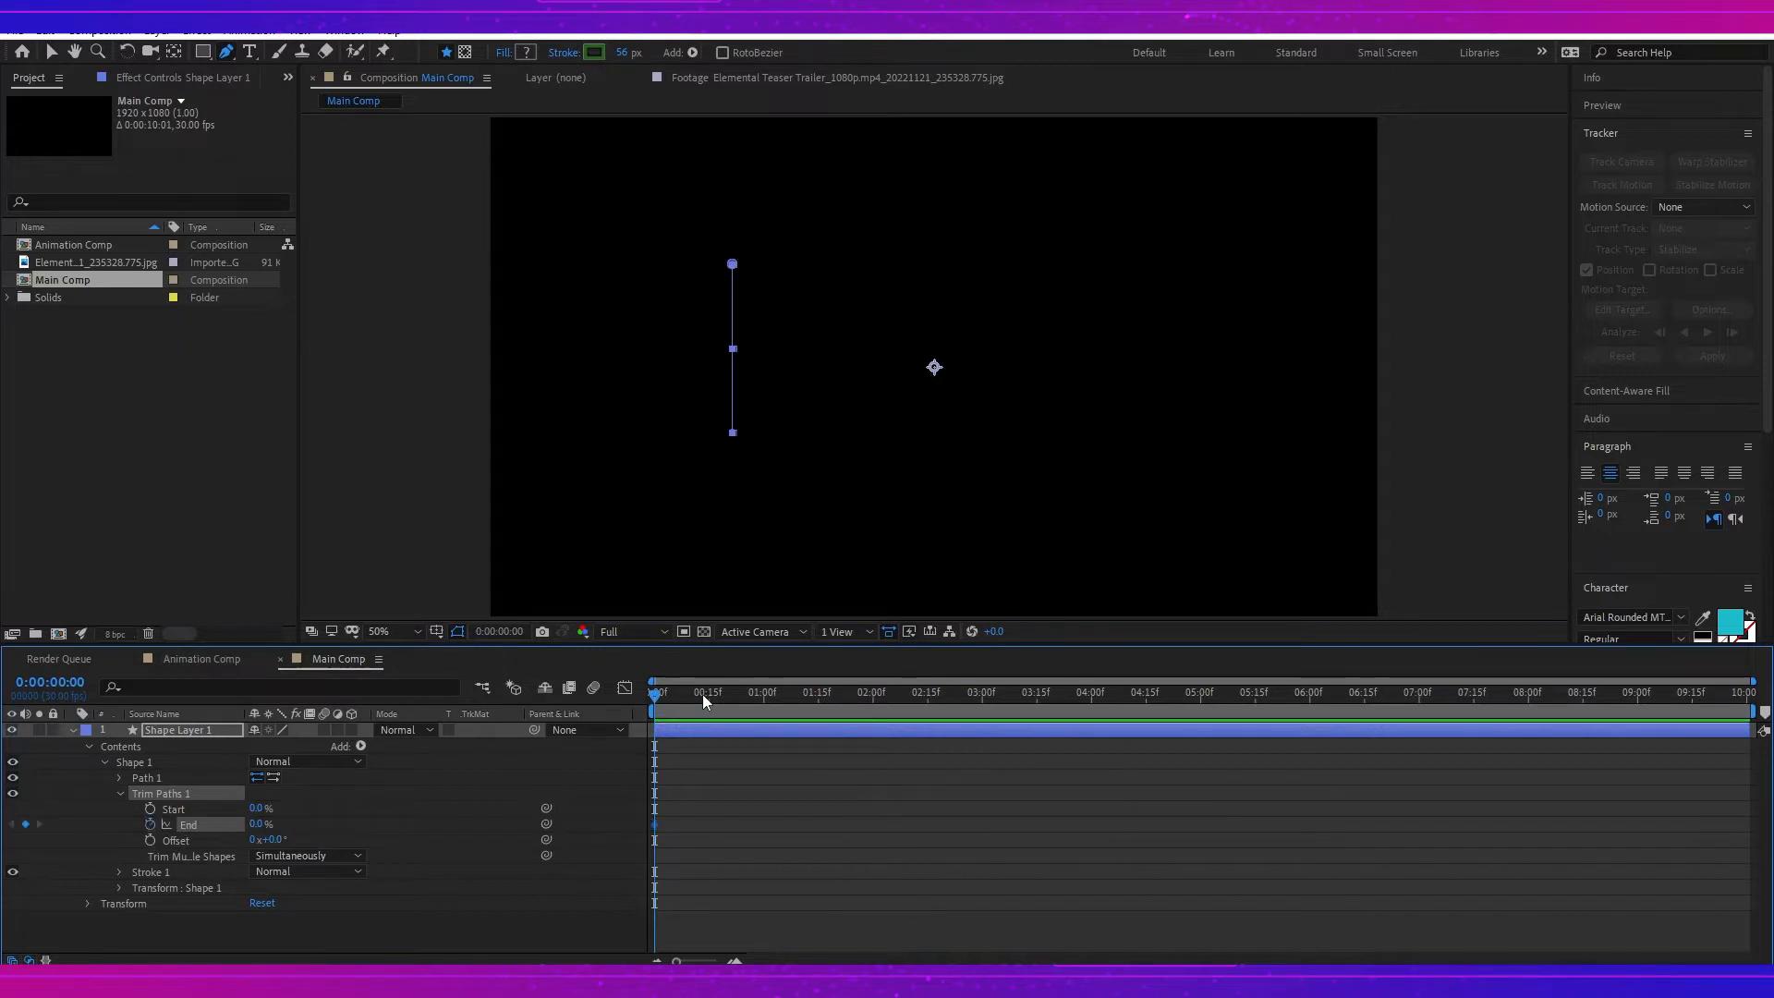
click(672, 704)
drag(673, 704, 763, 706)
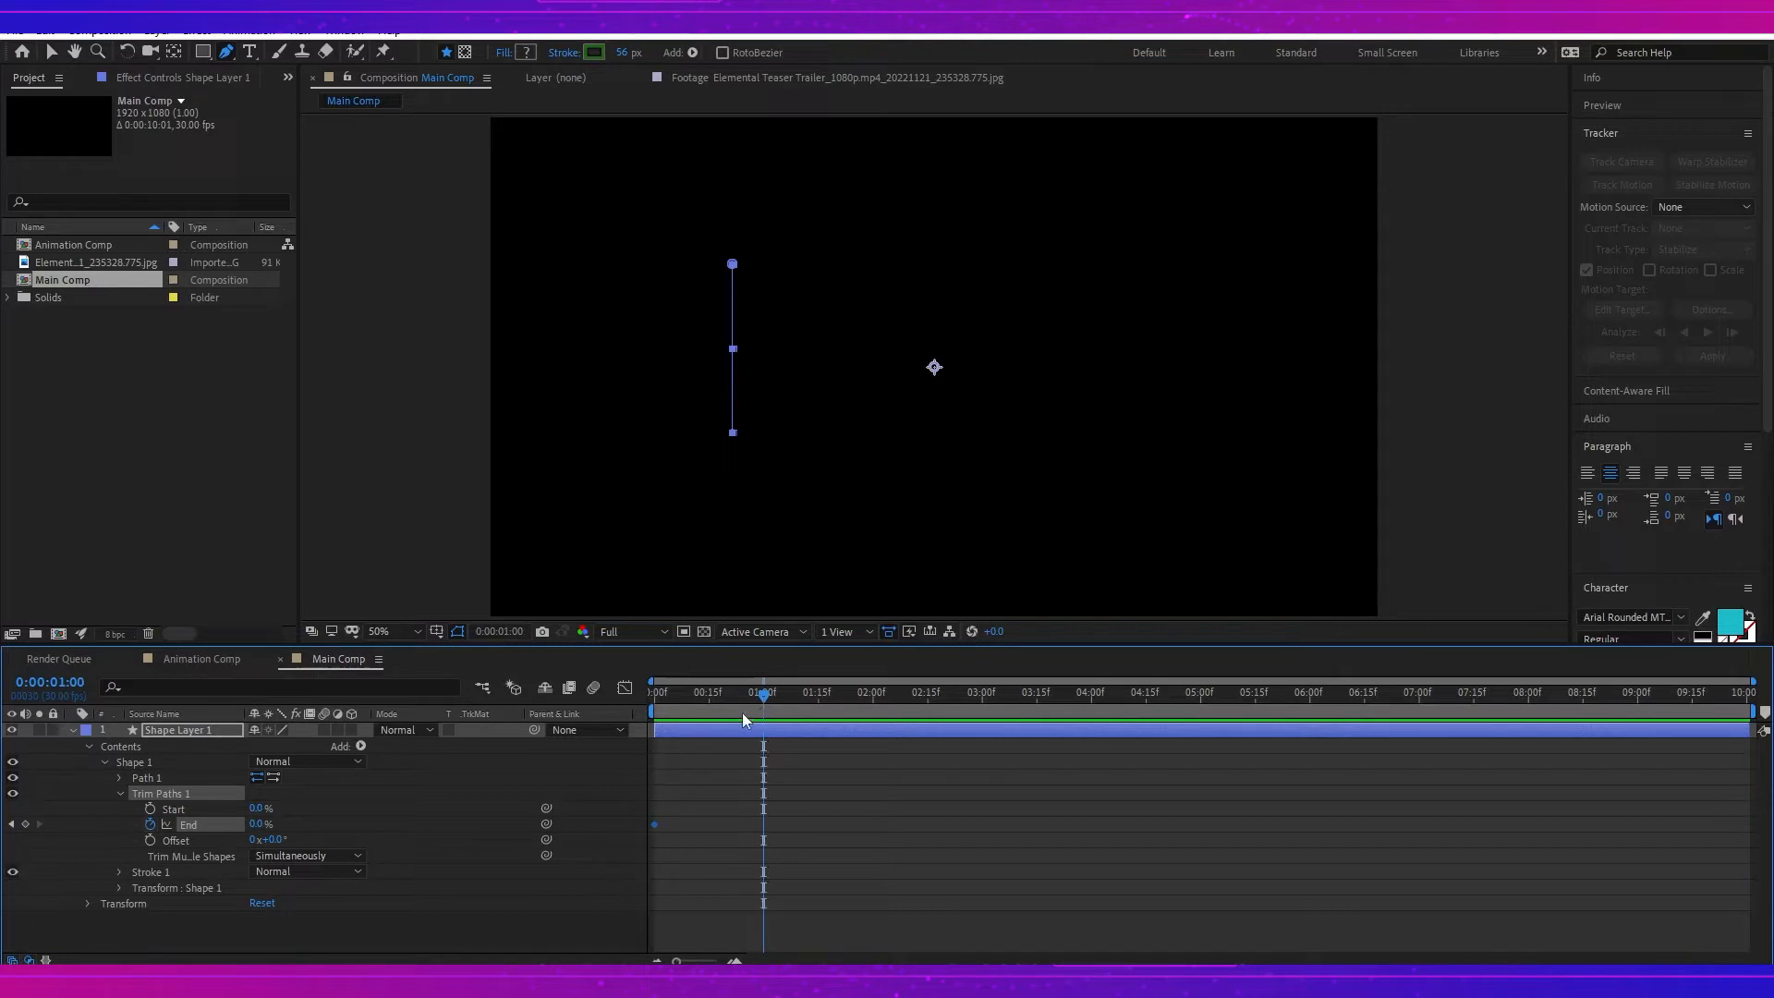
drag(254, 831, 665, 795)
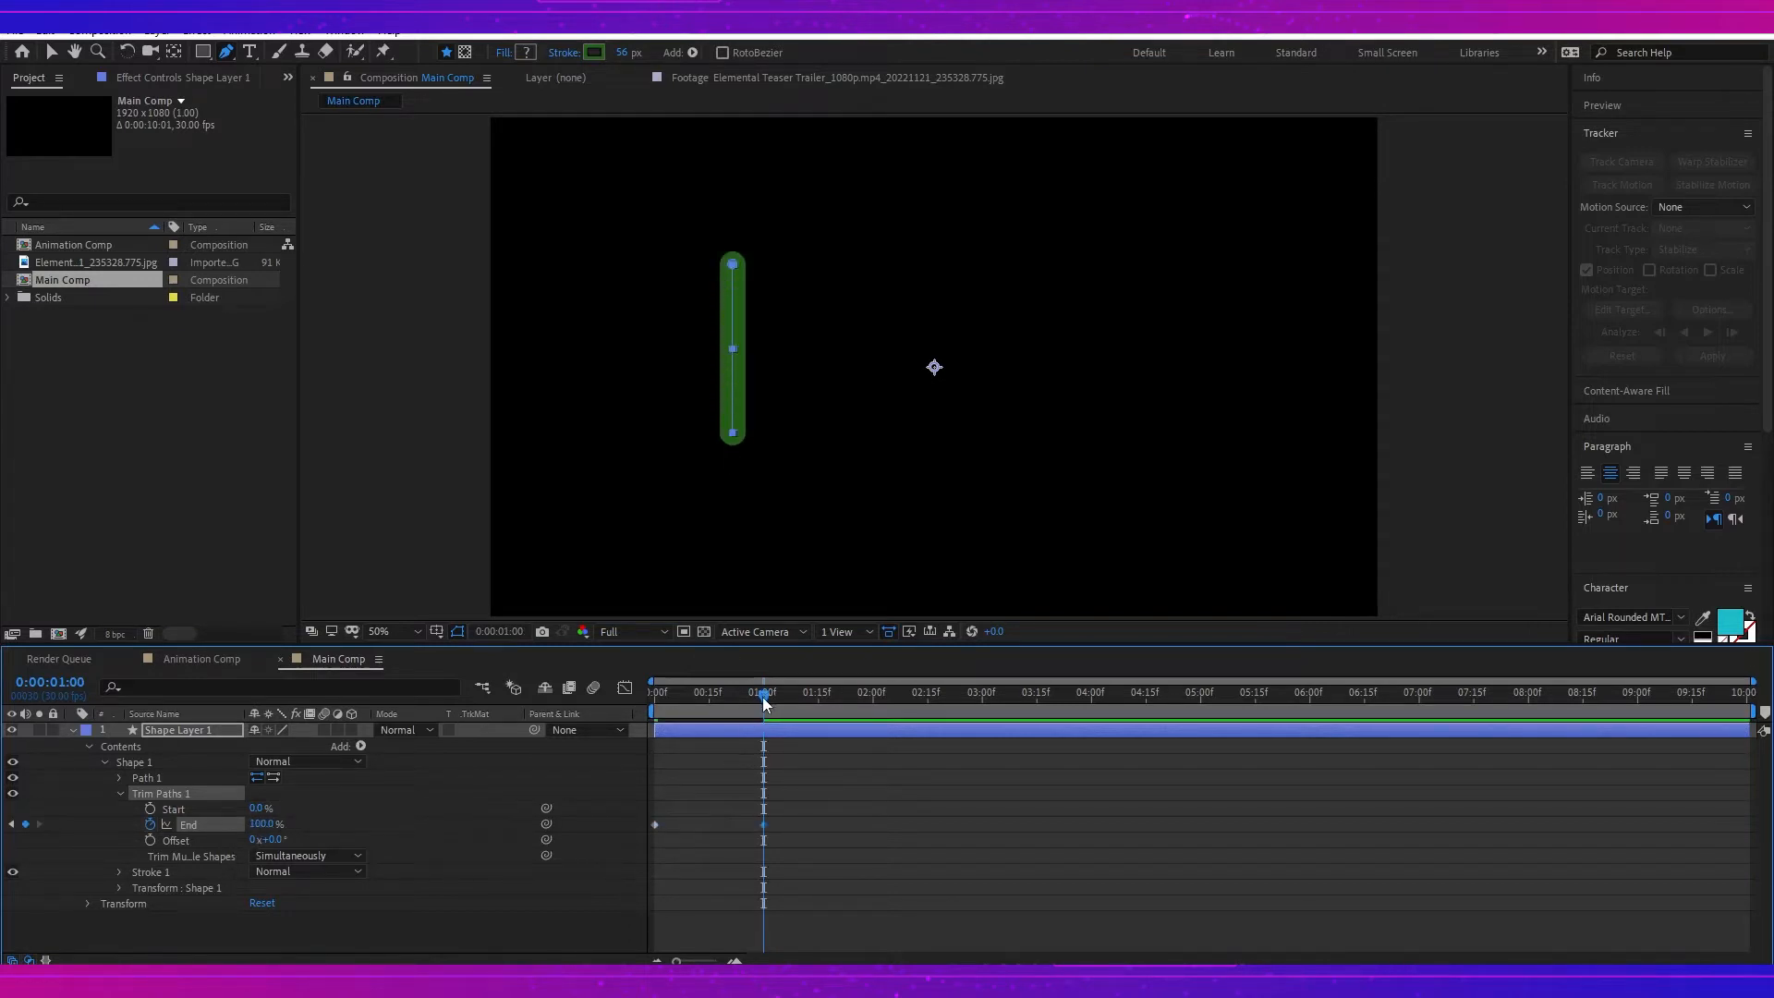
mouse_move(764, 702)
mouse_down()
mouse_move(667, 695)
mouse_move(635, 711)
mouse_move(767, 695)
mouse_up()
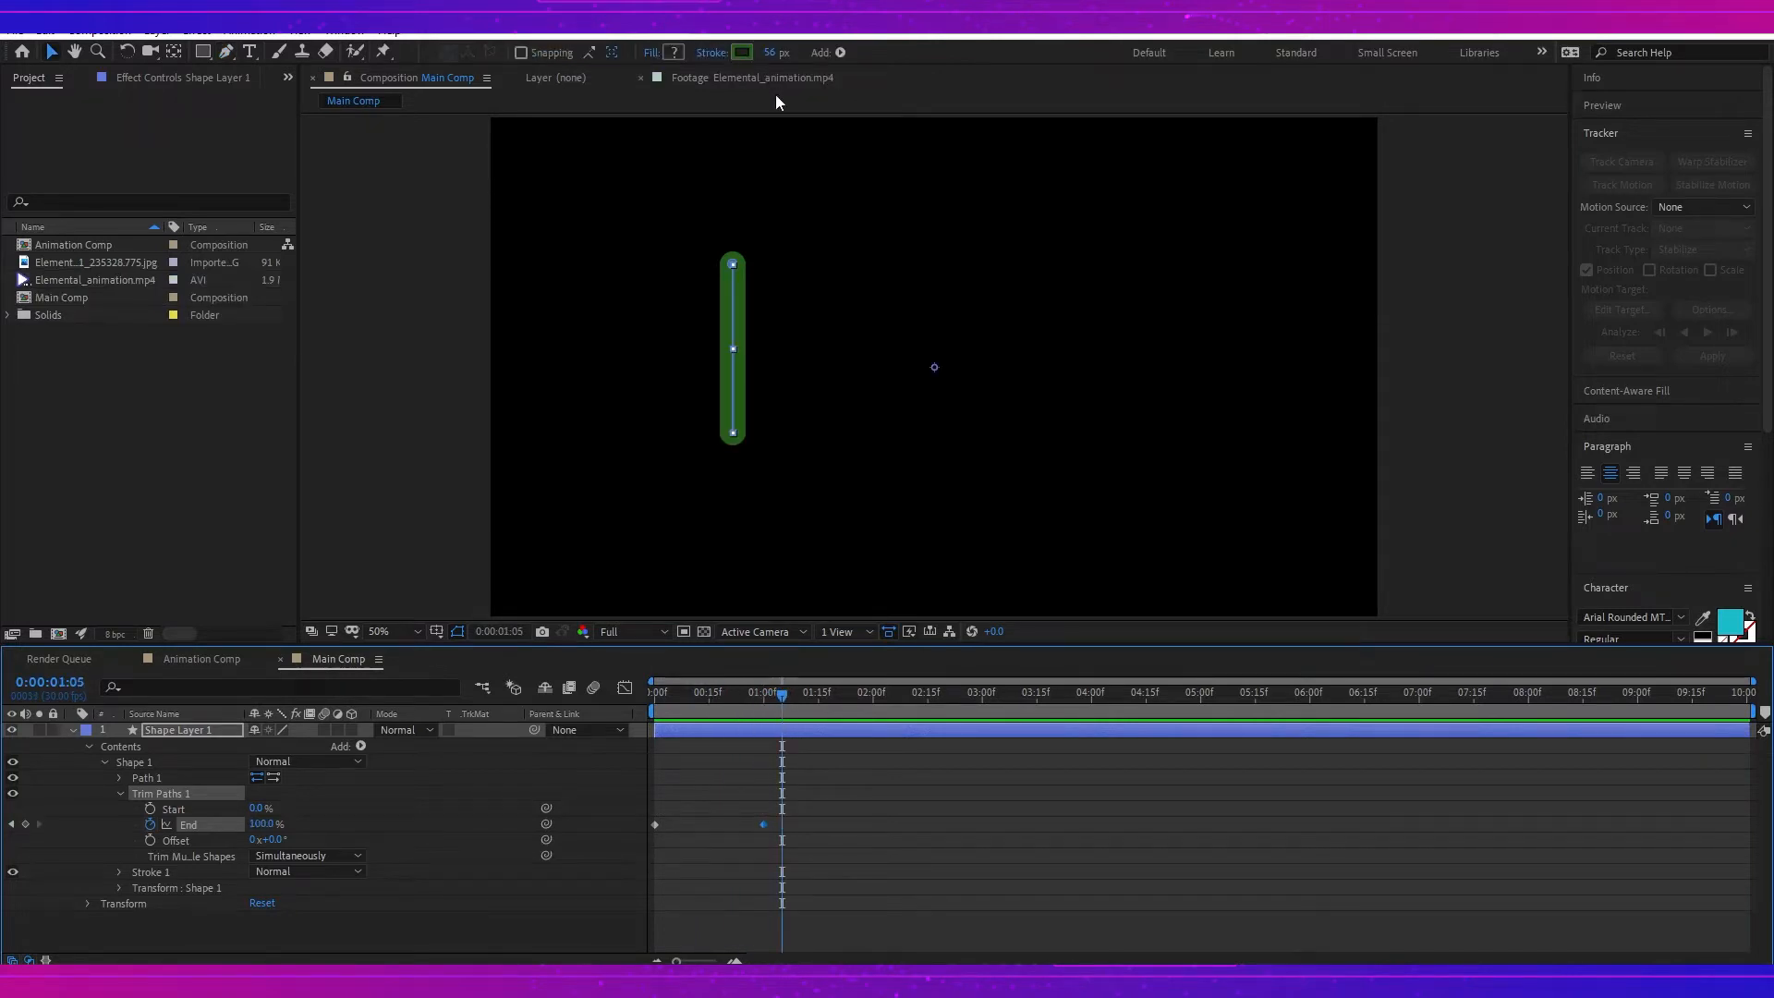
Step: Scrub through the Elemental_animation.mp4 footage to examine how the letter strokes move, and return to Main Comp
click(739, 79)
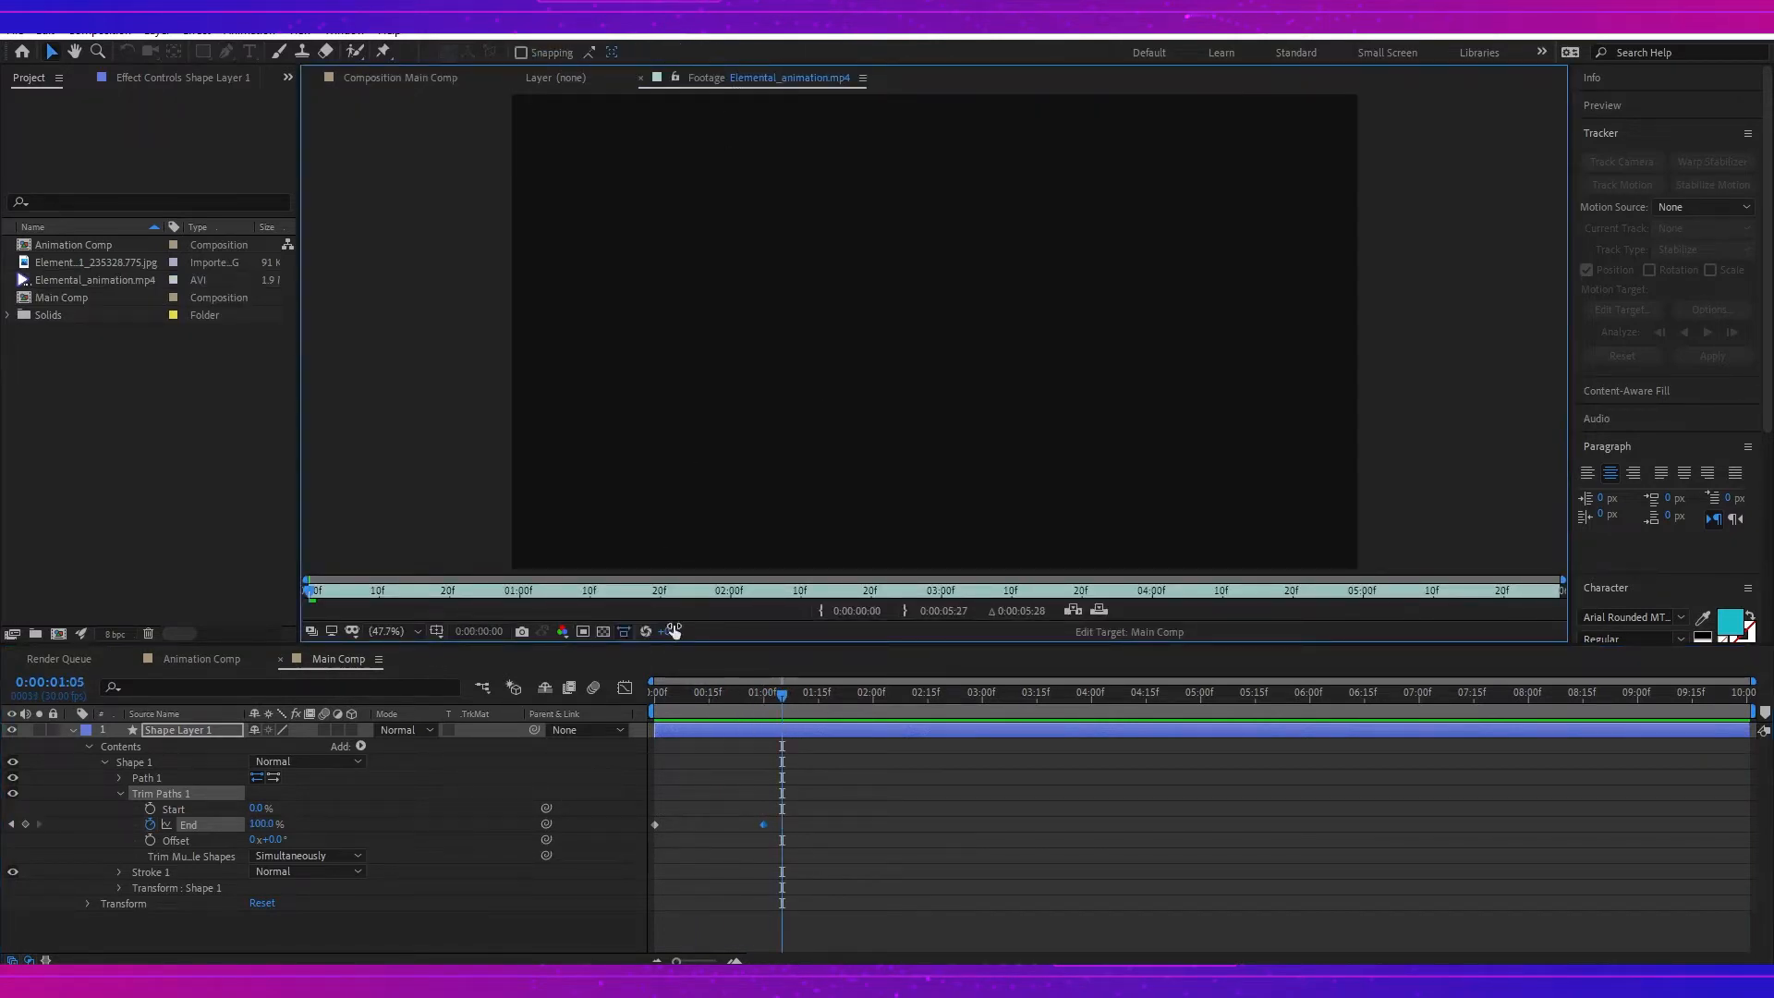
drag(314, 594, 449, 596)
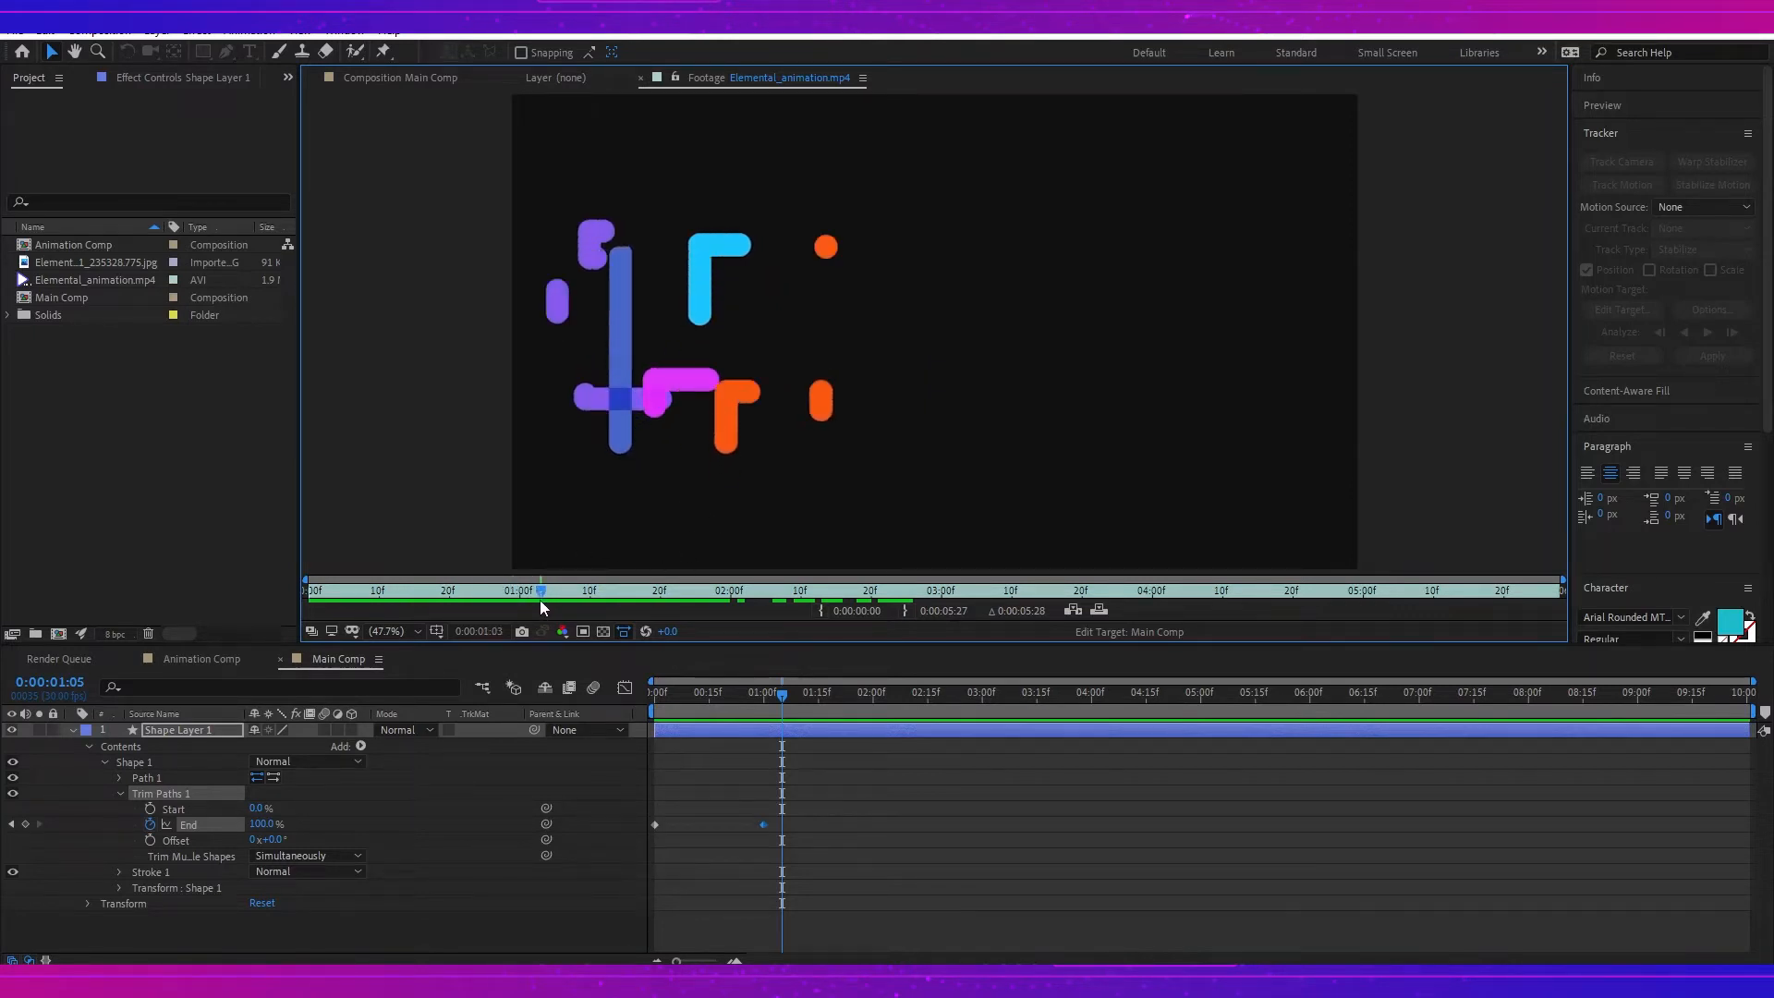
drag(819, 592, 530, 596)
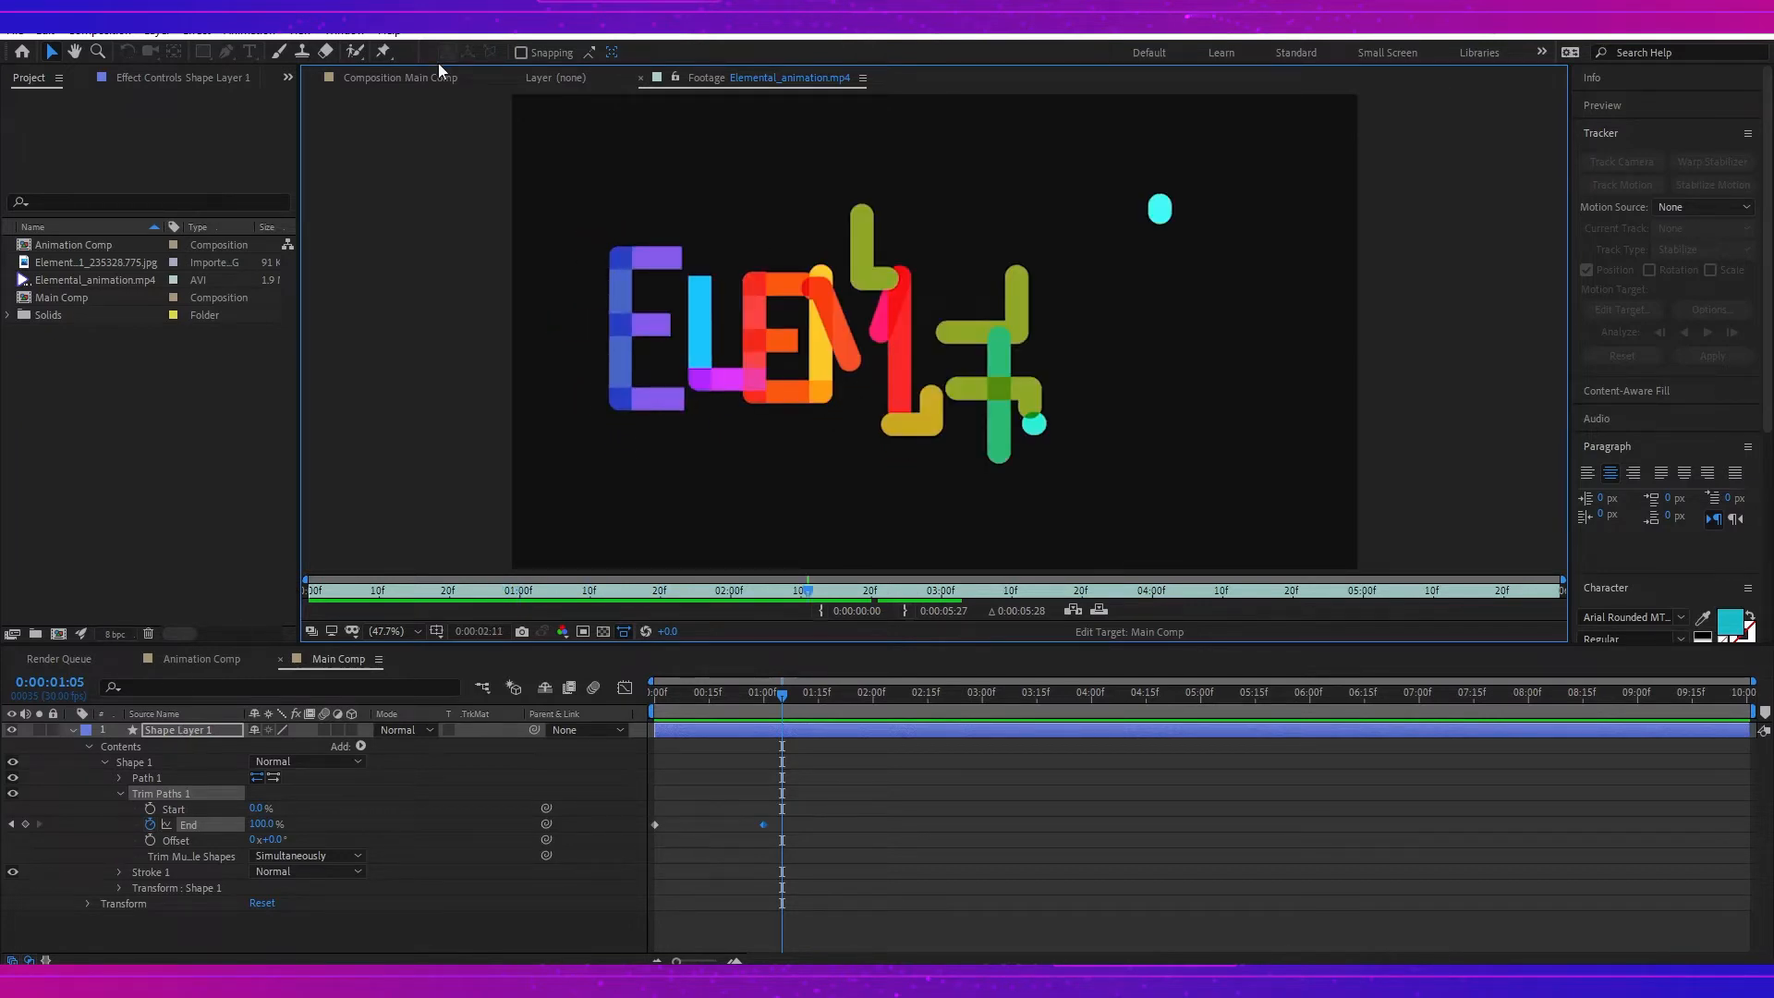
click(440, 78)
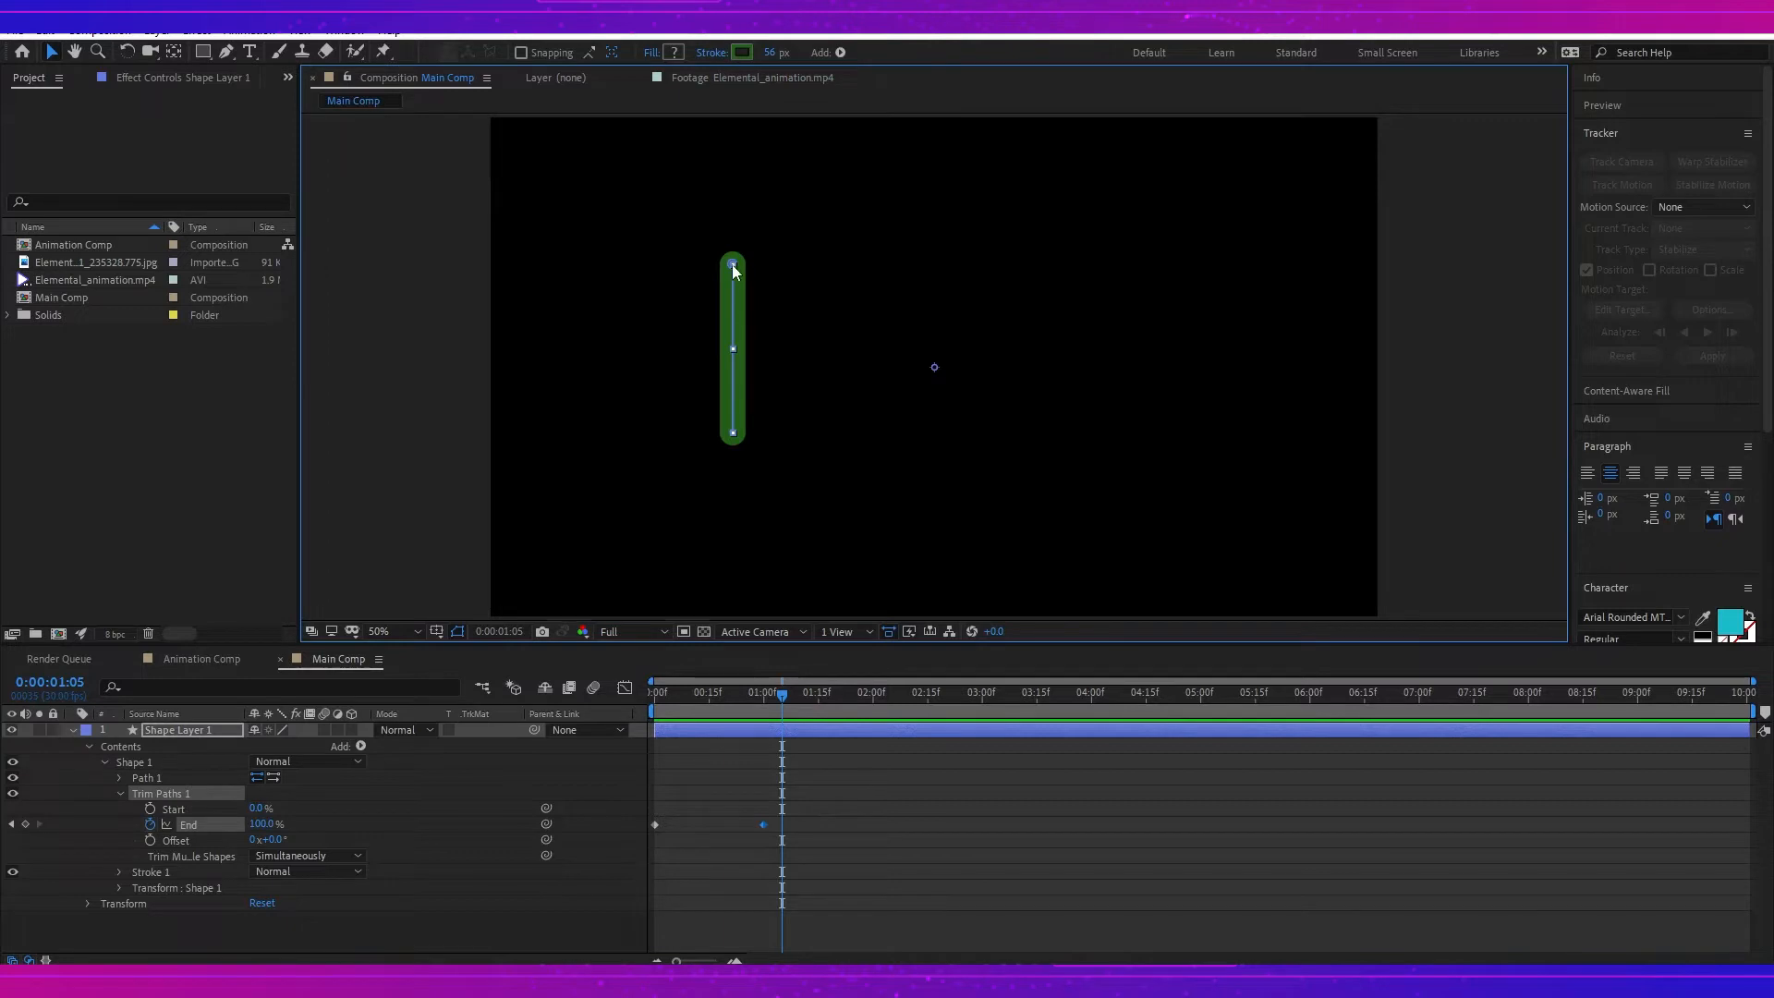
Step: Shift the line's path slightly right and down in Main Comp, and duplicate its shape layer
drag(735, 269, 790, 292)
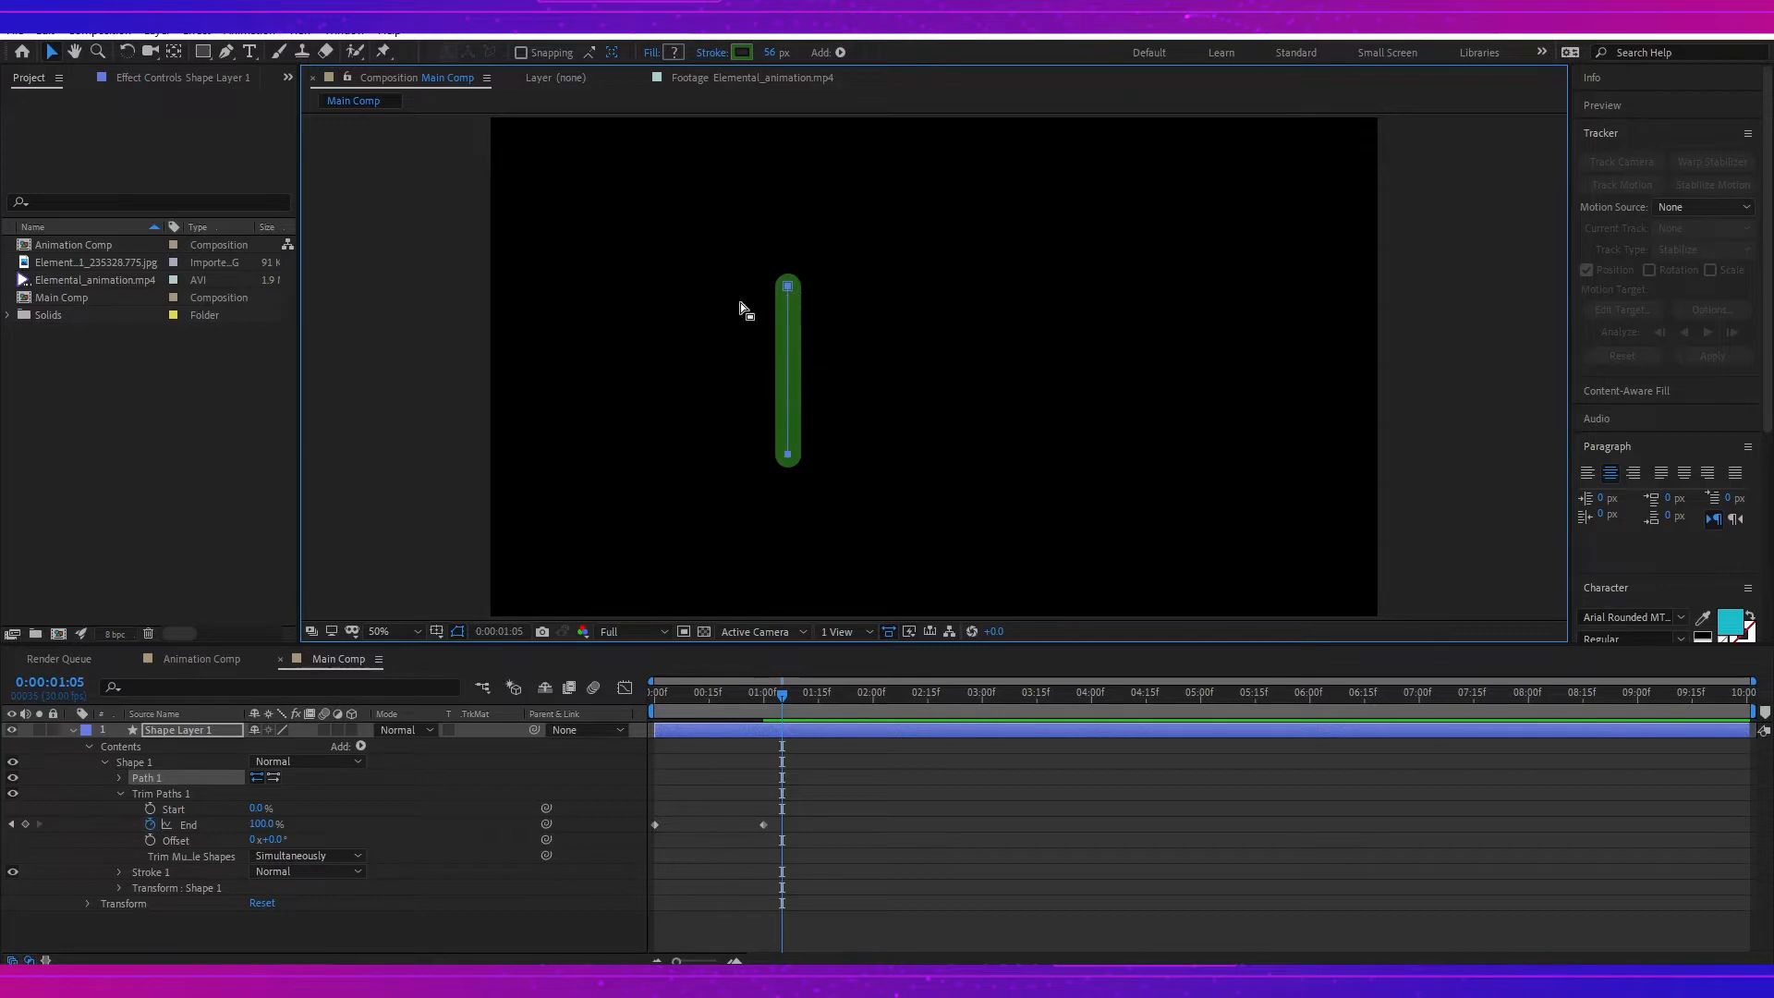
click(147, 763)
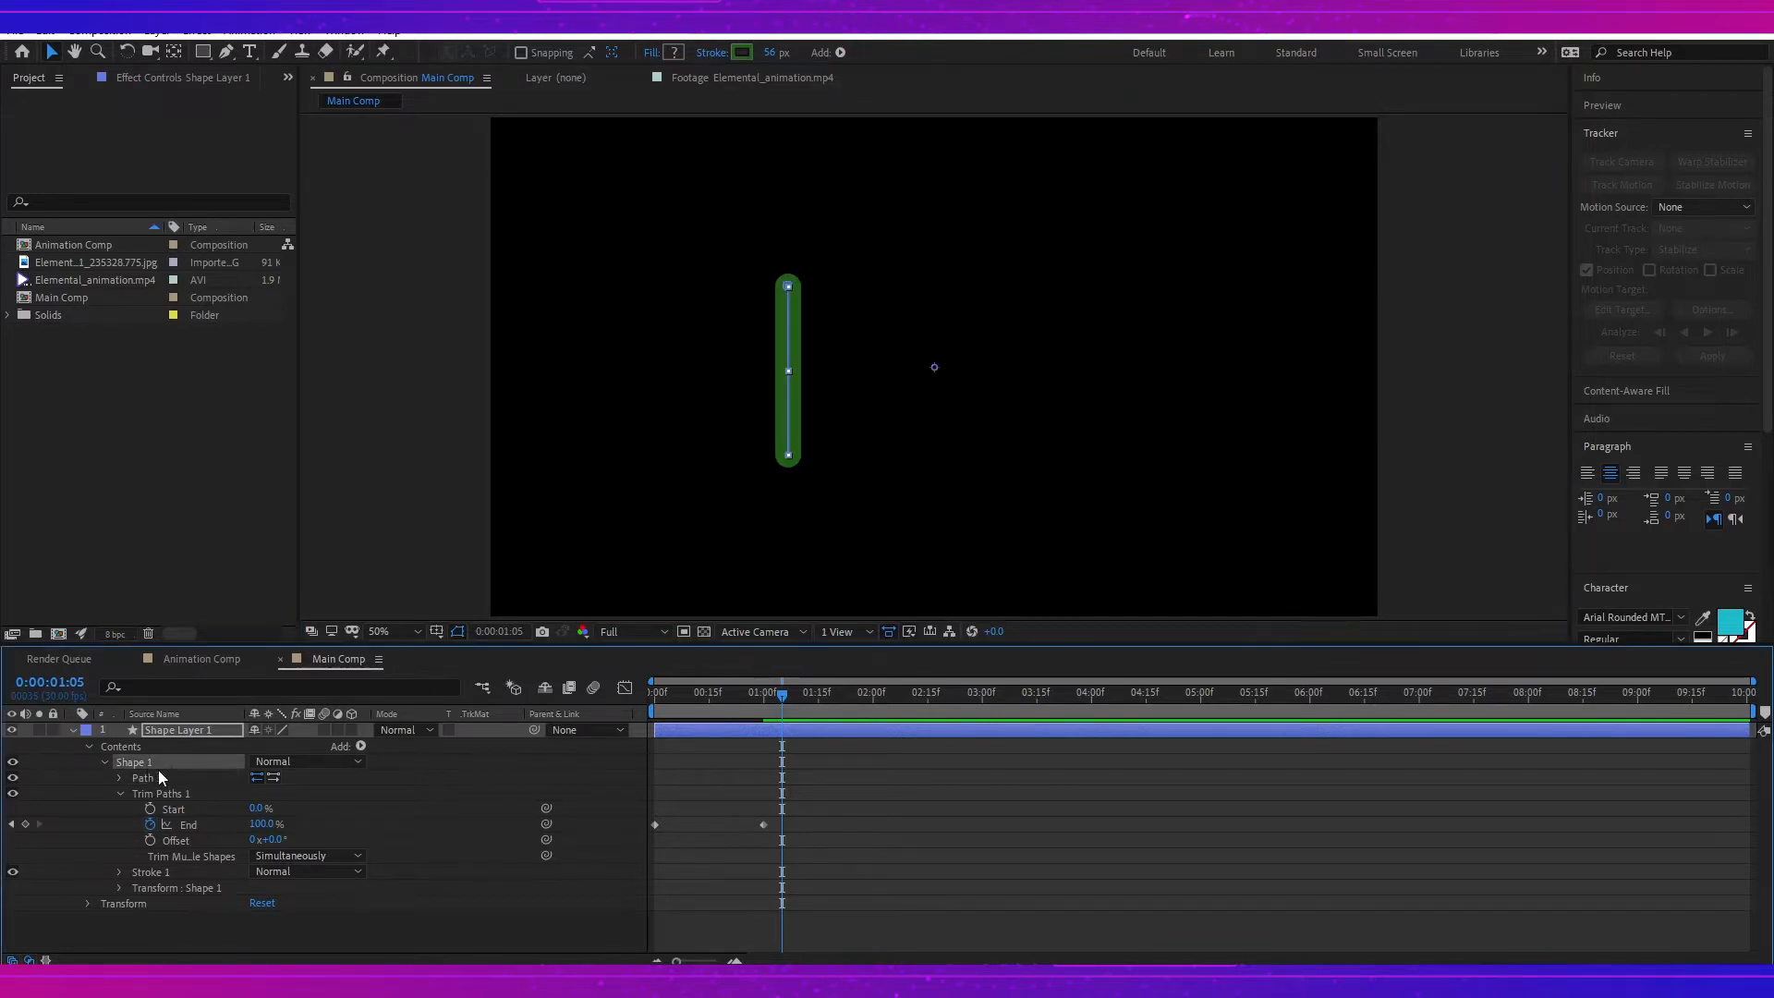
click(181, 728)
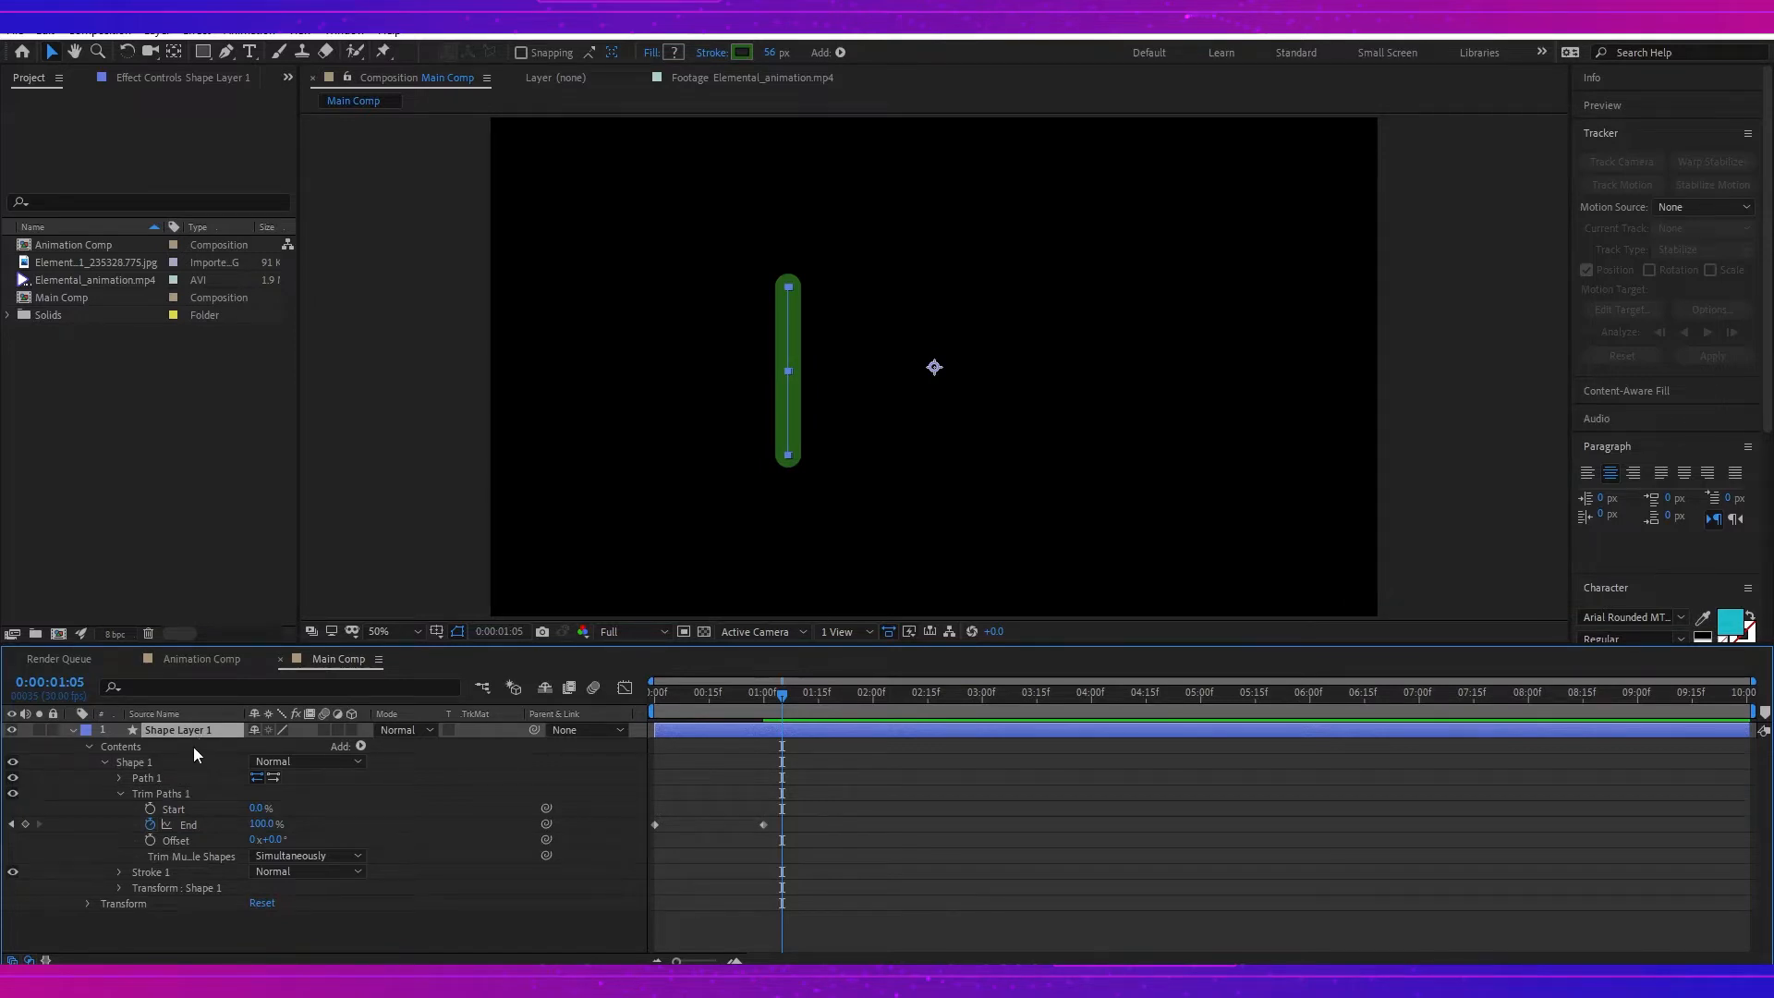
key(ctrl+d)
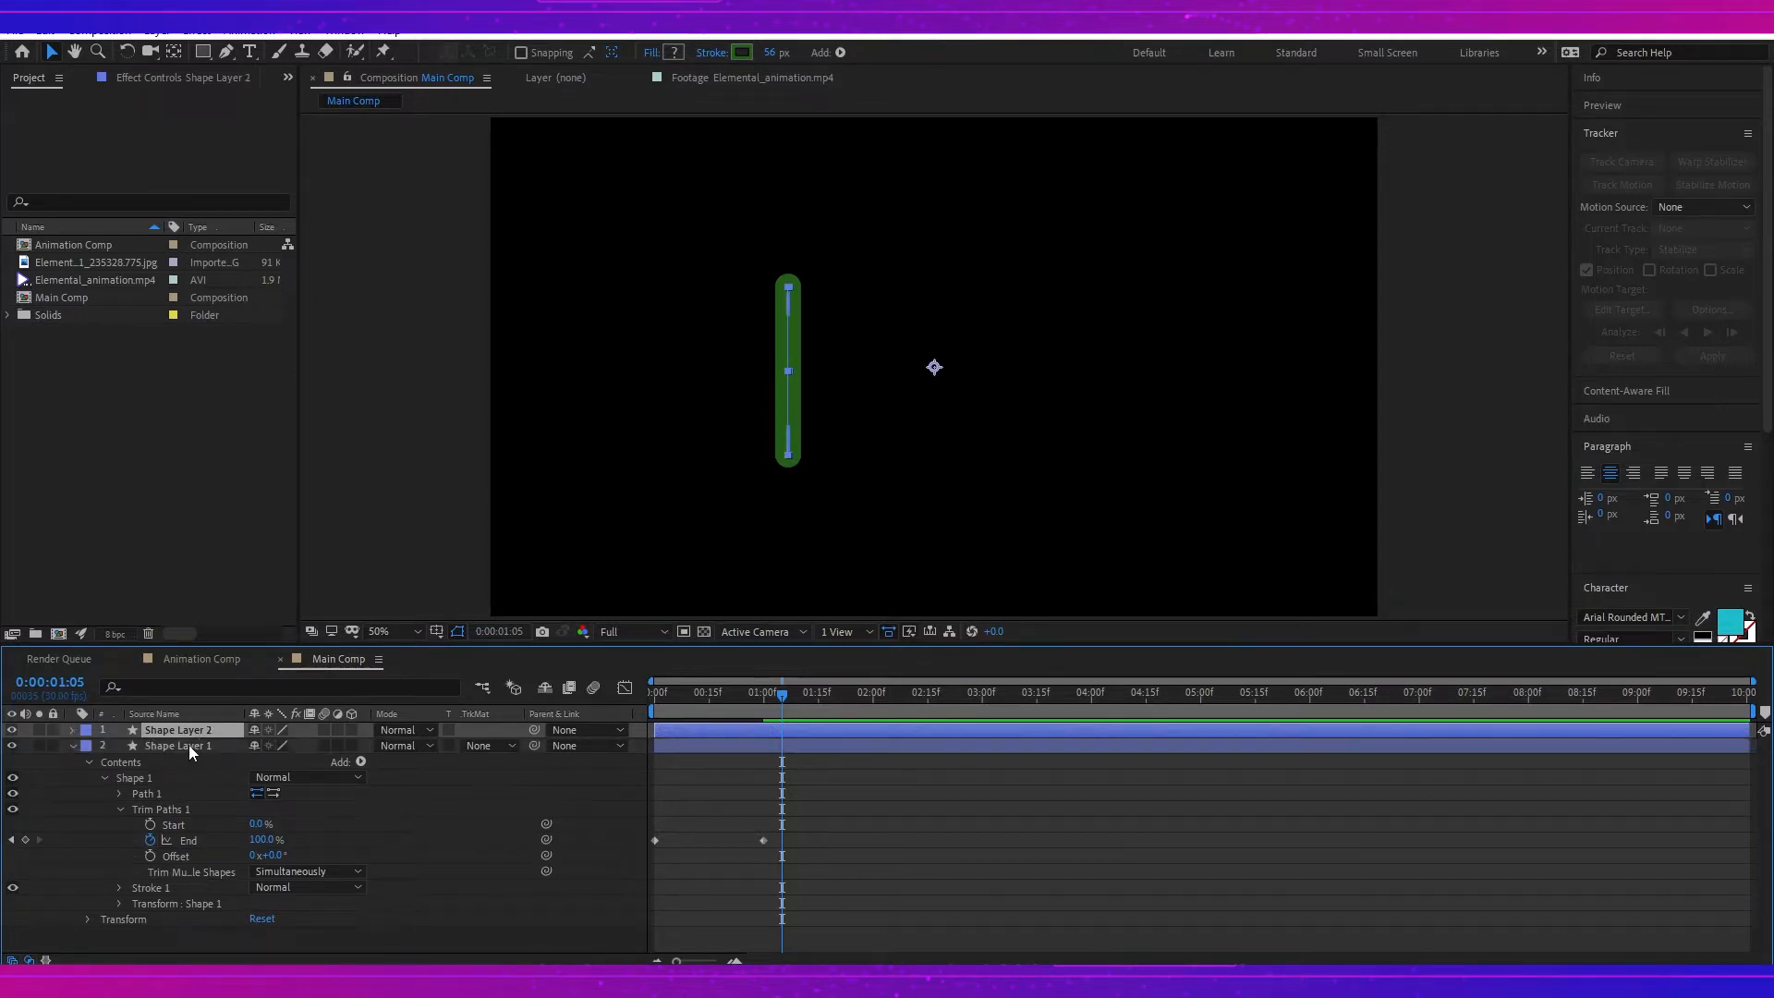
Step: Rename the original shape layer as E_01A and its duplicate as E_01B
click(189, 746)
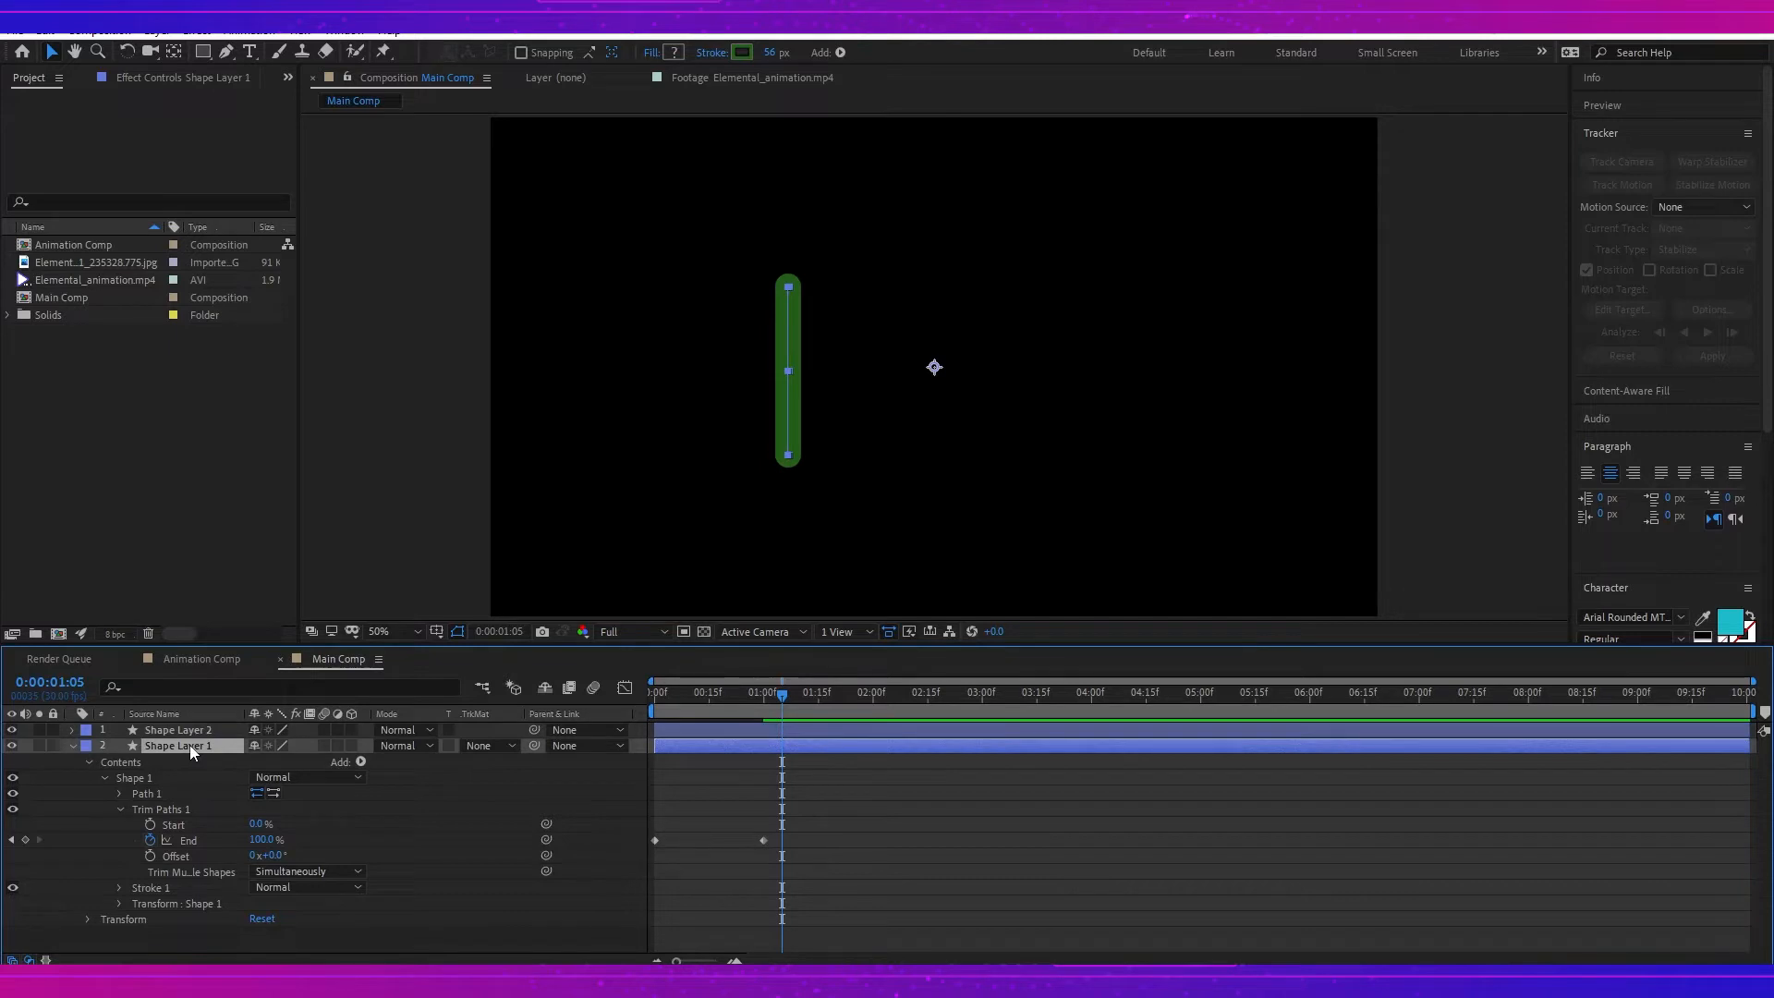
key(Return)
text(E_01A)
click(201, 731)
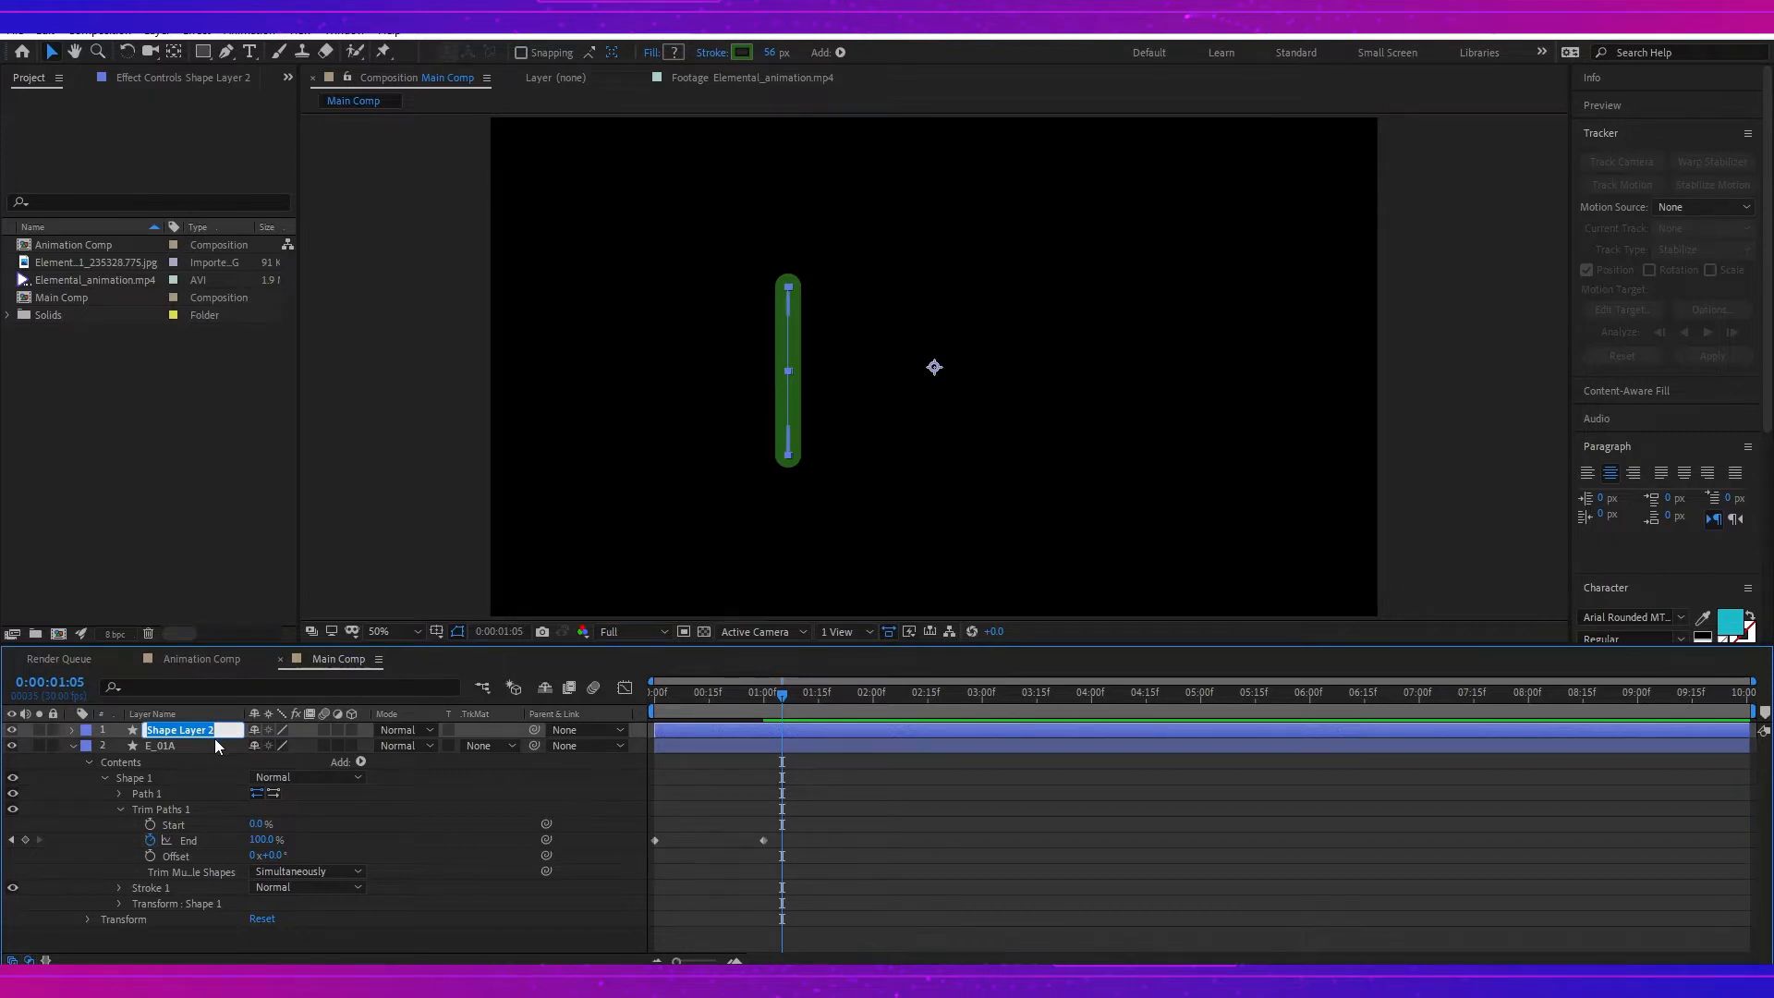
text(E_01B)
key(Return)
Step: Reshape E_01B's path into a short horizontal bar extending right from the top of the vertical stroke
click(73, 730)
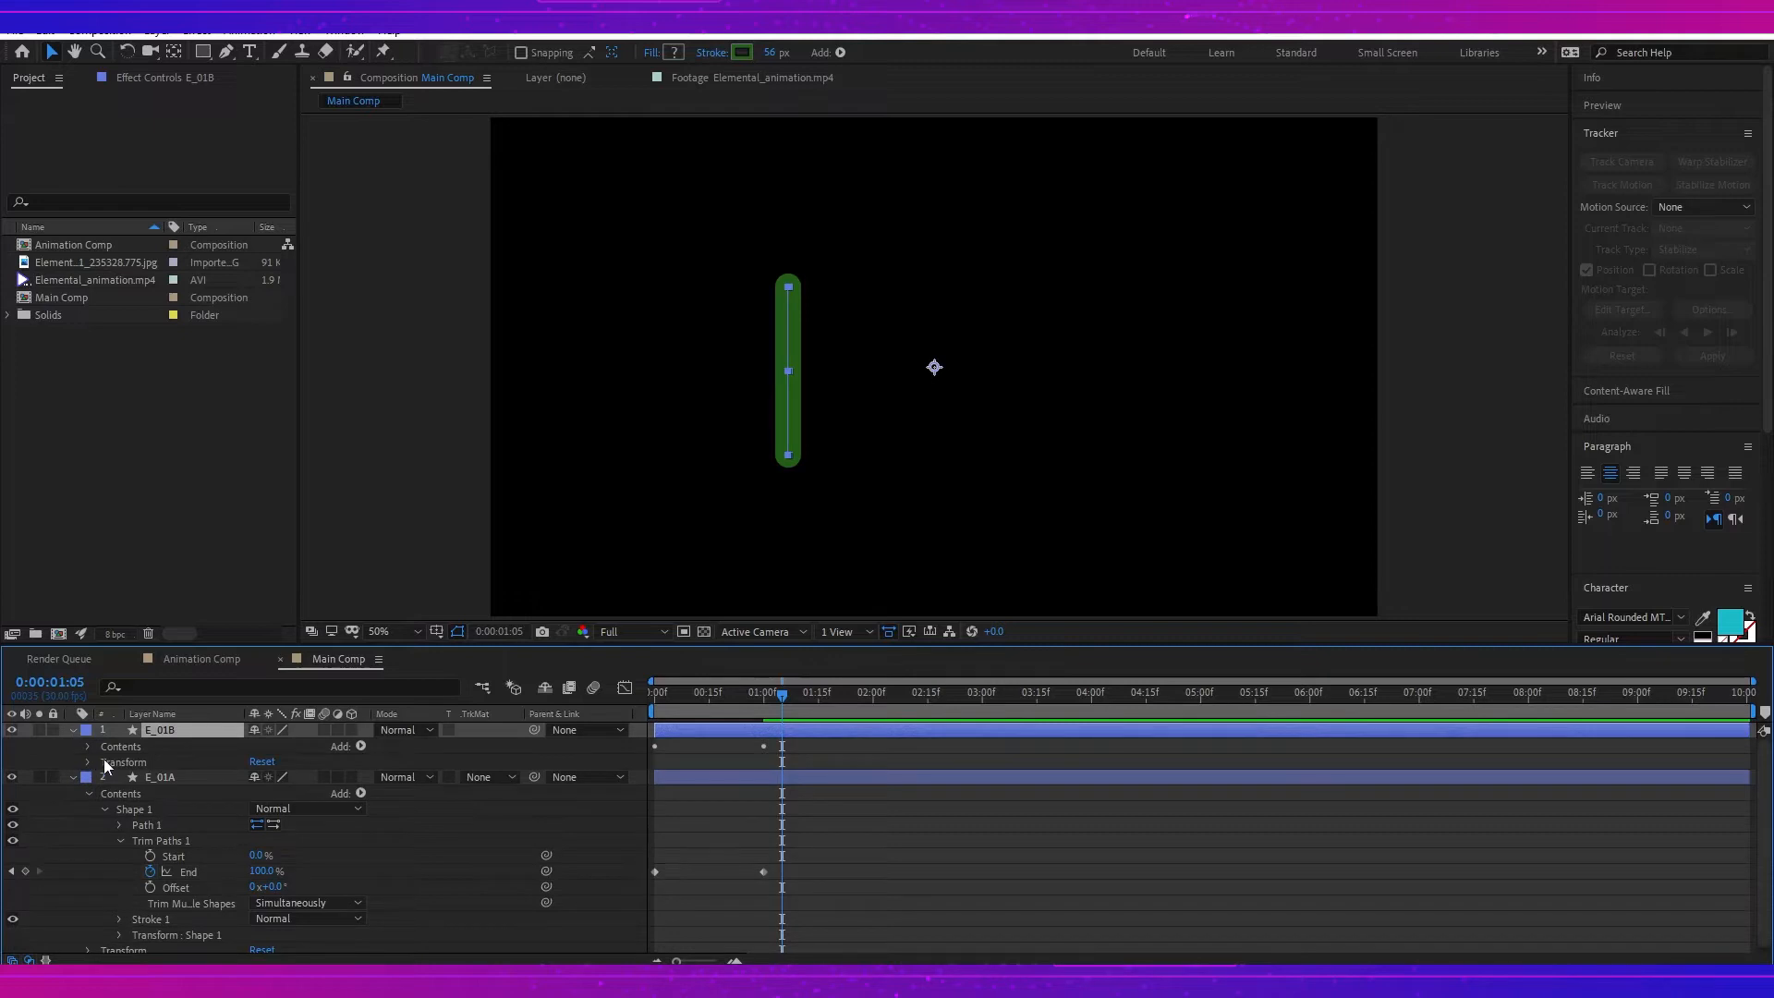
click(89, 746)
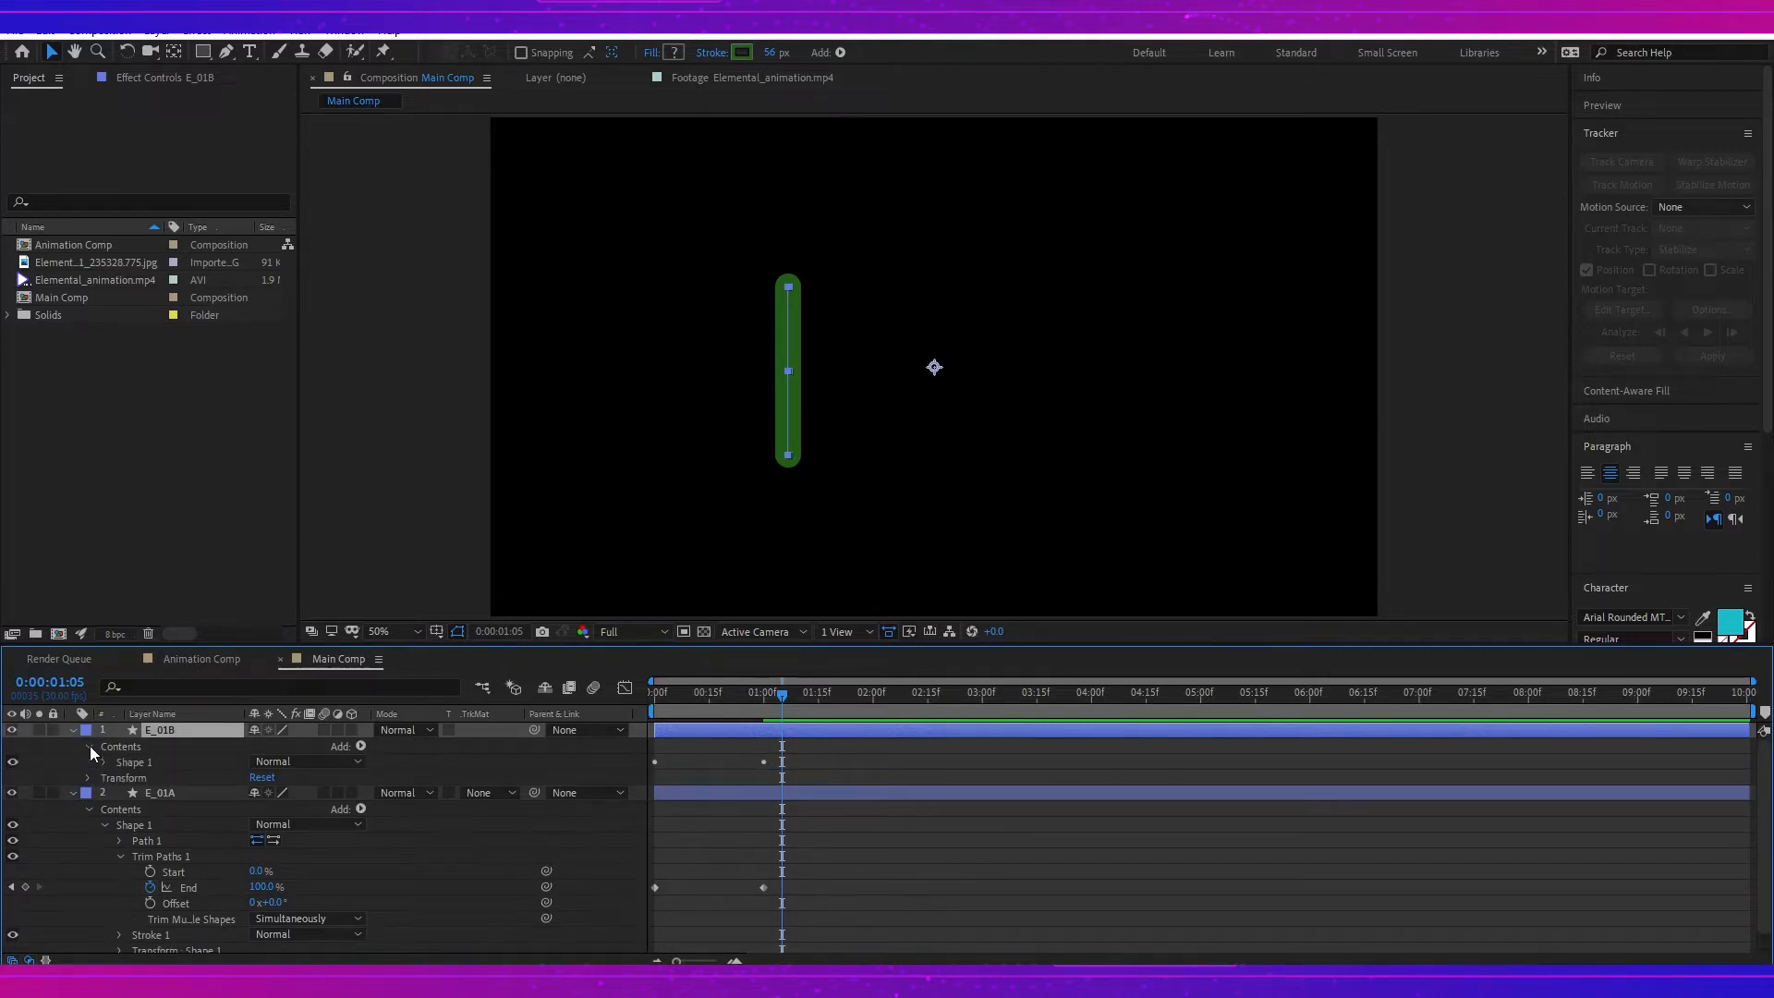
click(101, 763)
click(105, 762)
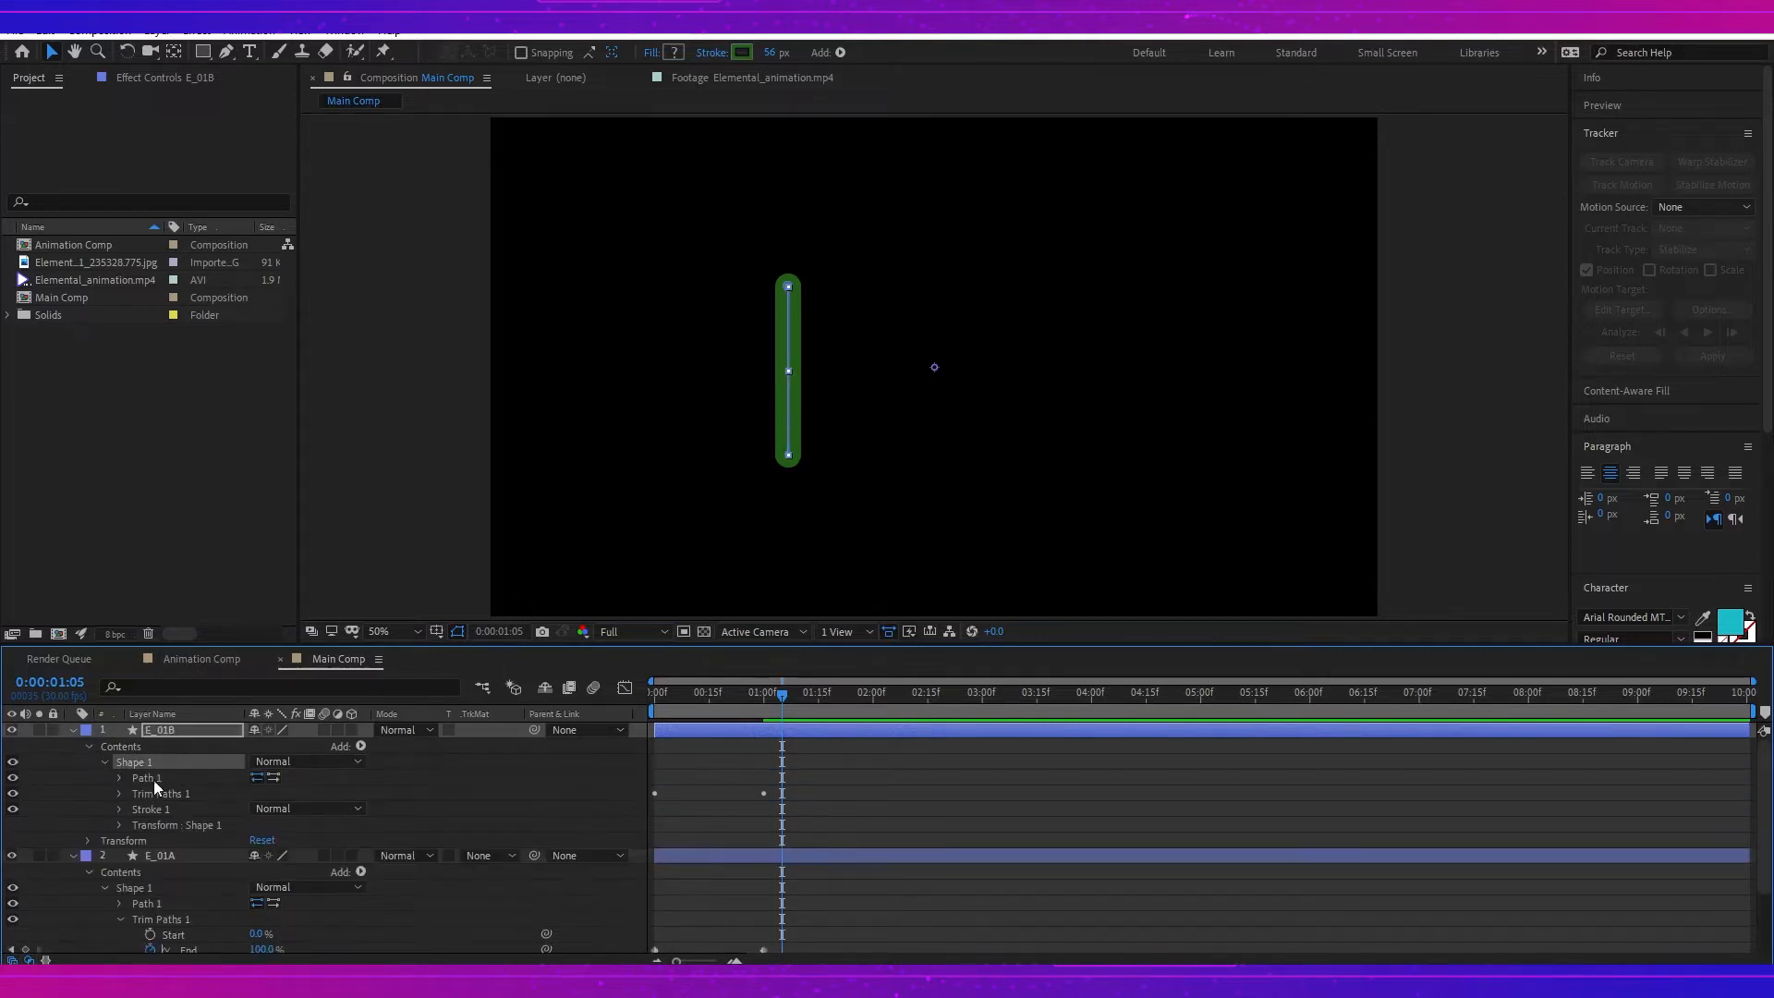
click(153, 778)
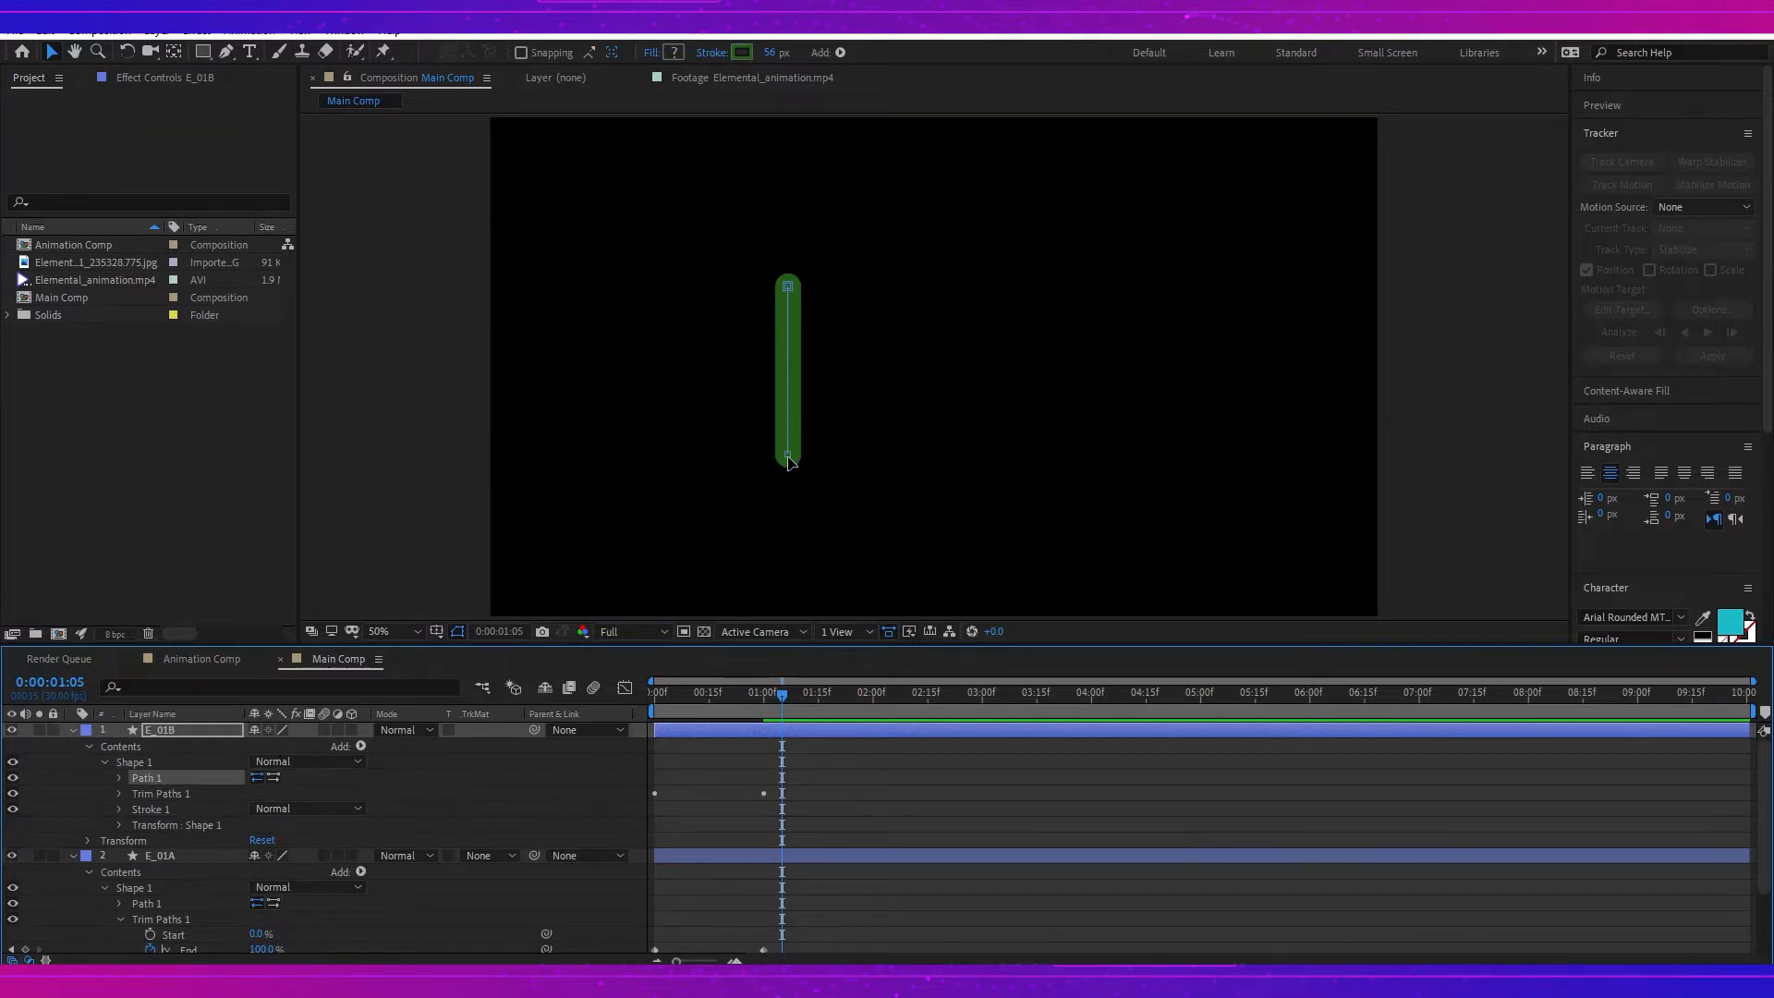
mouse_move(787, 454)
mouse_down()
mouse_move(859, 360)
mouse_move(875, 286)
mouse_move(919, 322)
mouse_move(885, 292)
mouse_up()
key(ctrl+z)
Step: Change the stroke color of E_01B's horizontal bar to bright cyan
click(120, 810)
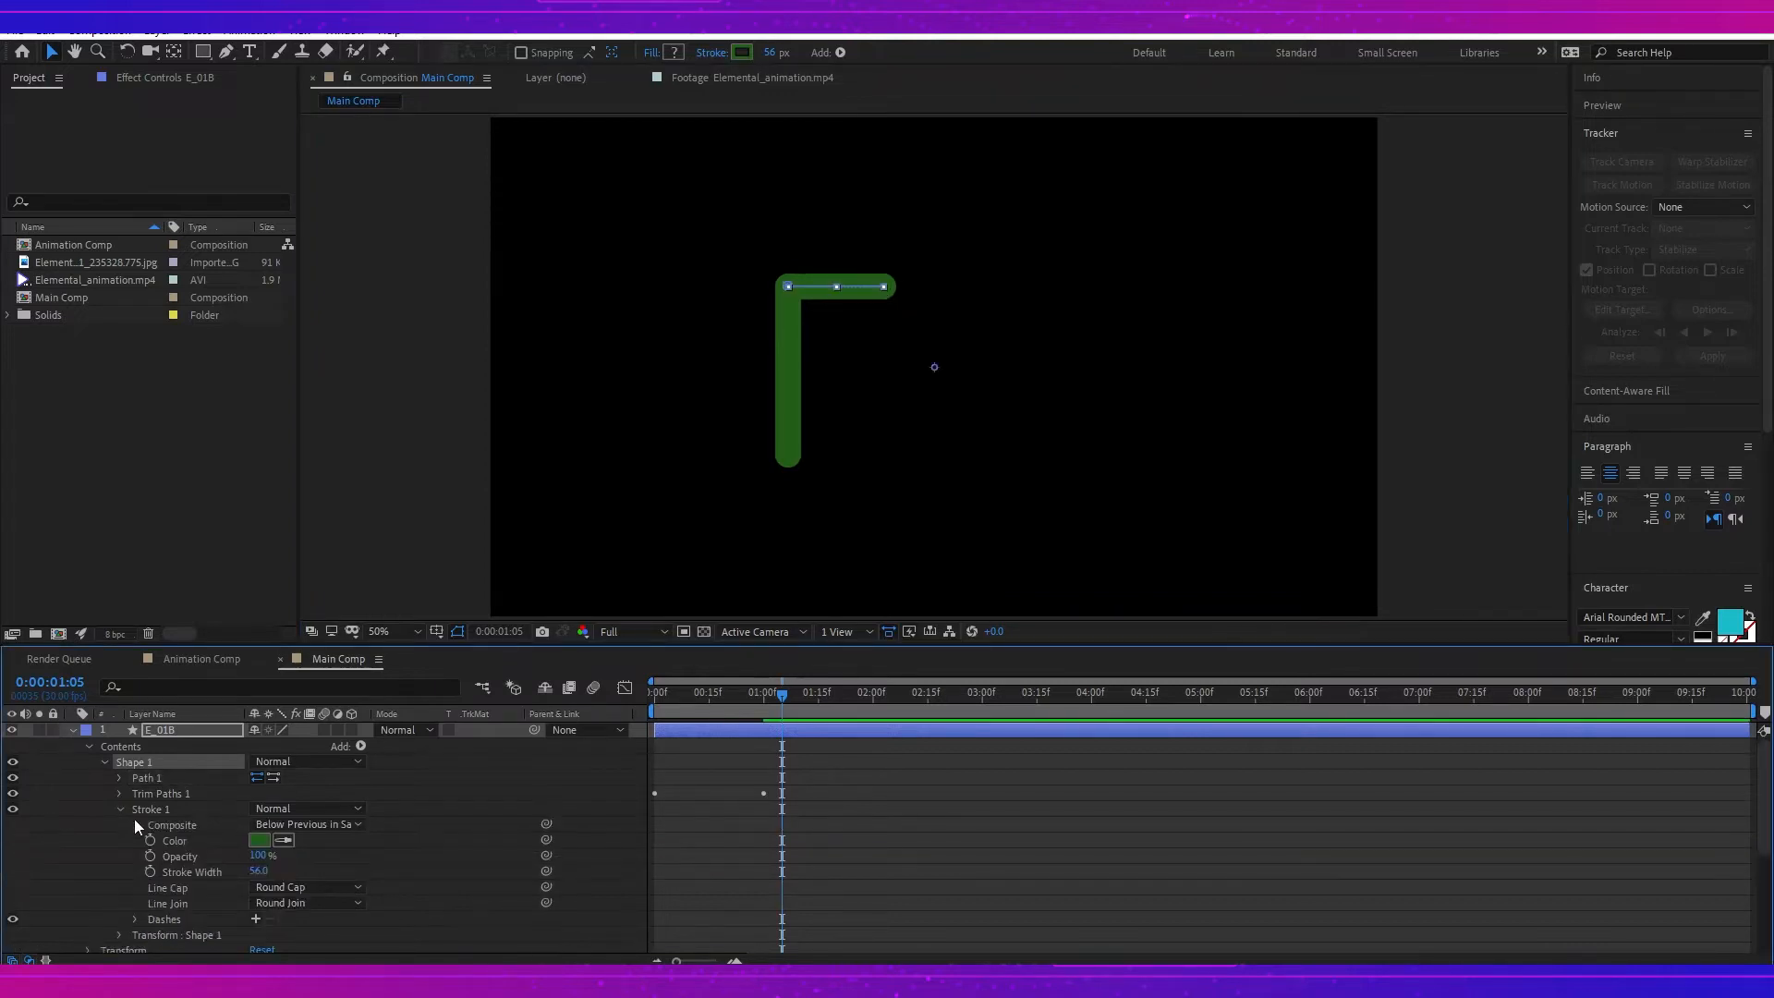
click(260, 839)
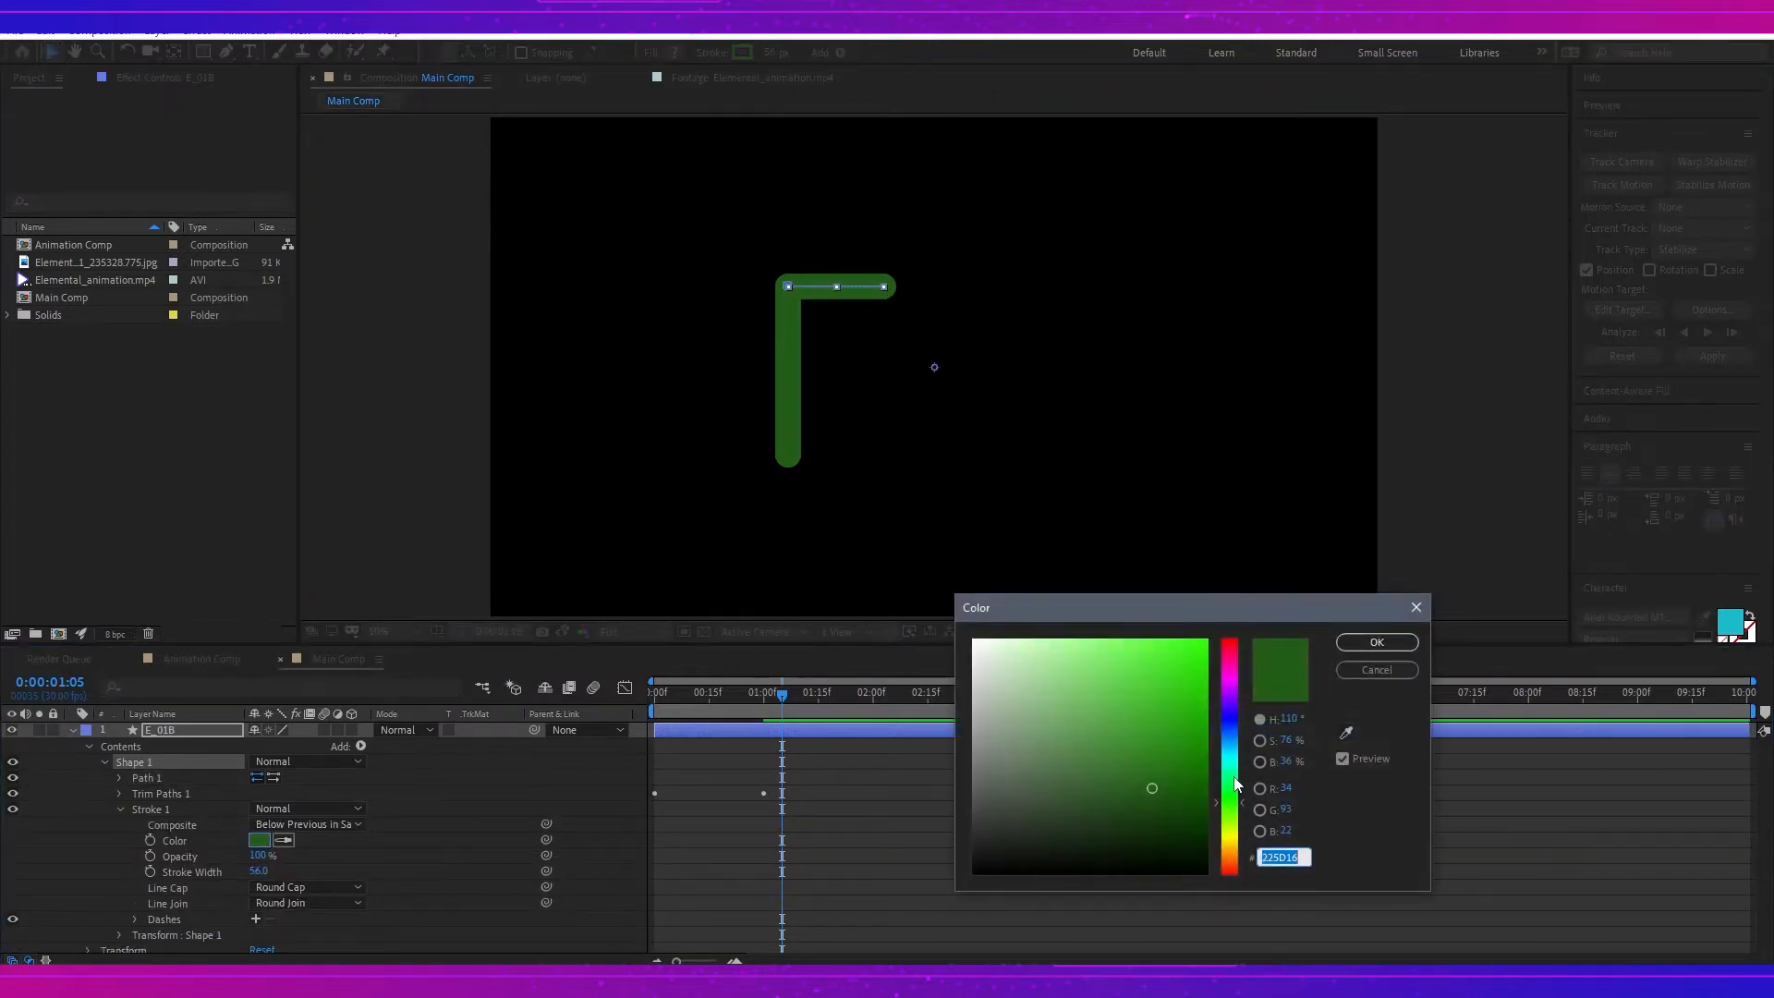
drag(1235, 784, 1235, 756)
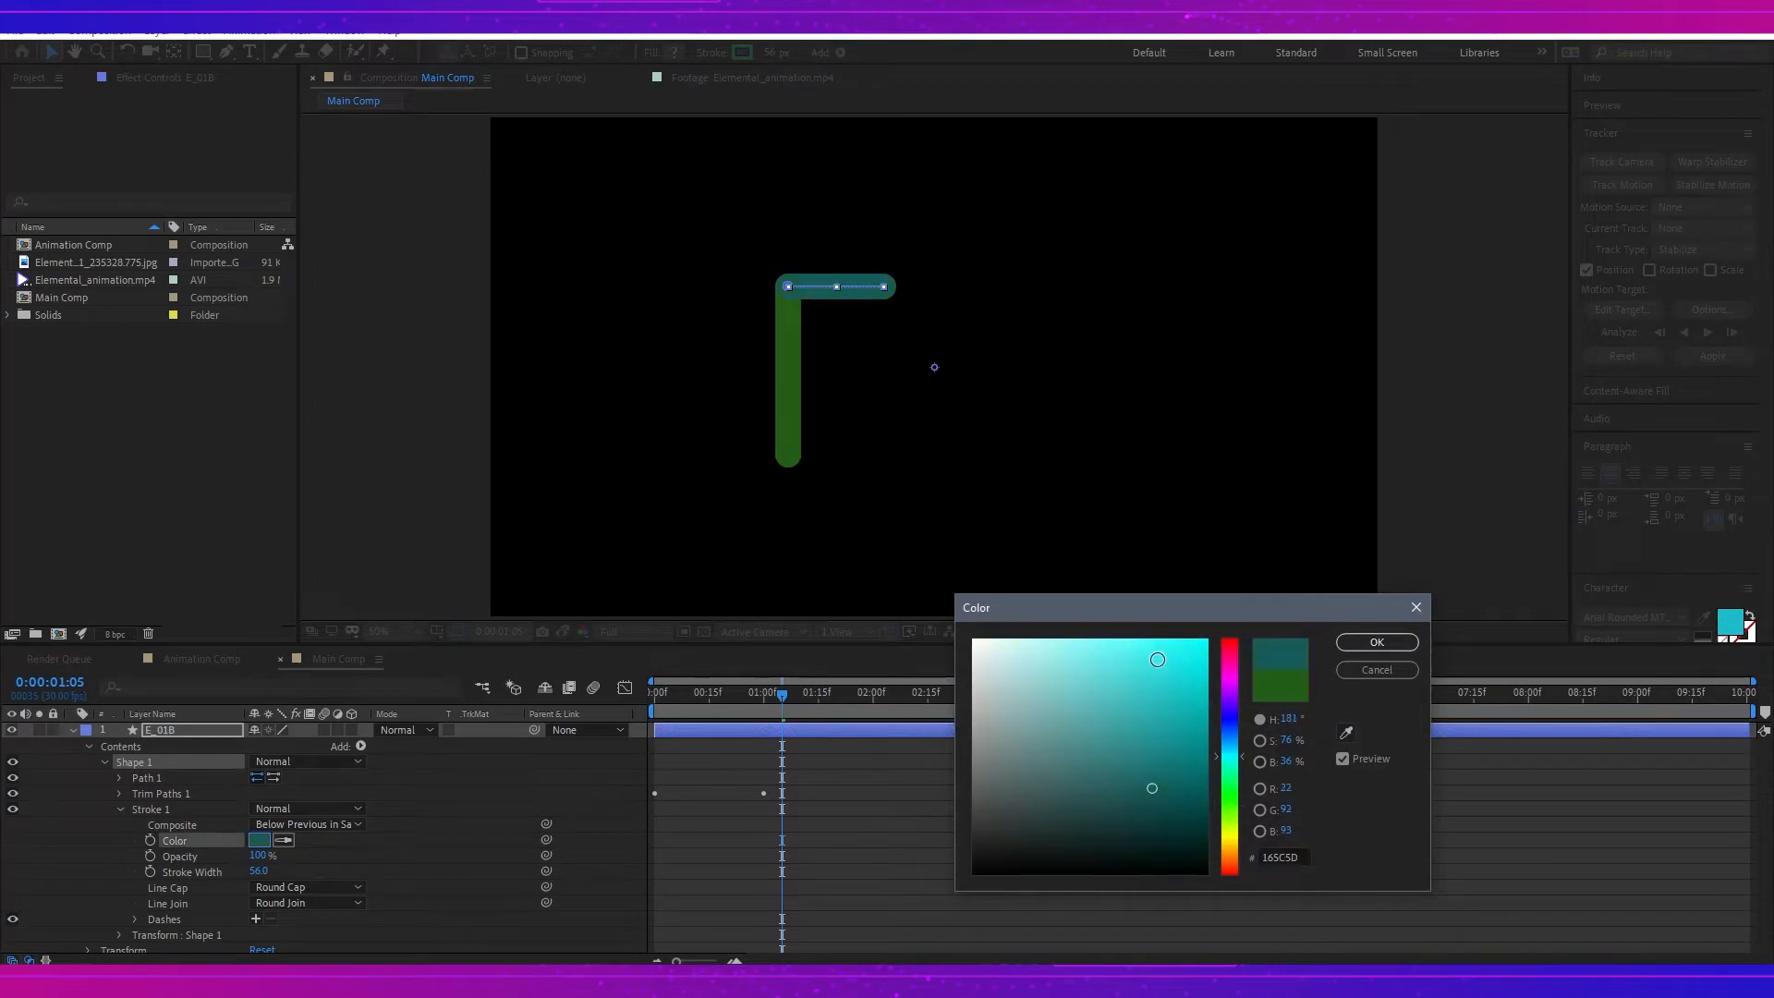
click(1158, 659)
click(1376, 641)
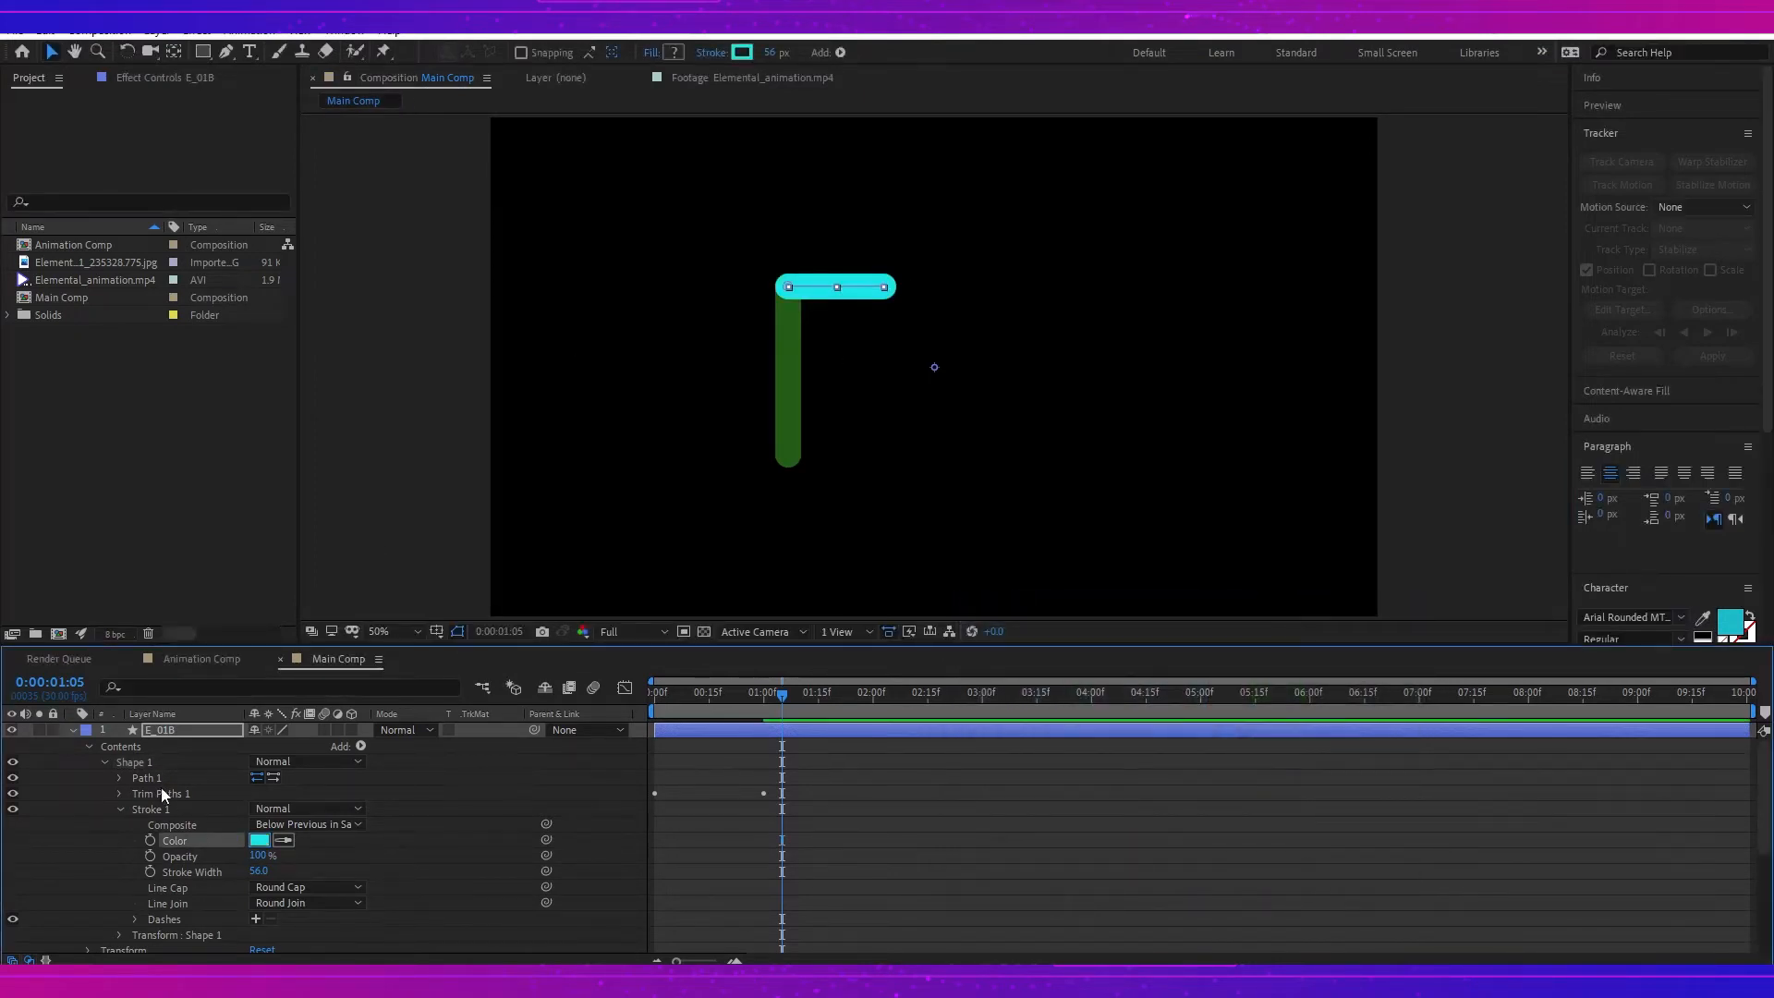
Step: Change the stroke color of E_01A's vertical line to purple, 7250B0
scroll(187, 840, down, 4)
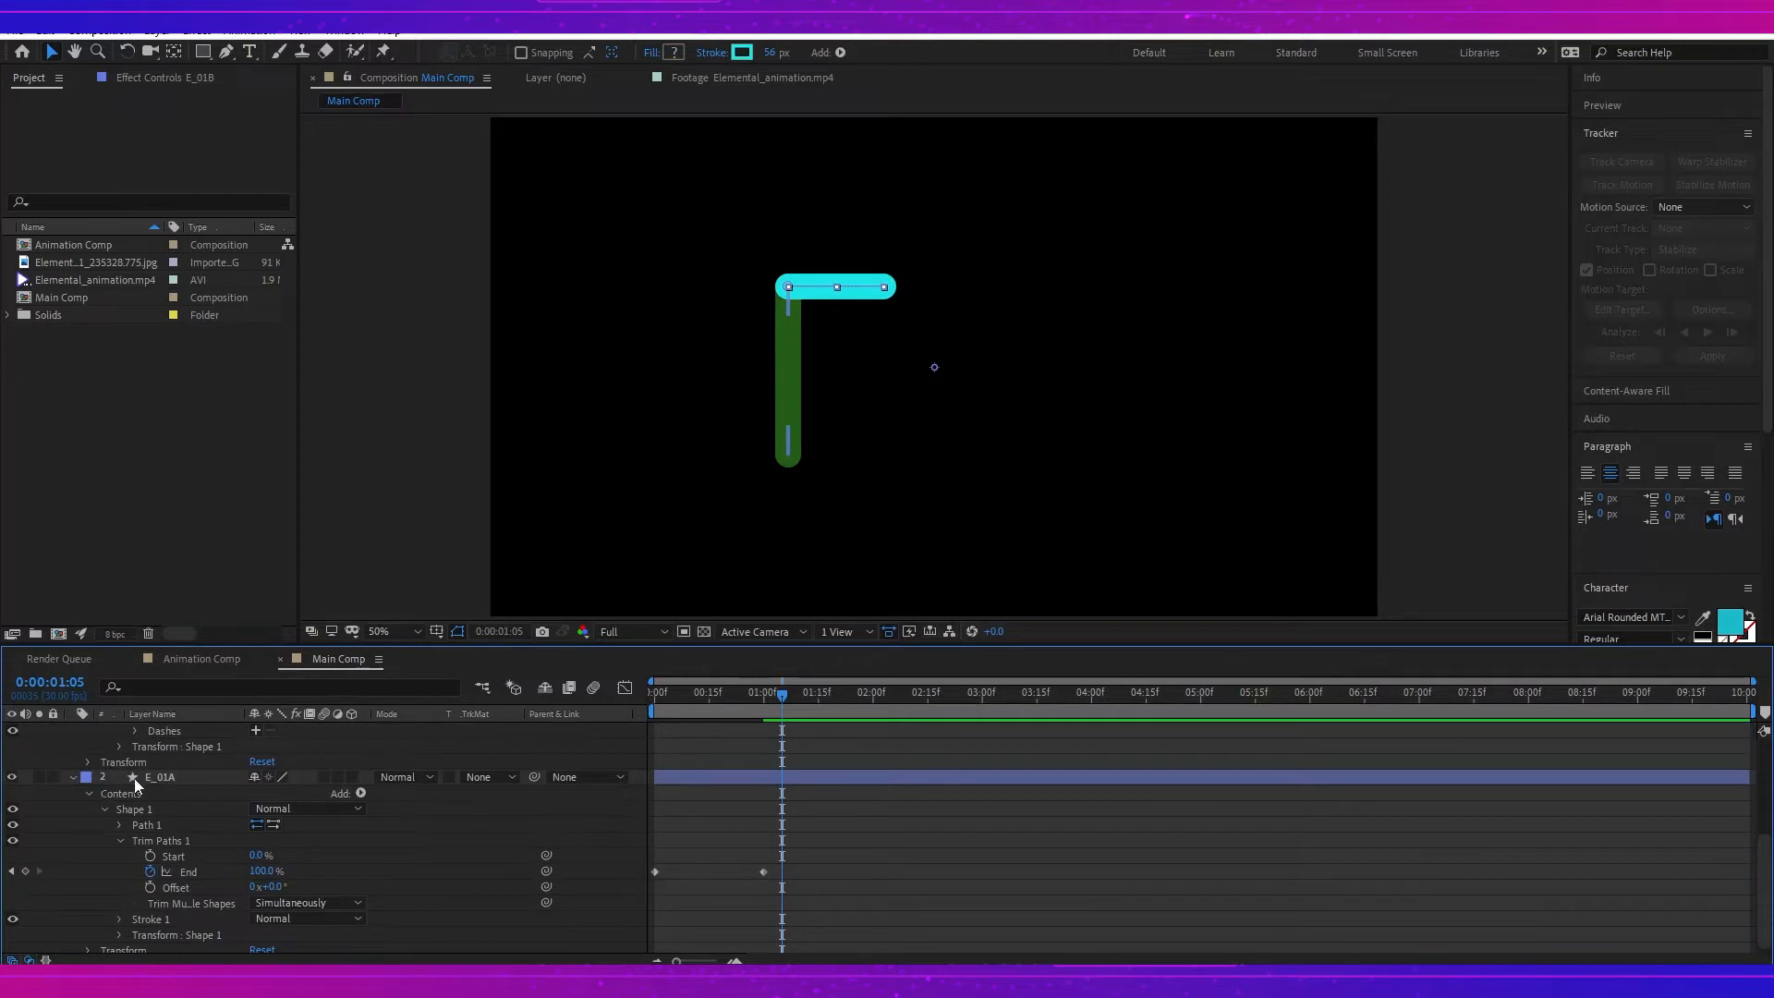
click(173, 774)
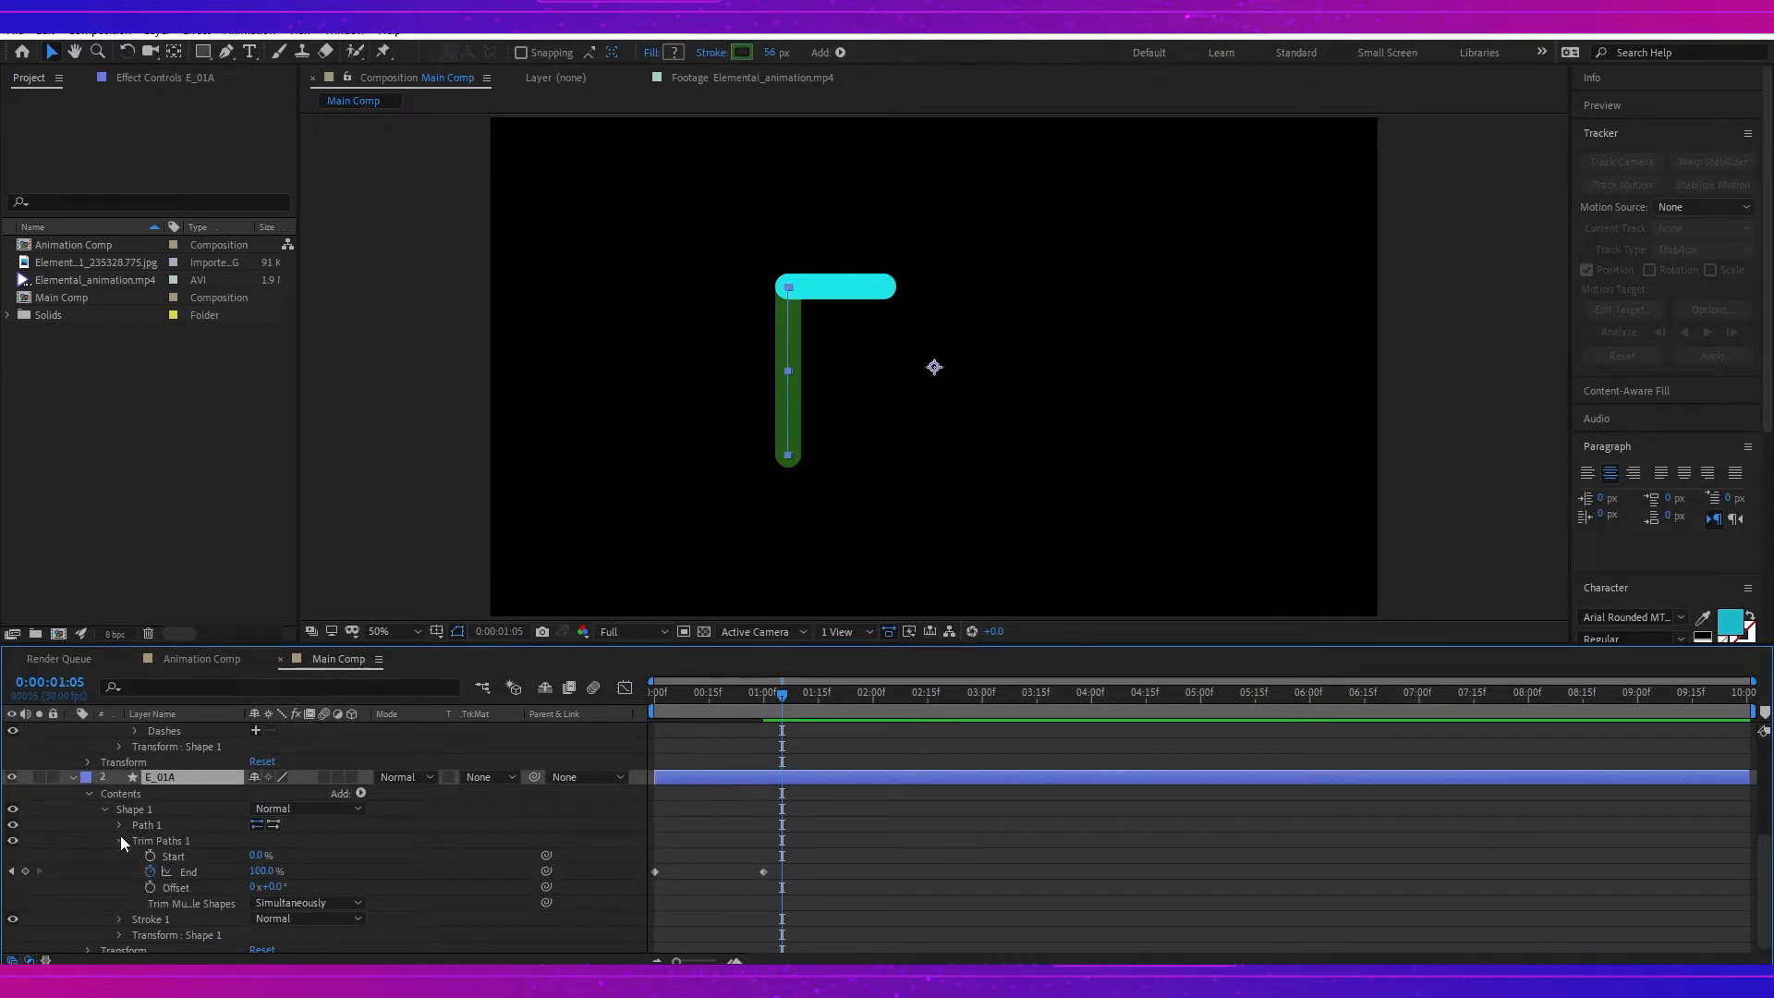
click(119, 918)
scroll(185, 859, down, 3)
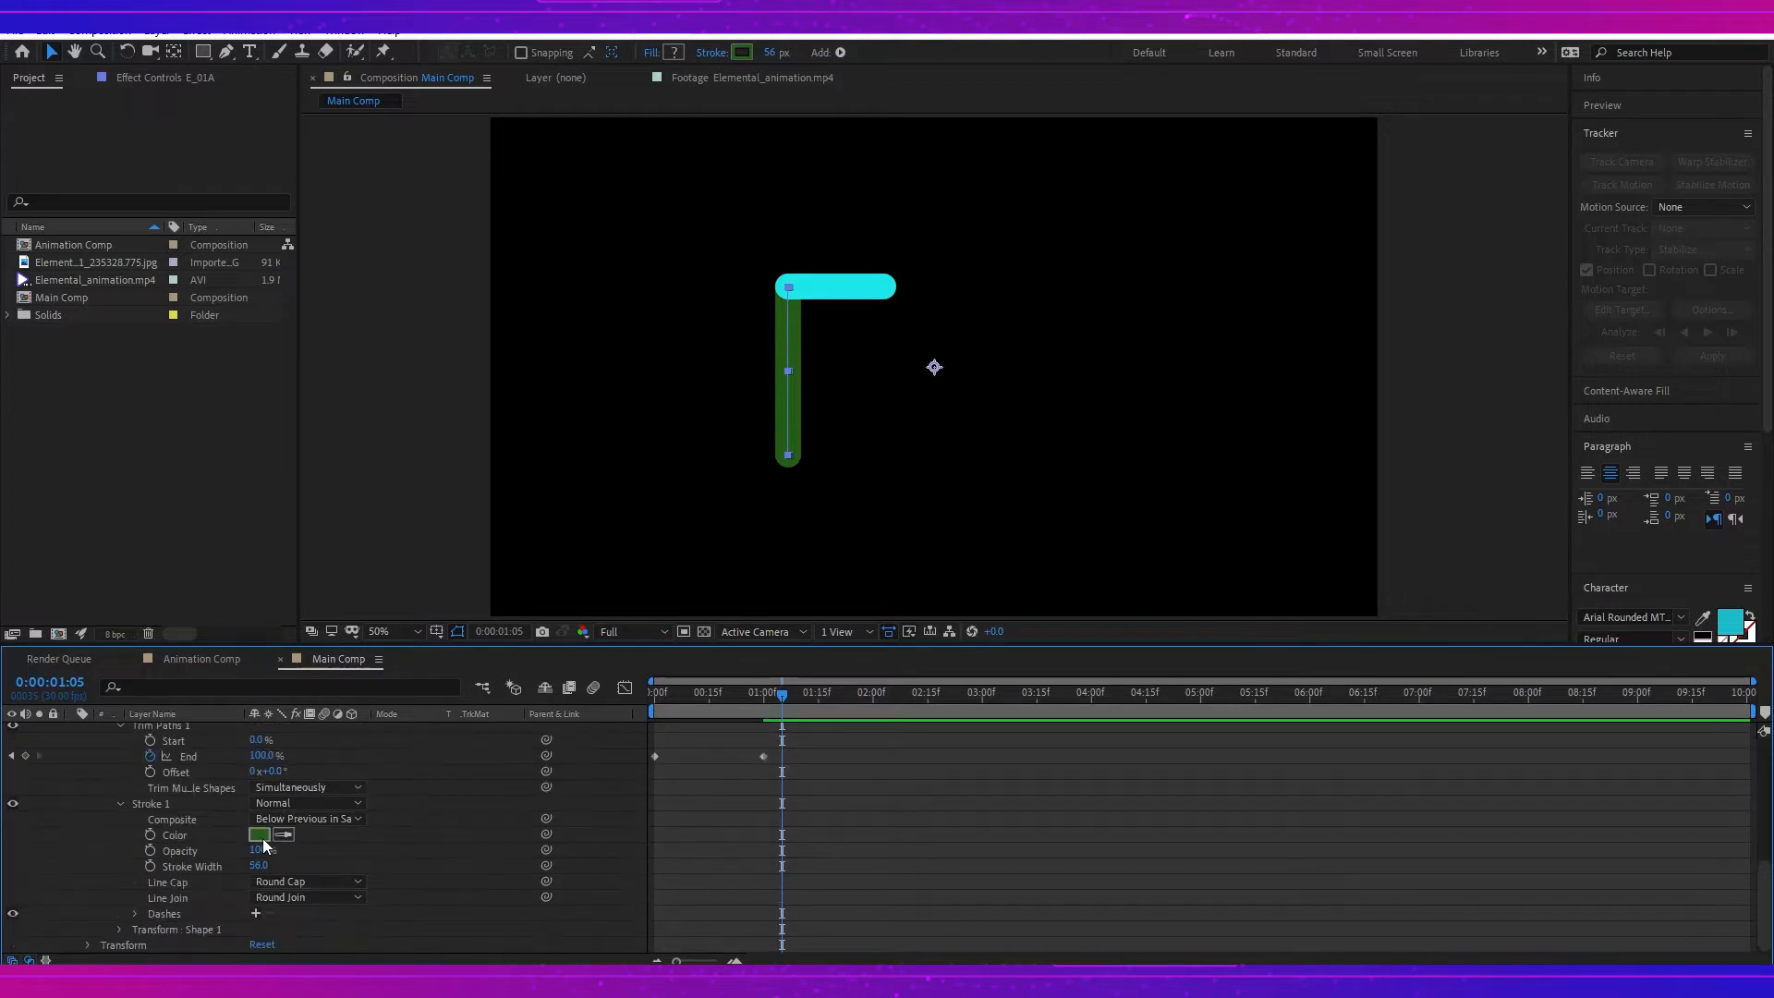
click(260, 834)
mouse_move(1229, 802)
mouse_down()
mouse_move(1229, 706)
mouse_move(1142, 660)
mouse_move(1090, 743)
mouse_move(1100, 713)
mouse_up()
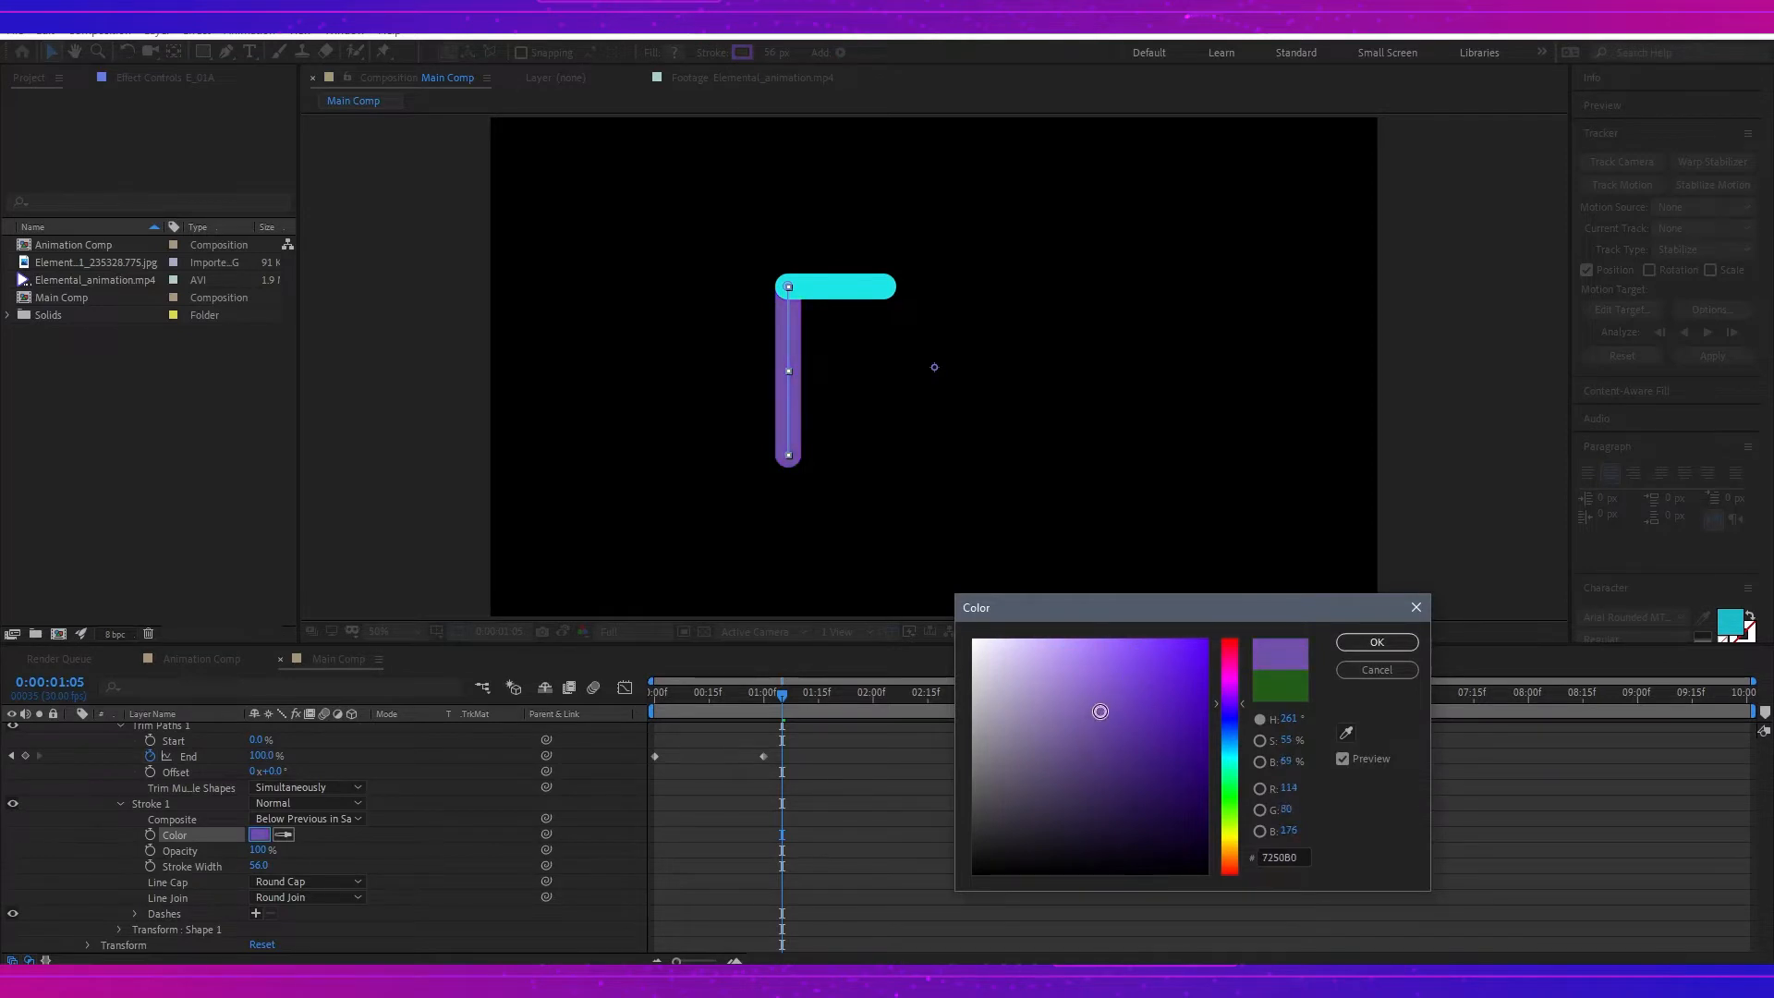
click(1376, 643)
Step: Duplicate the cyan bar's shape group twice within E_01B, placing the copies at the middle and bottom of the vertical stroke to form an E
scroll(190, 750, up, 7)
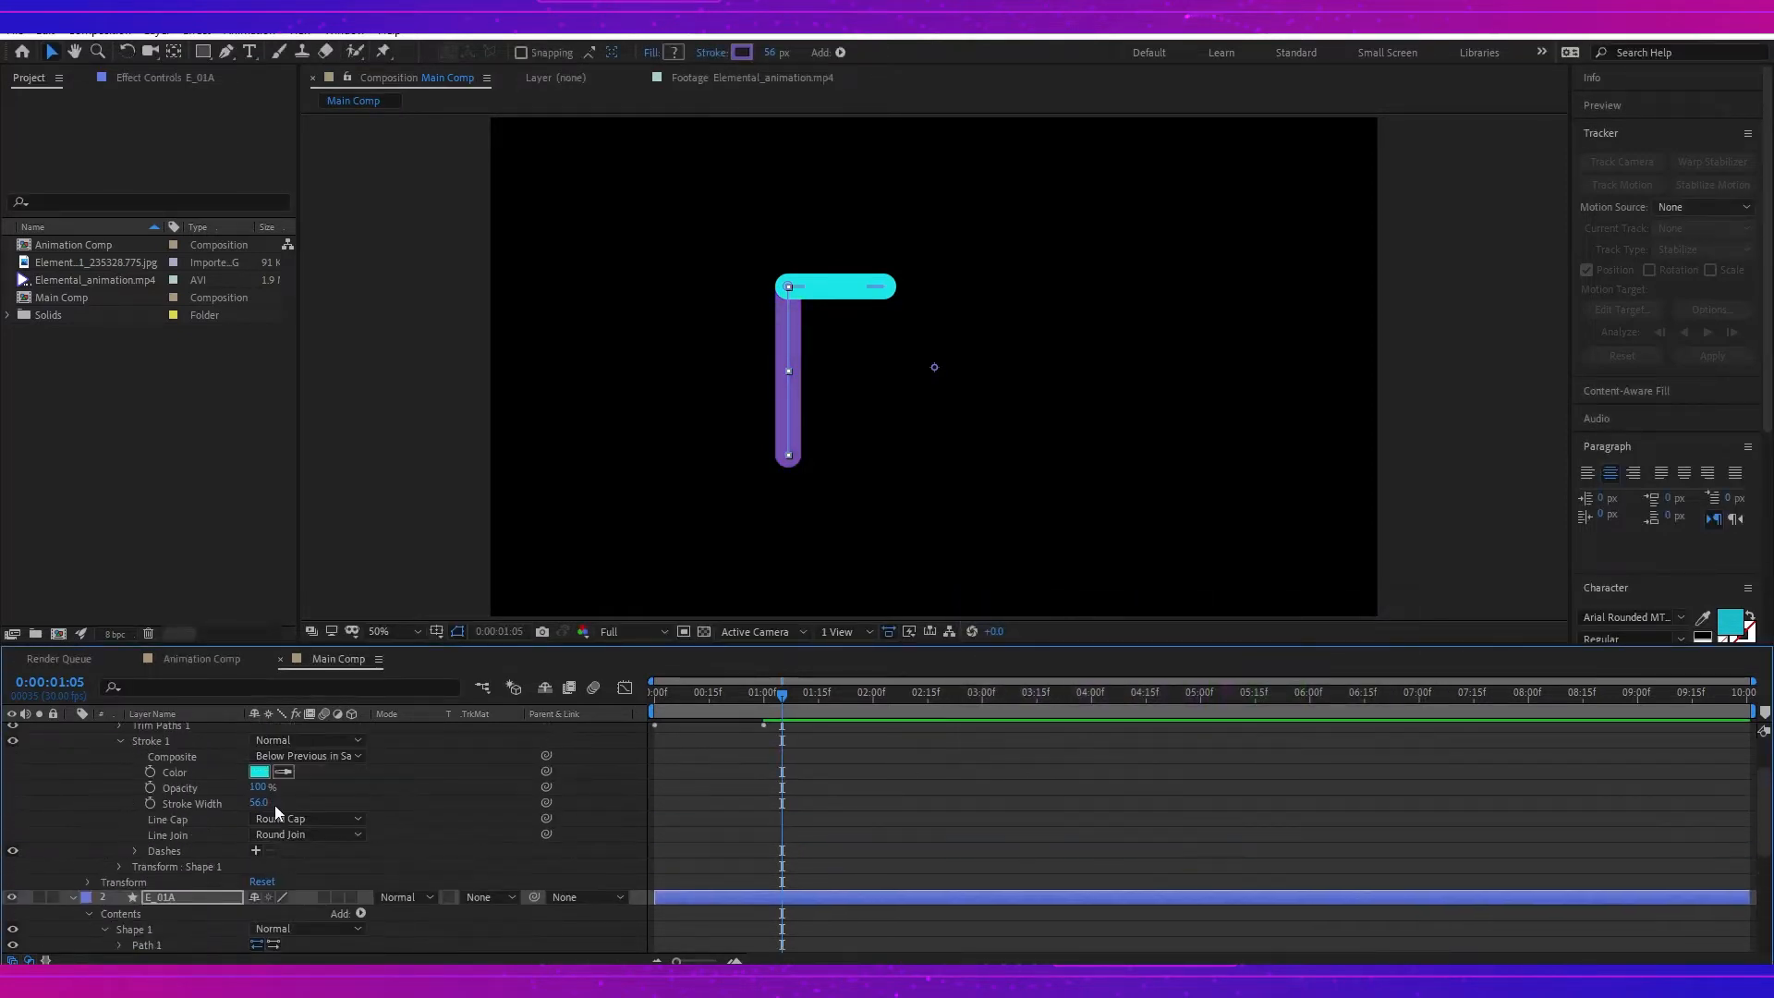
click(148, 767)
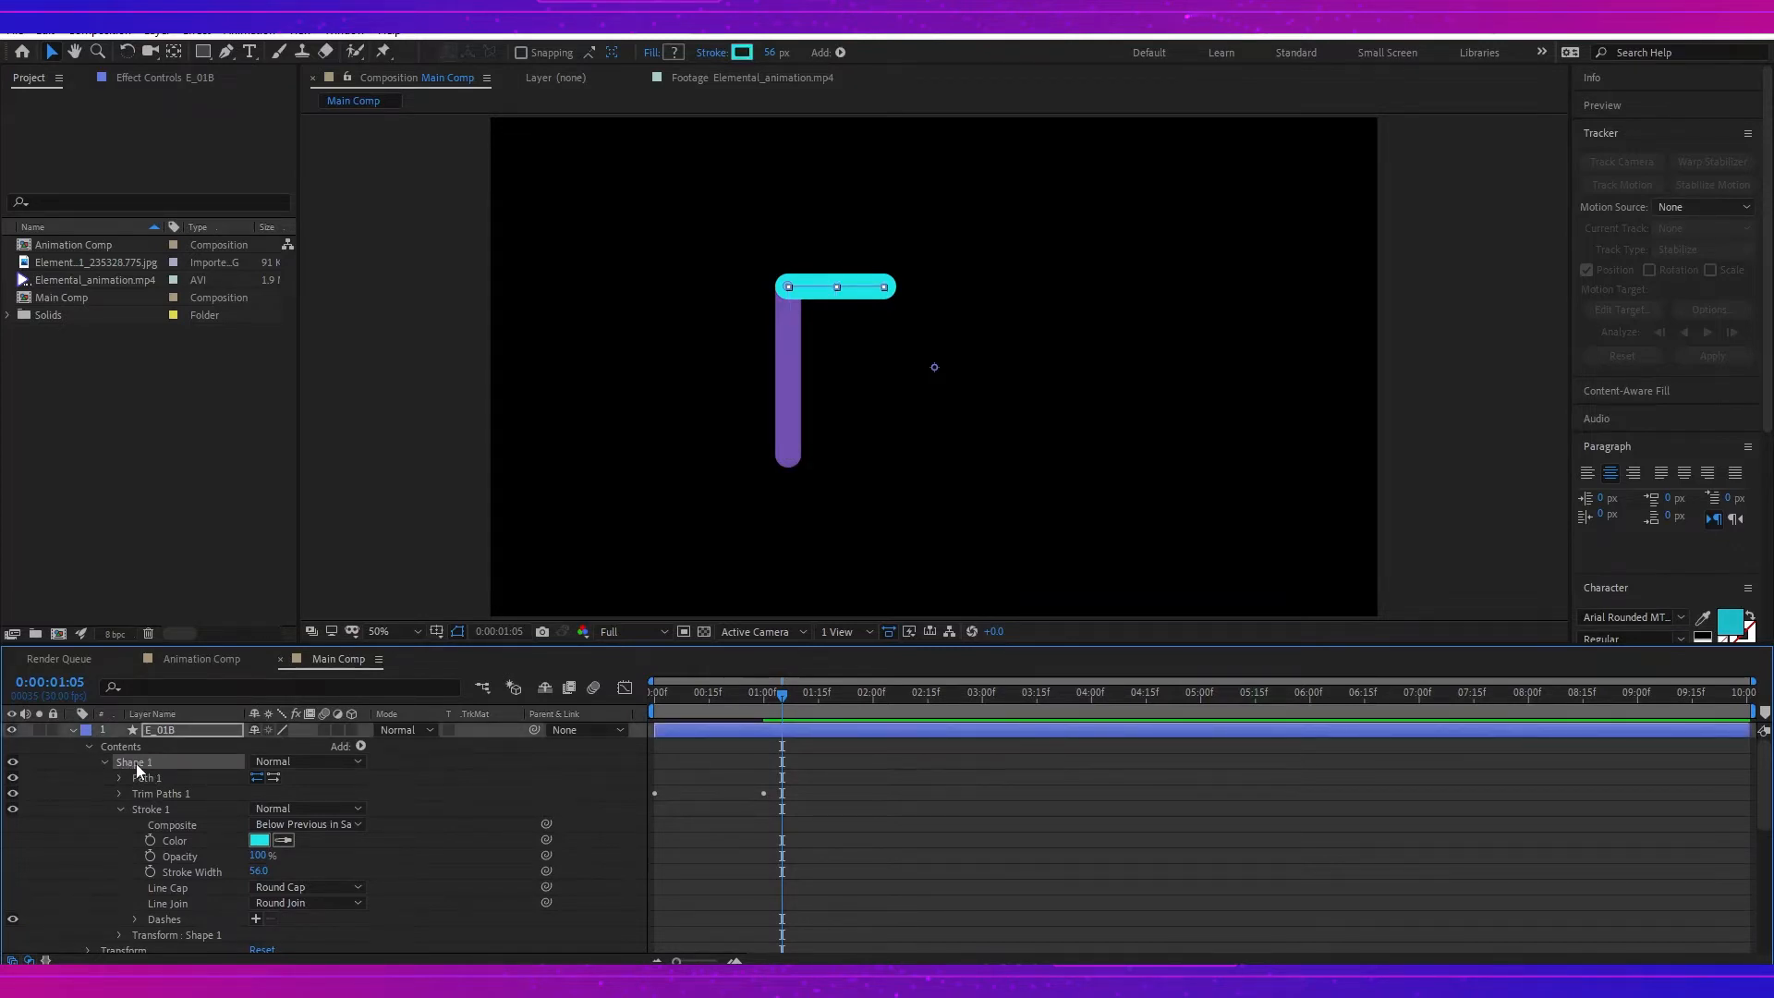
key(ctrl+d)
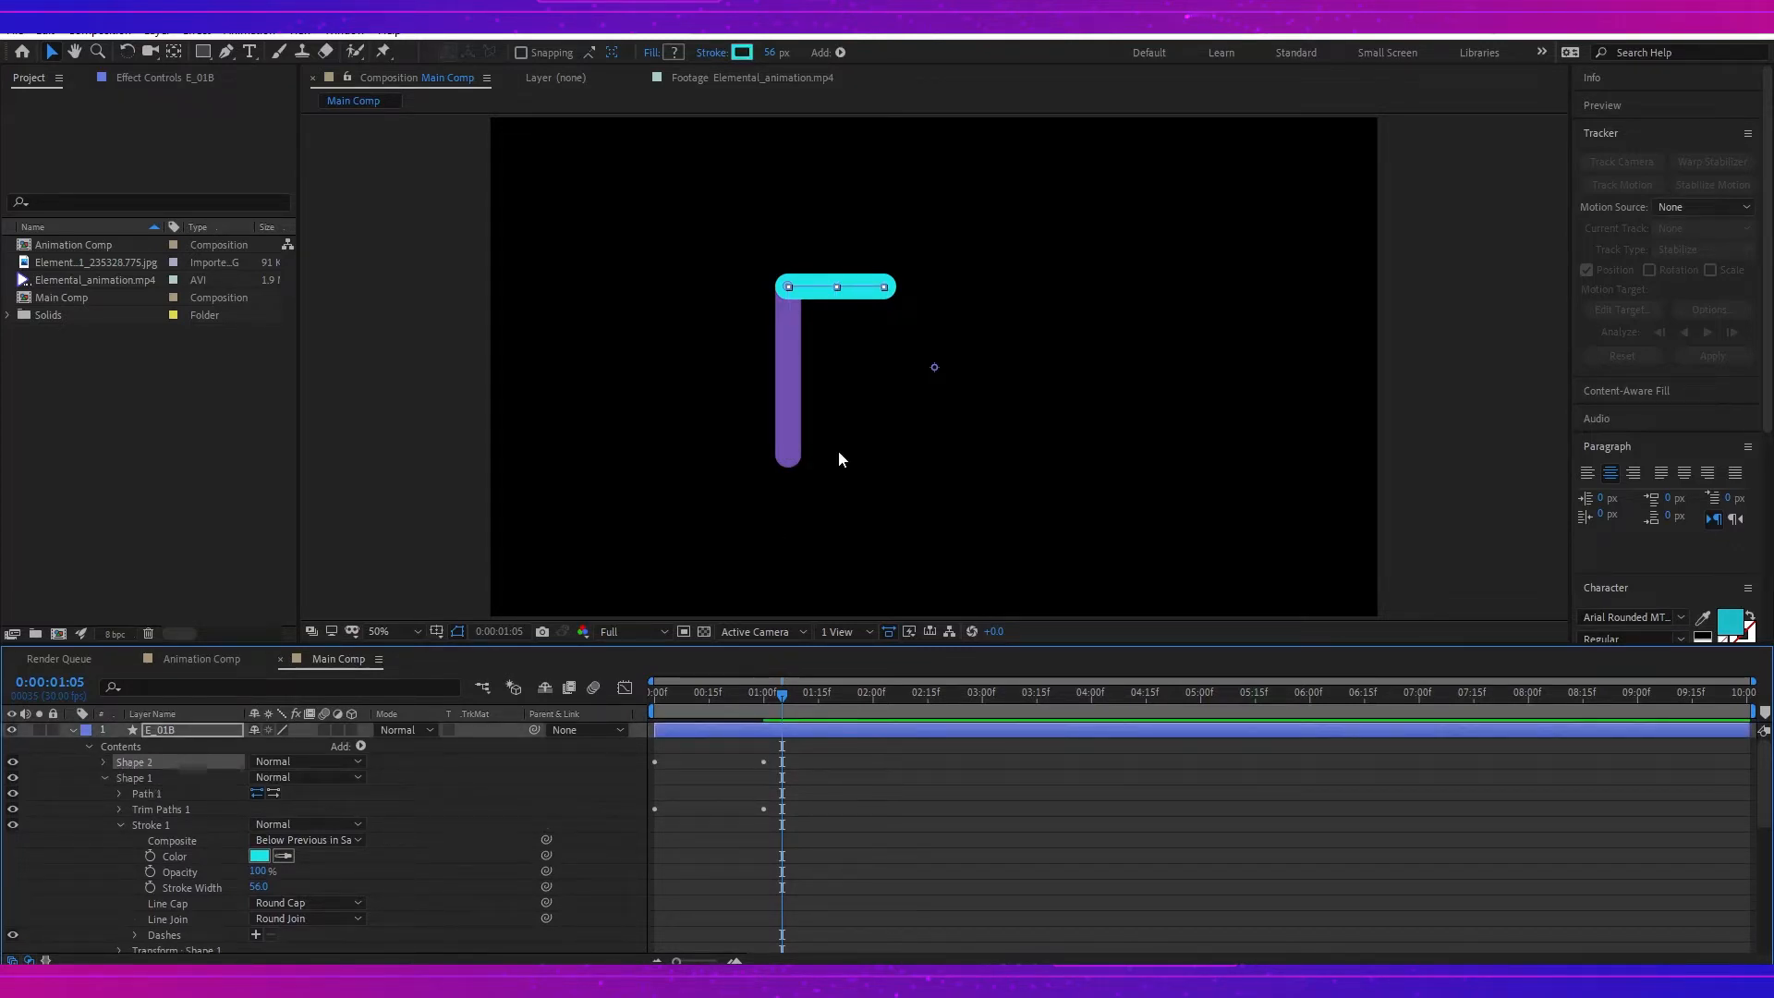
drag(864, 287, 860, 374)
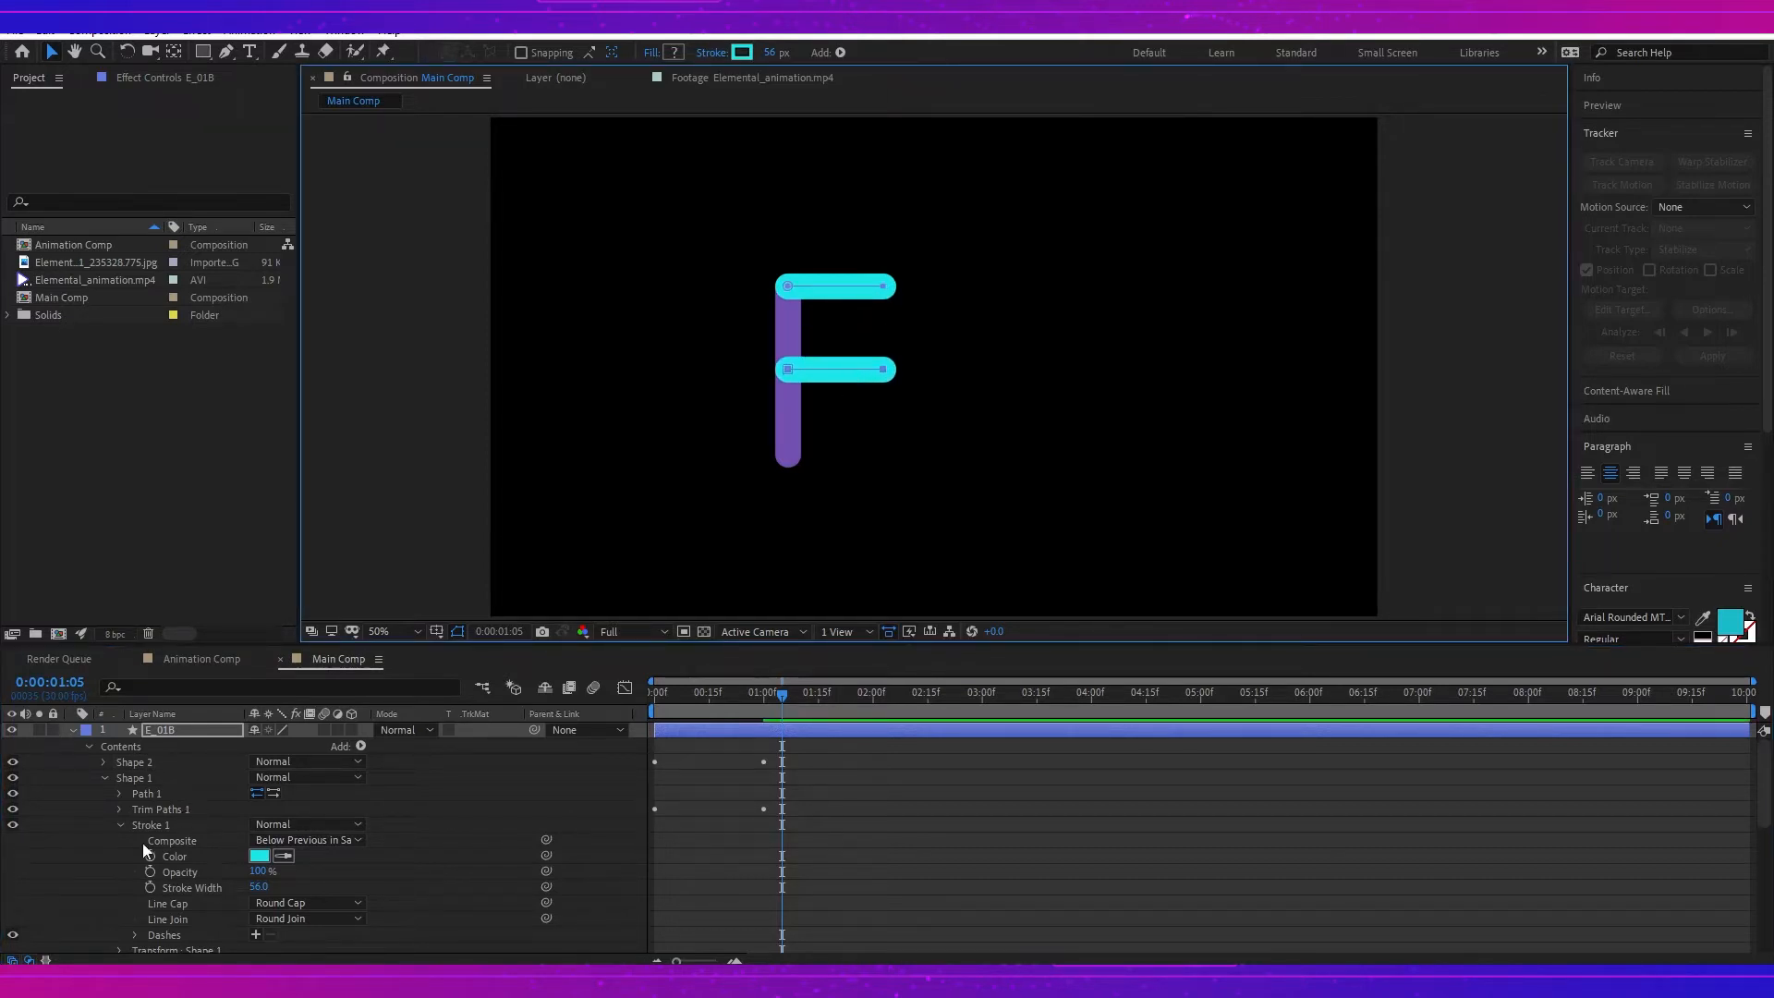
click(153, 765)
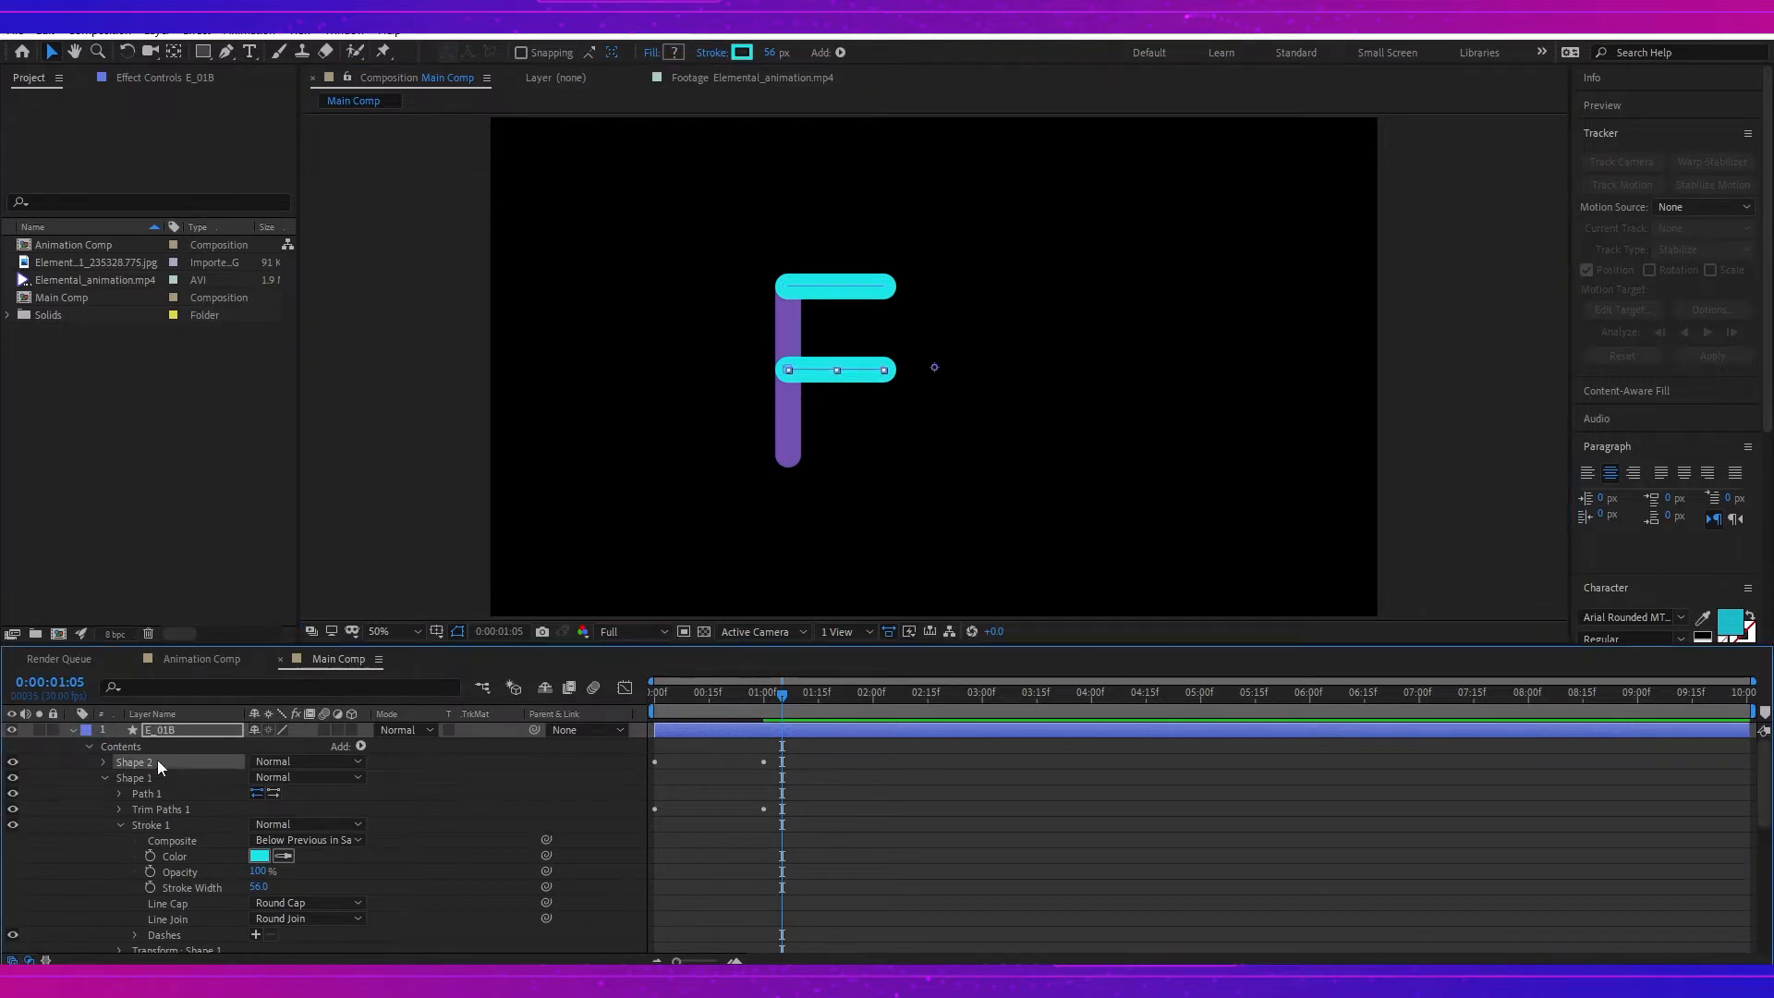
key(ctrl+d)
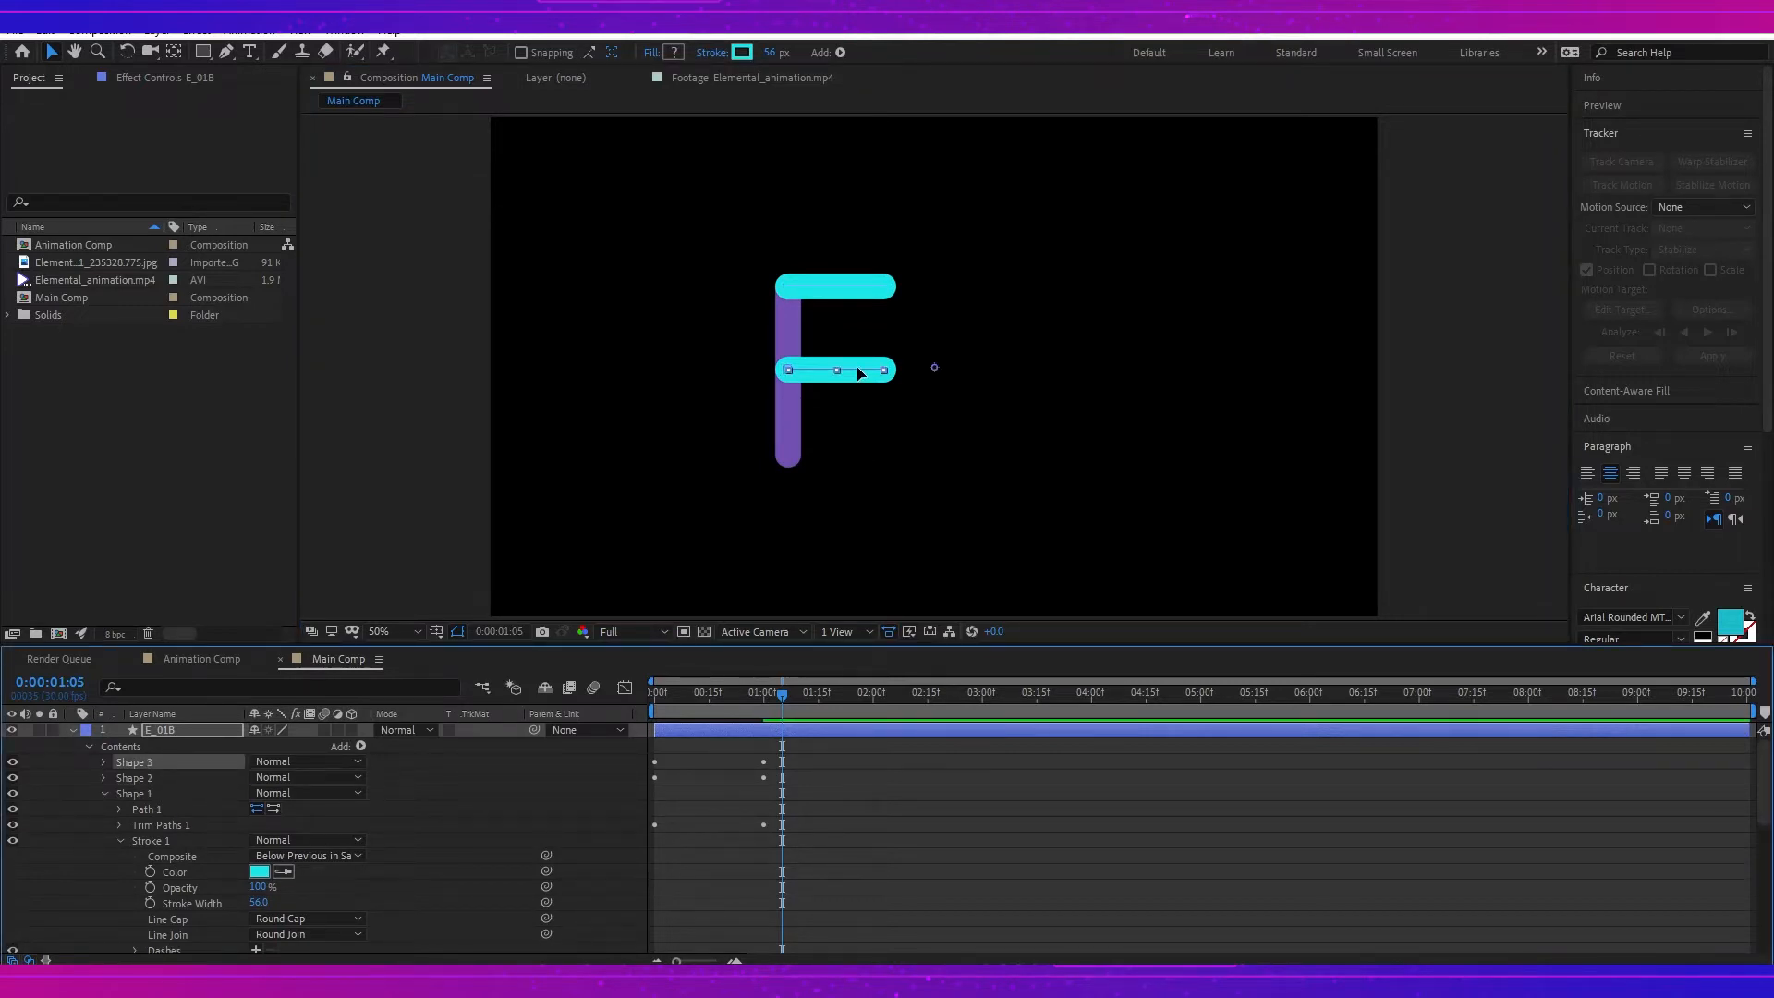
drag(859, 382, 864, 458)
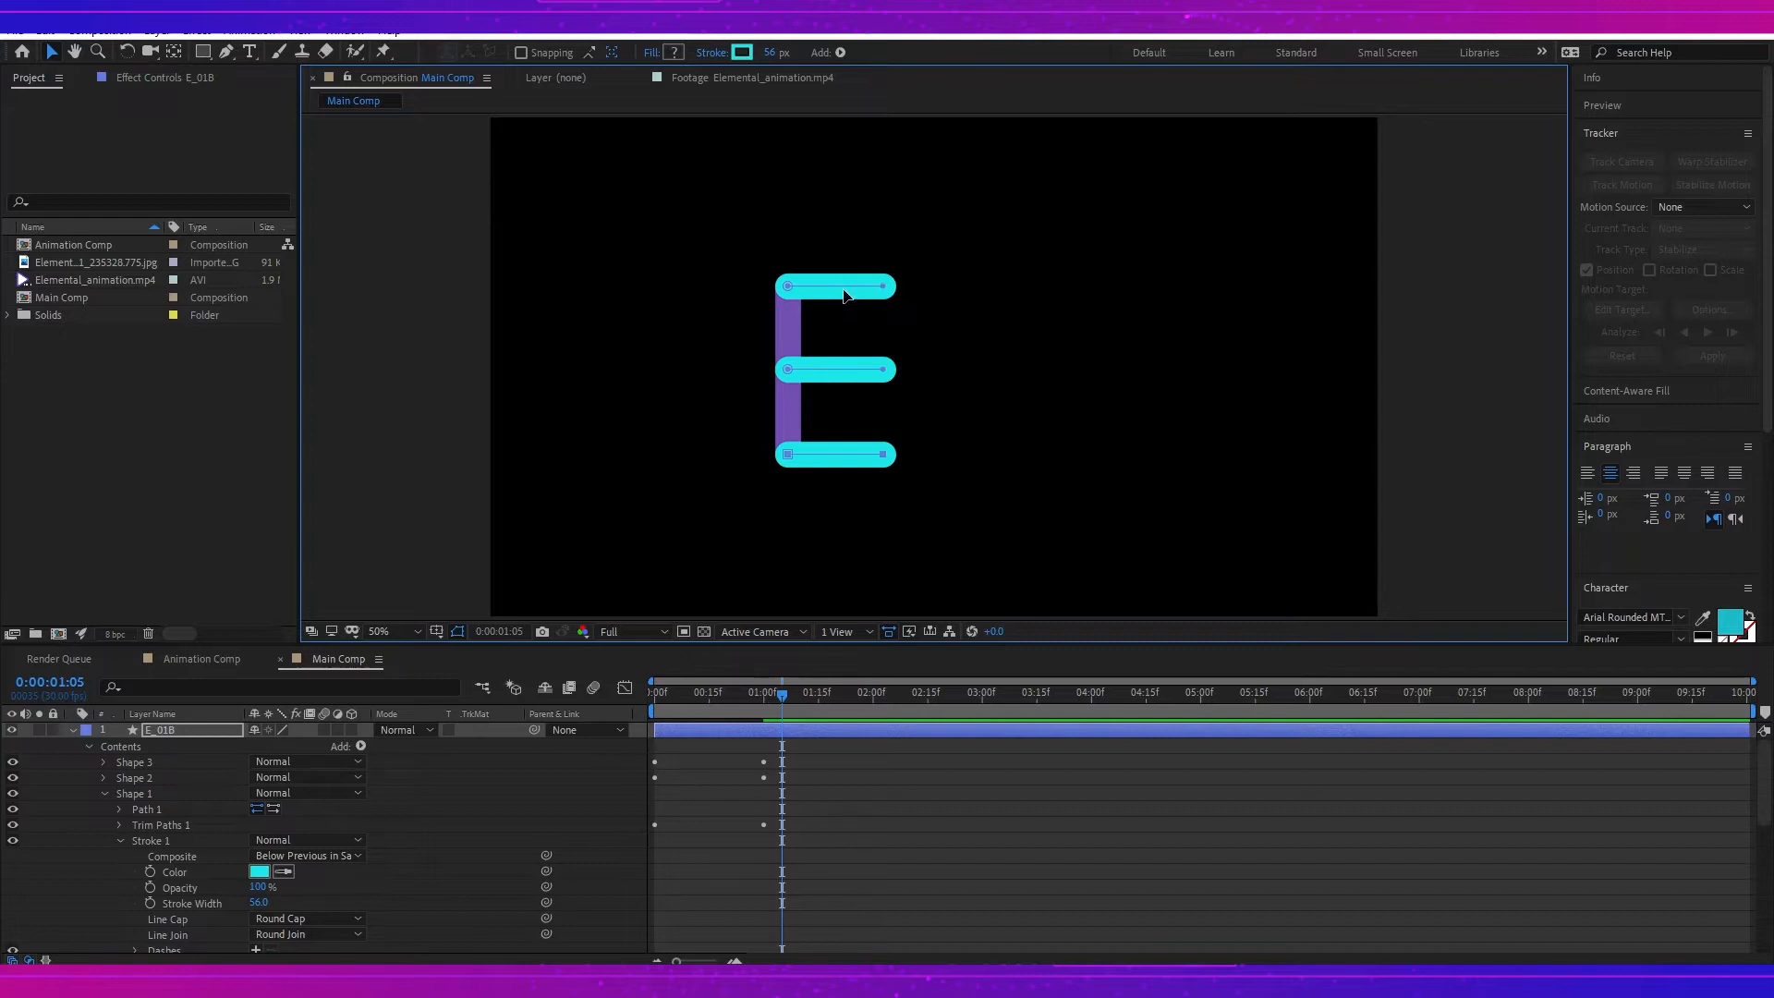
Step: Extend the three cyan bars' left ends past the vertical stroke and pull the middle bar's right end slightly inward
click(788, 287)
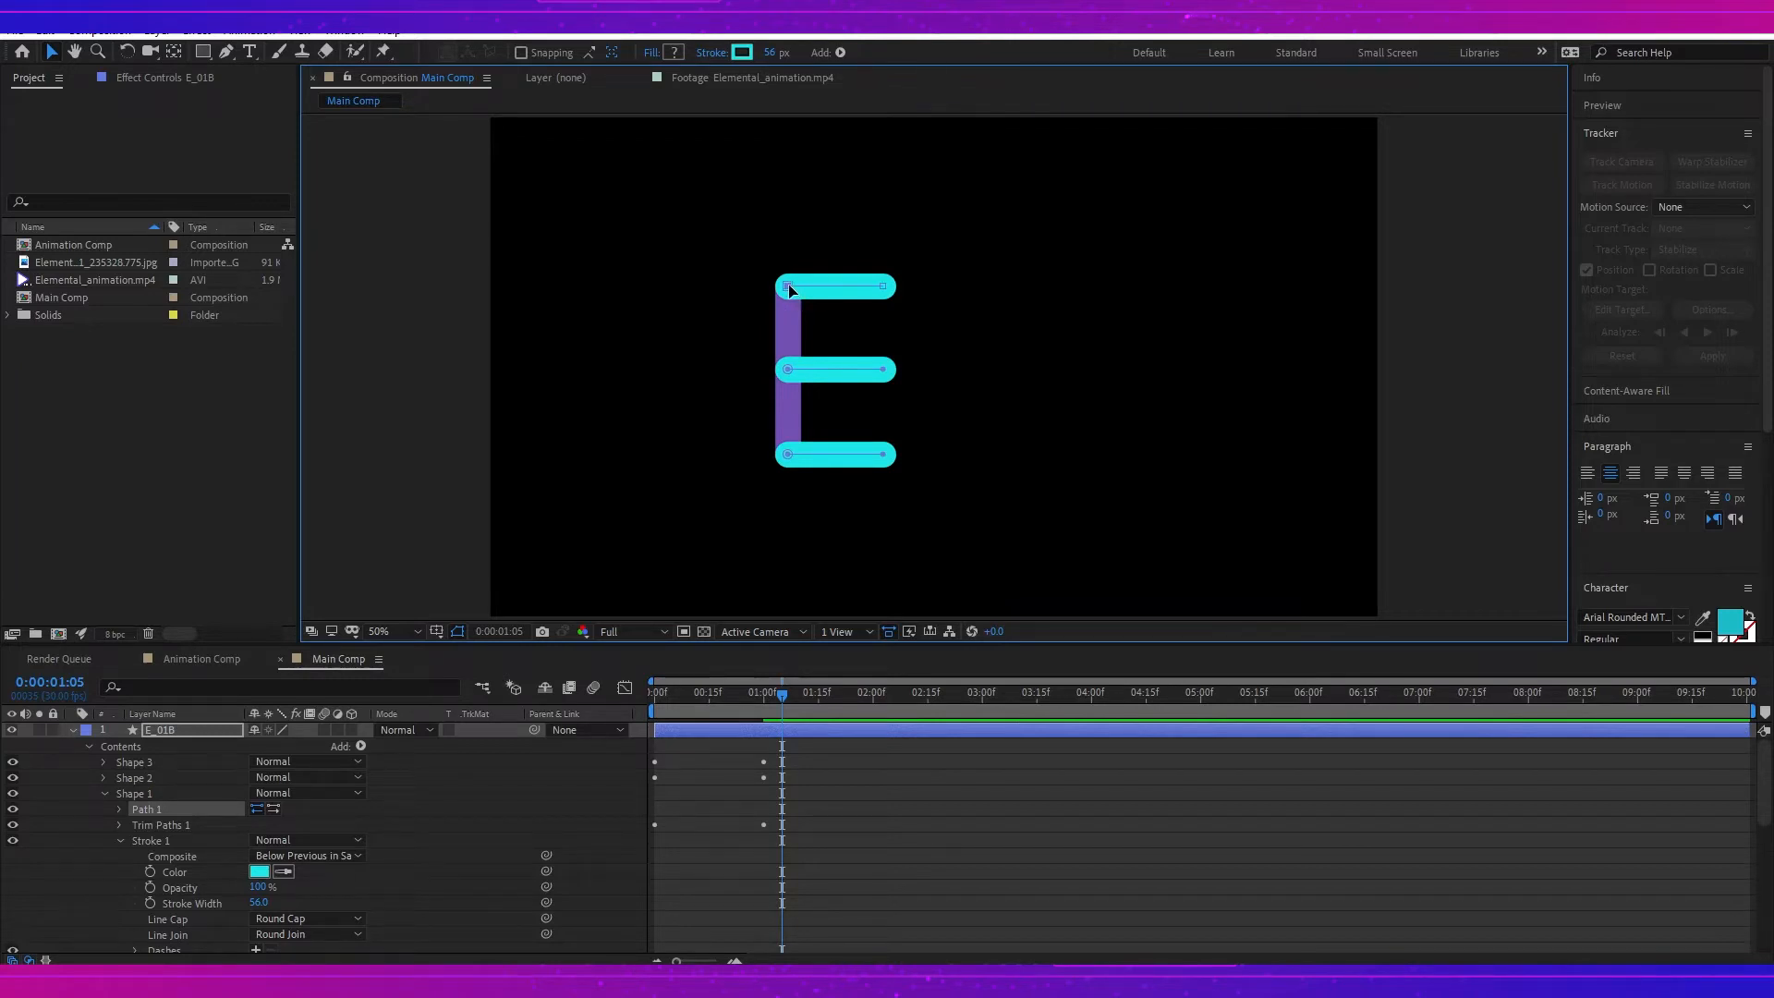
drag(790, 290, 761, 296)
drag(788, 374, 756, 375)
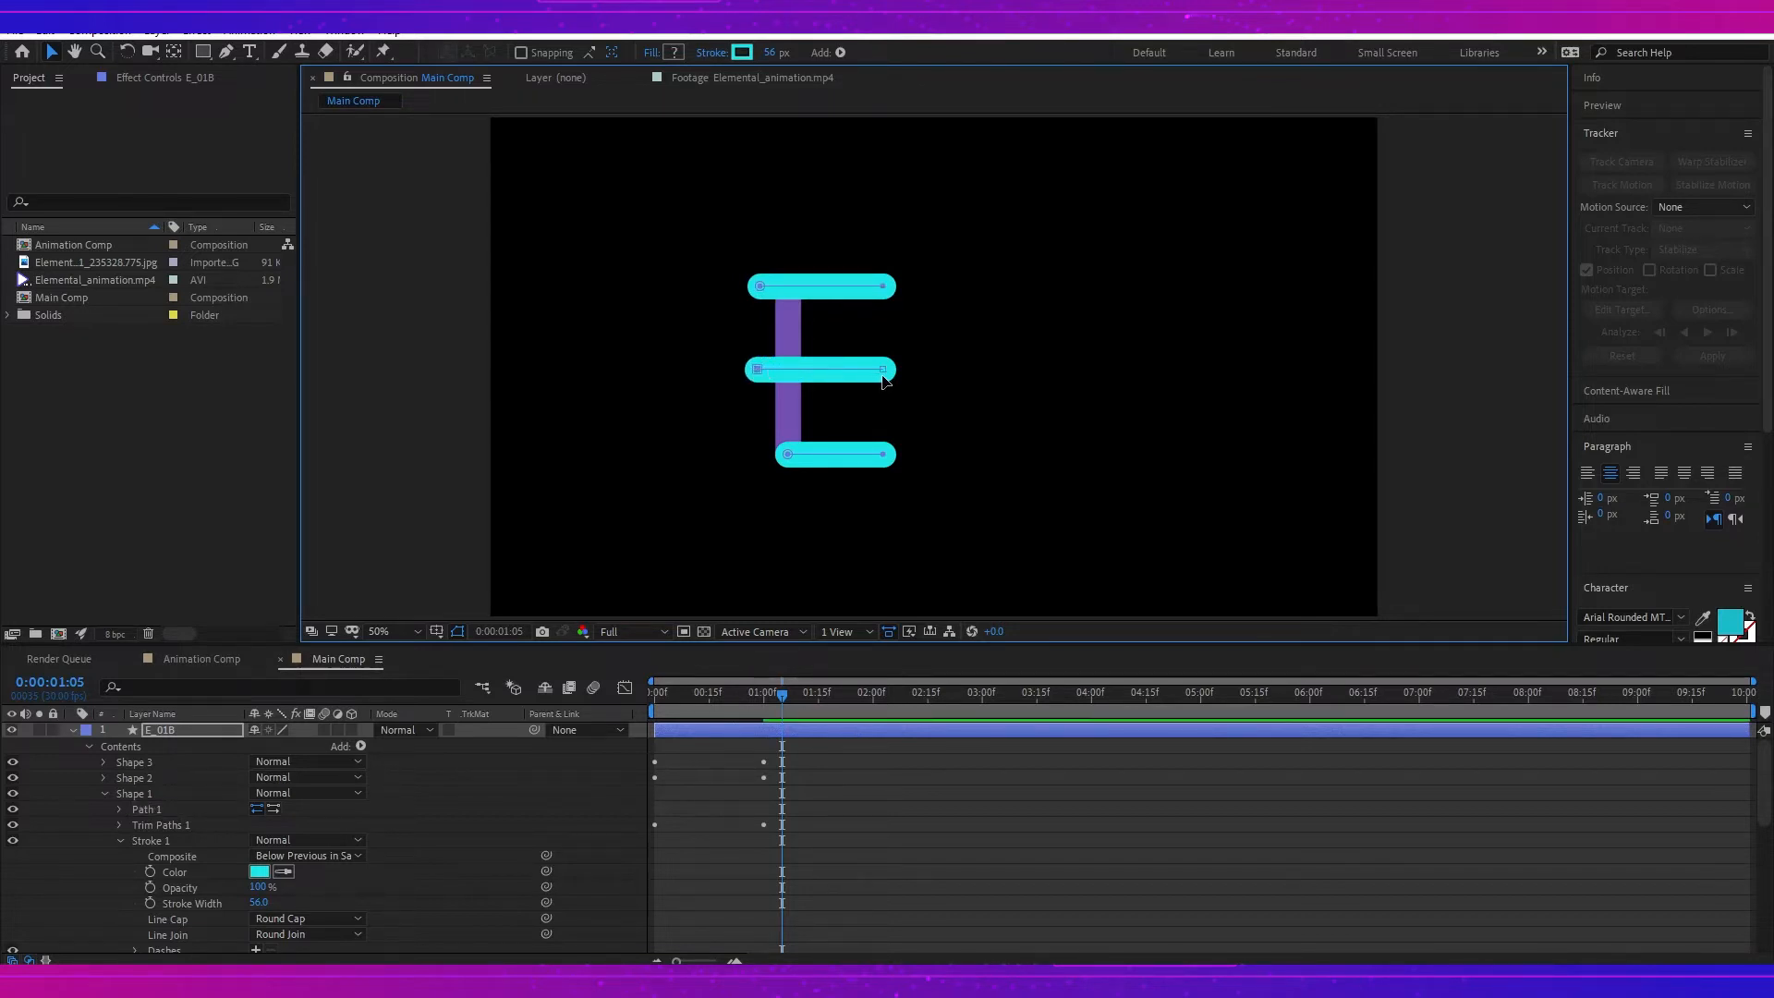
drag(883, 371, 855, 372)
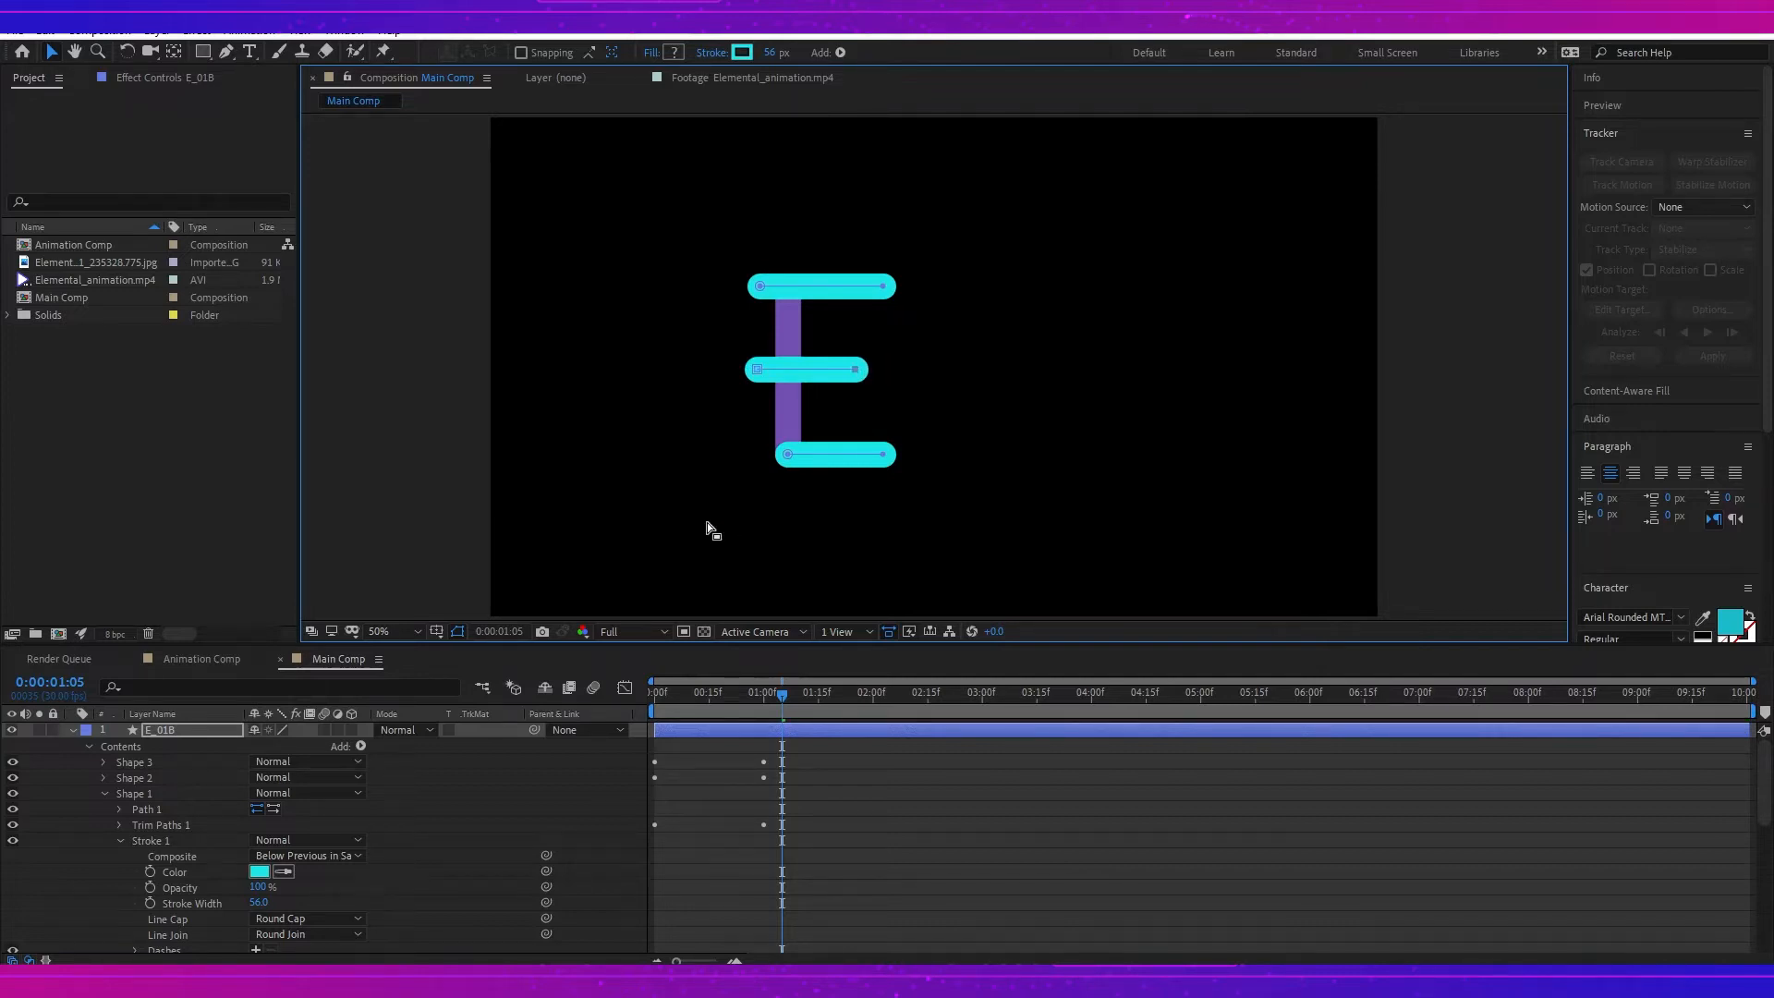
drag(787, 455, 761, 462)
click(438, 634)
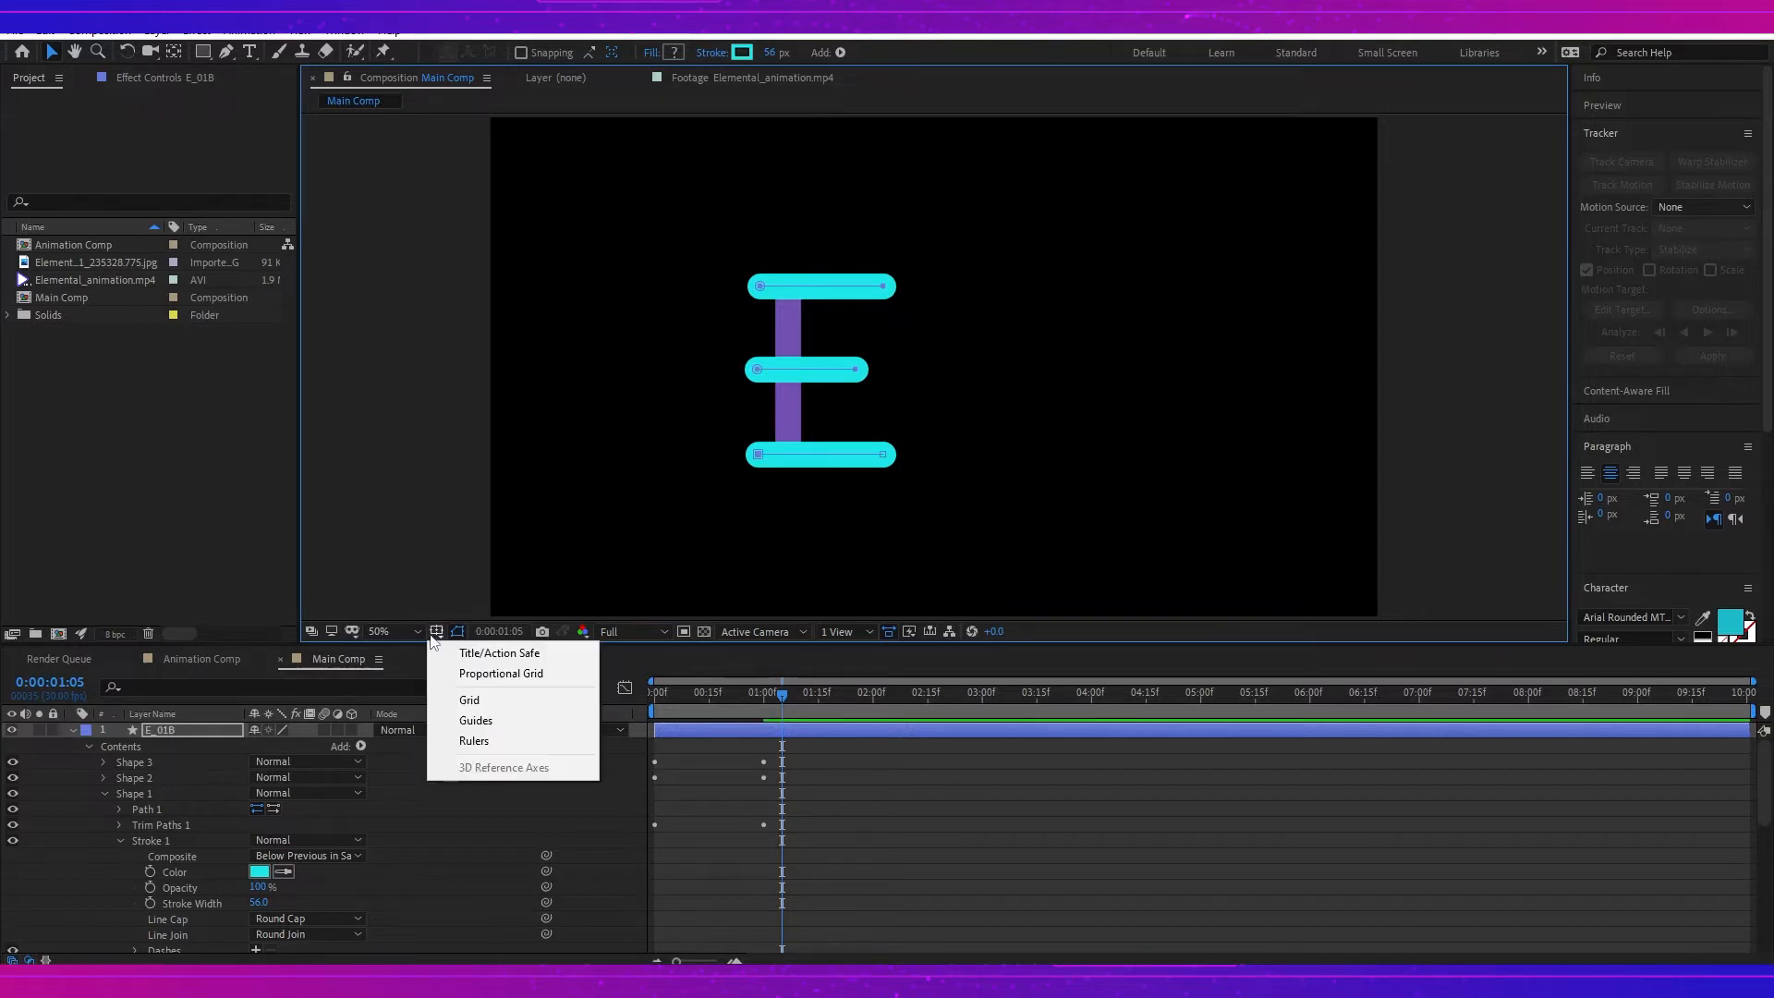
click(497, 739)
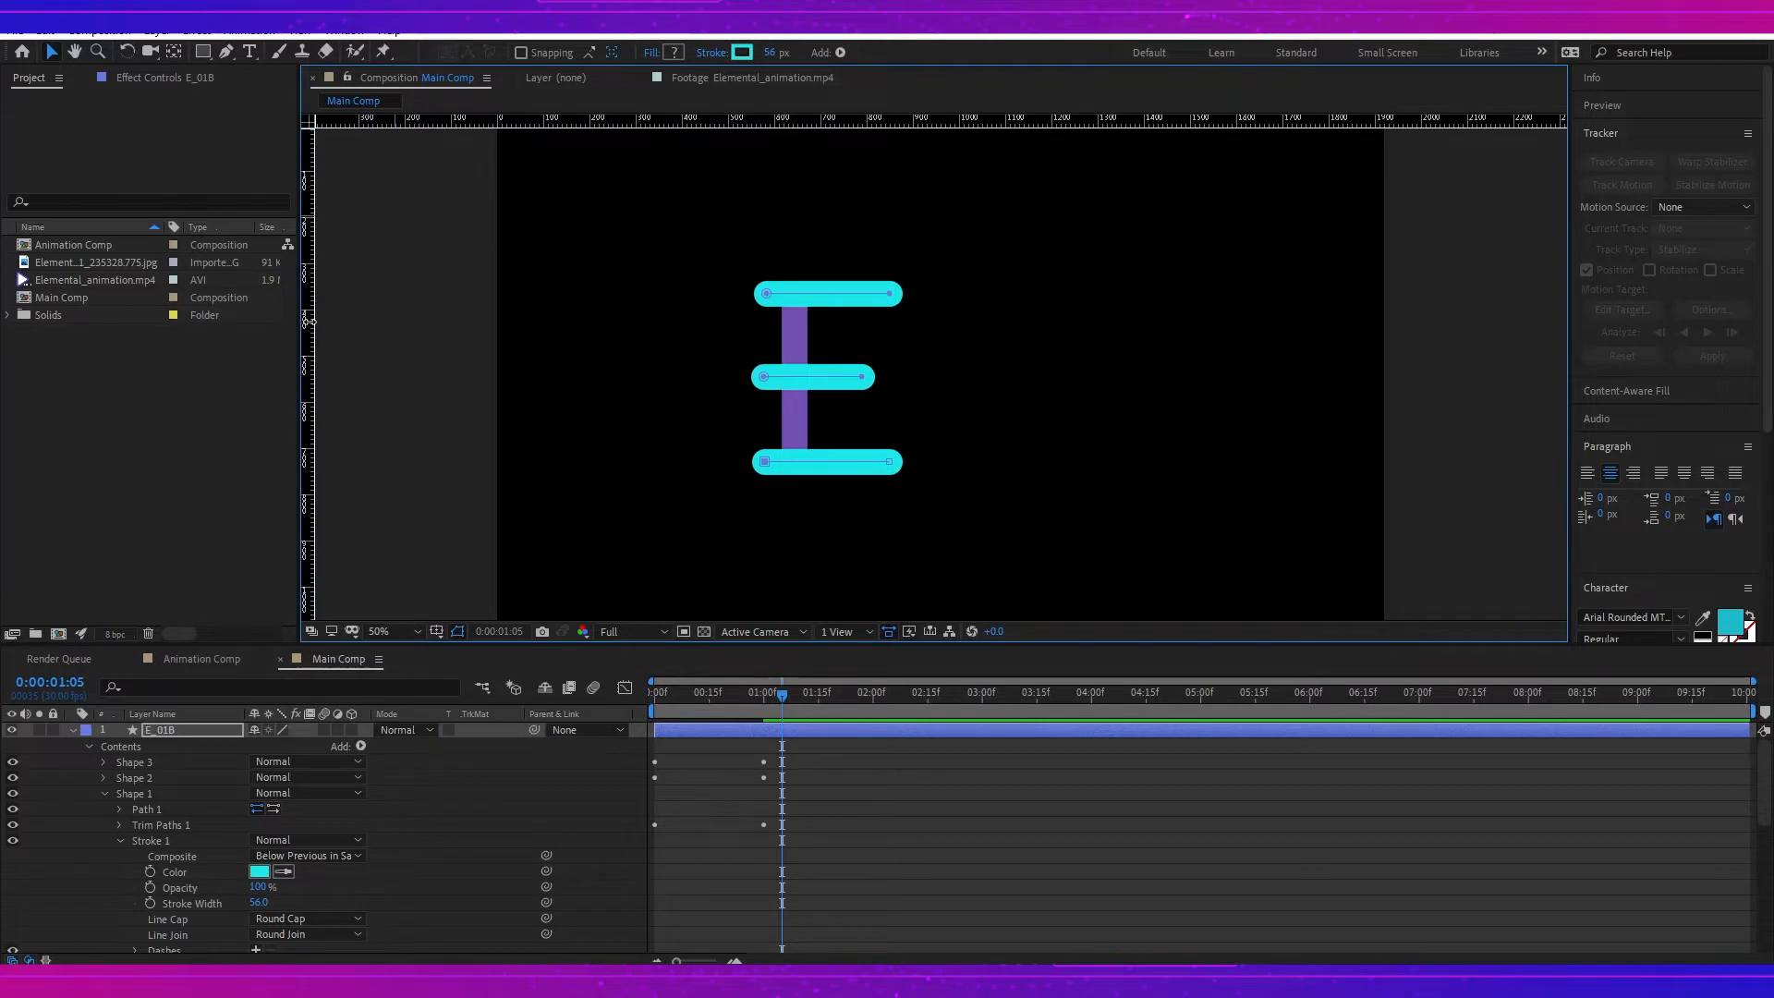
drag(311, 330, 298, 367)
key(ctrl+r)
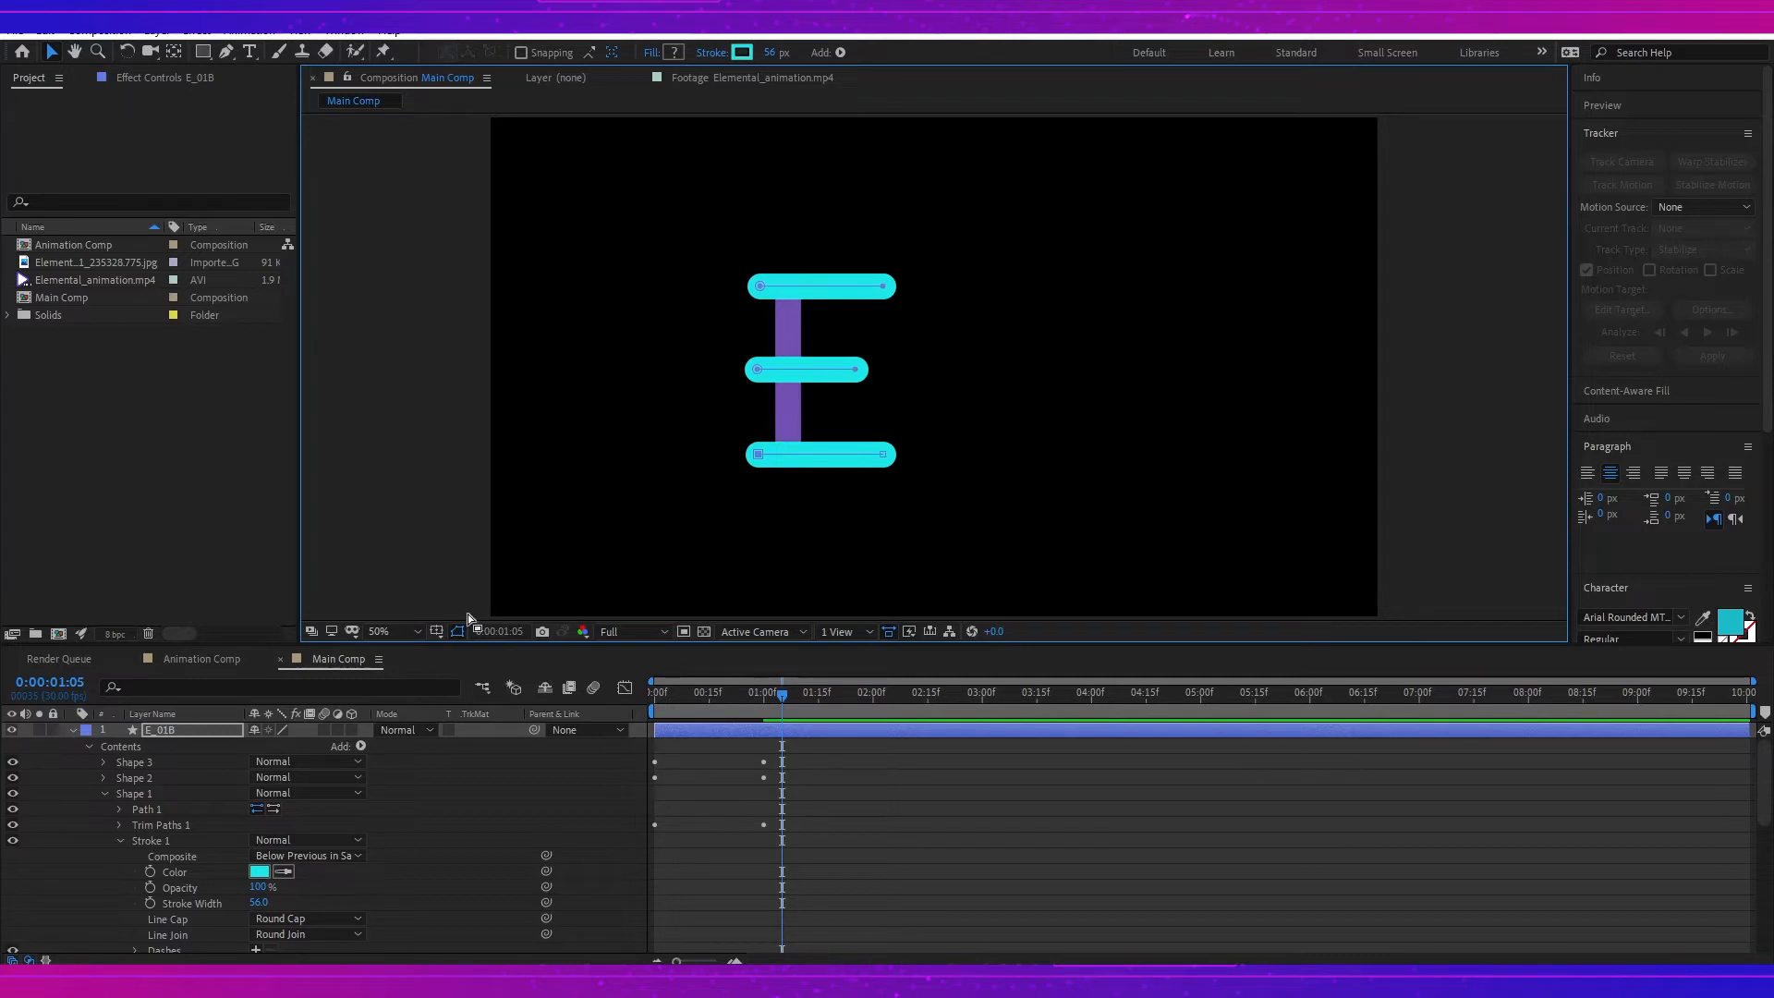
Step: Lengthen E_01A's vertical path at both ends so it extends beyond the top and bottom cyan bars
click(118, 760)
scroll(166, 828, down, 7)
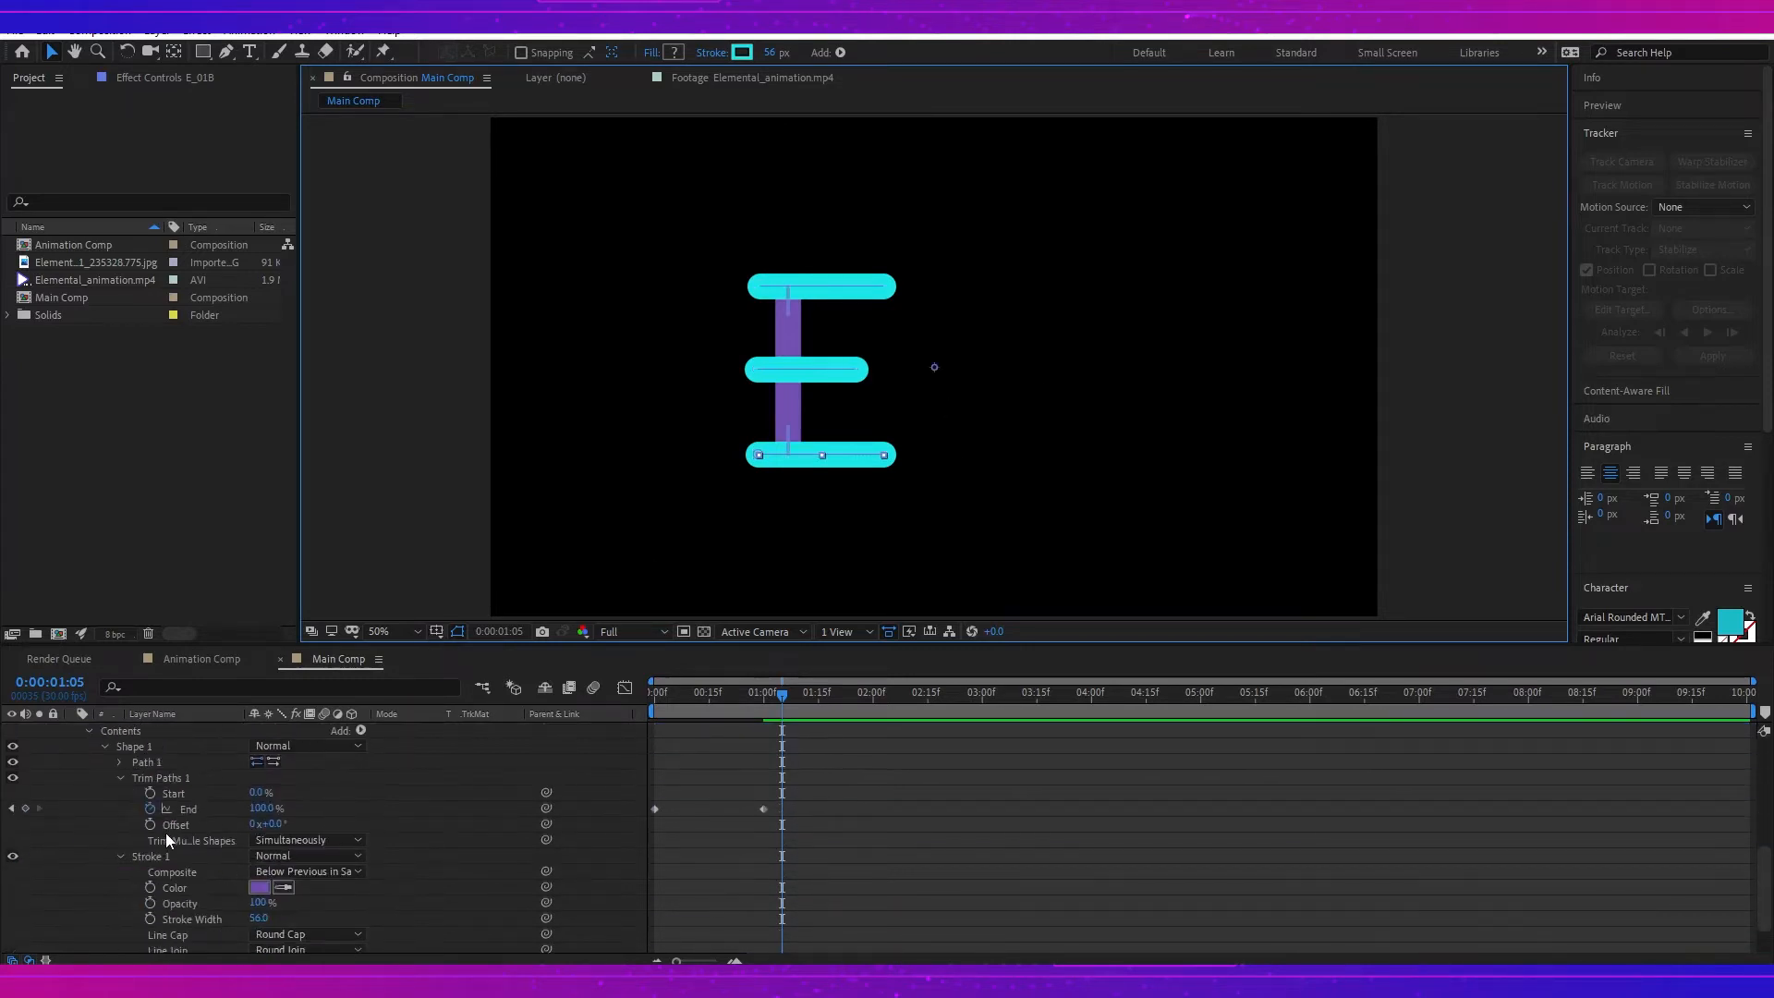
click(152, 765)
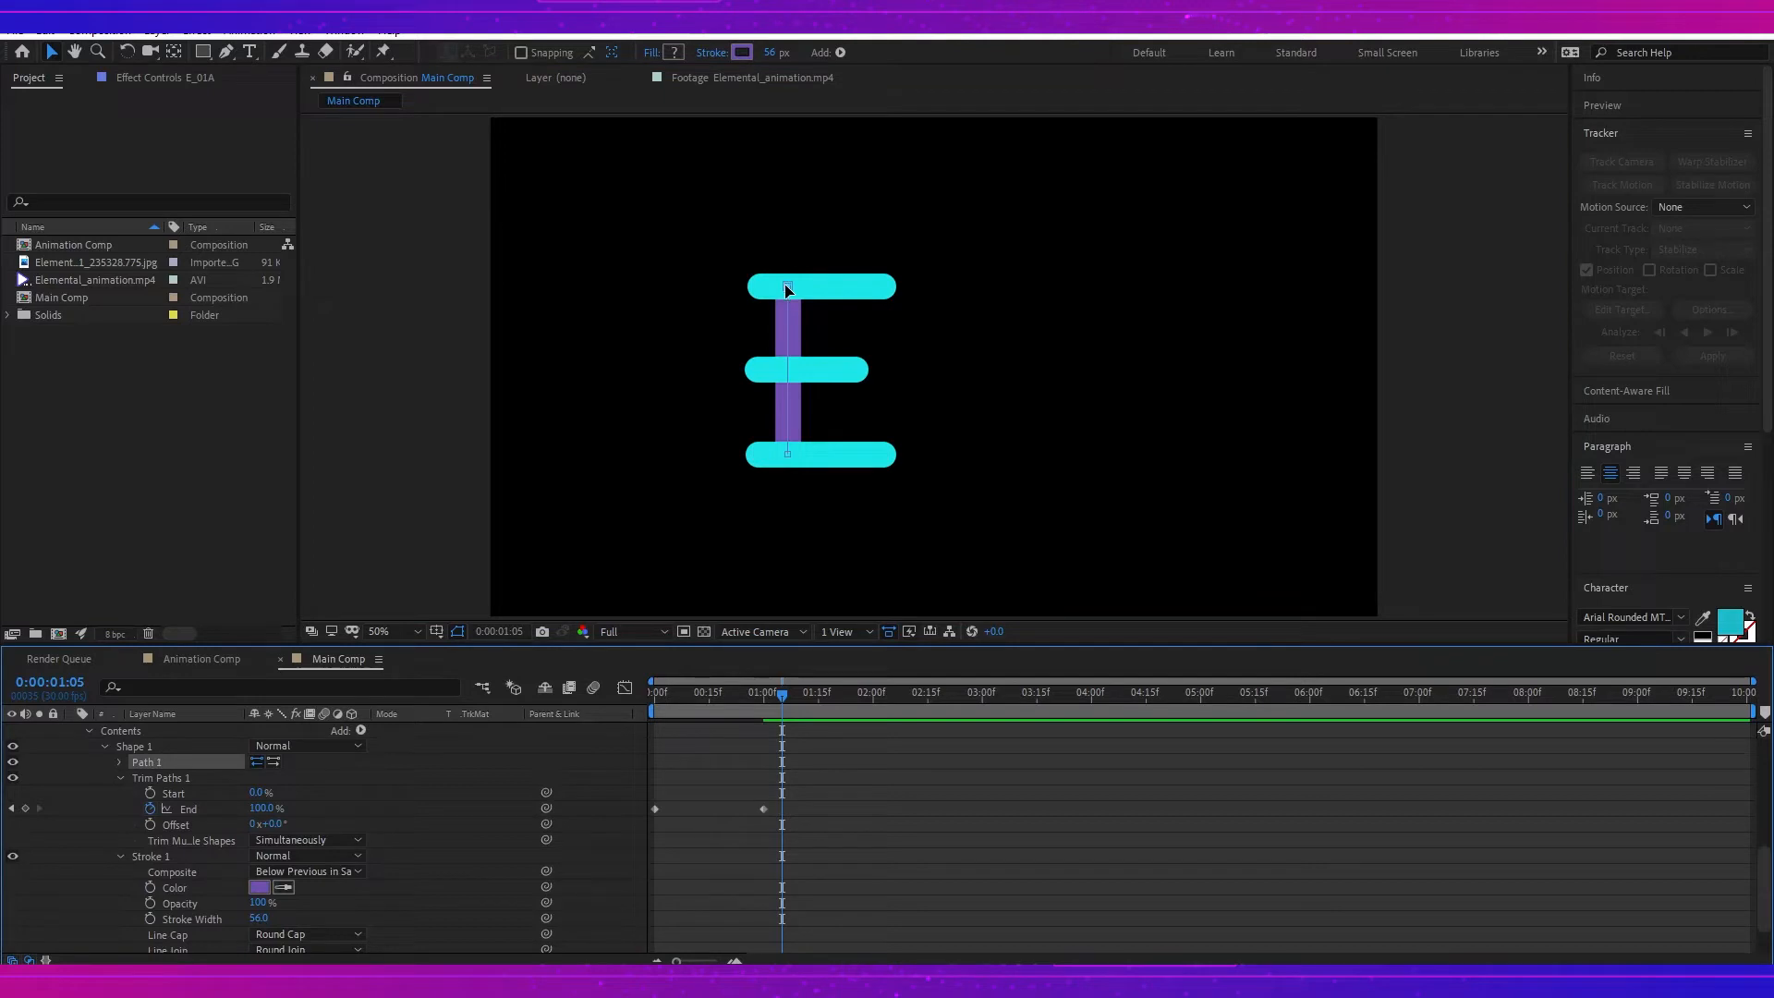
drag(788, 289, 787, 265)
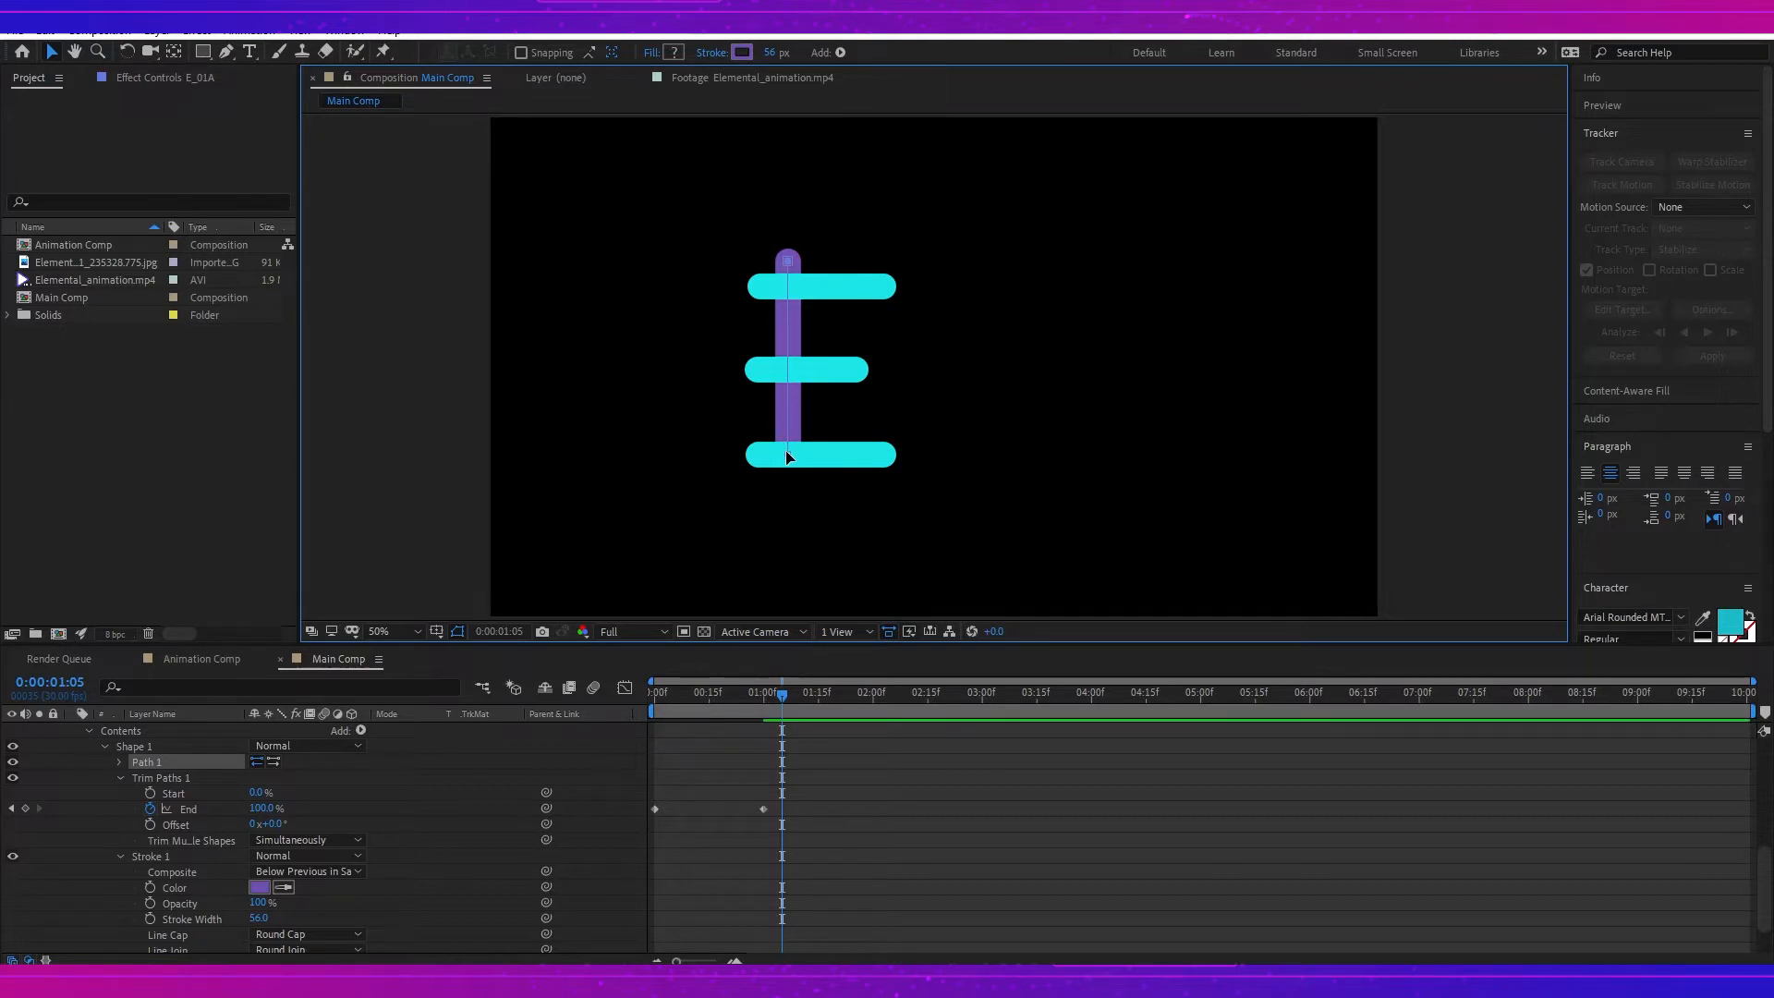
drag(787, 455, 792, 480)
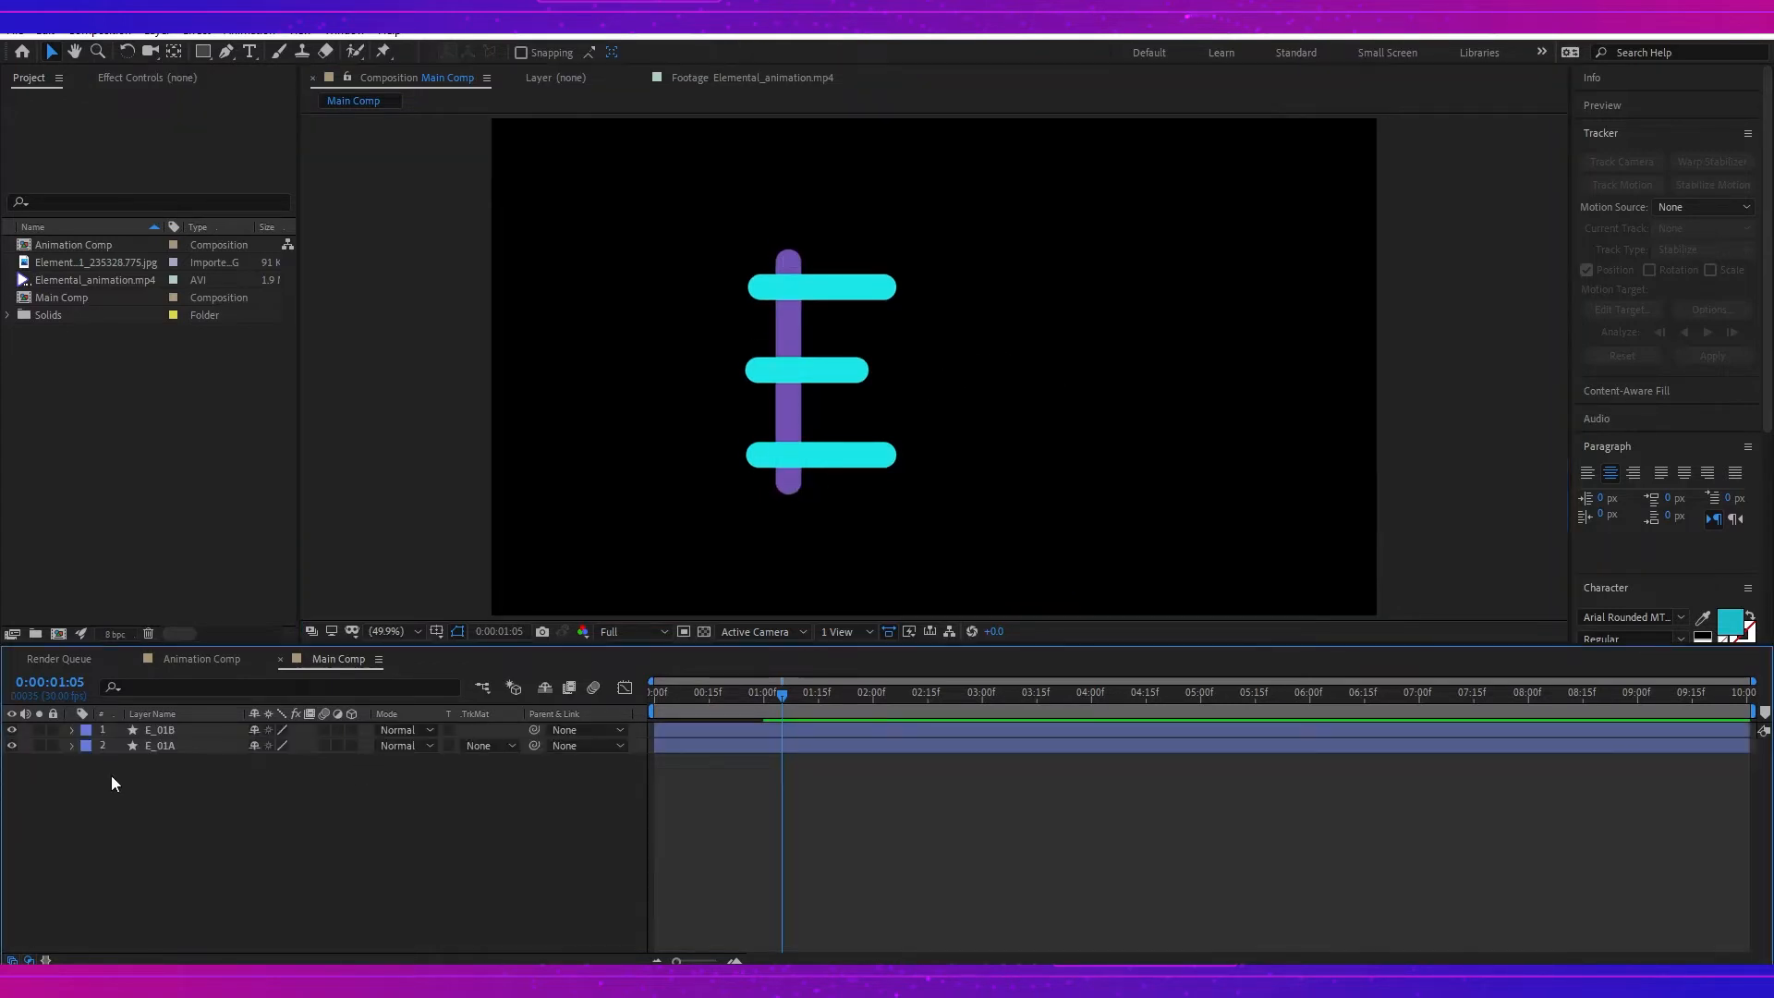
Step: Duplicate the E_01A layer, move the copy above E_01B in the layer stack, and deselect it
click(159, 746)
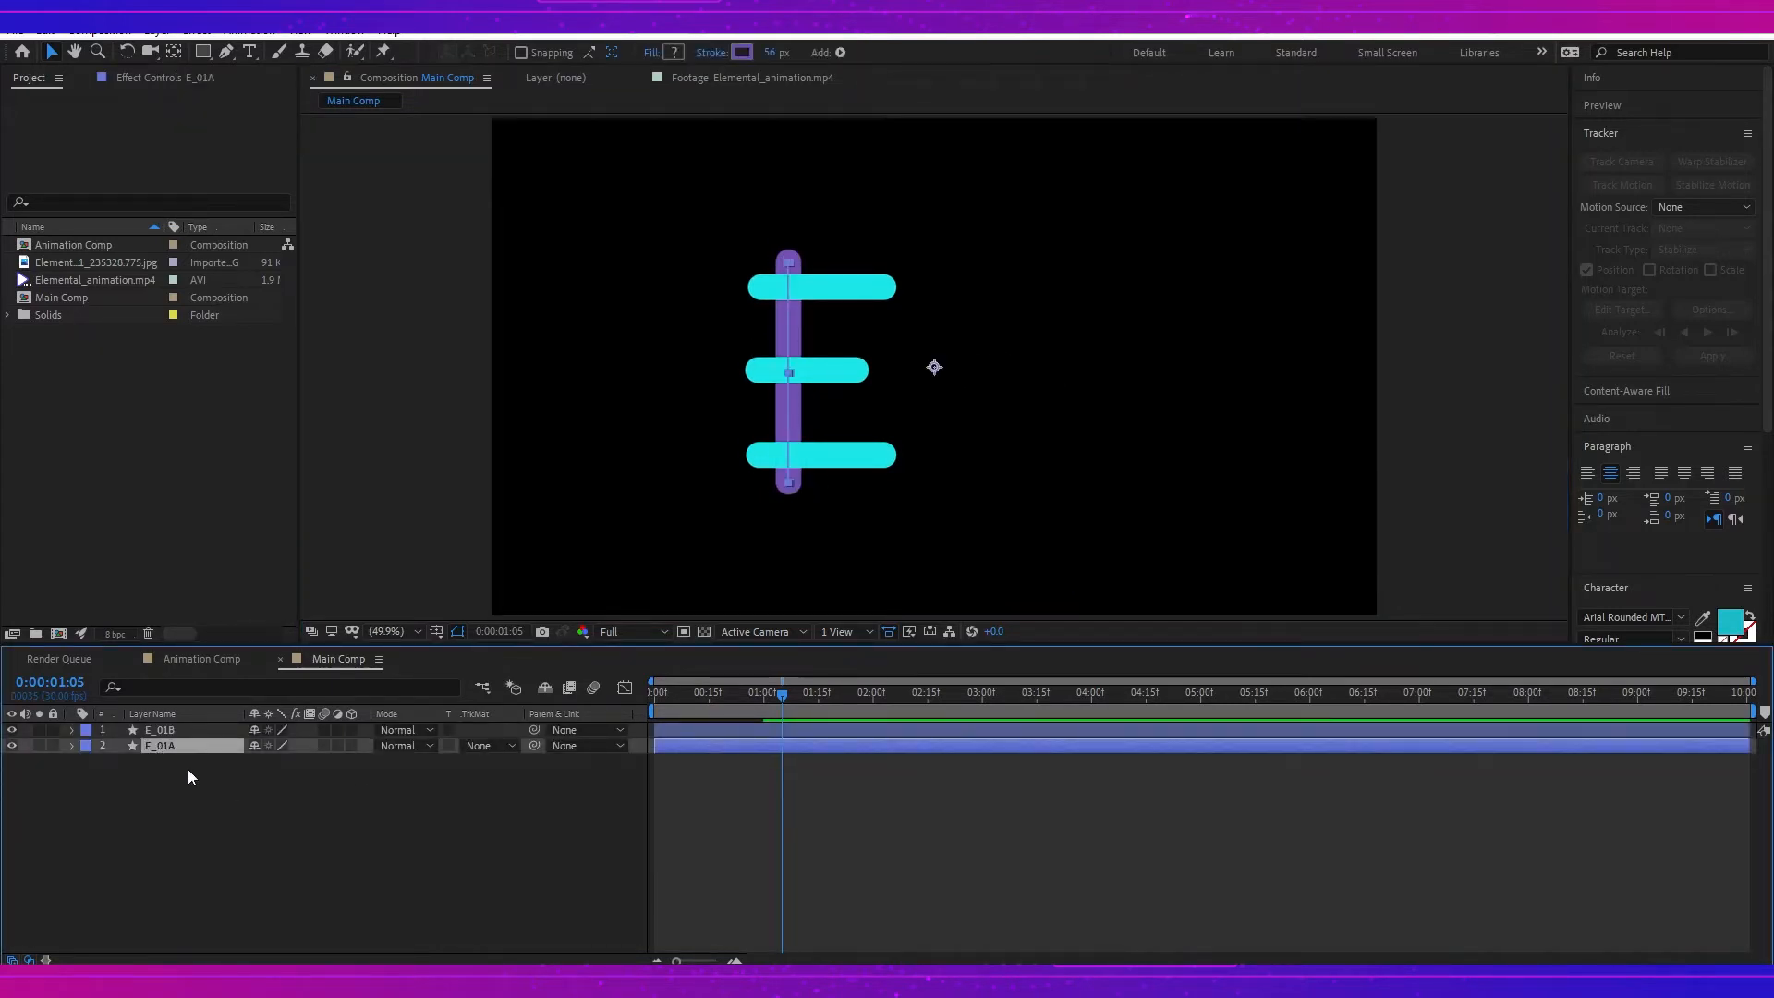
key(ctrl+d)
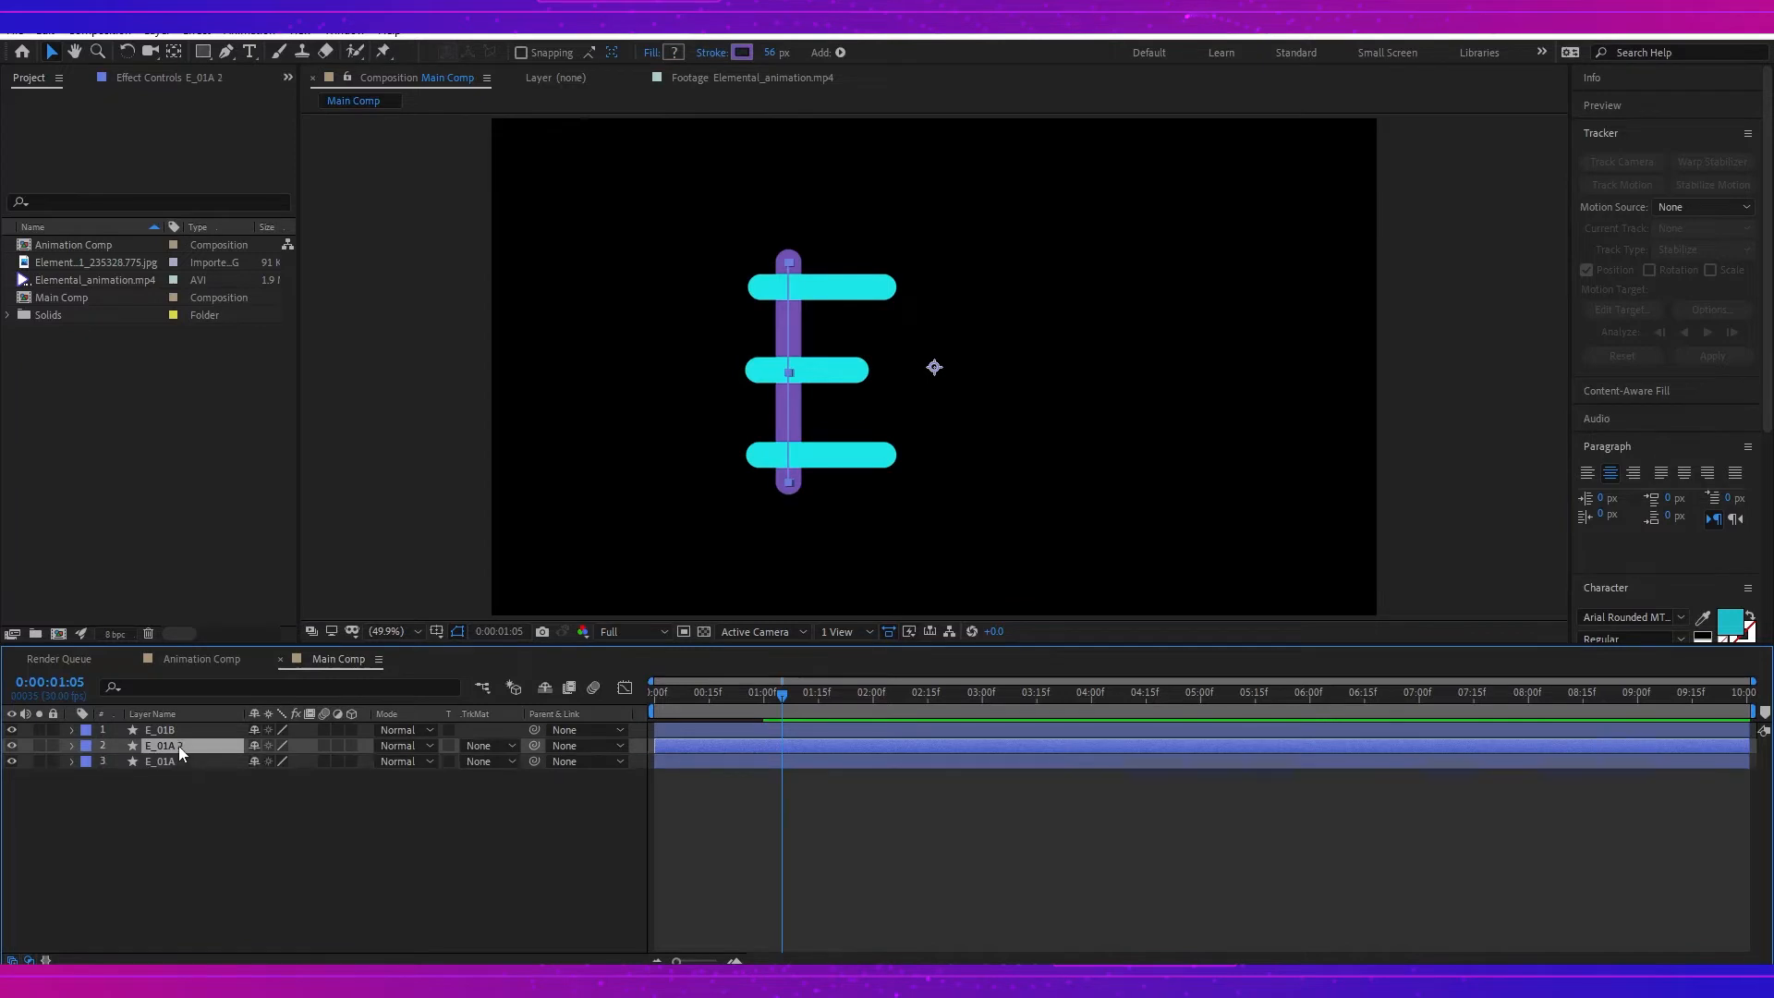
drag(179, 741, 179, 726)
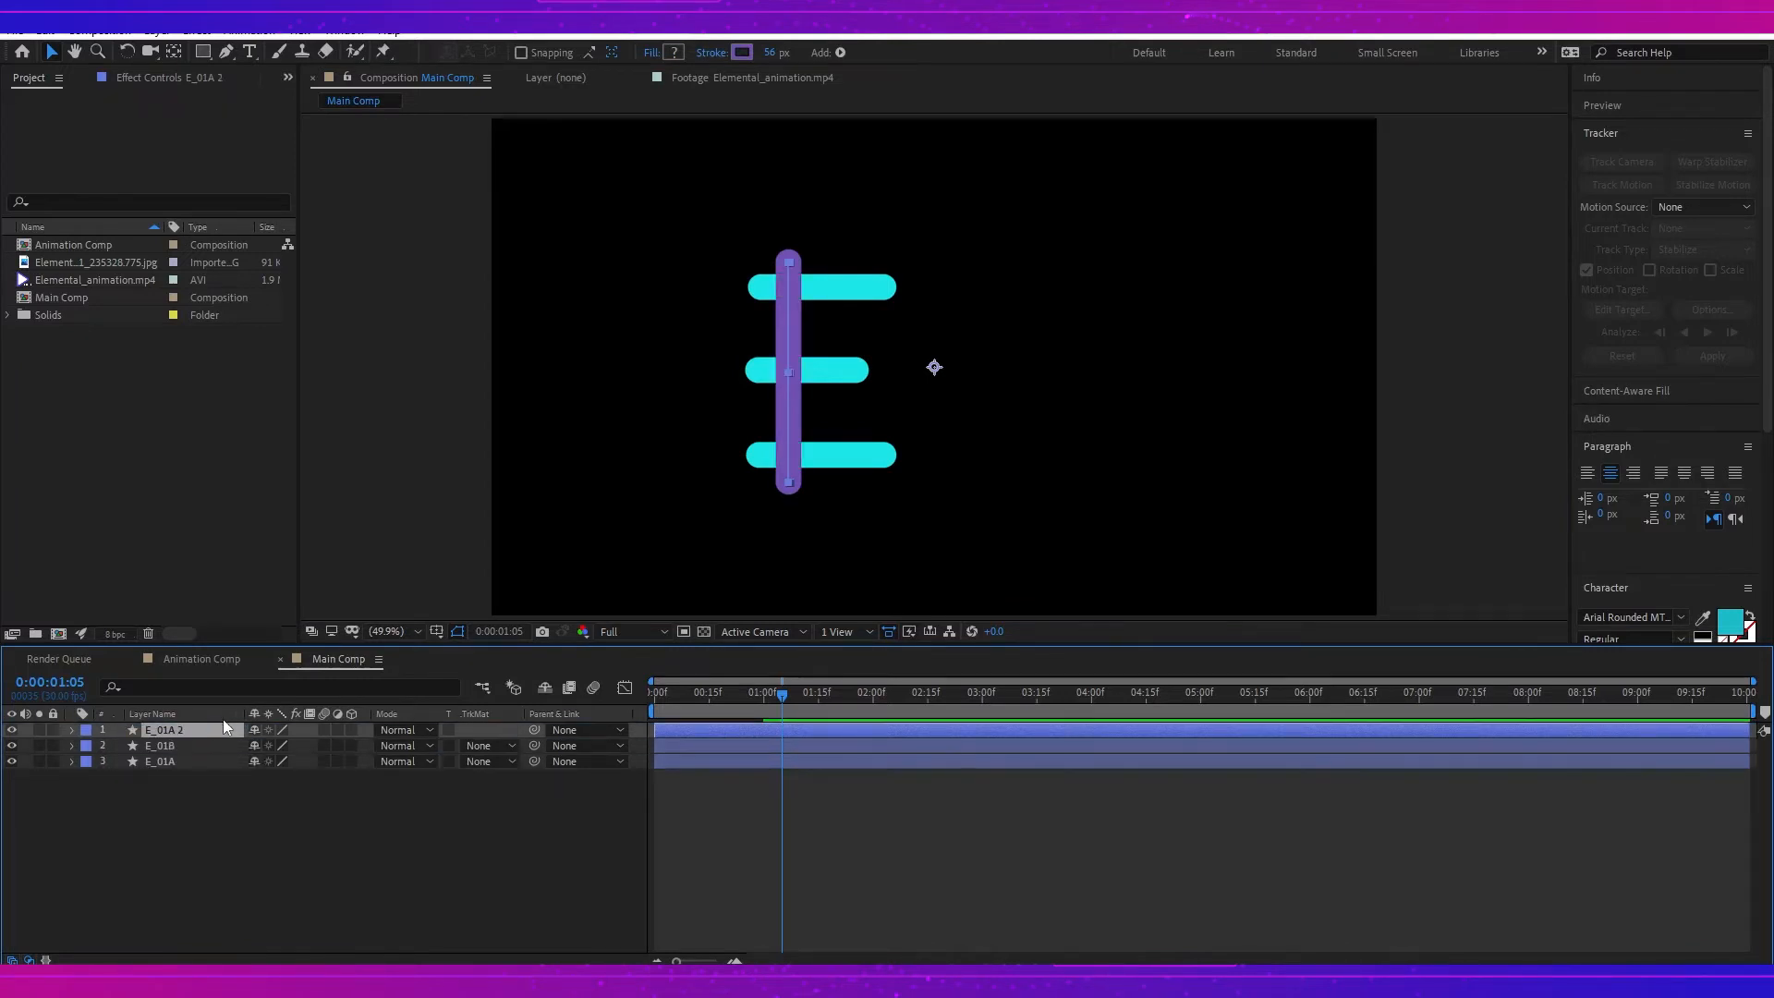
key(F2)
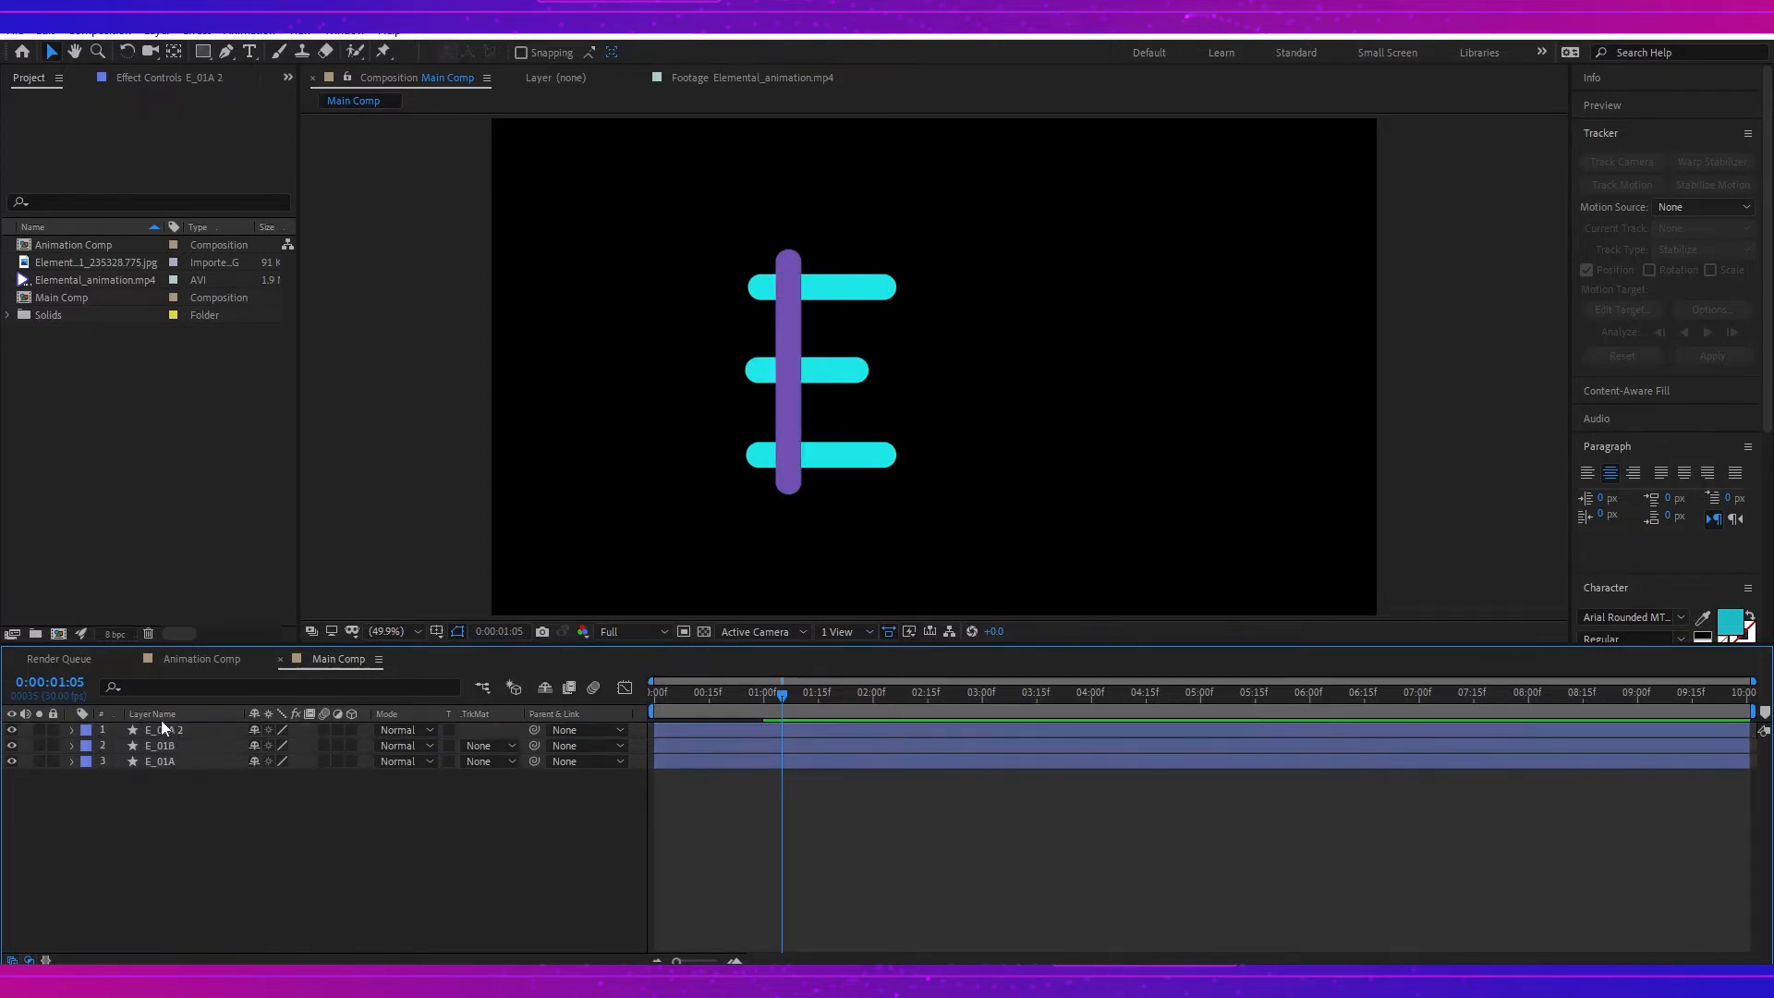
Step: Hide the E_01A 2 layer and extend the upper end of E_01A's vertical path well above the top cyan bar
click(12, 730)
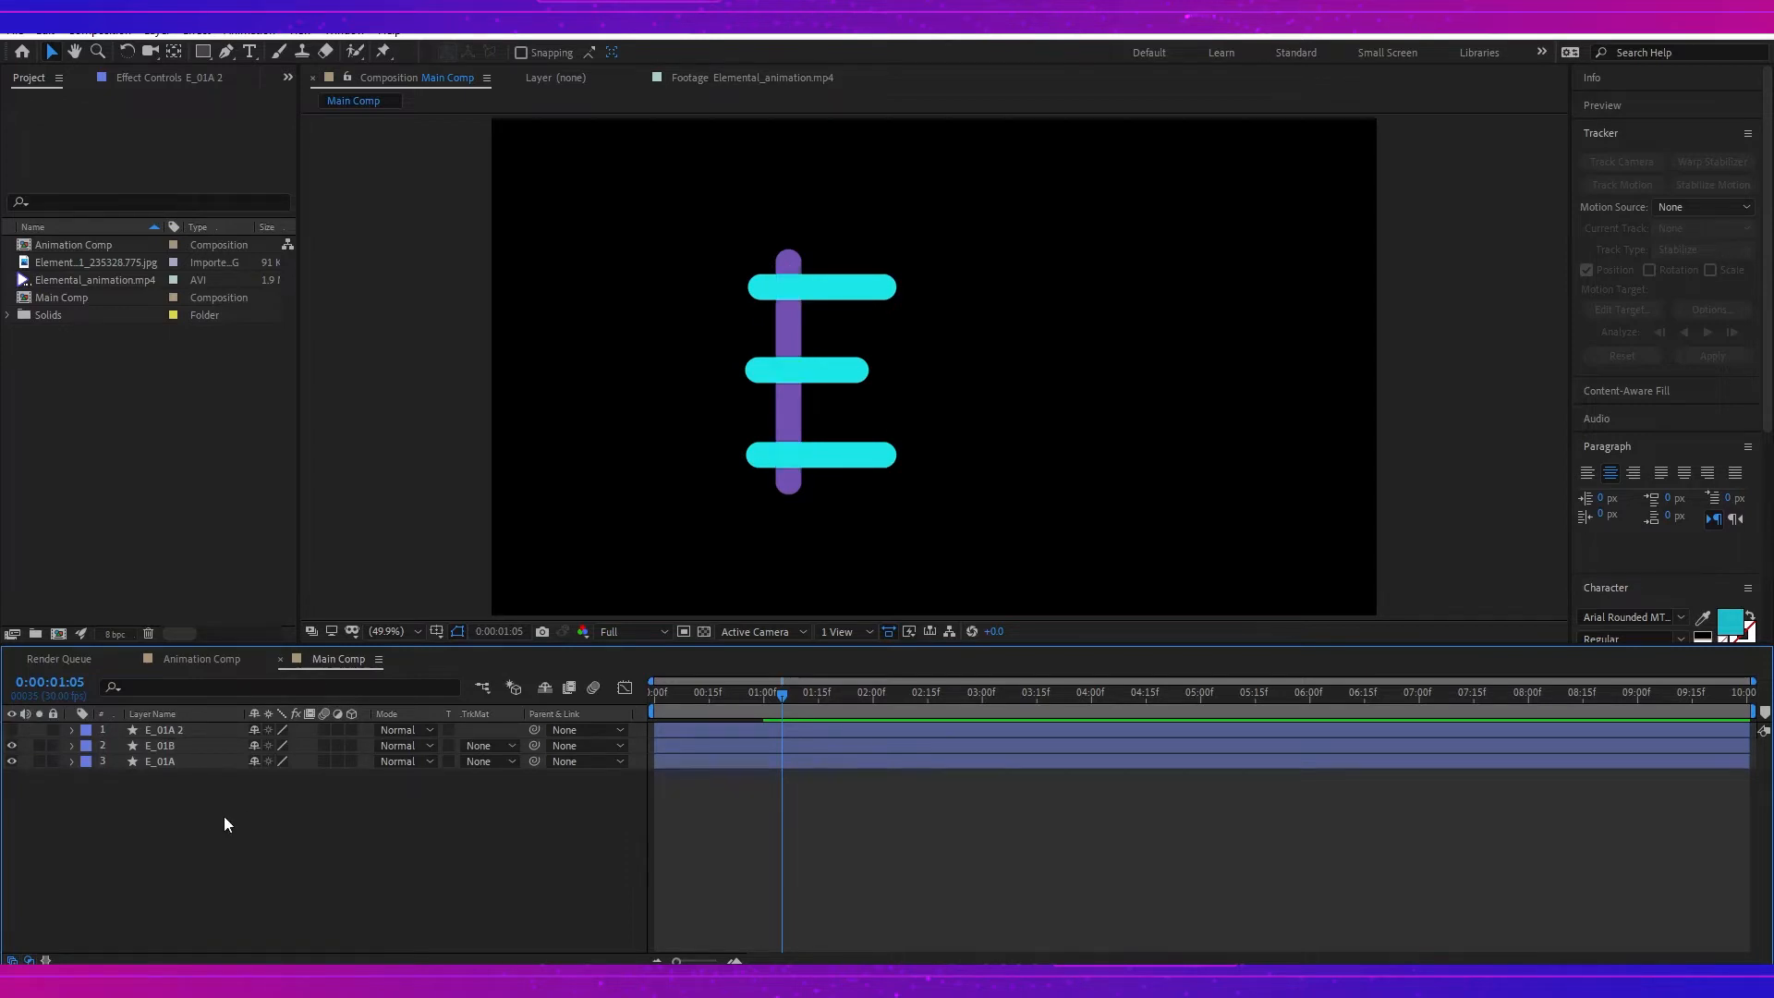
click(163, 761)
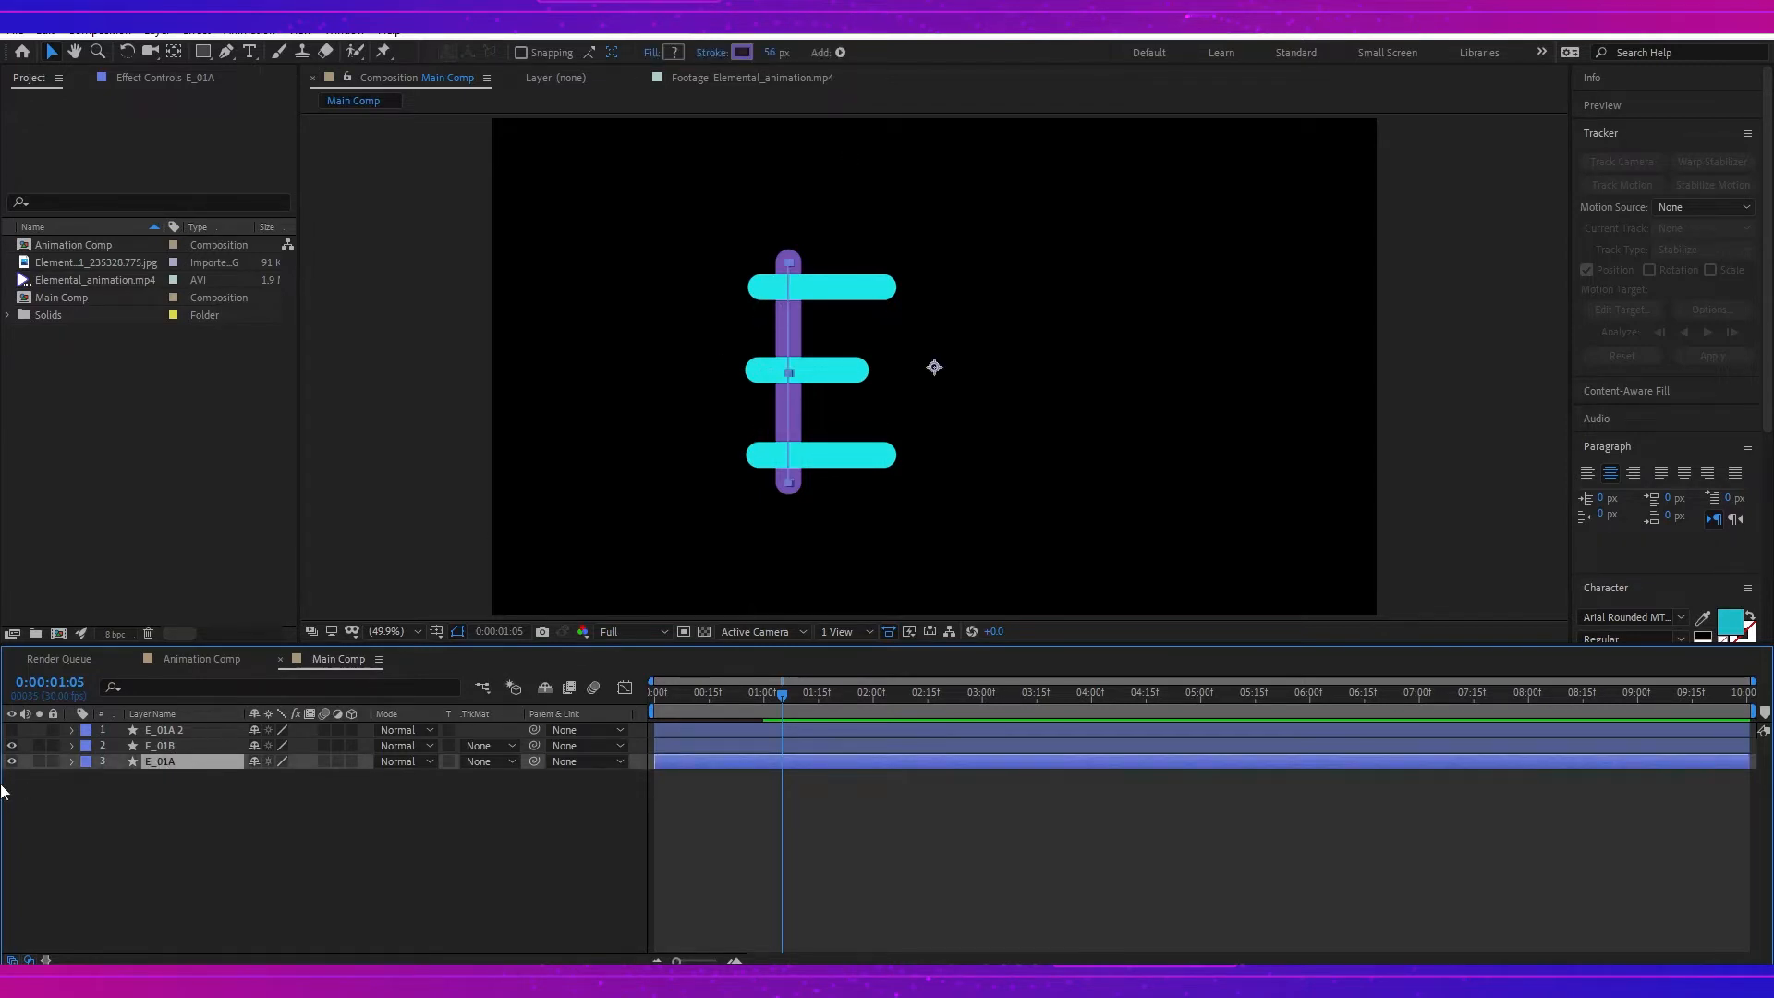
click(68, 761)
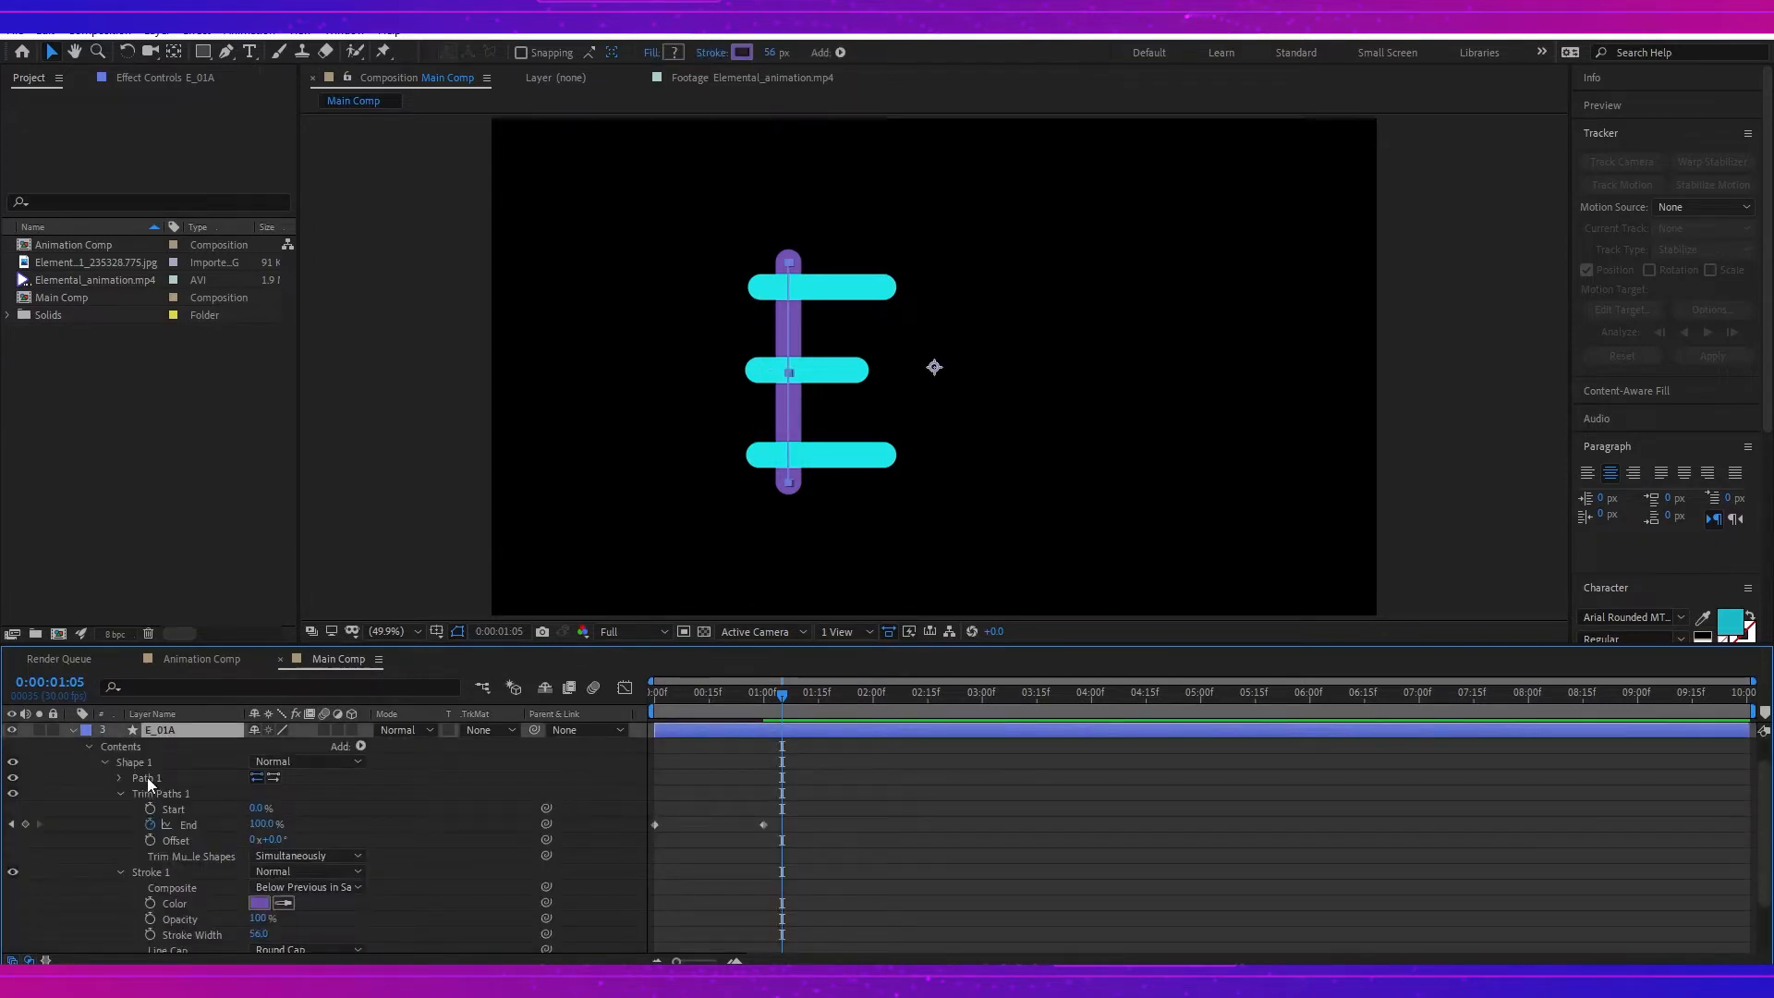
click(147, 778)
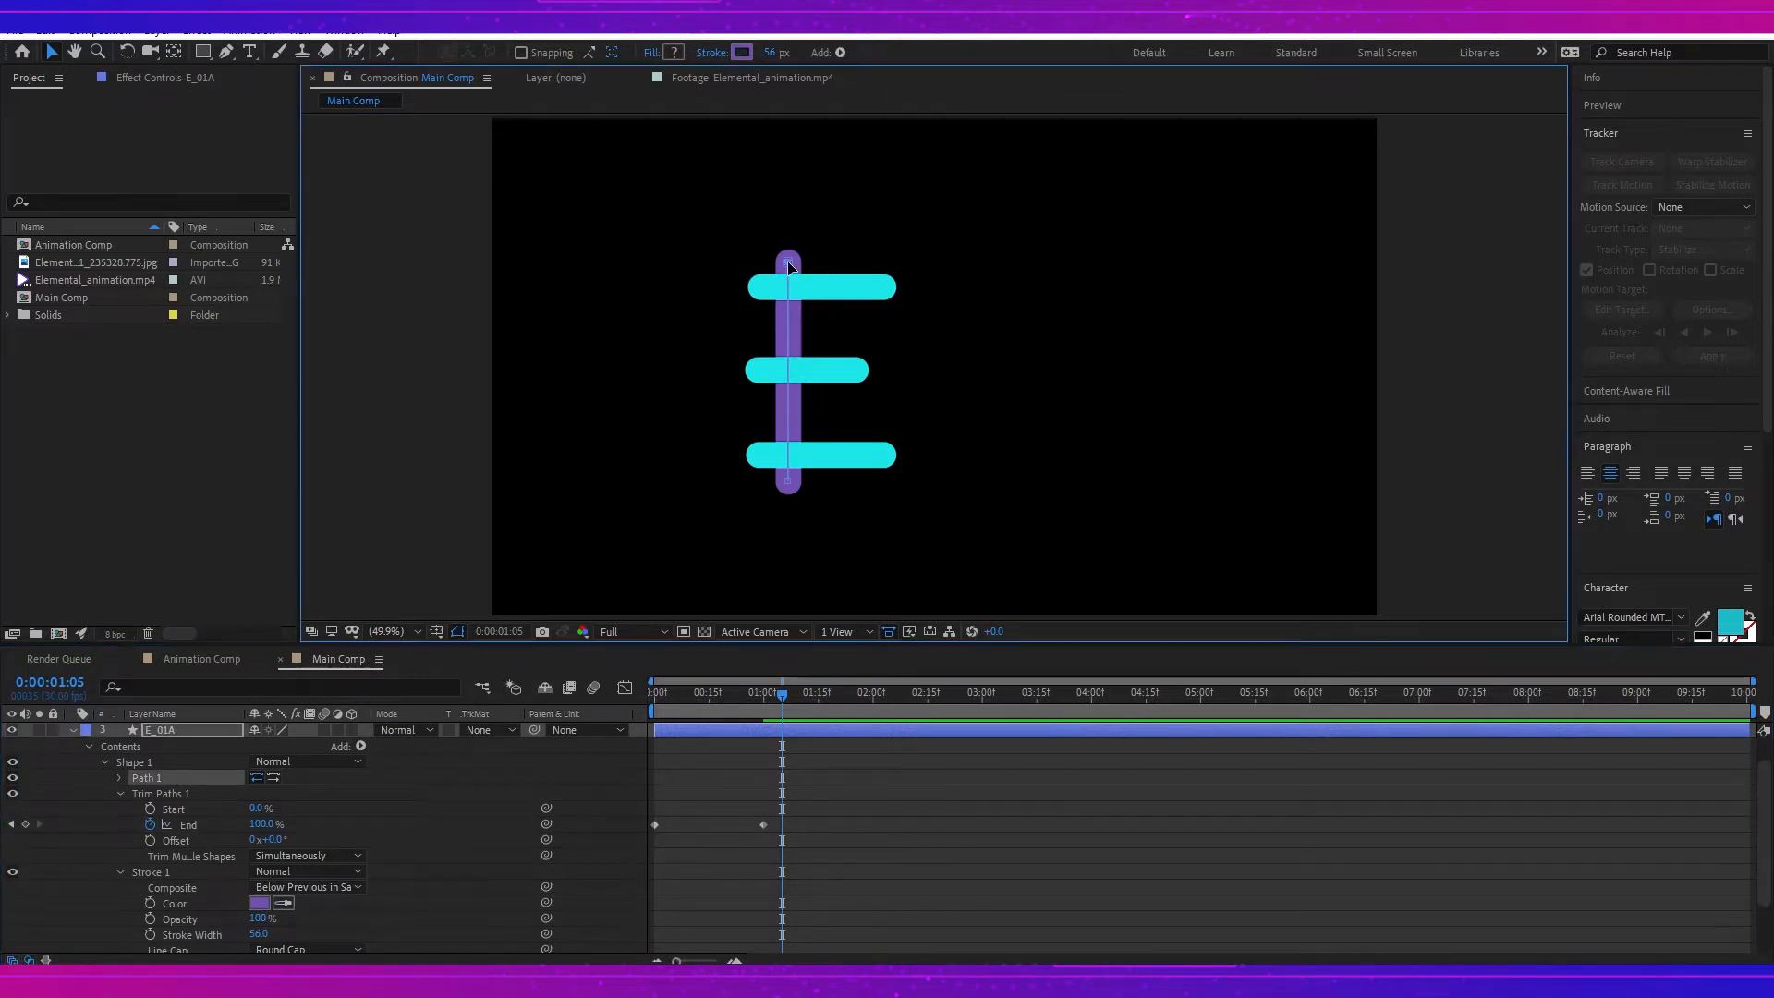
drag(788, 267, 791, 216)
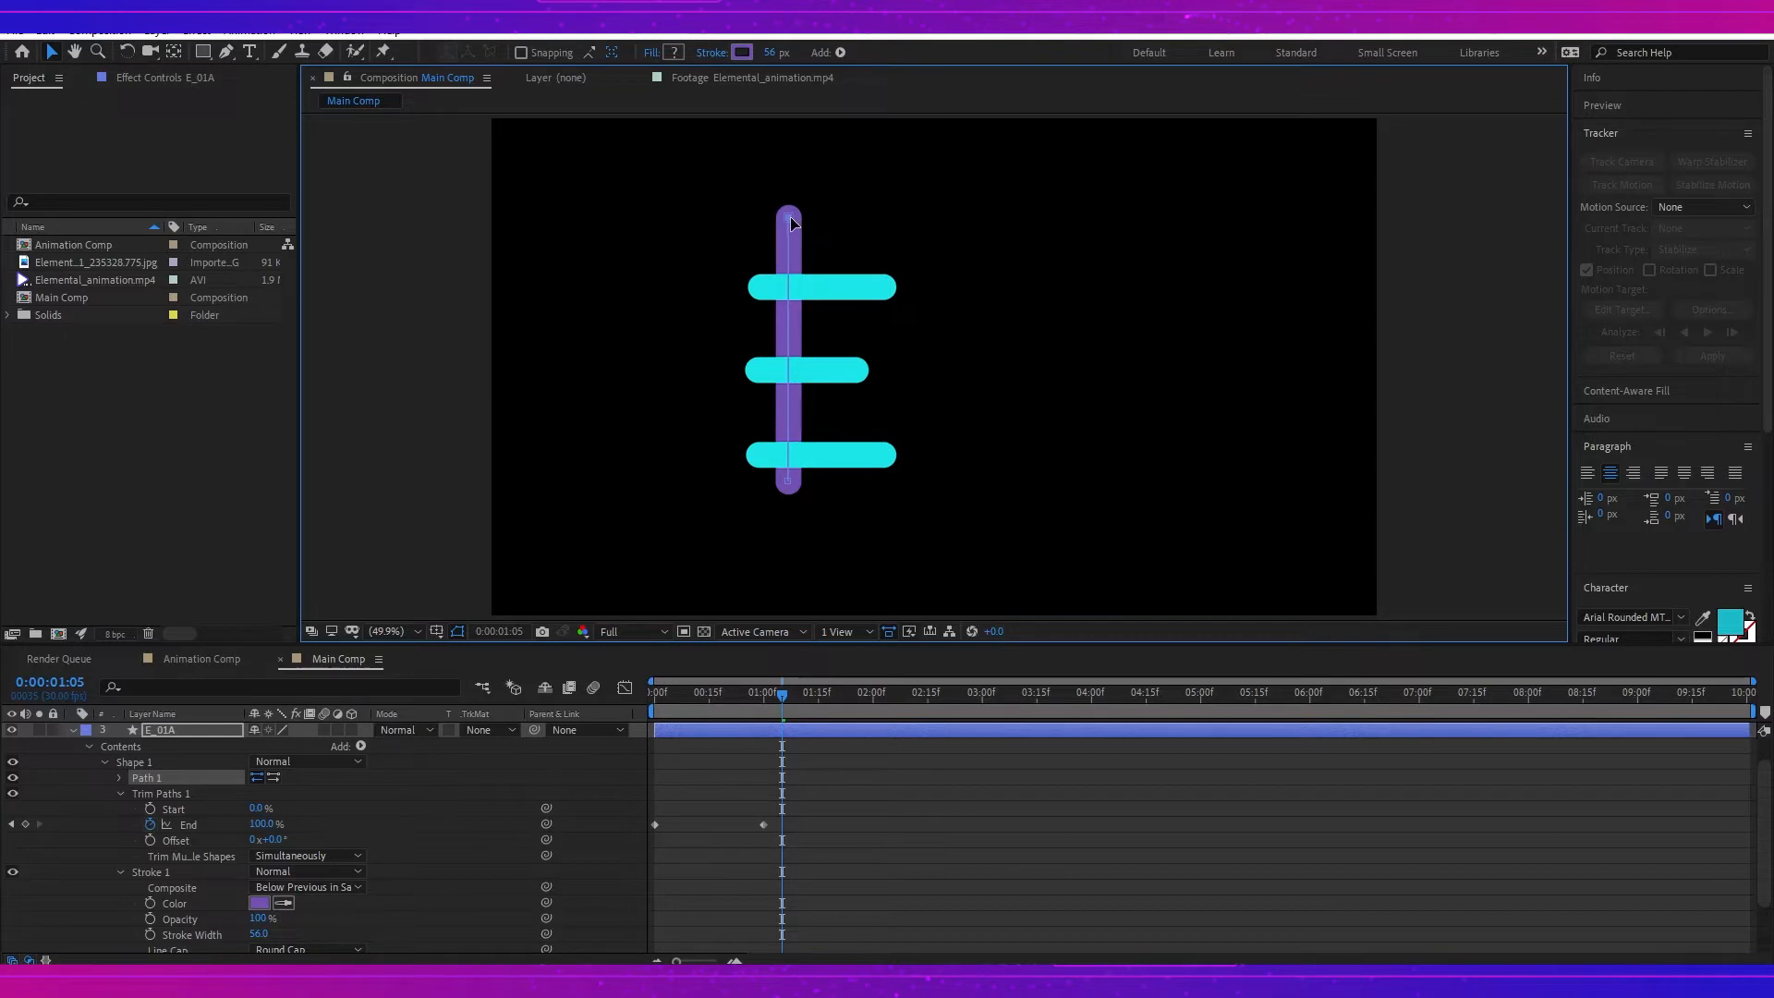
Step: Add a point near the top of E_01A's path and bend its upper end horizontally to the right
click(225, 51)
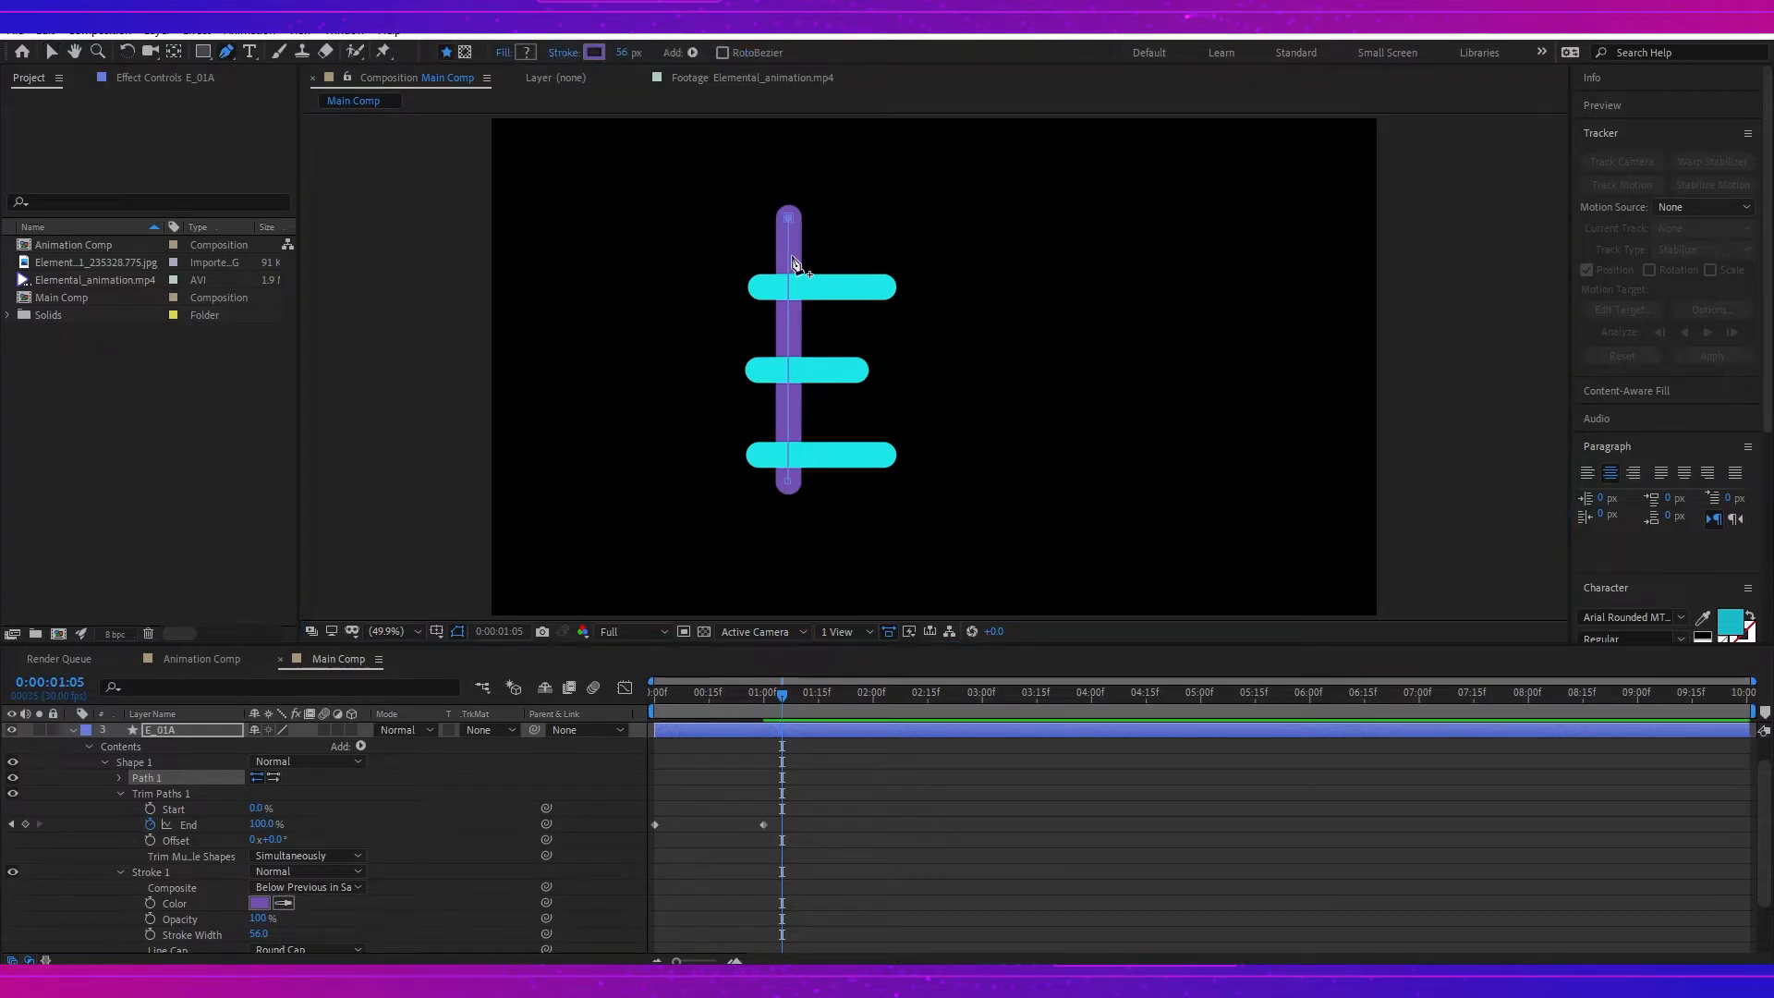
click(790, 252)
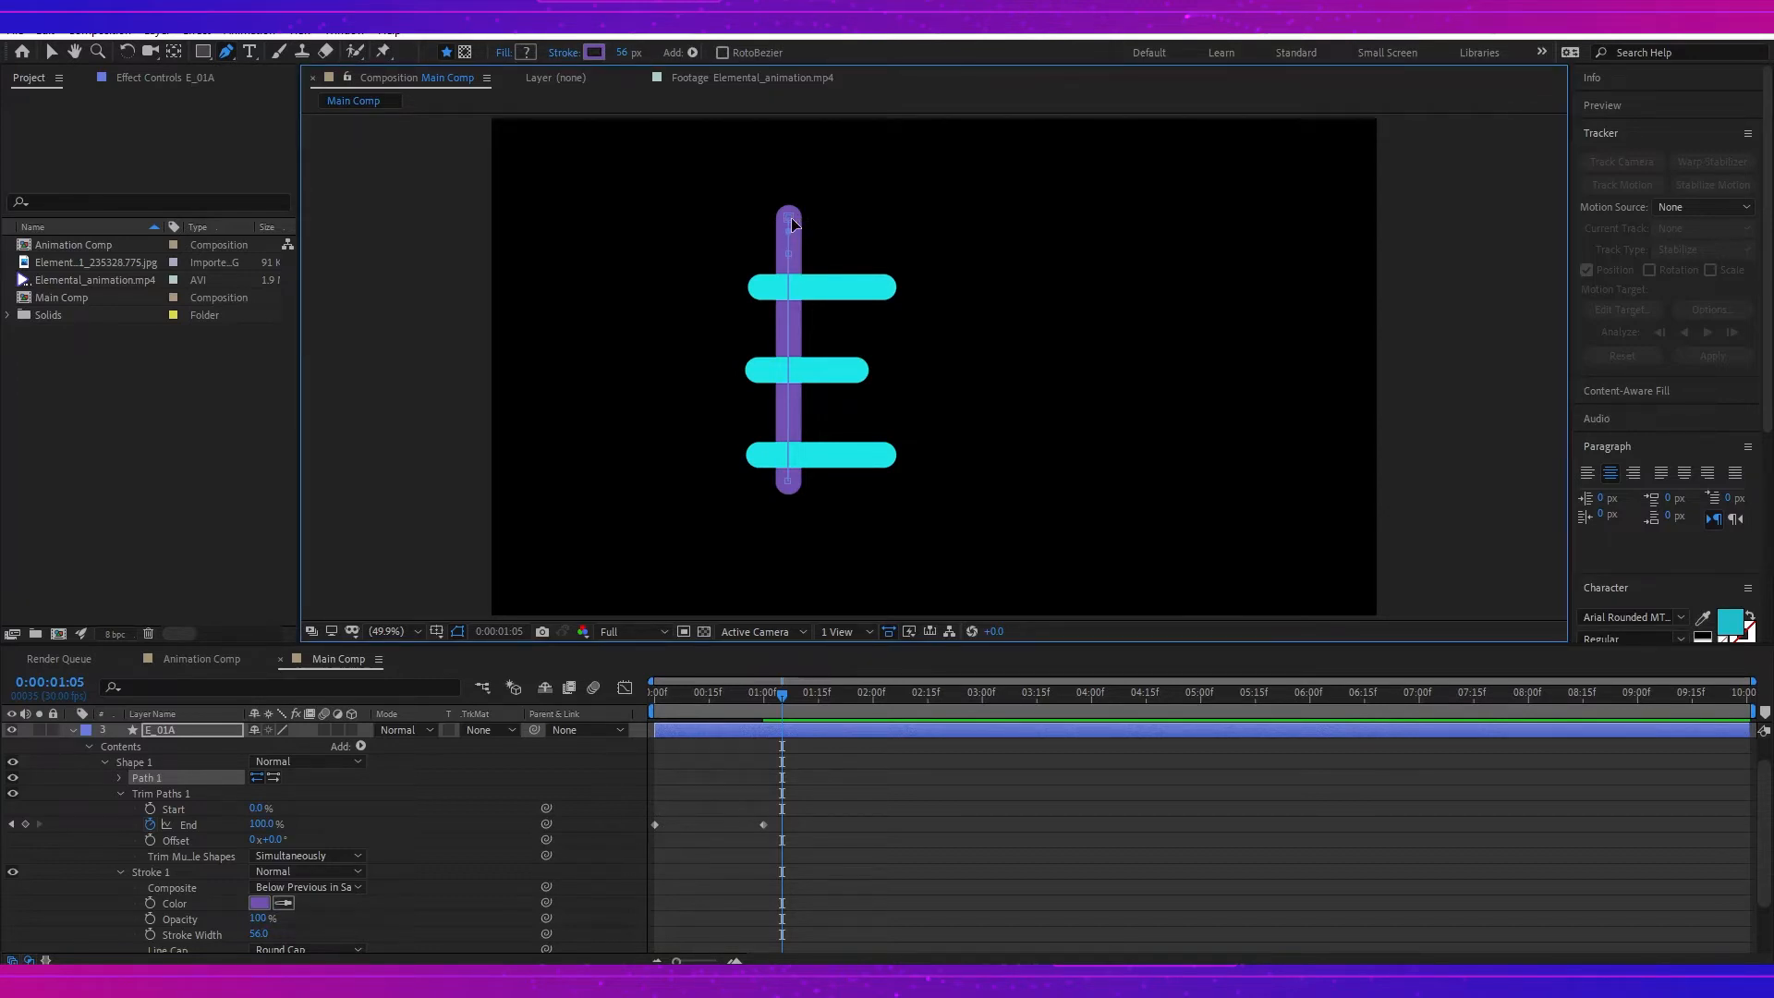
mouse_move(790, 221)
mouse_down()
mouse_move(918, 225)
mouse_move(790, 218)
mouse_up()
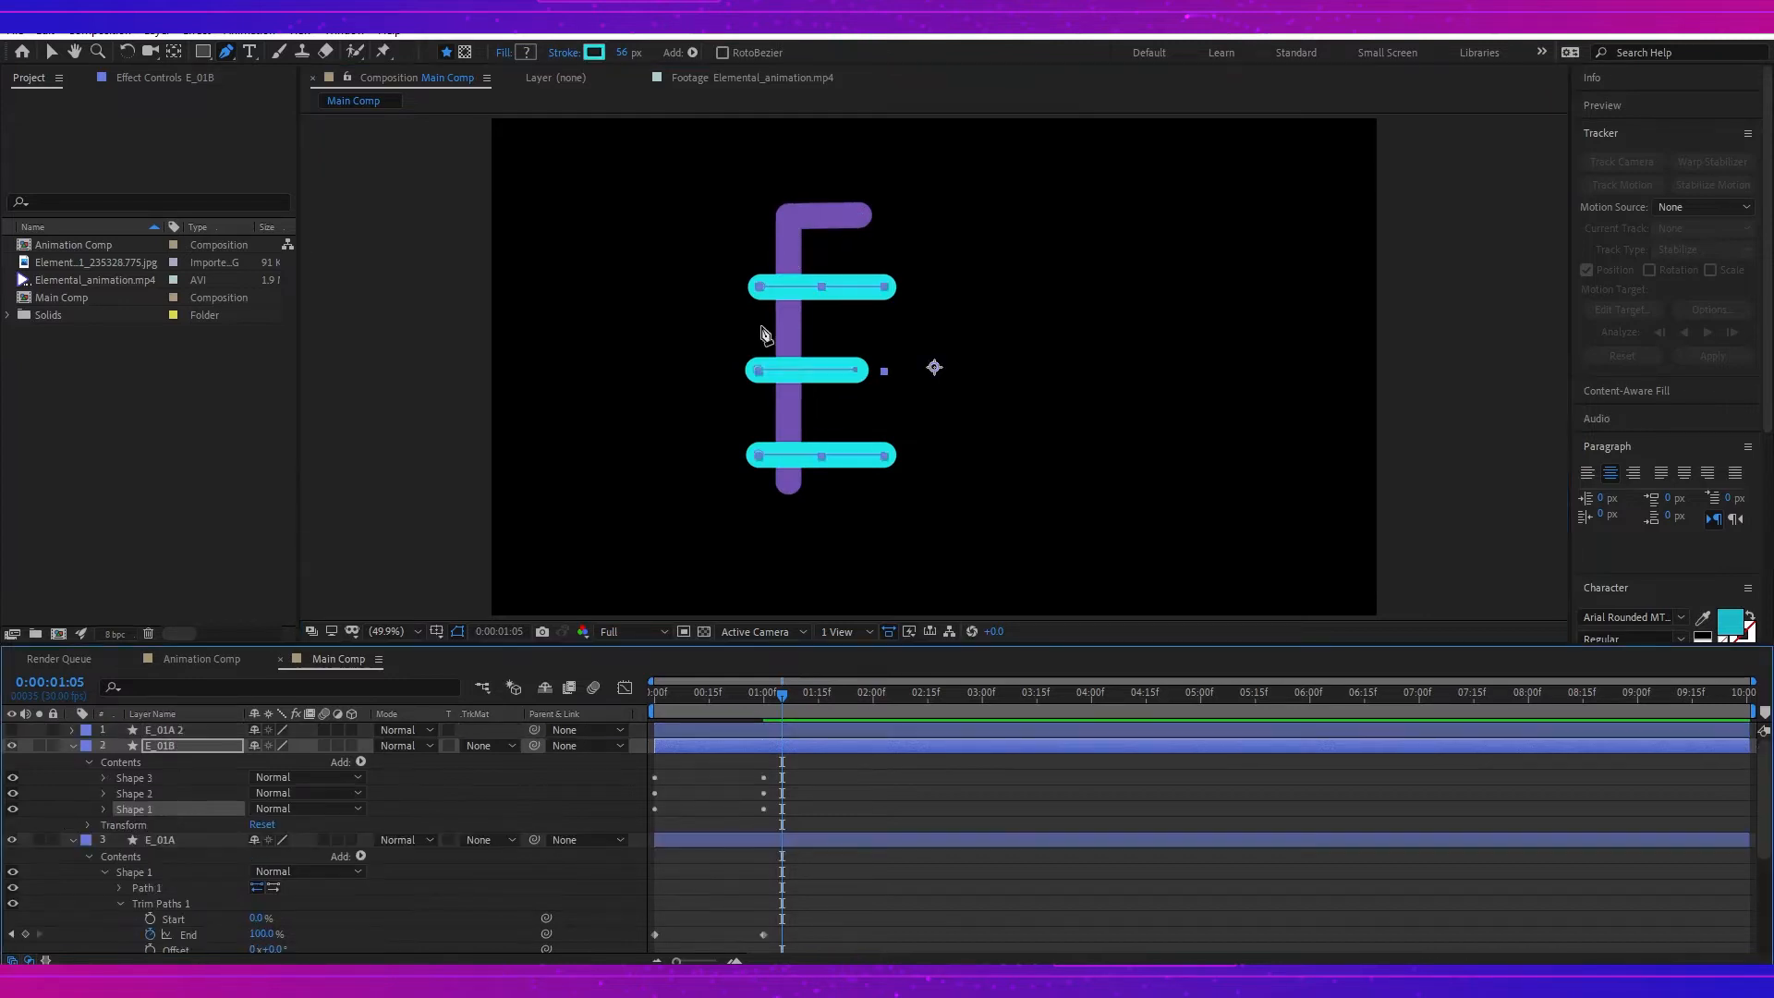
Step: Stretch the middle cyan bar far to the right and extend the top and bottom bars' left ends further left
click(856, 371)
drag(855, 371, 1025, 371)
drag(761, 288, 683, 286)
drag(758, 455, 712, 455)
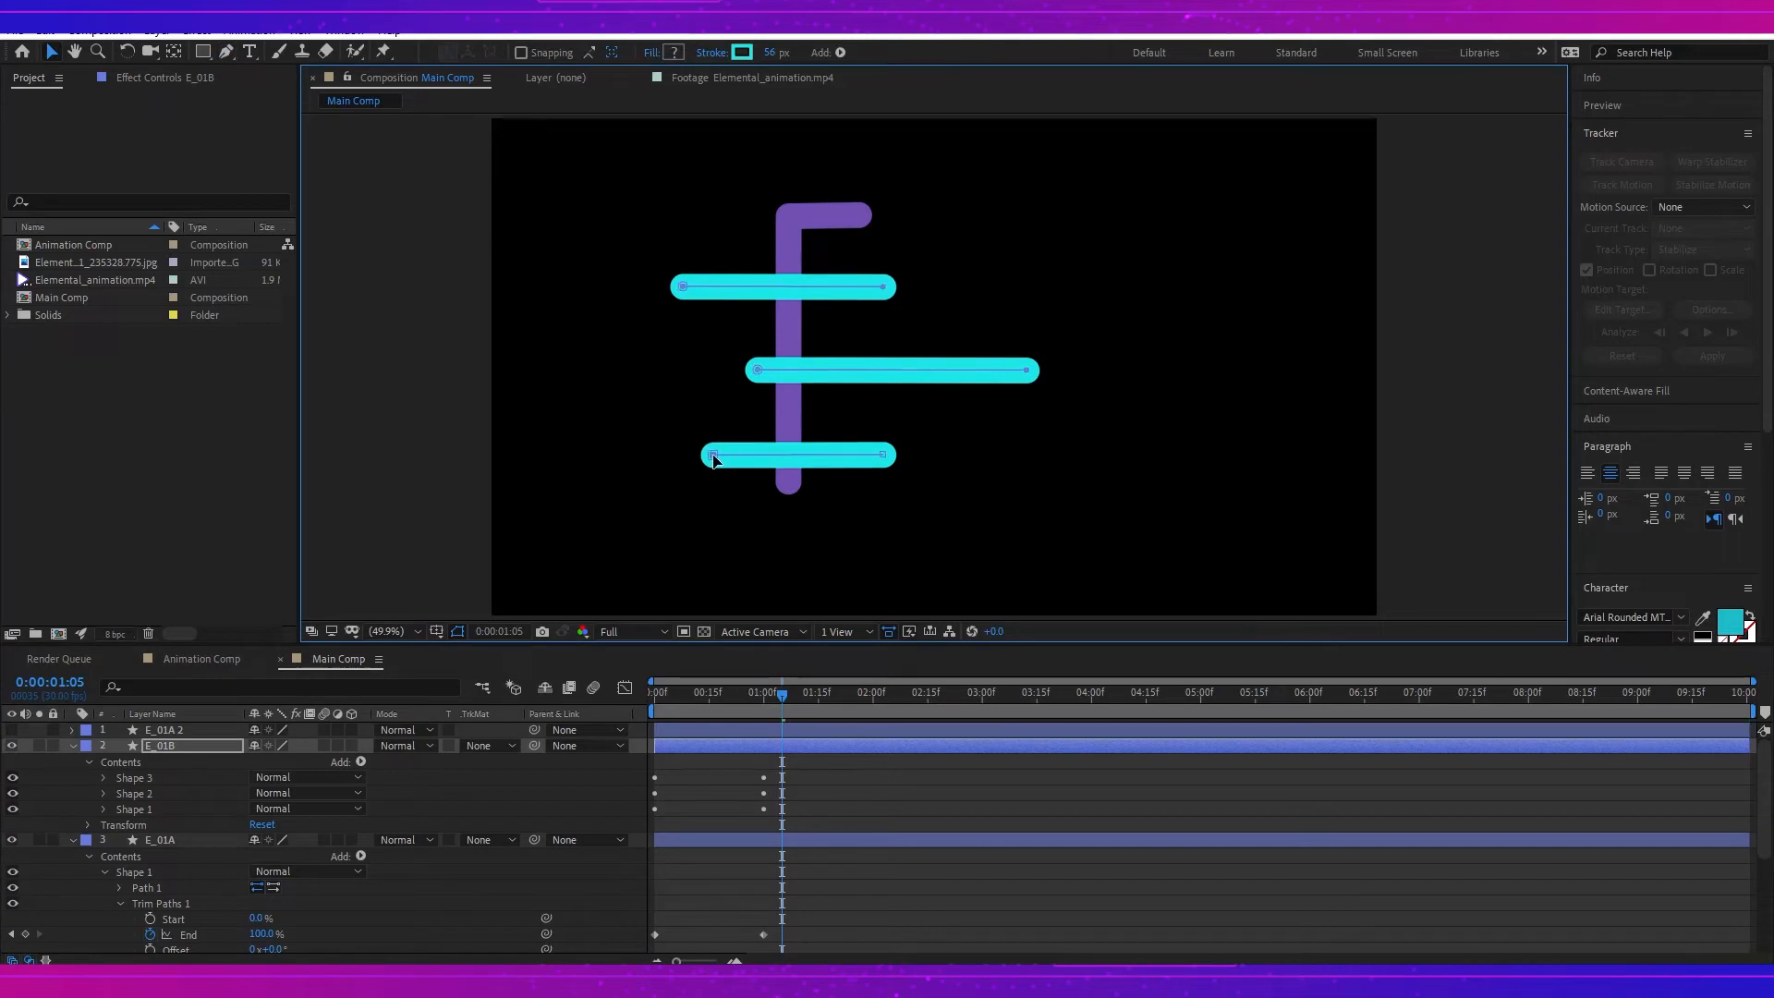
Step: Add corner points near the left ends of the top and bottom cyan bars, bending the top one upward and the bottom one downward
click(699, 287)
key(v)
drag(683, 286, 664, 287)
drag(700, 287, 686, 286)
drag(664, 287, 686, 180)
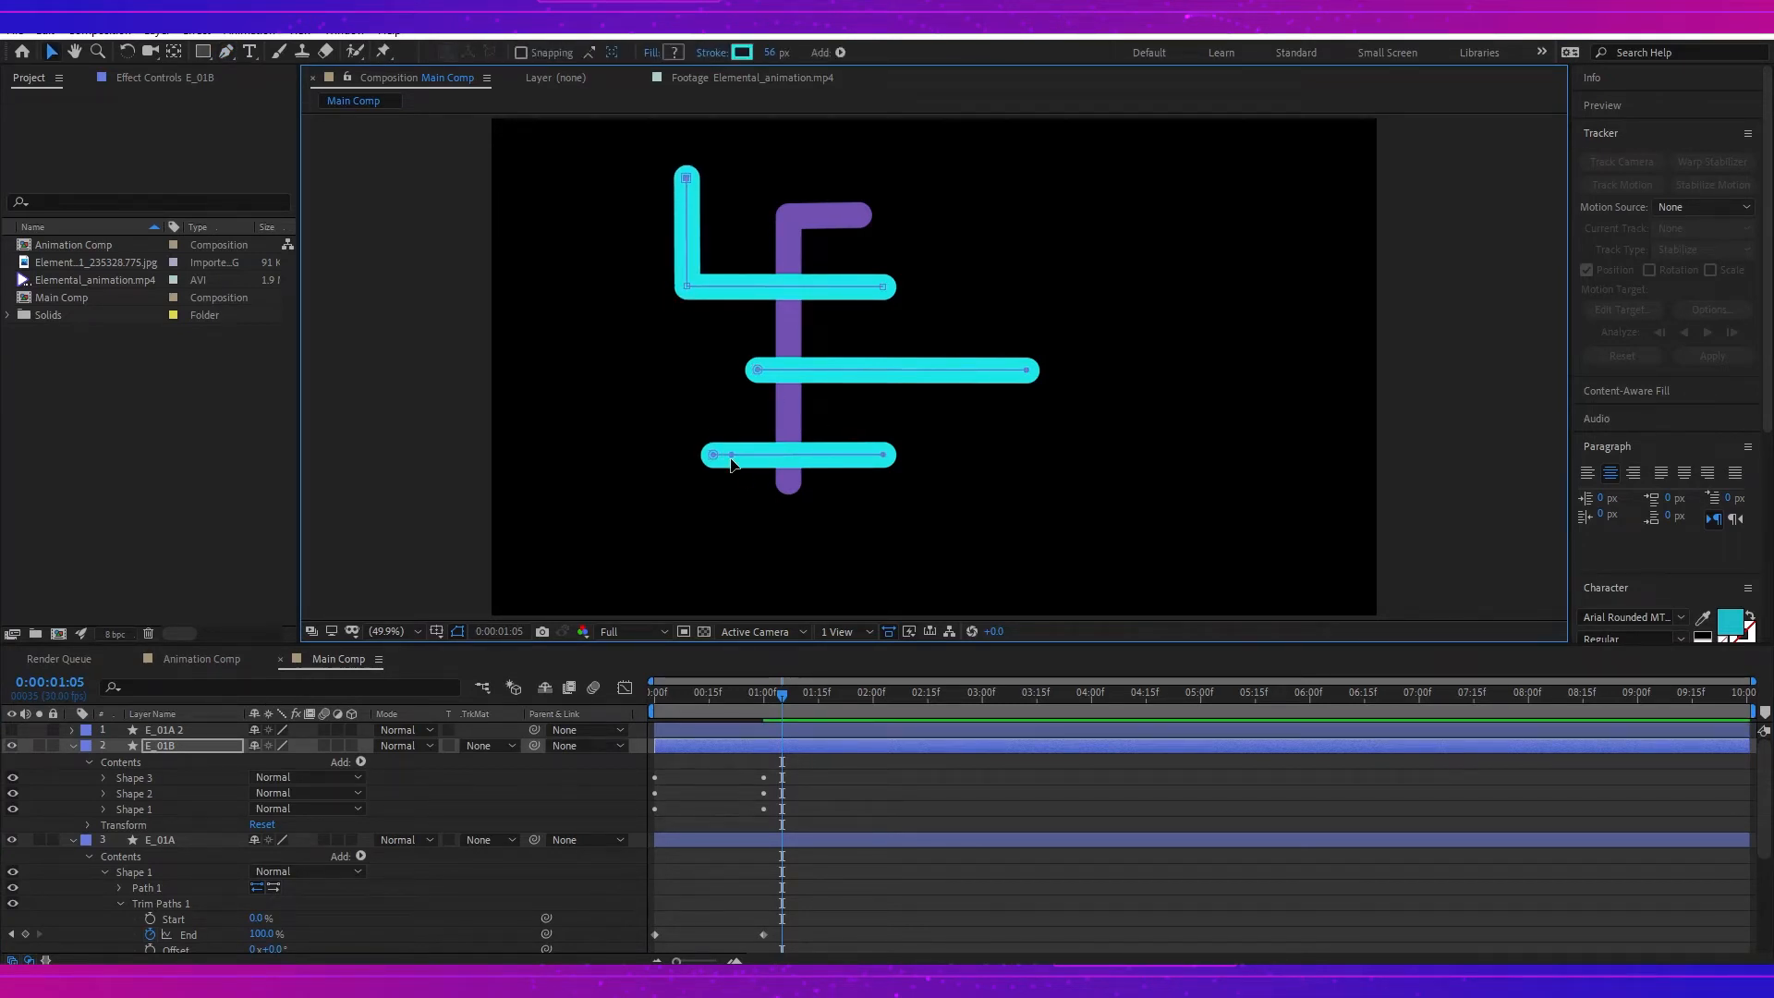
mouse_move(712, 455)
mouse_down()
mouse_move(716, 497)
mouse_move(716, 454)
mouse_up()
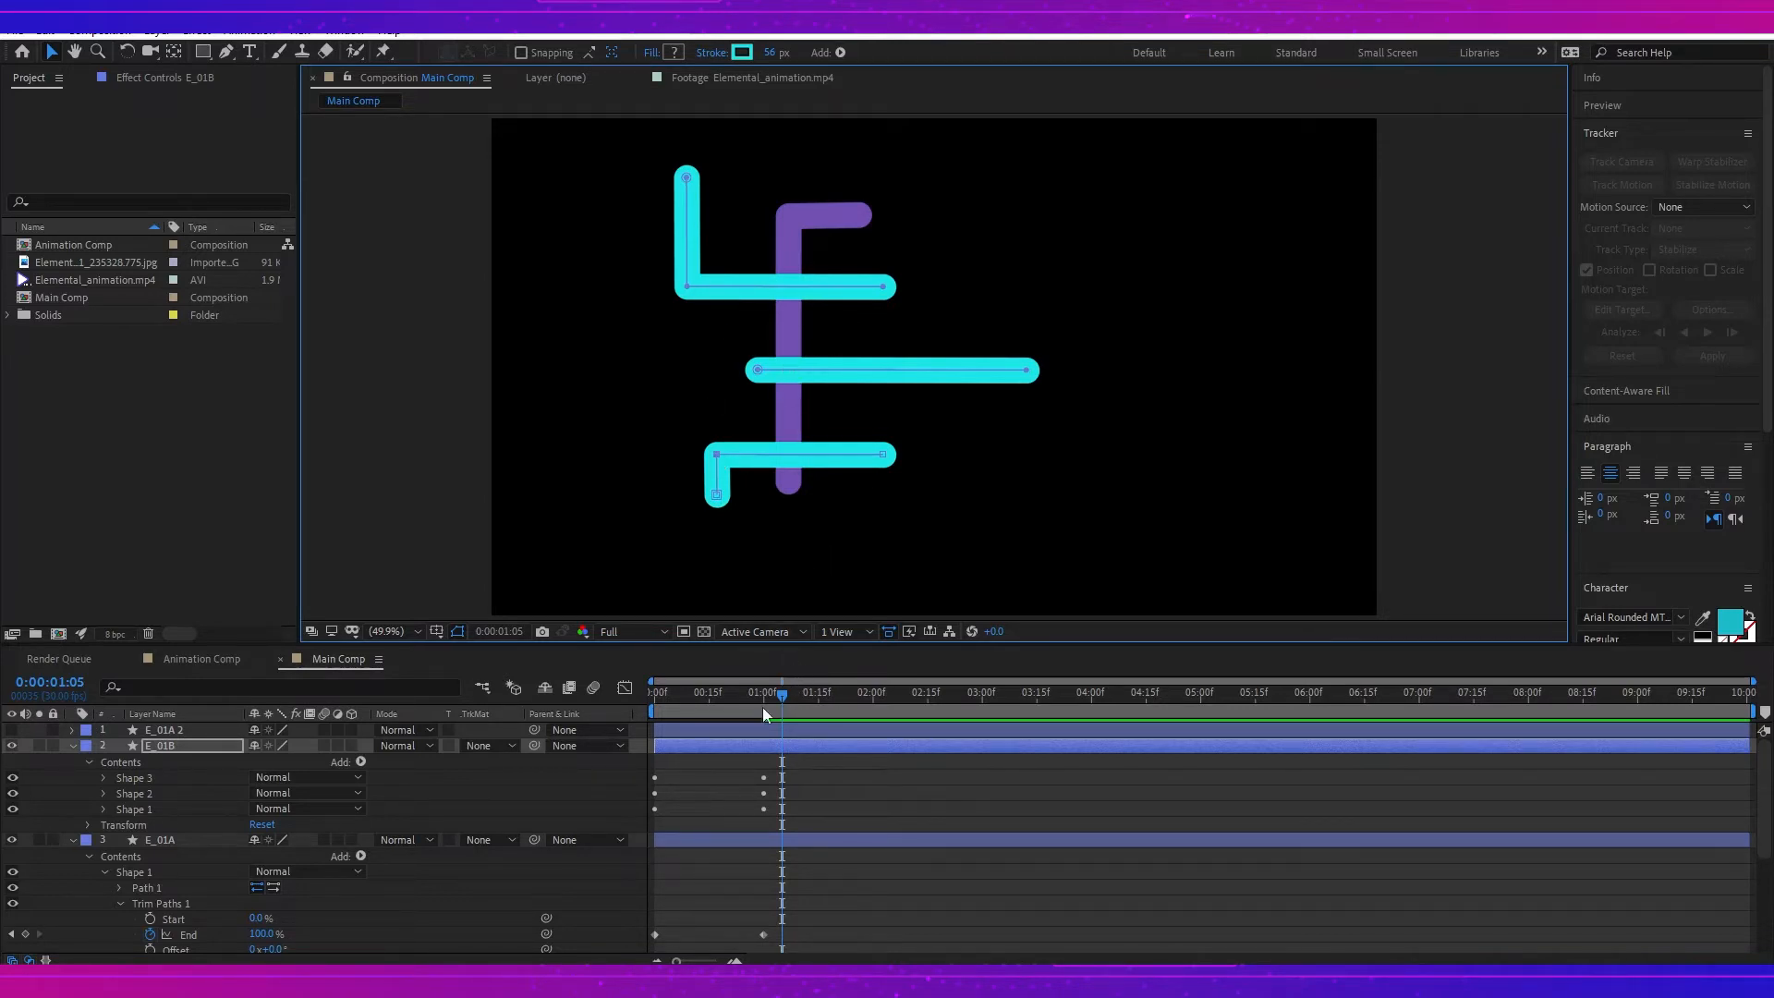
Step: Add a 0% keyframe for the Trim Paths Start of E_01A at 0:00:00:19
mouse_move(778, 704)
mouse_down()
mouse_move(626, 701)
mouse_move(682, 708)
mouse_move(634, 728)
mouse_move(786, 719)
mouse_move(673, 724)
mouse_move(720, 695)
mouse_move(652, 691)
mouse_move(761, 702)
mouse_move(654, 695)
mouse_up()
scroll(653, 691, down, 1)
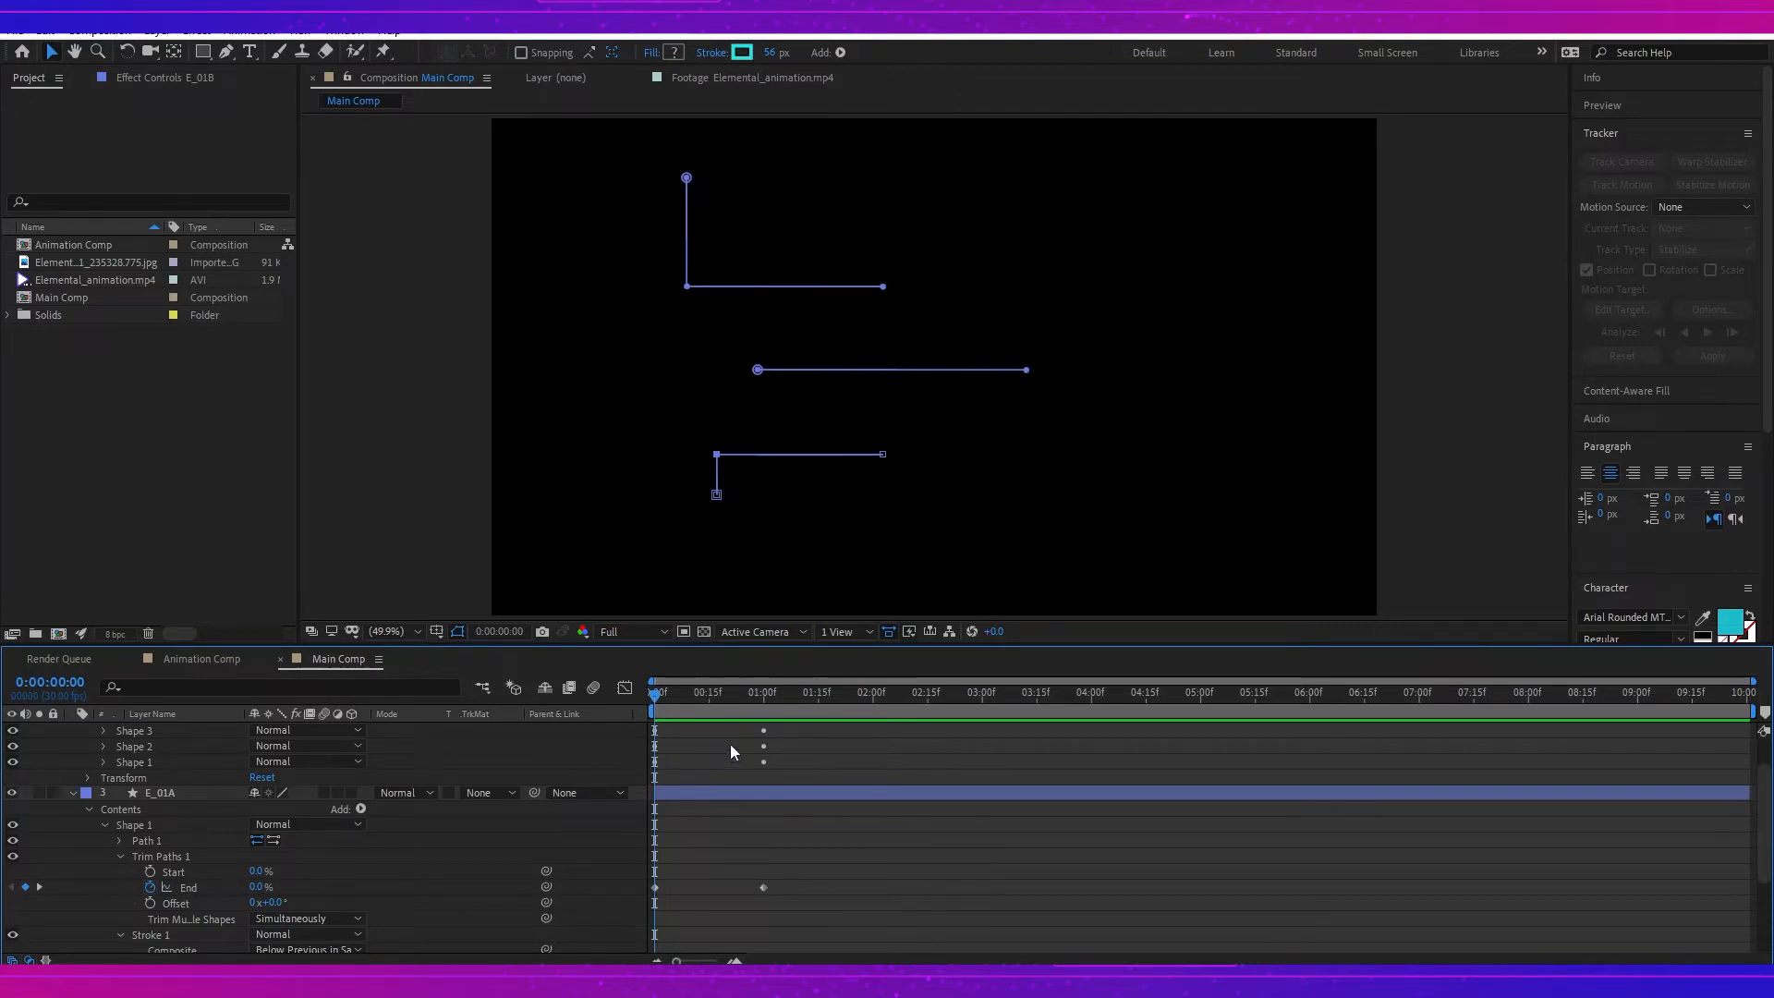
mouse_move(684, 696)
mouse_down()
mouse_move(735, 702)
mouse_move(660, 695)
mouse_move(721, 703)
mouse_up()
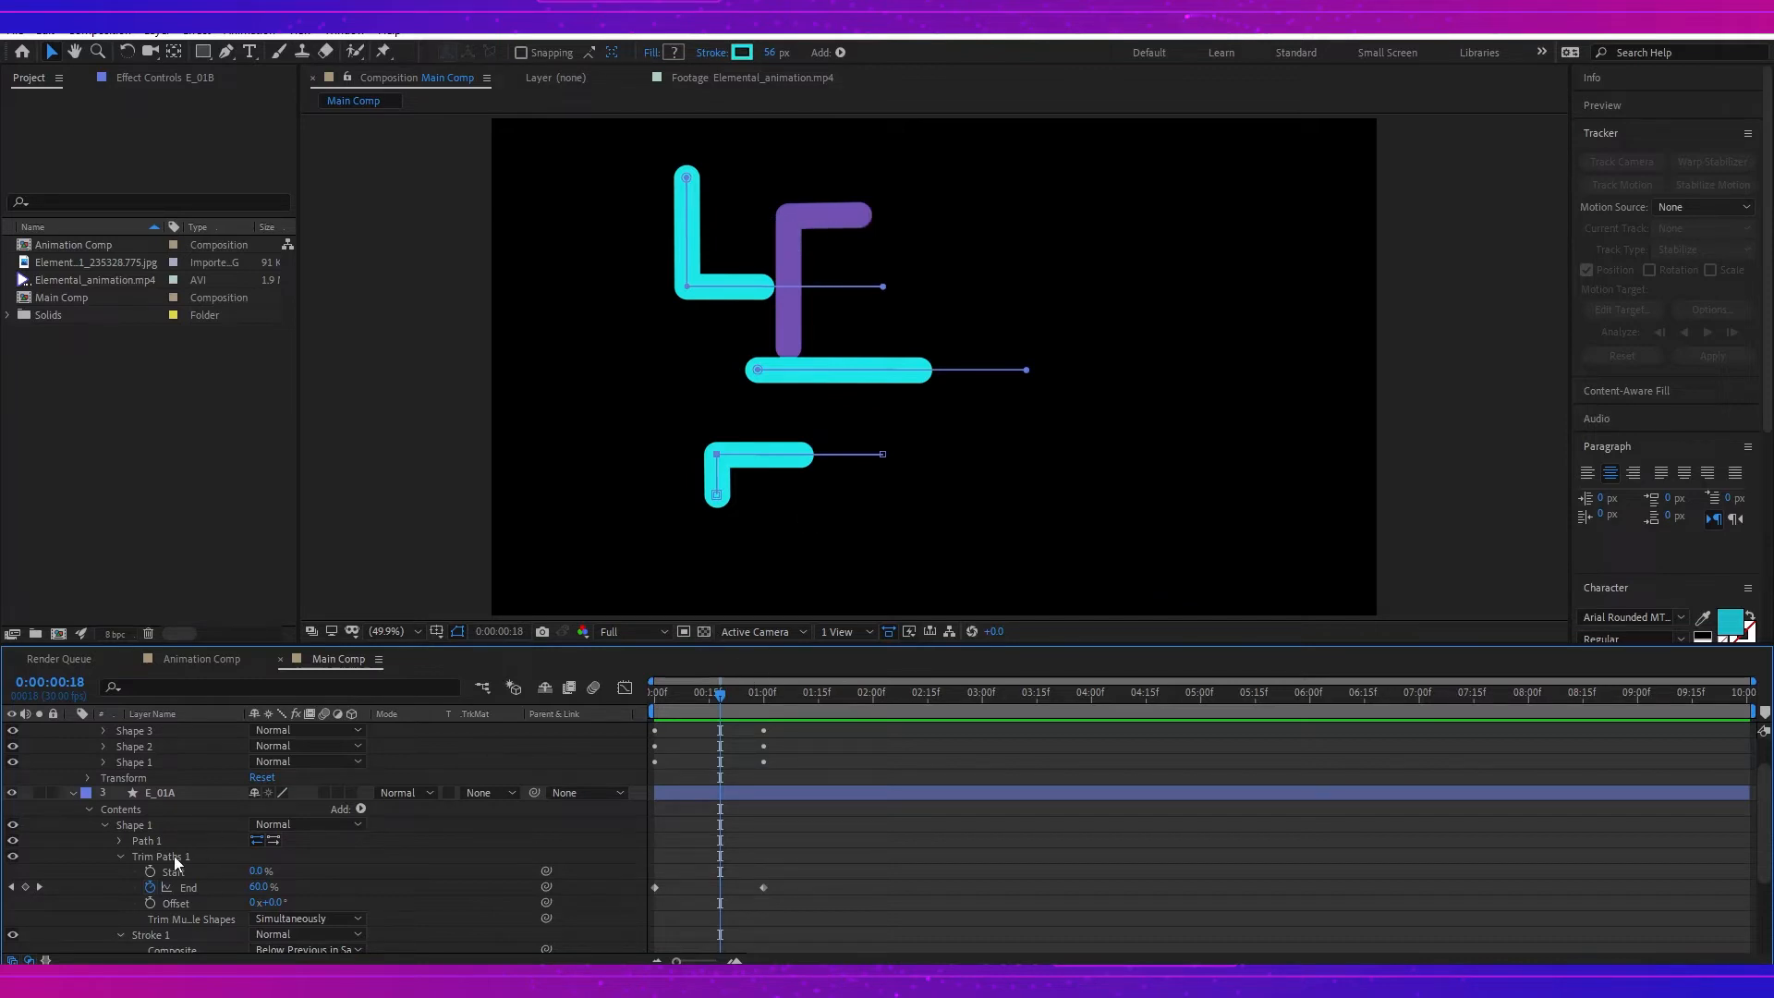
mouse_move(717, 696)
mouse_down()
mouse_move(680, 700)
mouse_move(720, 706)
mouse_up()
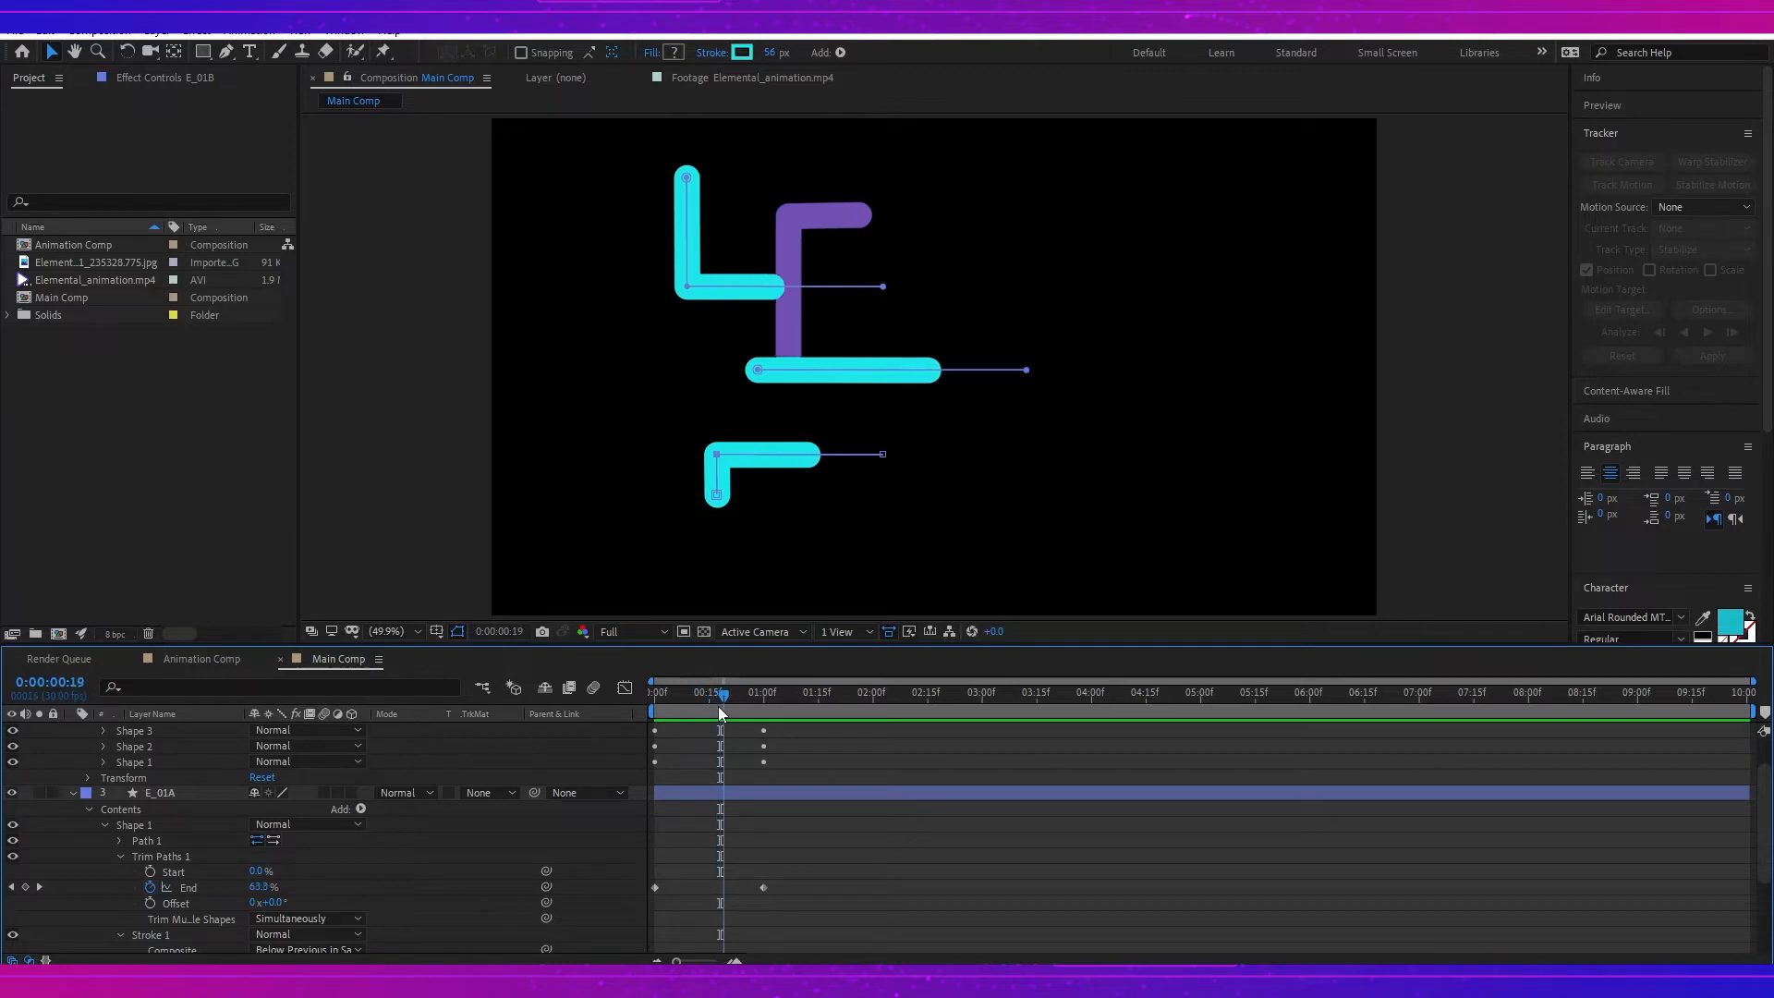
click(149, 871)
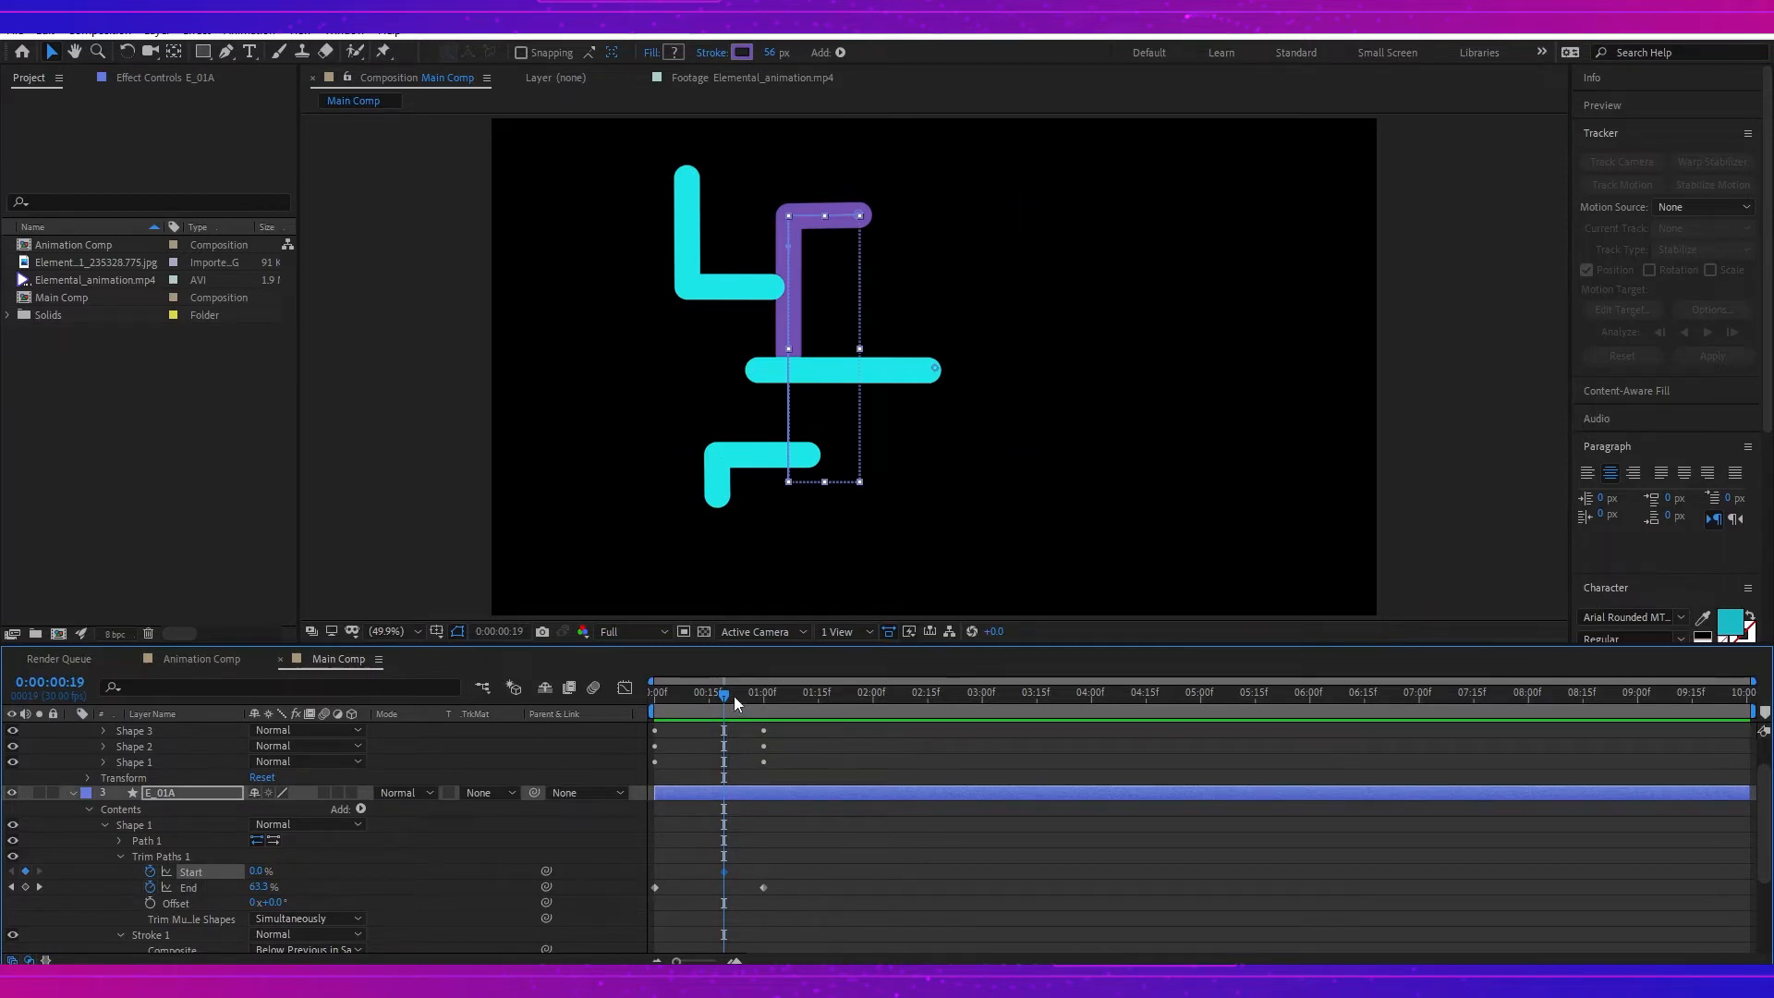
Step: Set E_01A's Trim Paths Start to 42% at 0:00:01:04 to trim away the bent upper end
drag(734, 696, 778, 713)
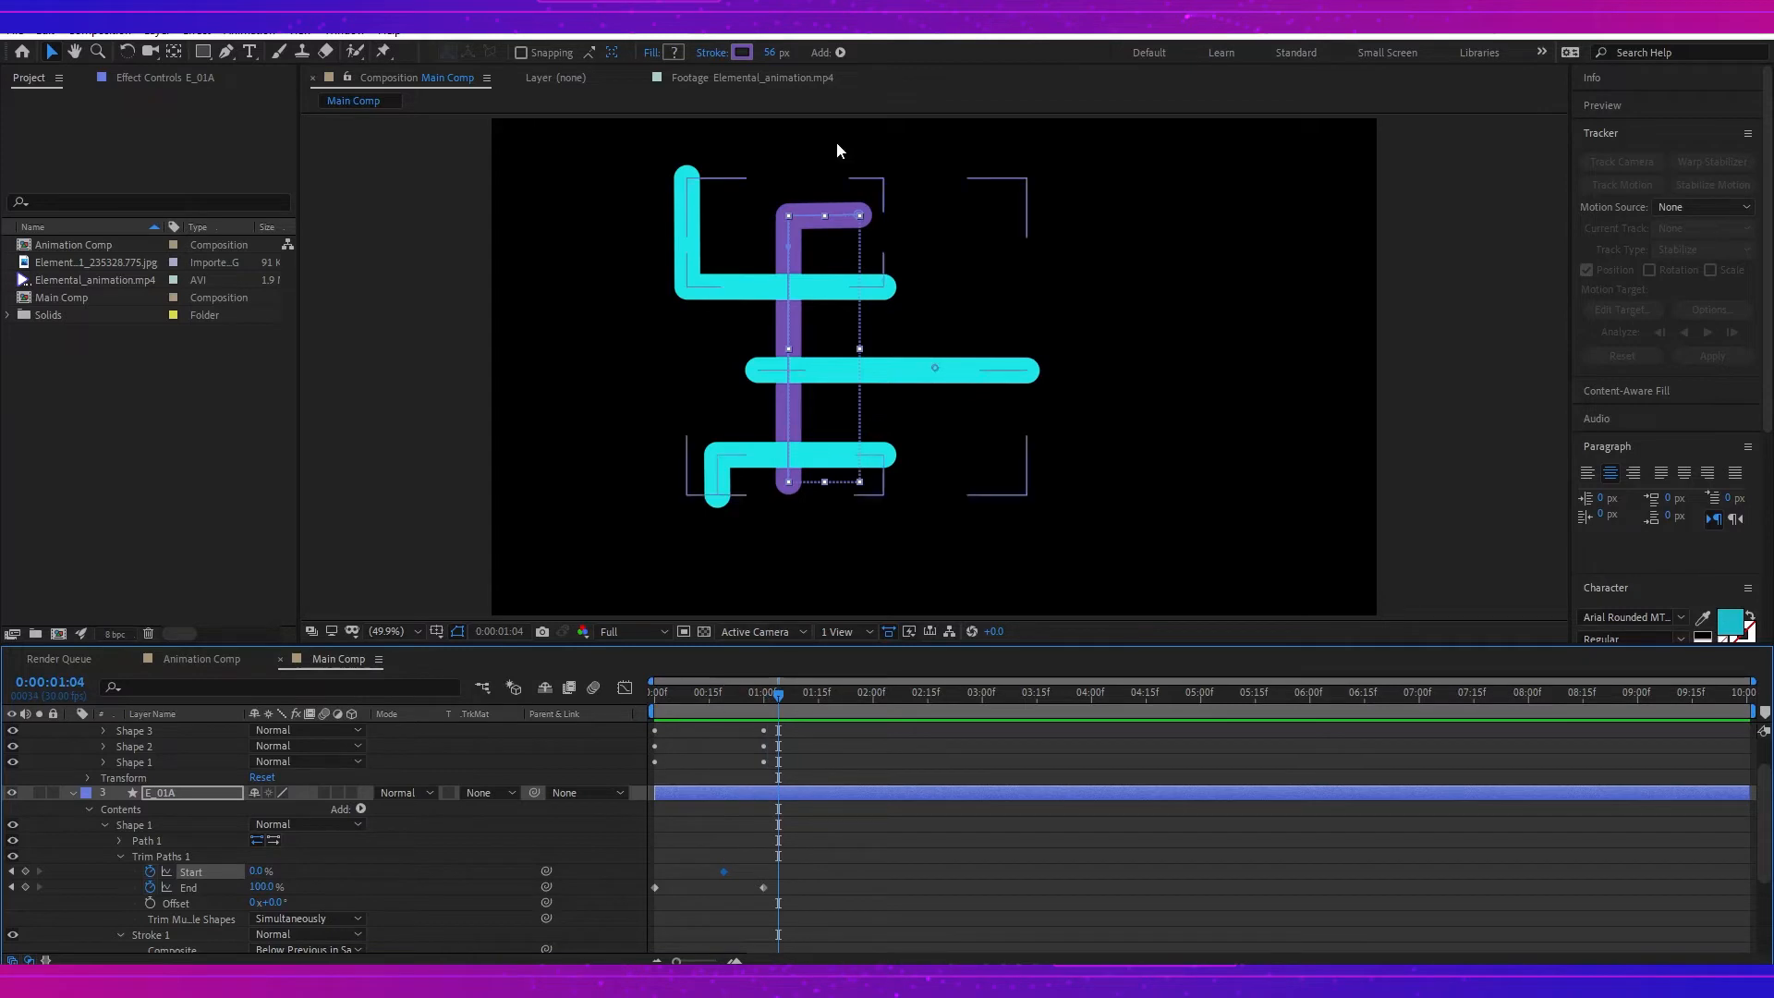
click(257, 871)
text(28)
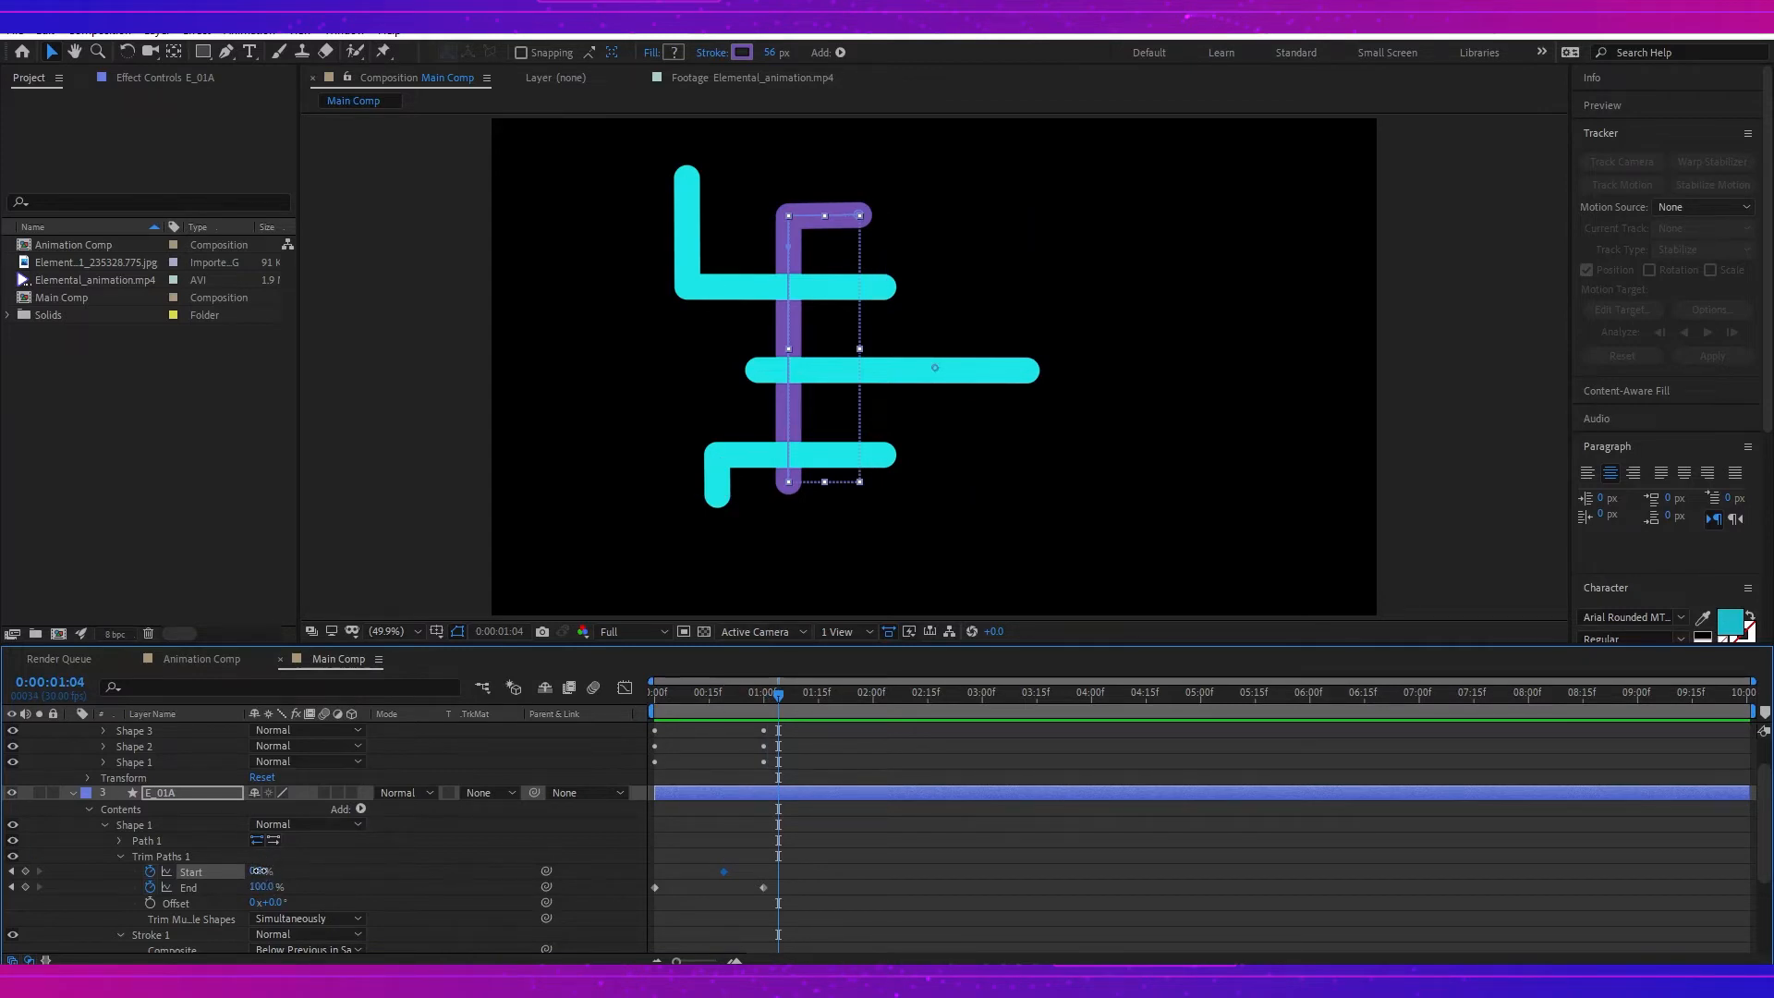
key(Return)
drag(292, 873, 301, 873)
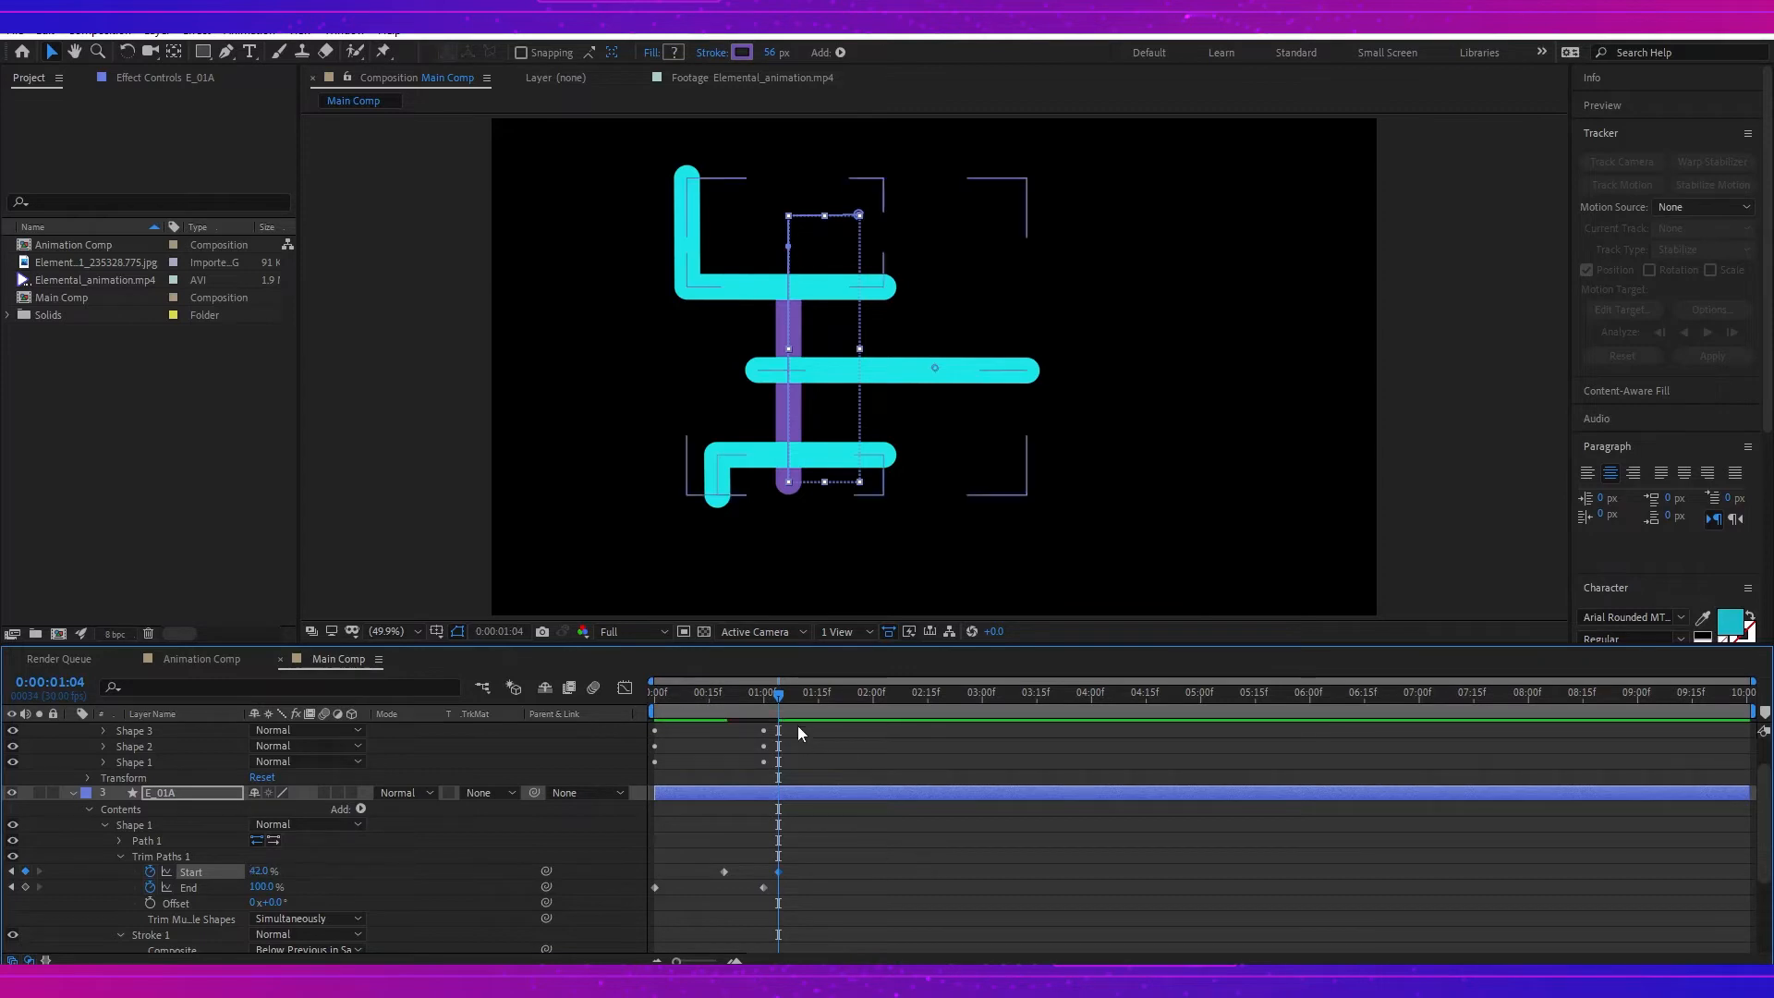
Step: Keyframe the Trim Paths Start of Shape 1 in E_01B from 0% upward to trim the top bar's bent end back to the purple stroke
scroll(783, 707, up, 2)
drag(782, 707, 721, 704)
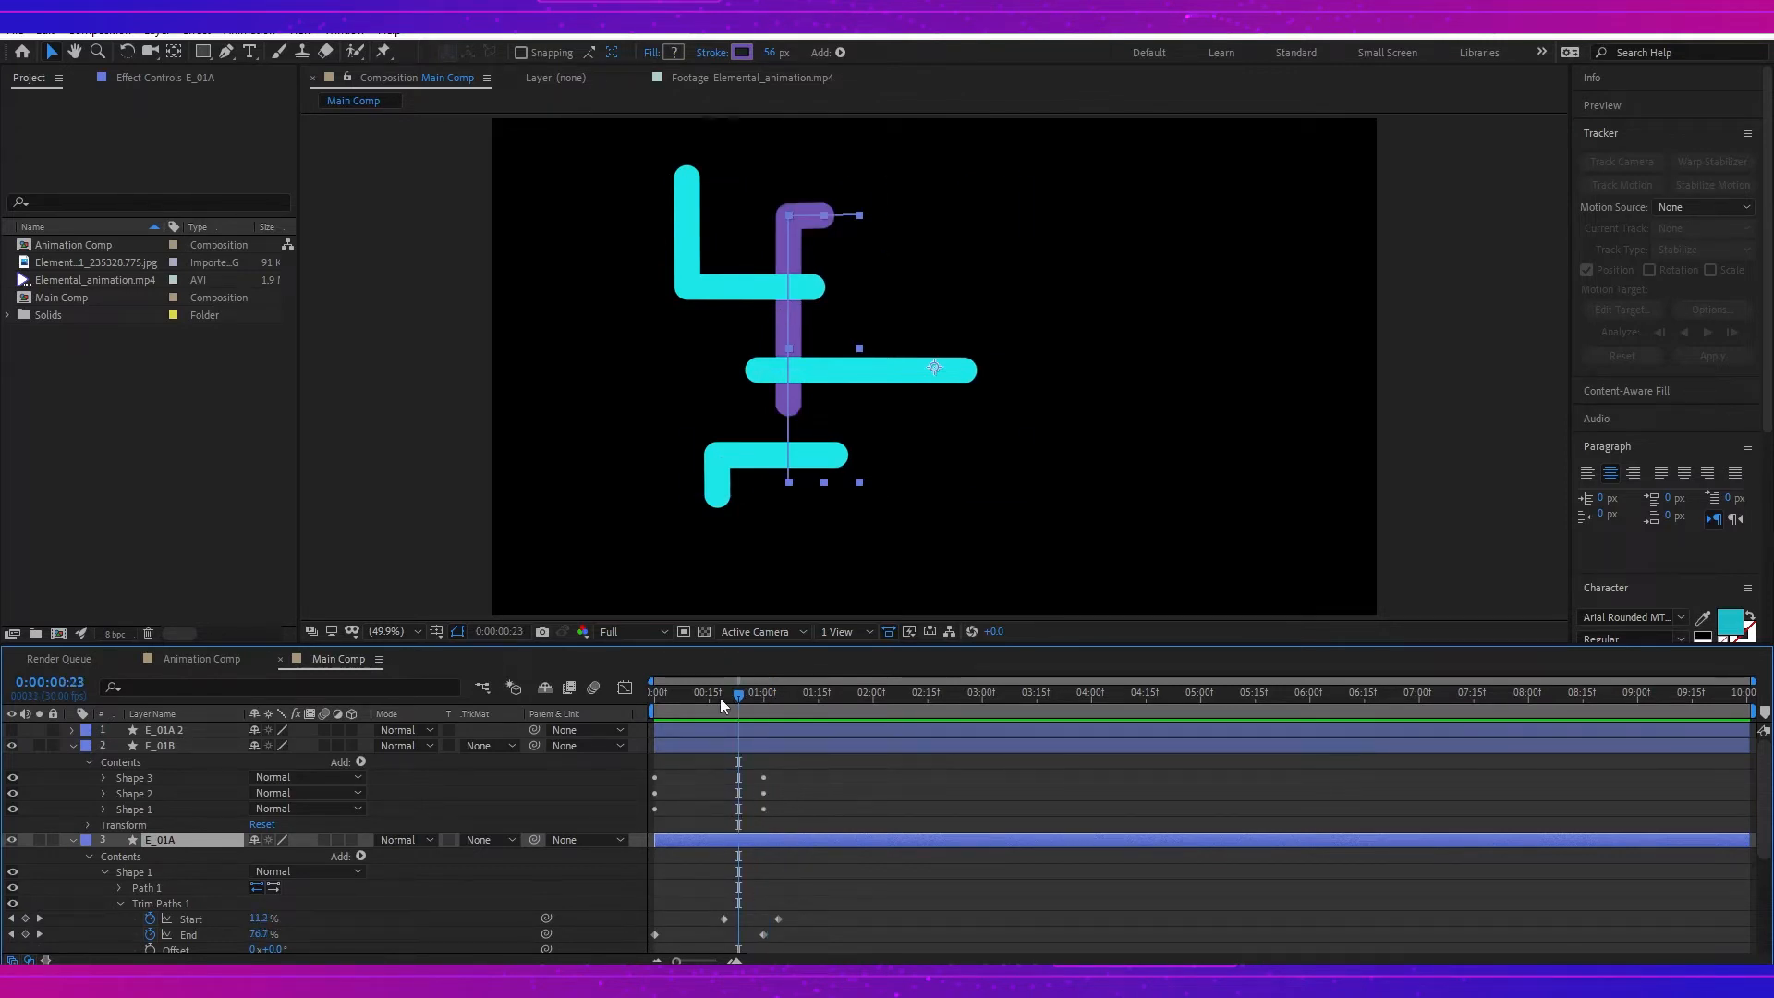
double_click(131, 810)
mouse_move(737, 710)
mouse_down()
mouse_move(676, 728)
mouse_move(765, 700)
mouse_up()
click(120, 819)
click(119, 803)
click(150, 820)
drag(260, 819, 374, 825)
mouse_move(768, 709)
mouse_down()
mouse_move(787, 721)
mouse_move(683, 700)
mouse_move(752, 700)
mouse_up()
Step: Reverse the path direction of Shape 2 in E_01B so the middle bar draws from right to left
click(104, 756)
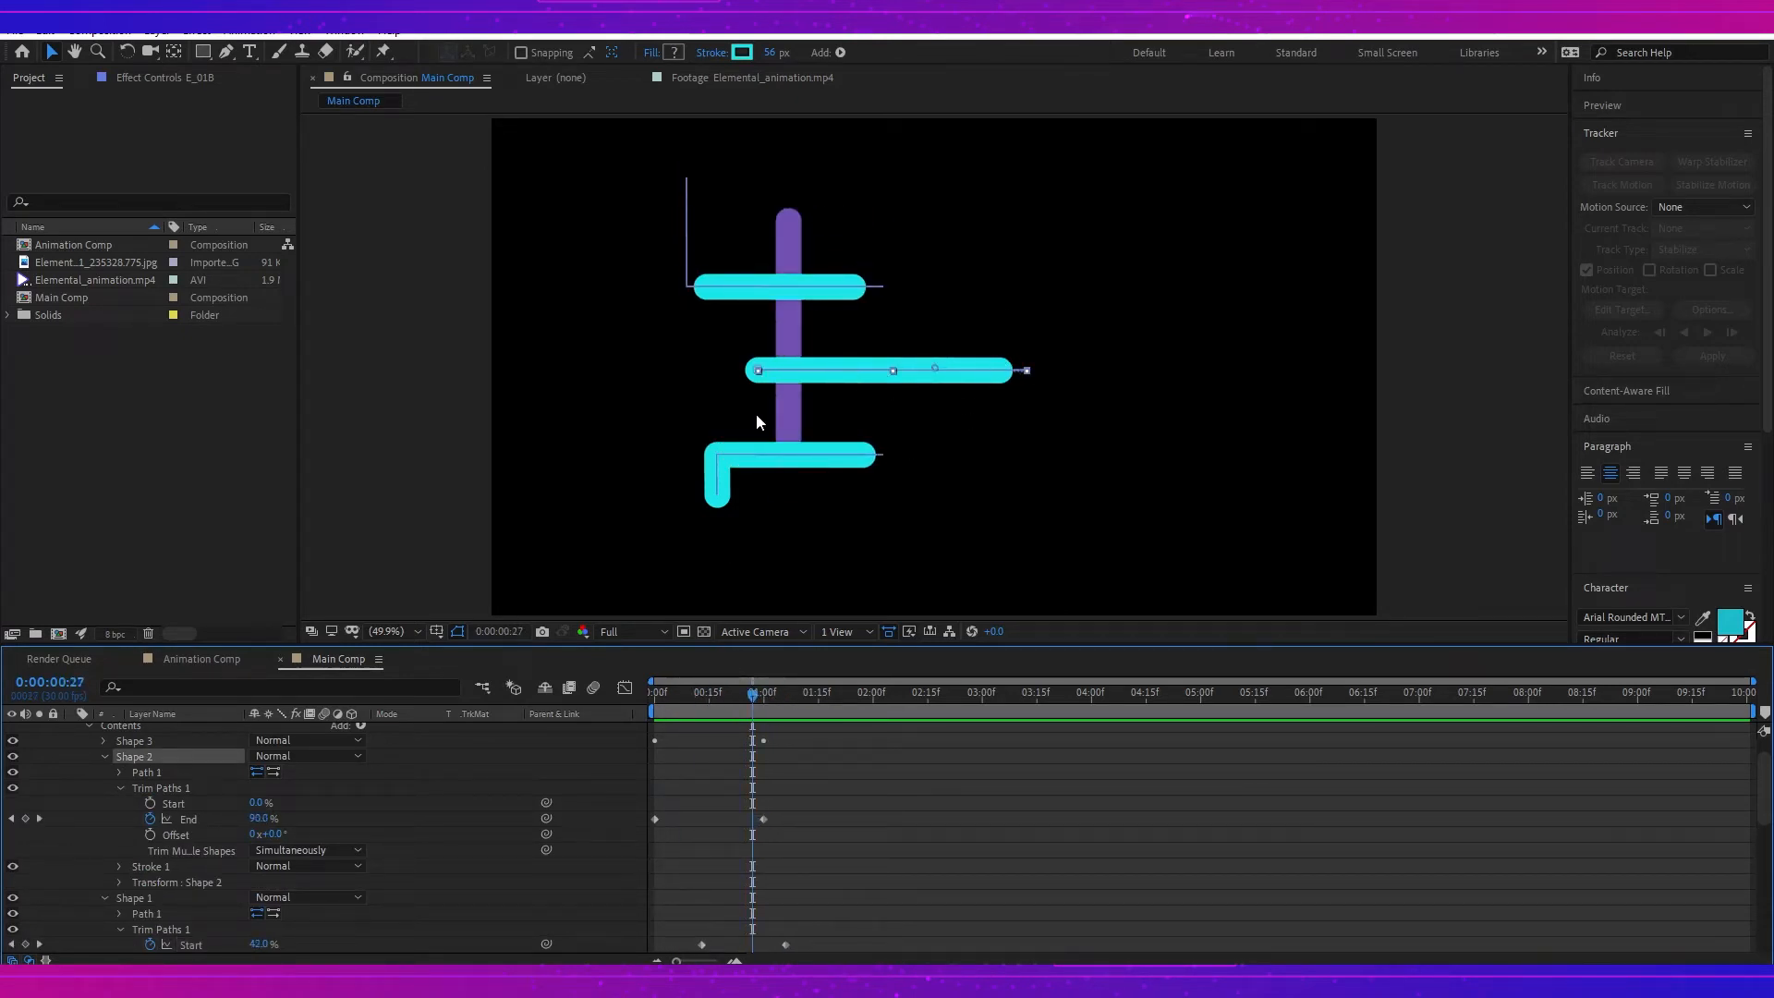
drag(754, 701, 716, 703)
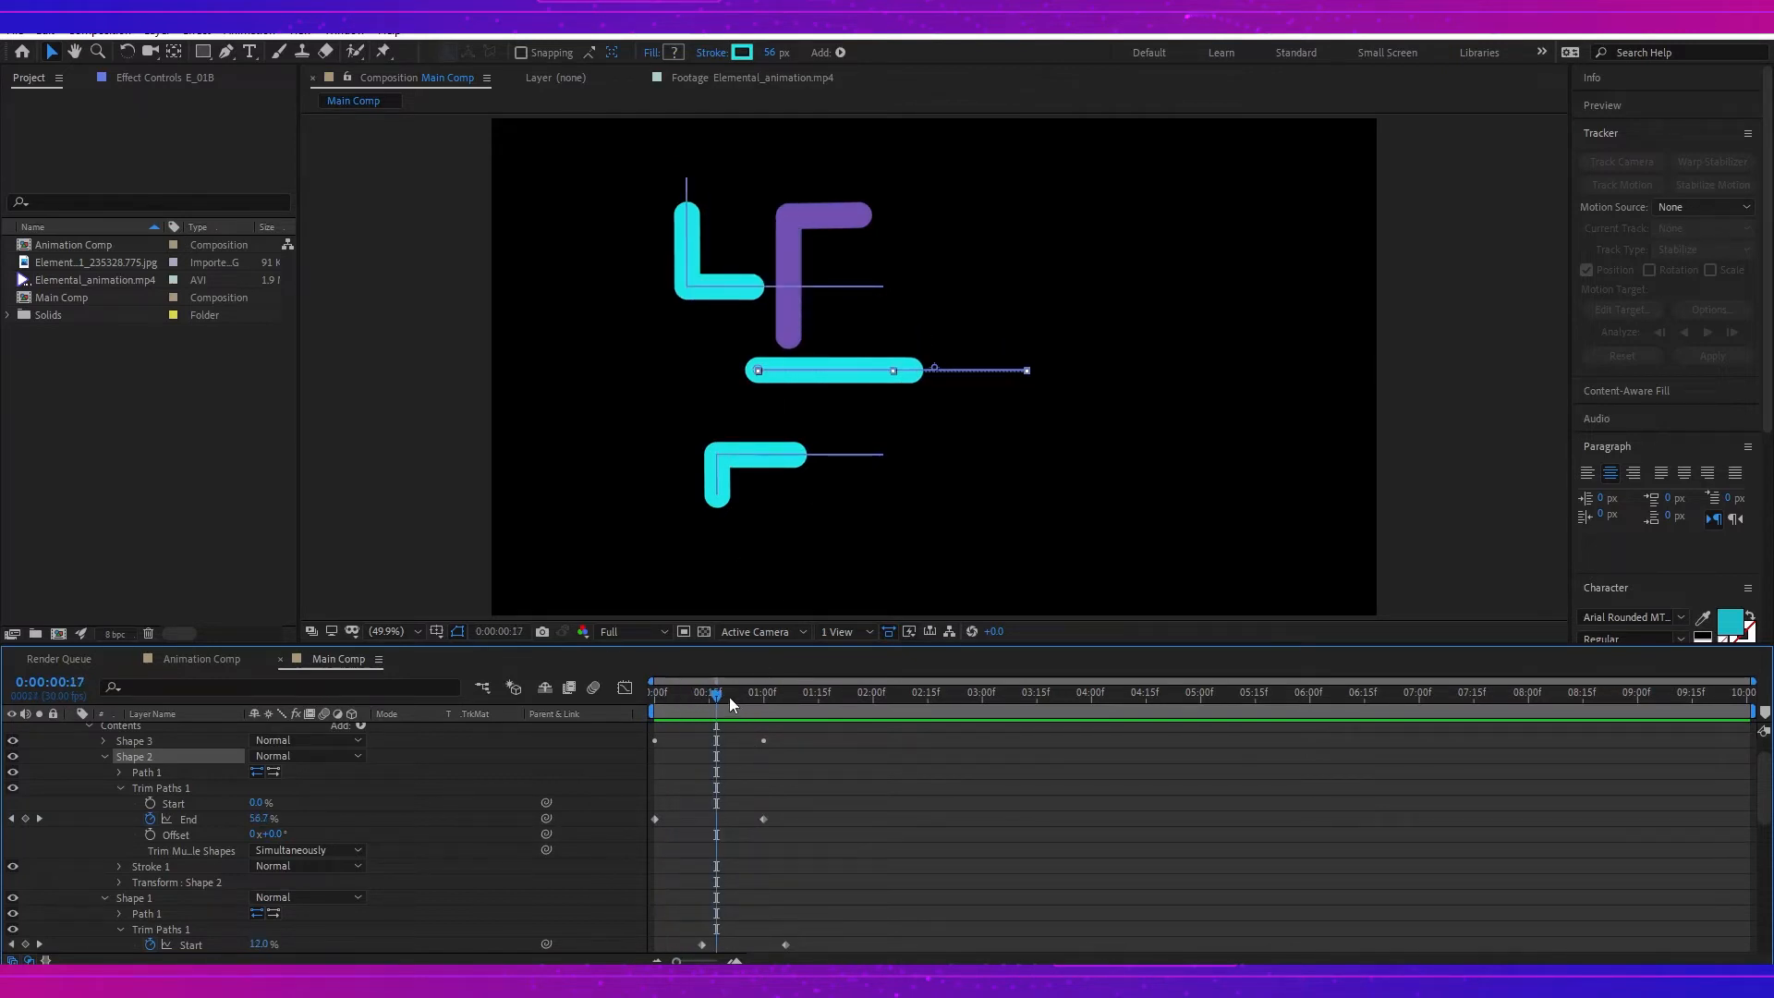
mouse_move(728, 699)
mouse_down()
mouse_move(763, 704)
mouse_move(713, 700)
mouse_up()
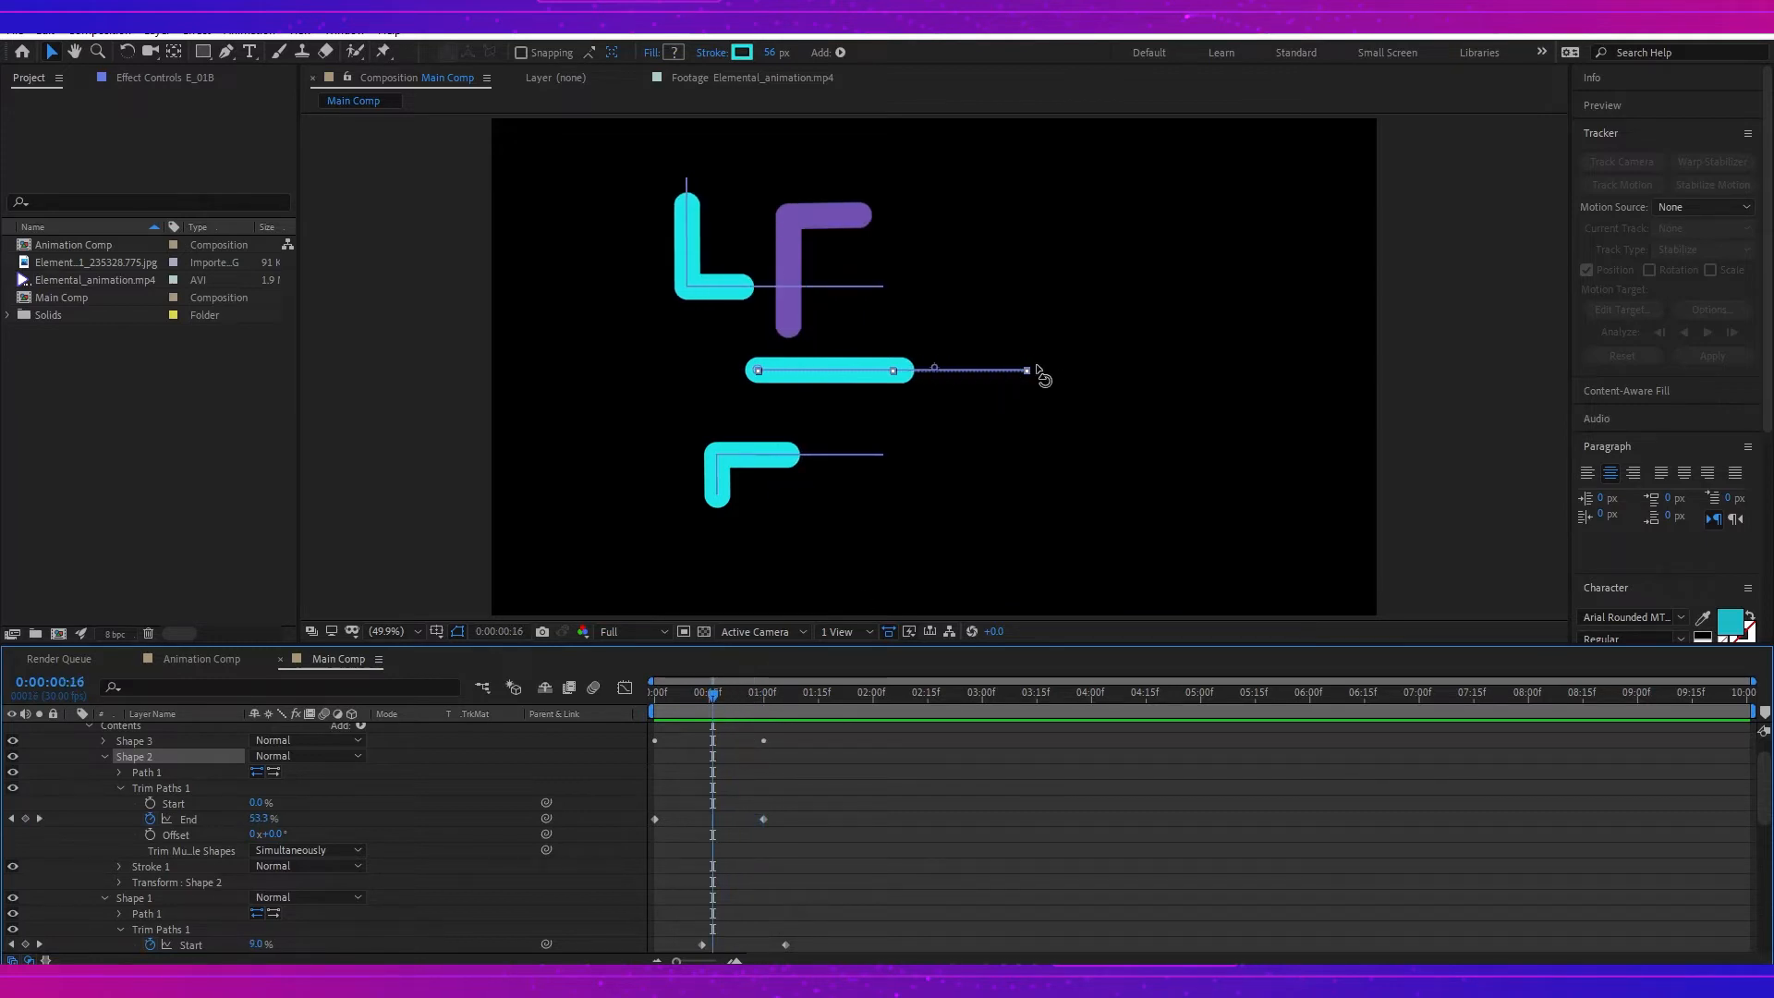
key(space)
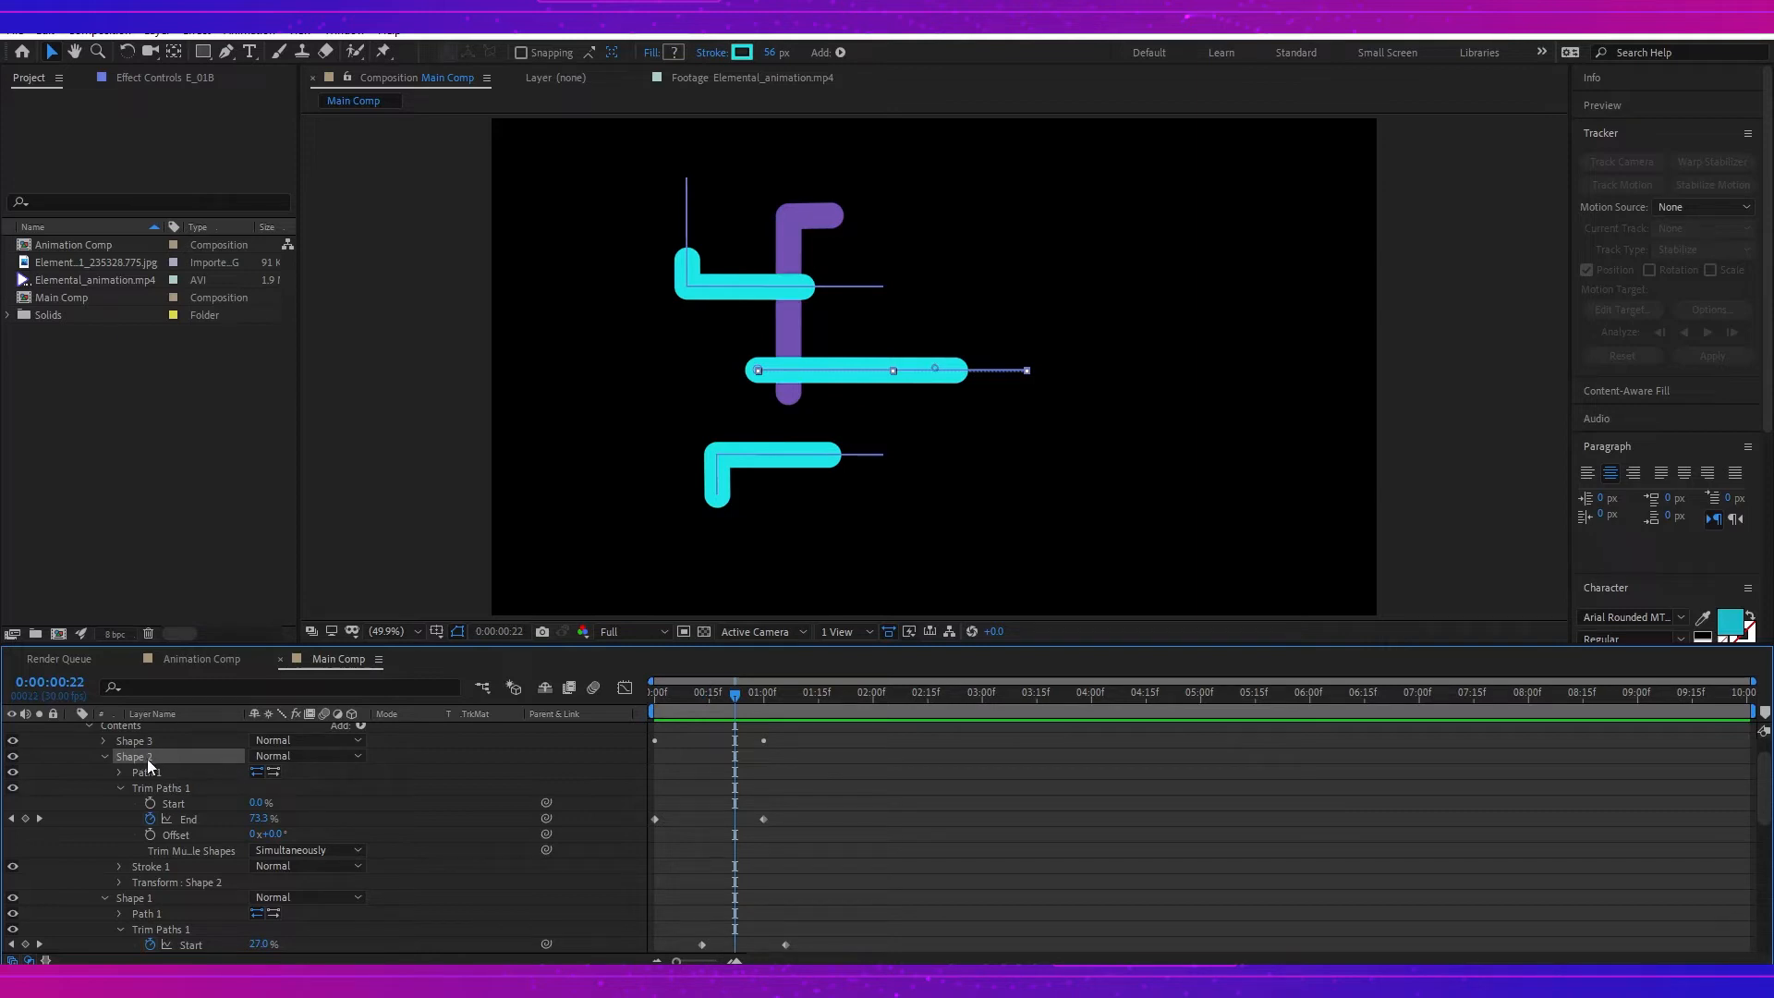
click(274, 772)
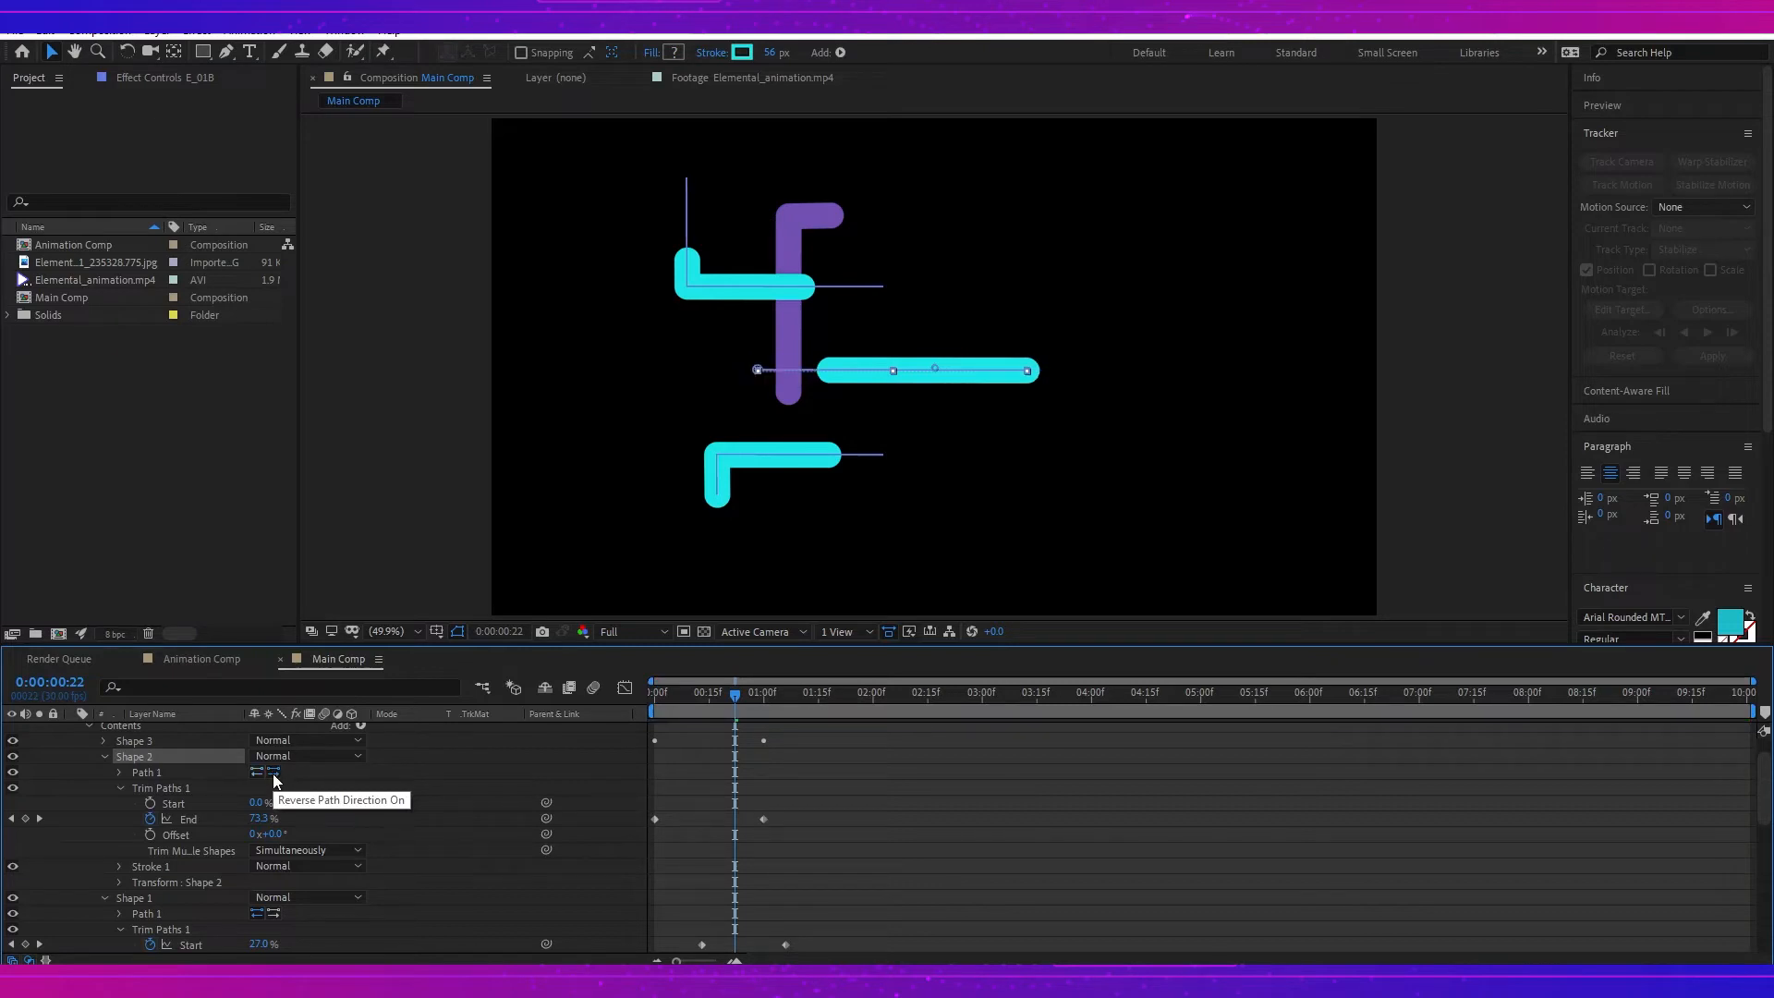
drag(741, 701, 700, 719)
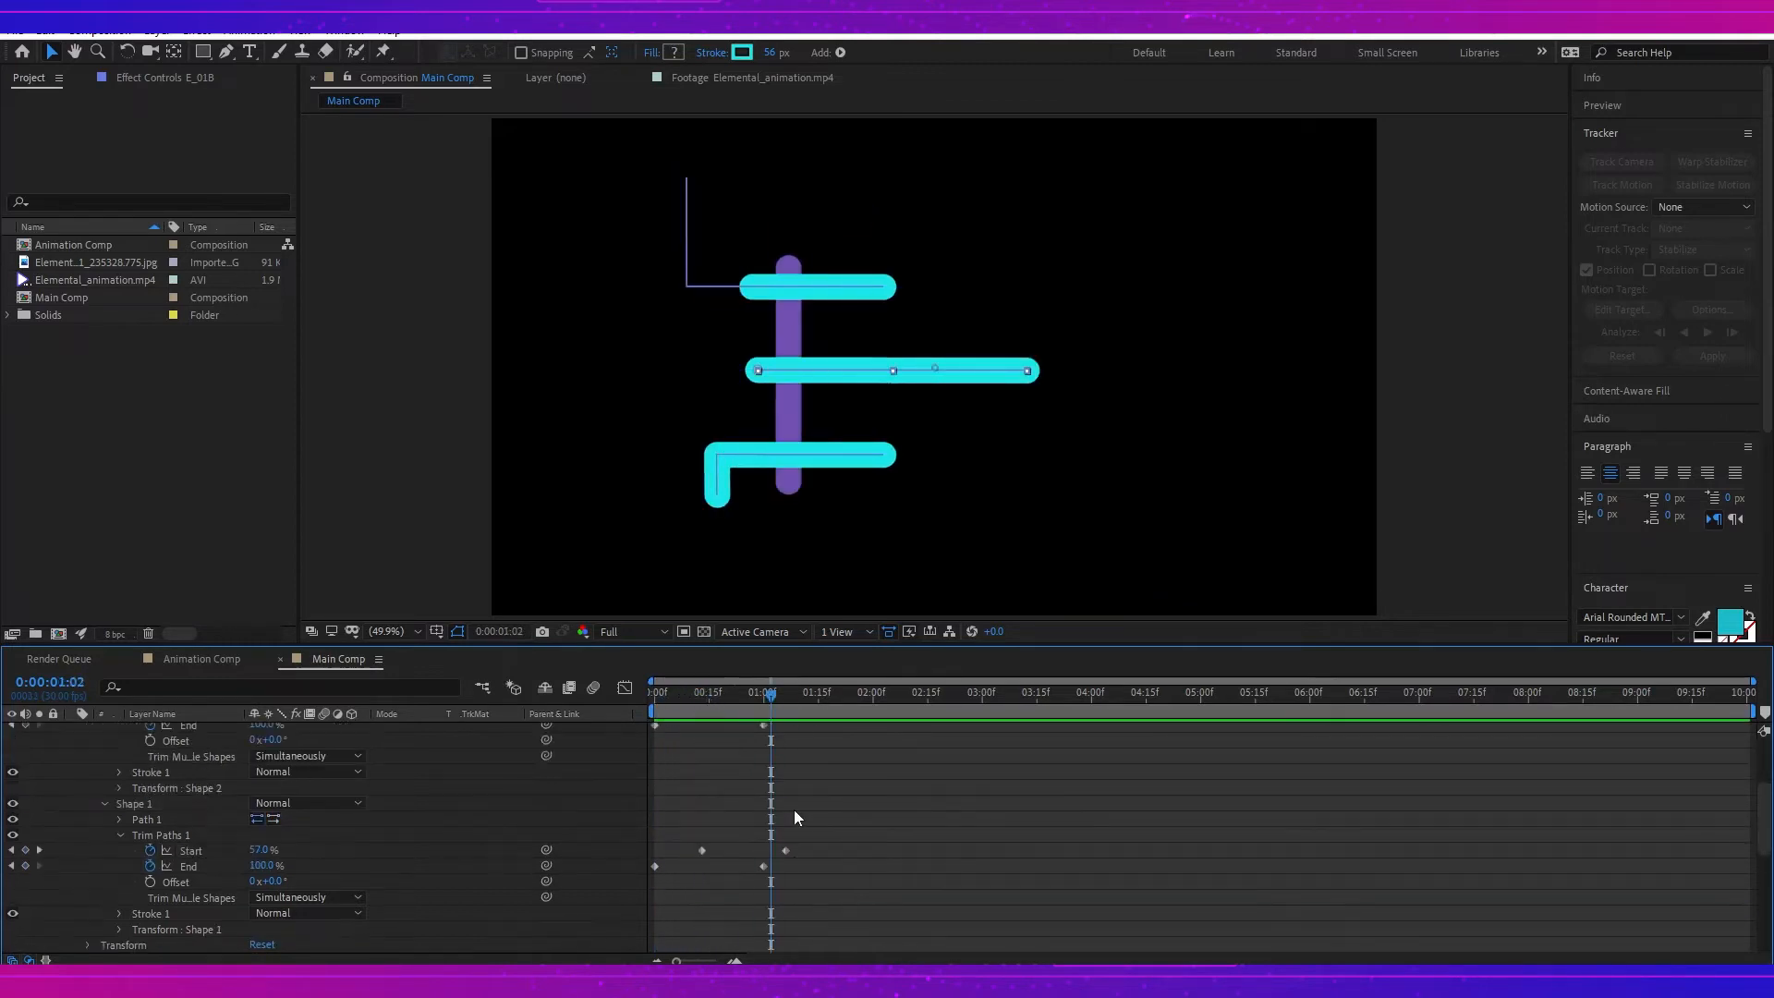
Step: Keyframe the Trim Paths Start of Shape 2 in E_01B up to 62% to shorten the middle bar's right end
click(785, 701)
click(352, 847)
drag(352, 847, 332, 856)
click(264, 841)
key(Return)
Step: Keyframe the Trim Paths Start of Shape 3 in E_01B from 0% to 54.3%, trimming the bottom bar's bent end
drag(783, 699, 707, 721)
drag(707, 698, 789, 707)
scroll(789, 707, down, 2)
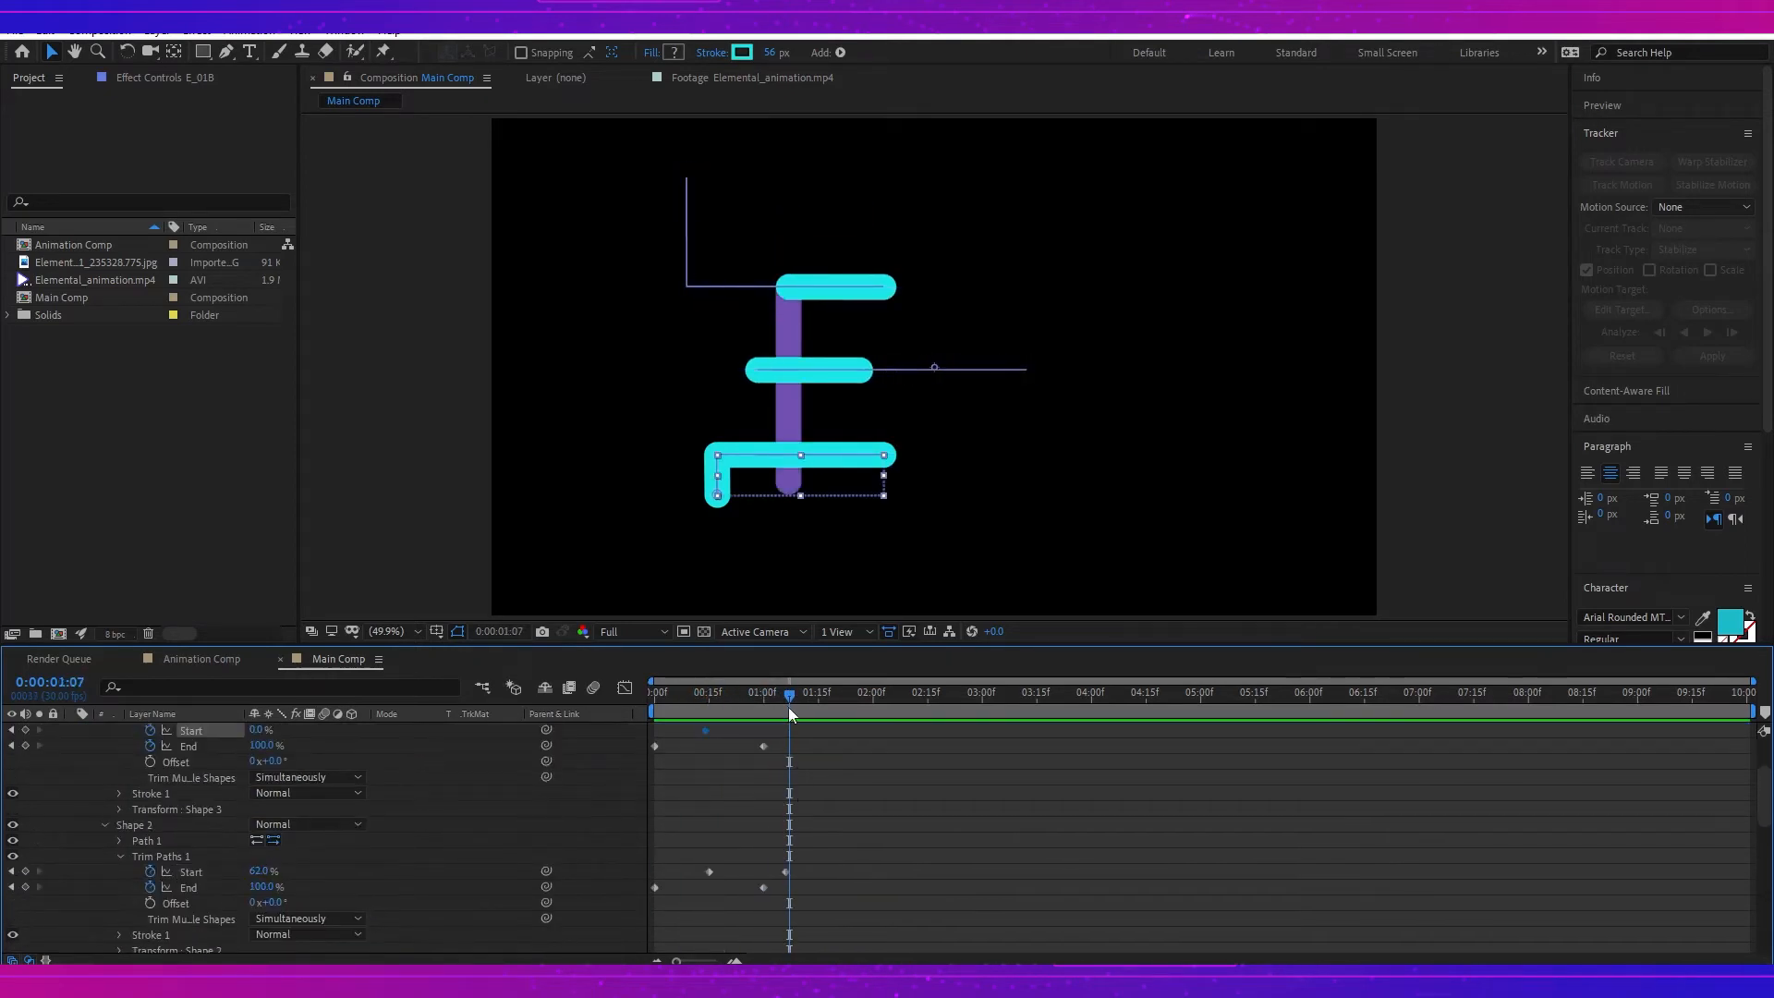
scroll(312, 792, up, 1)
drag(268, 777, 772, 787)
click(790, 719)
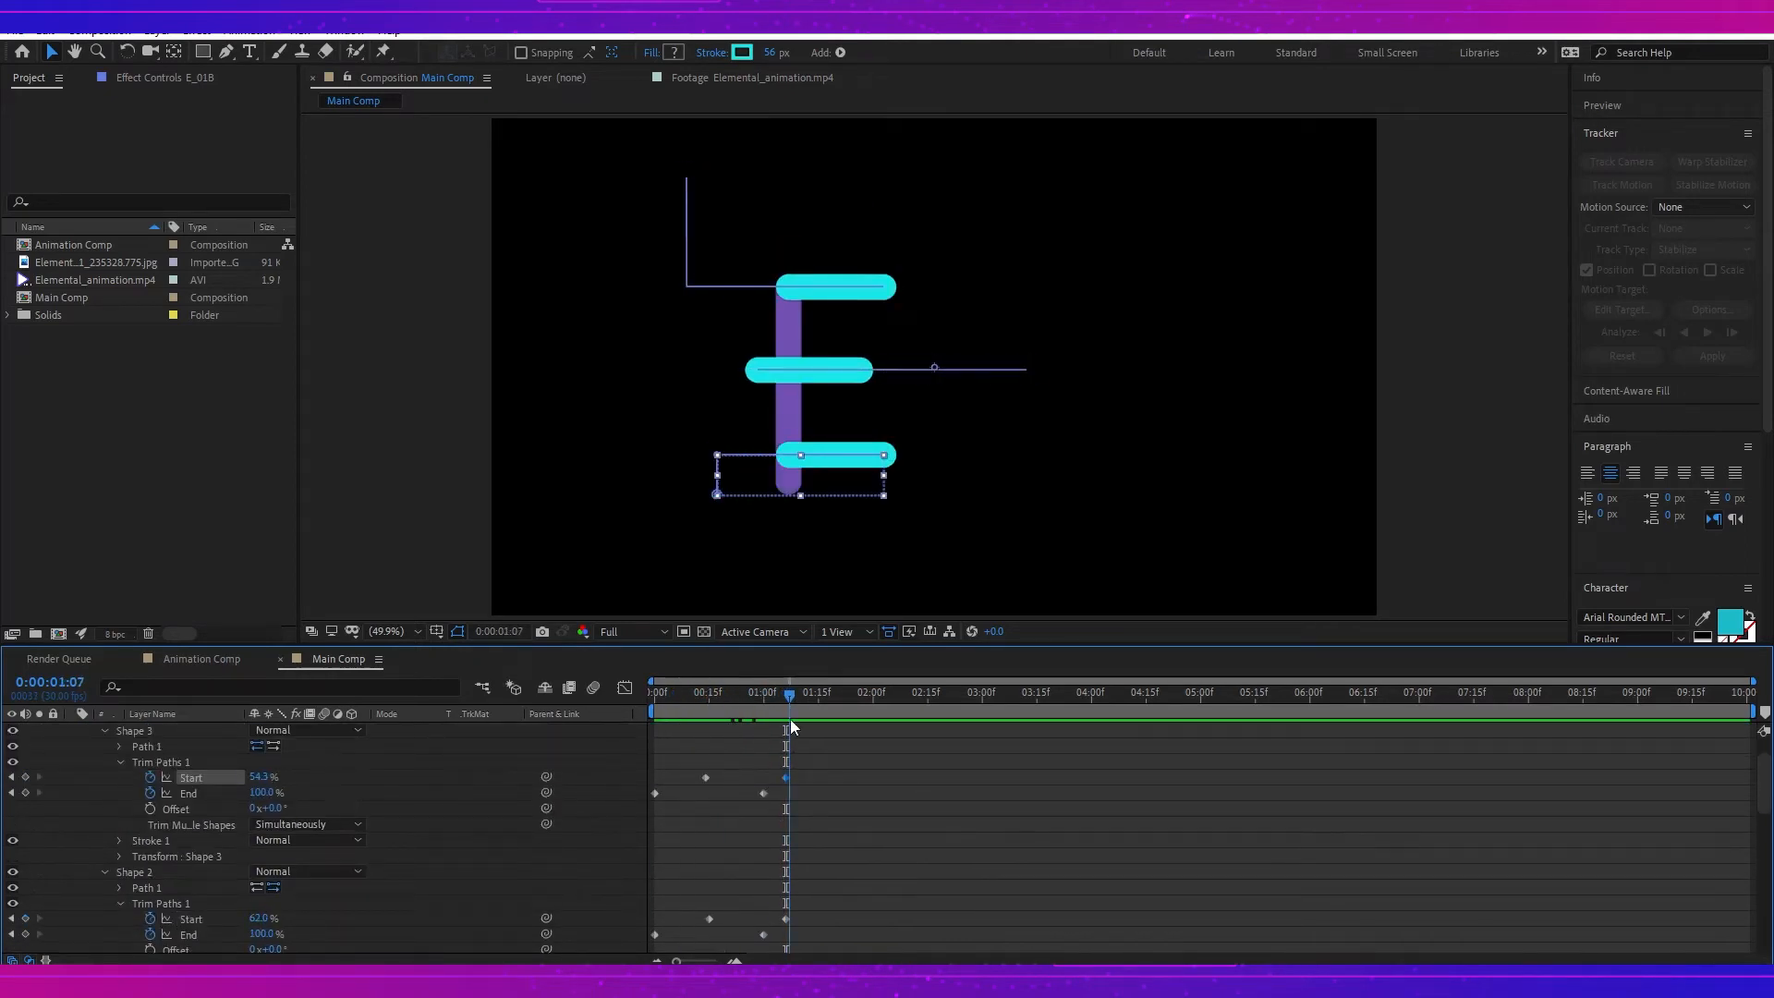
Step: Set the blending mode of the E_01B layer to Overlay
scroll(117, 804, up, 1)
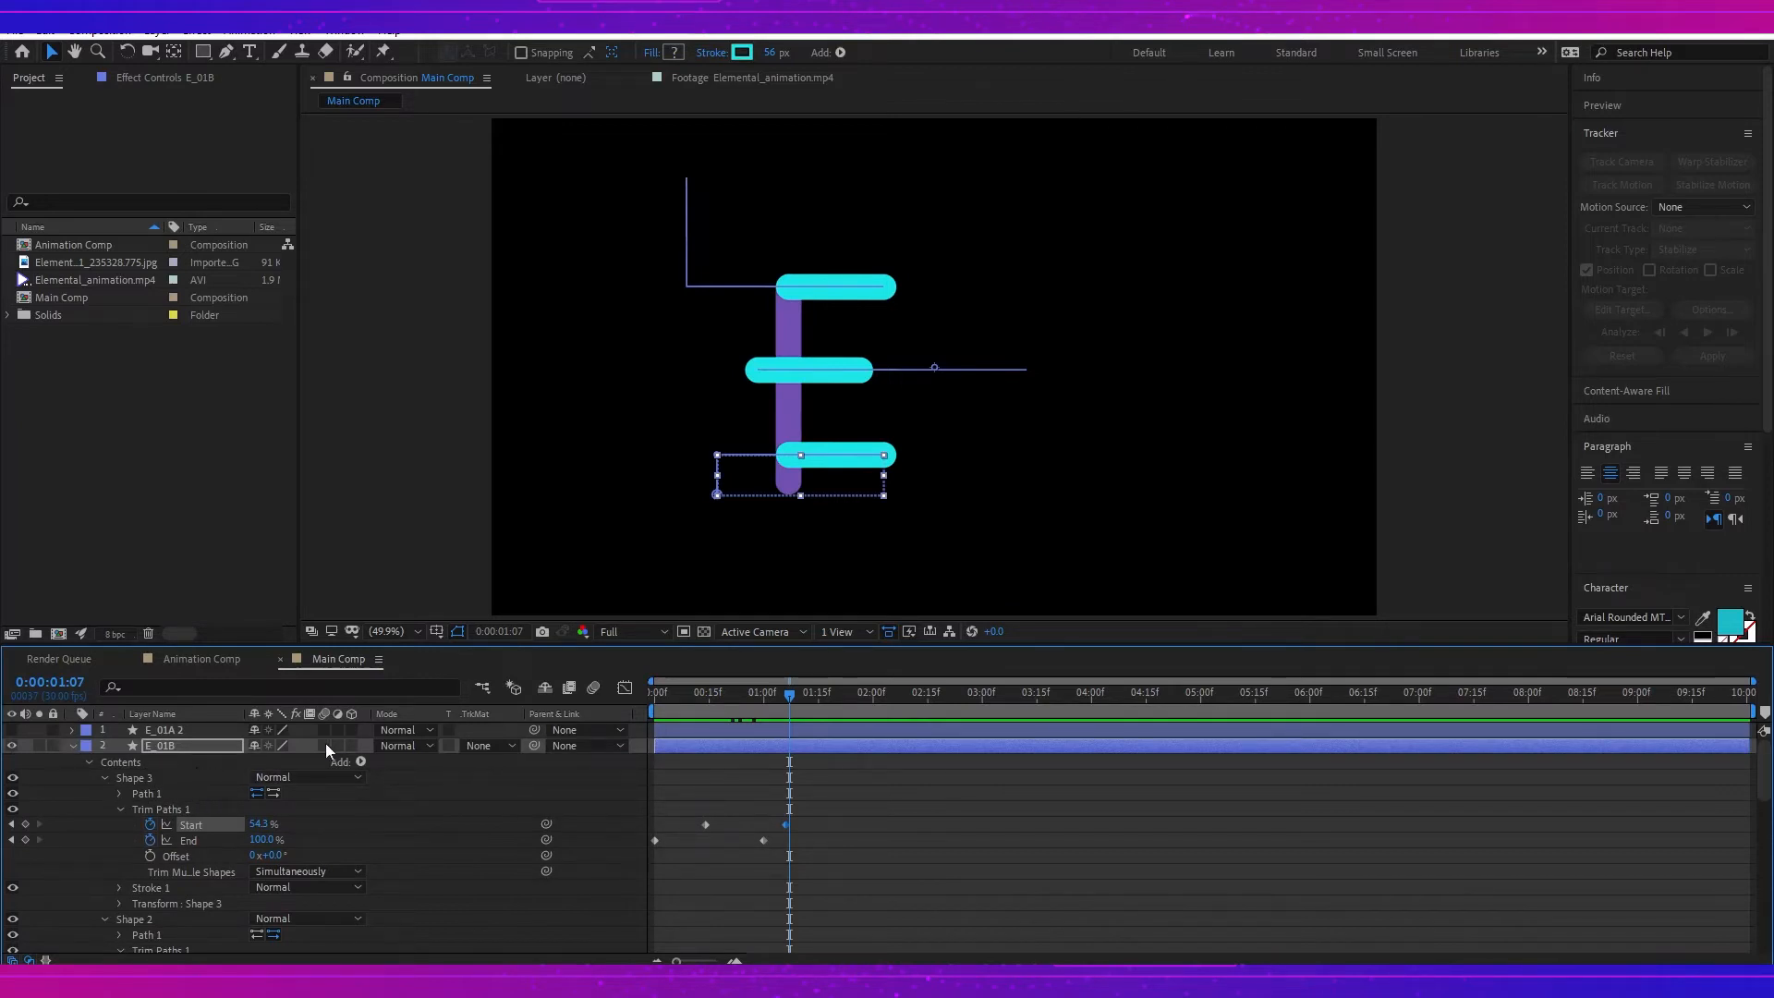
click(424, 744)
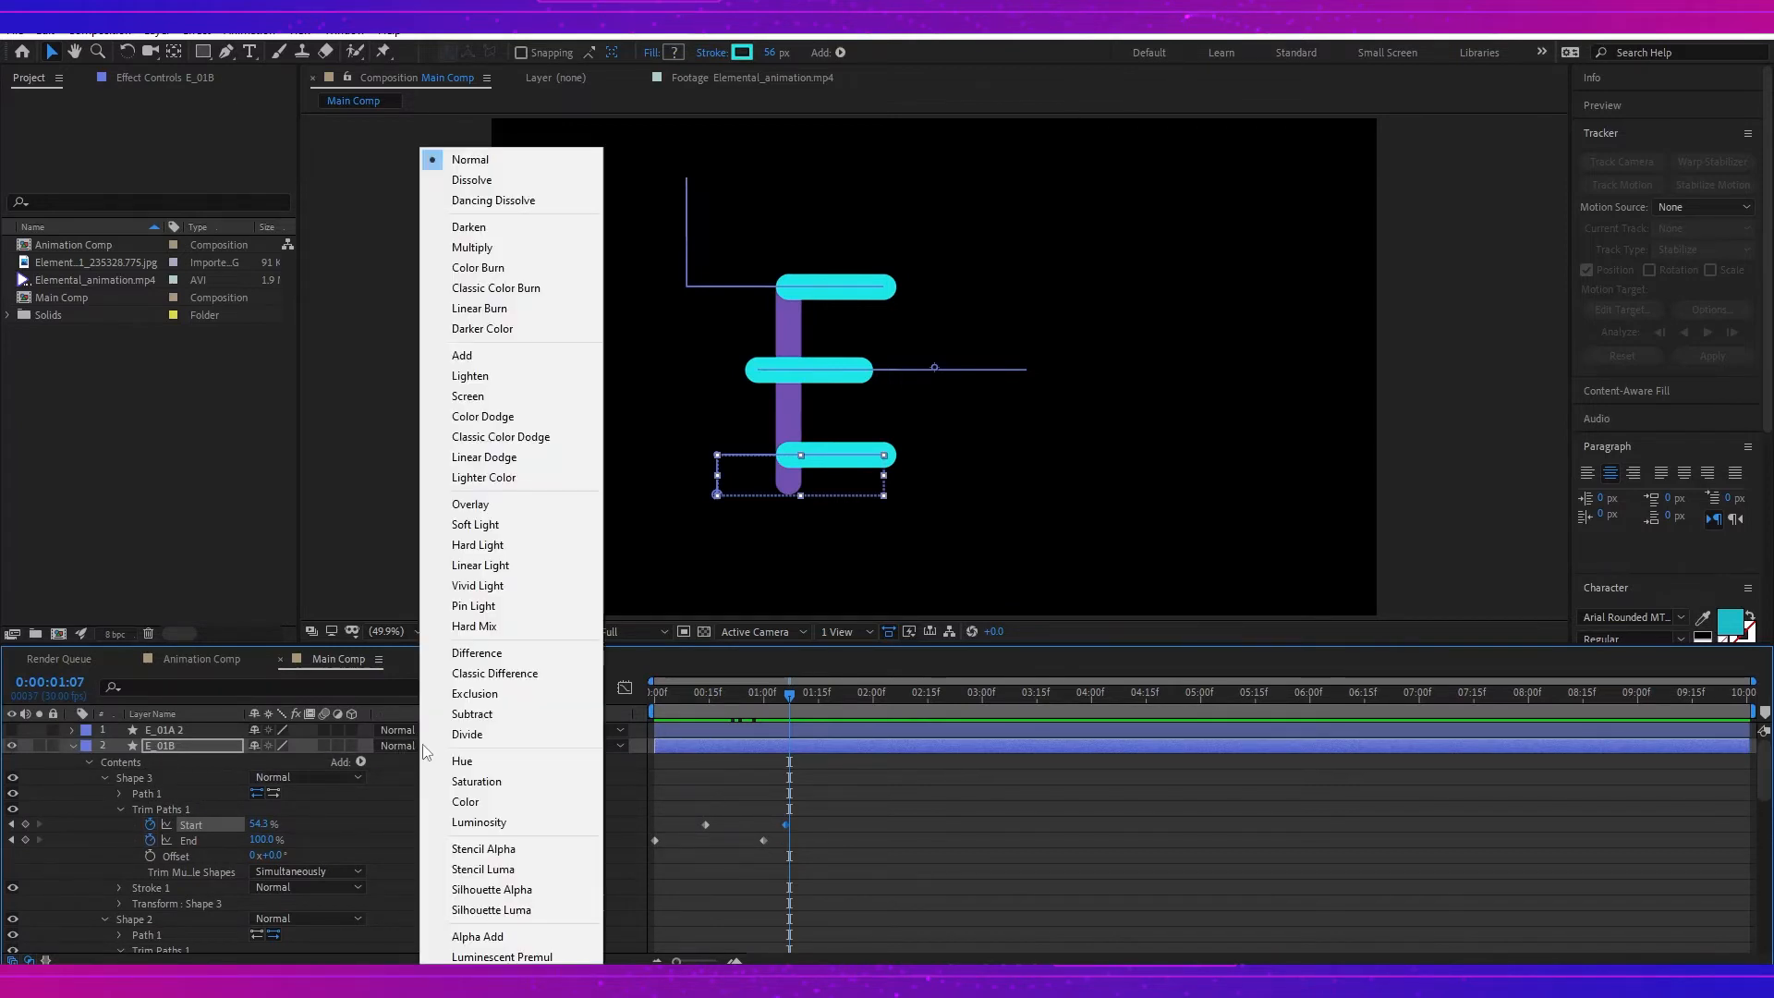
click(392, 798)
click(412, 740)
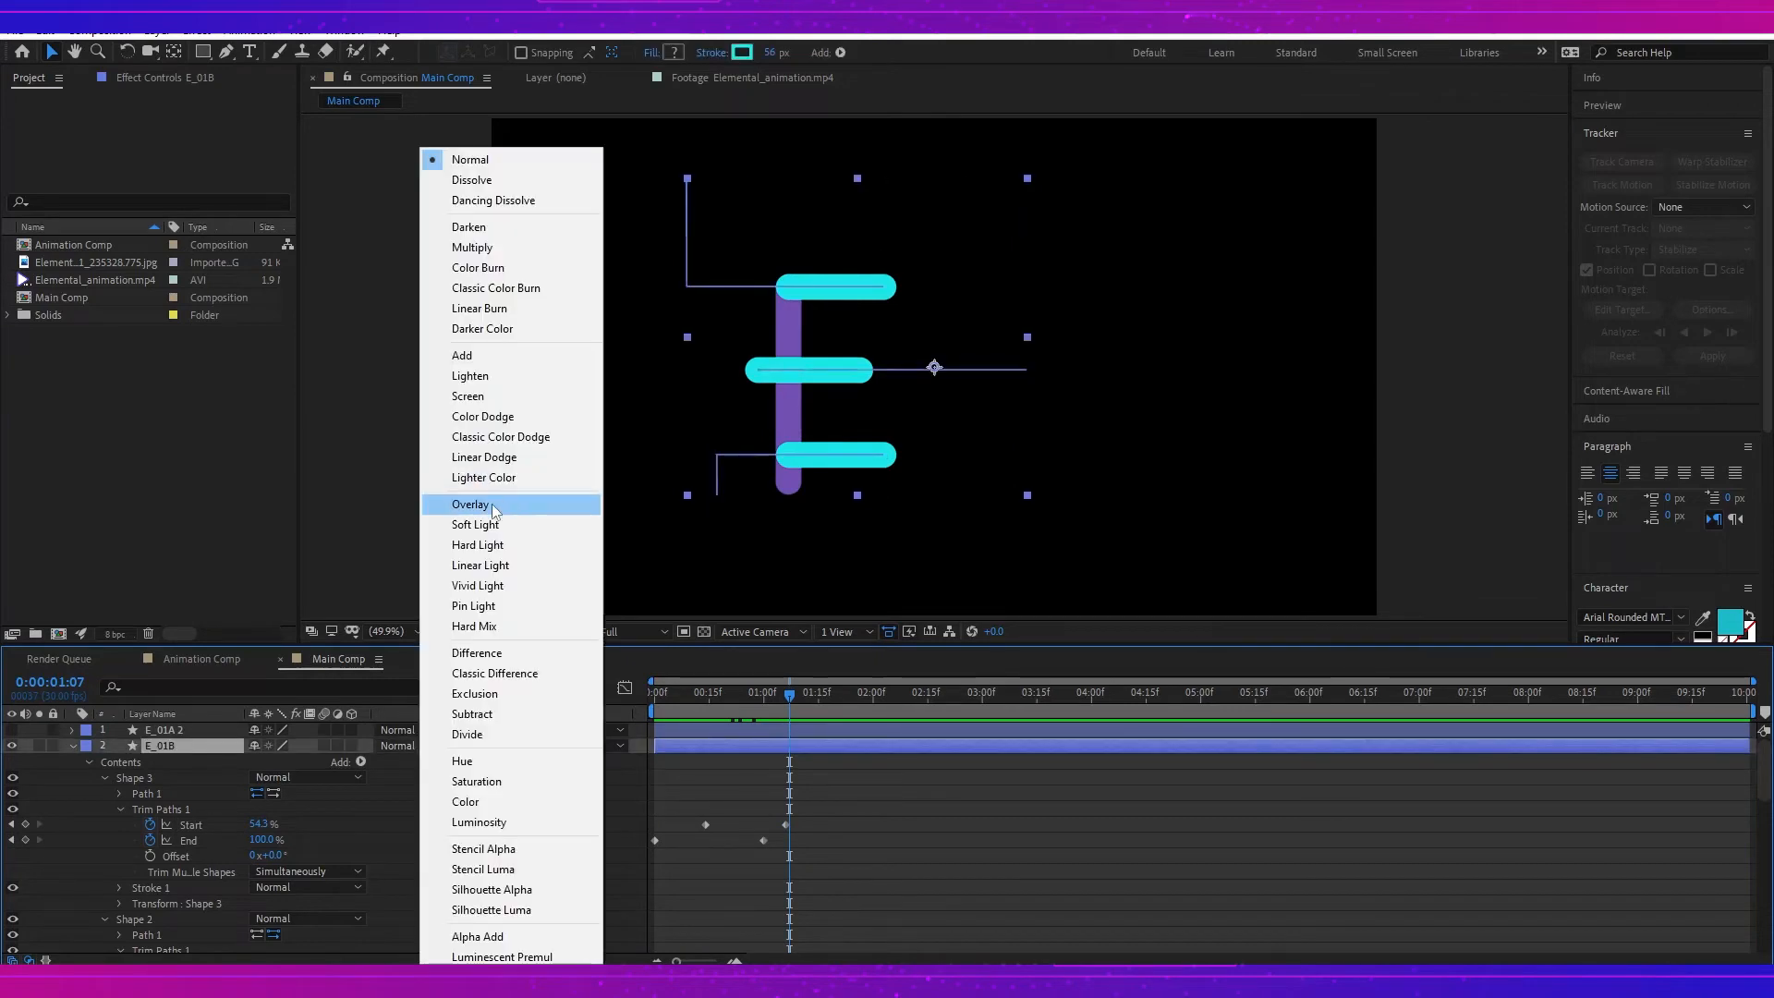
click(518, 504)
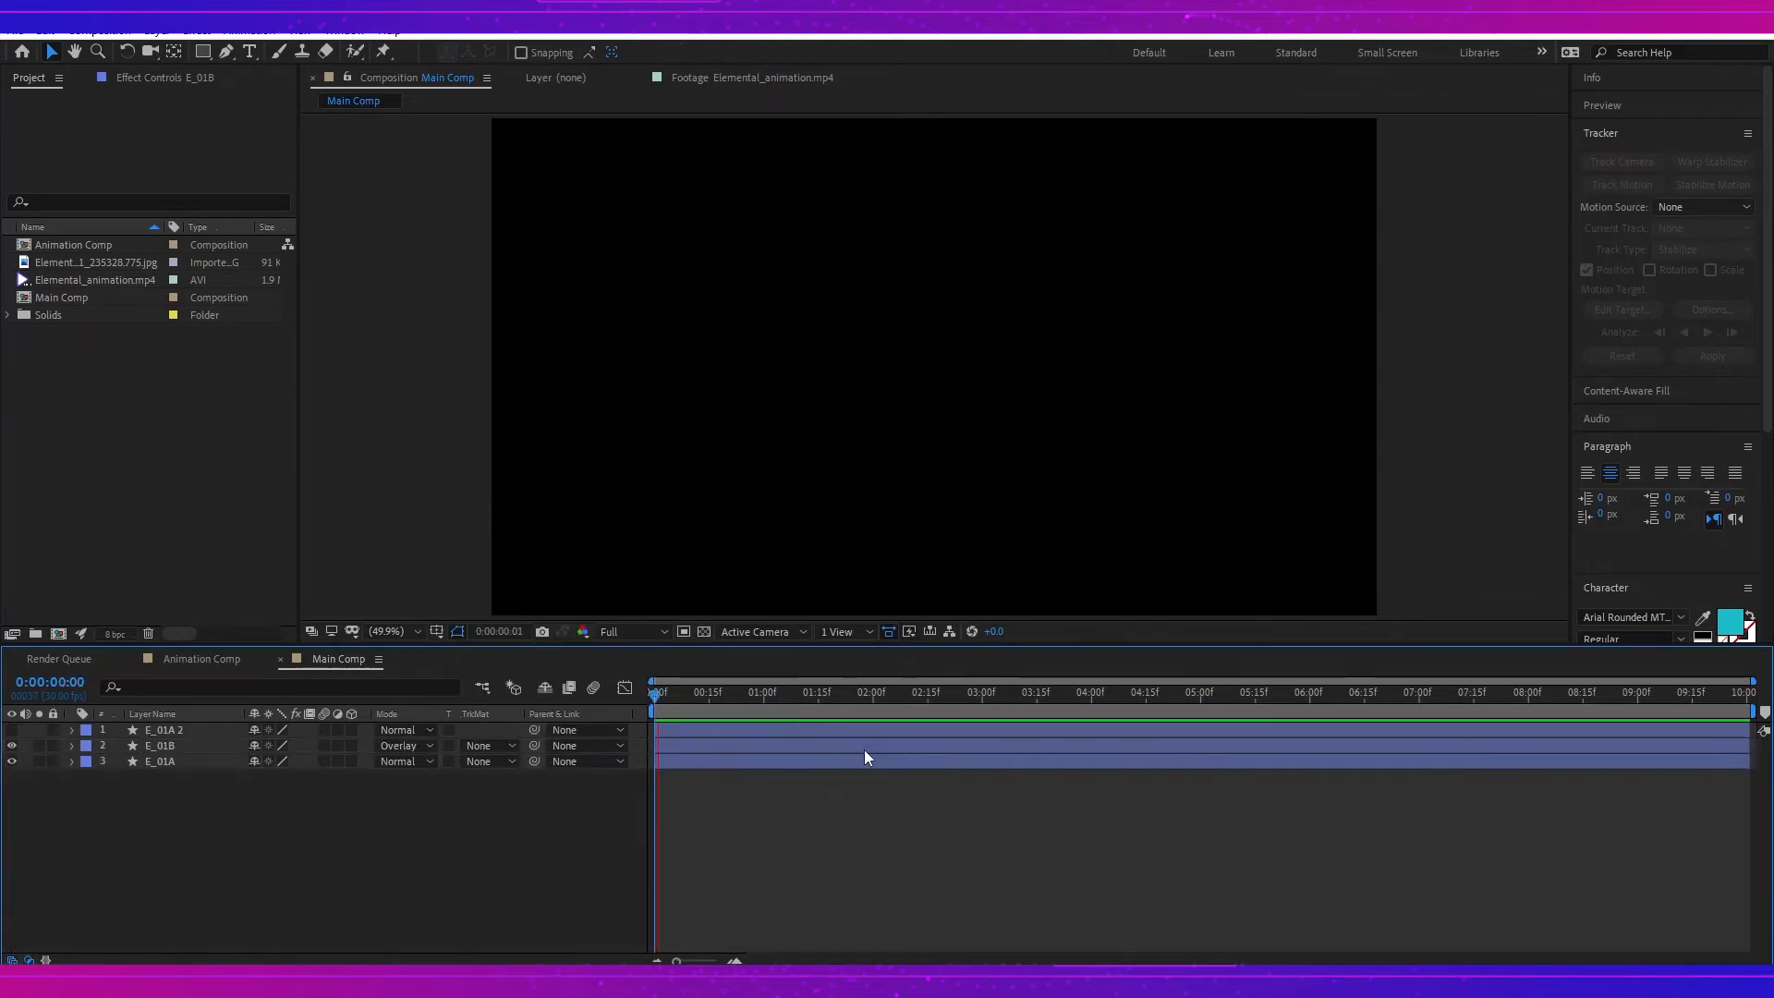
Step: Preview the E animation and check it against the Elemental_animation.mp4 reference footage
key(space)
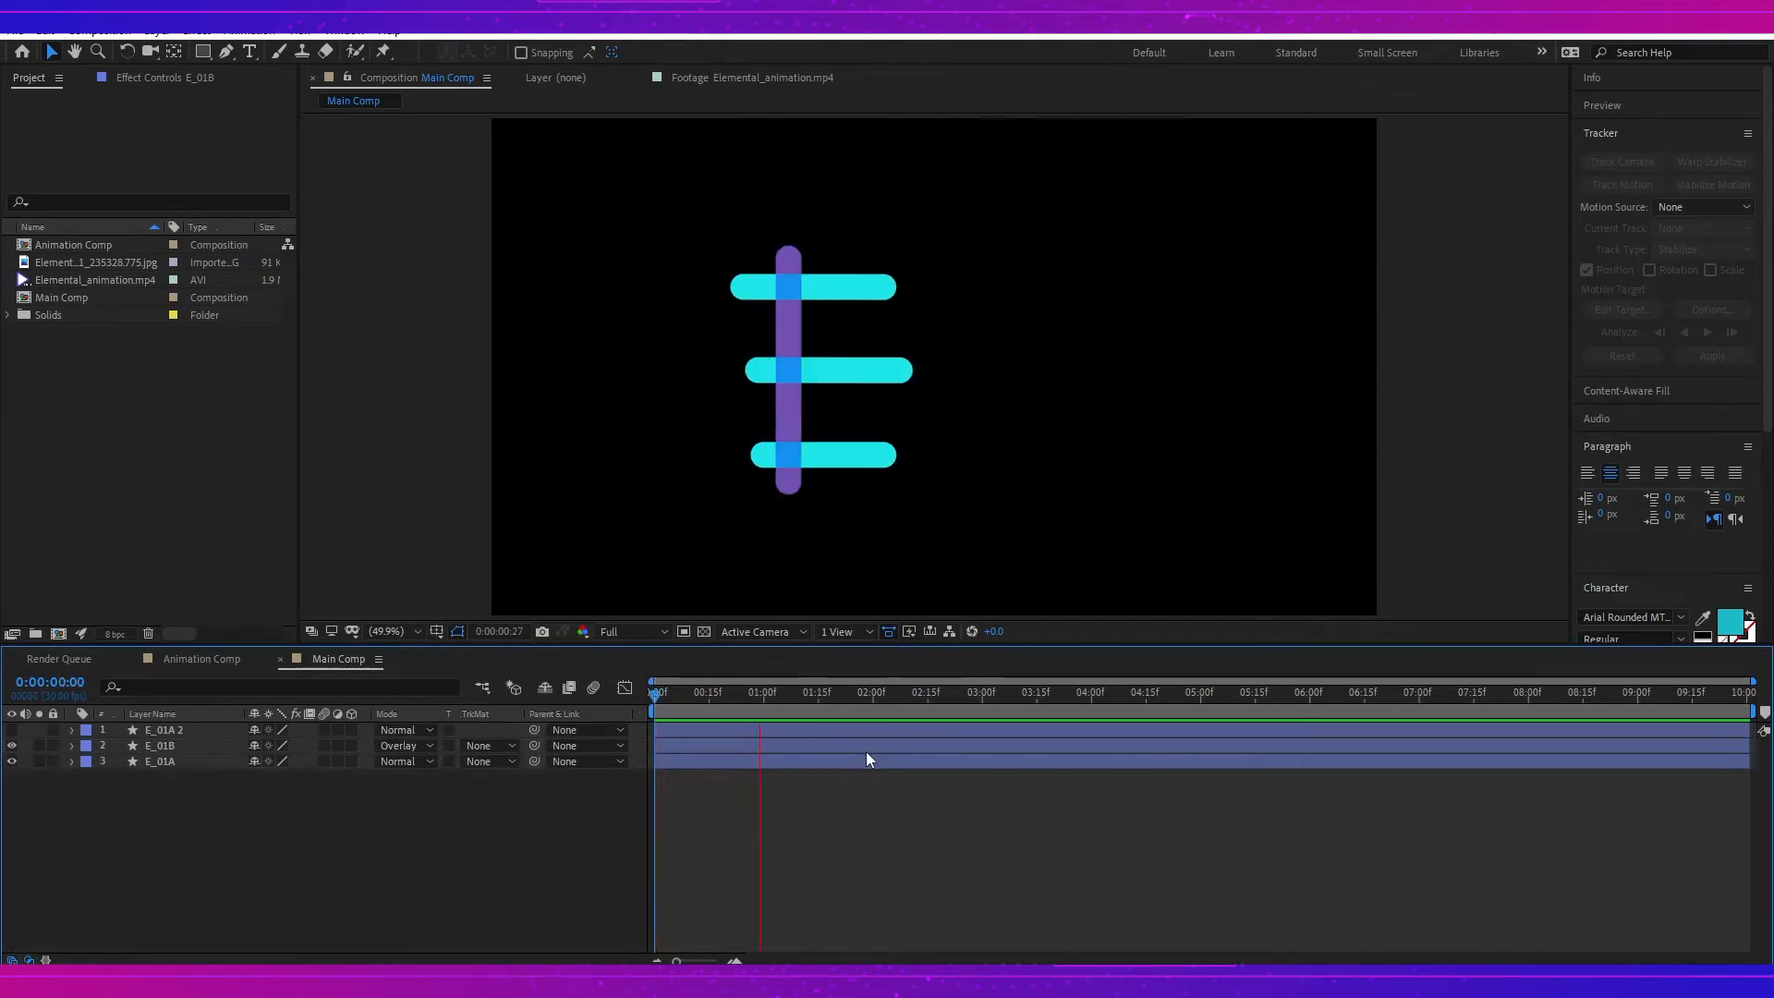
drag(736, 691, 798, 684)
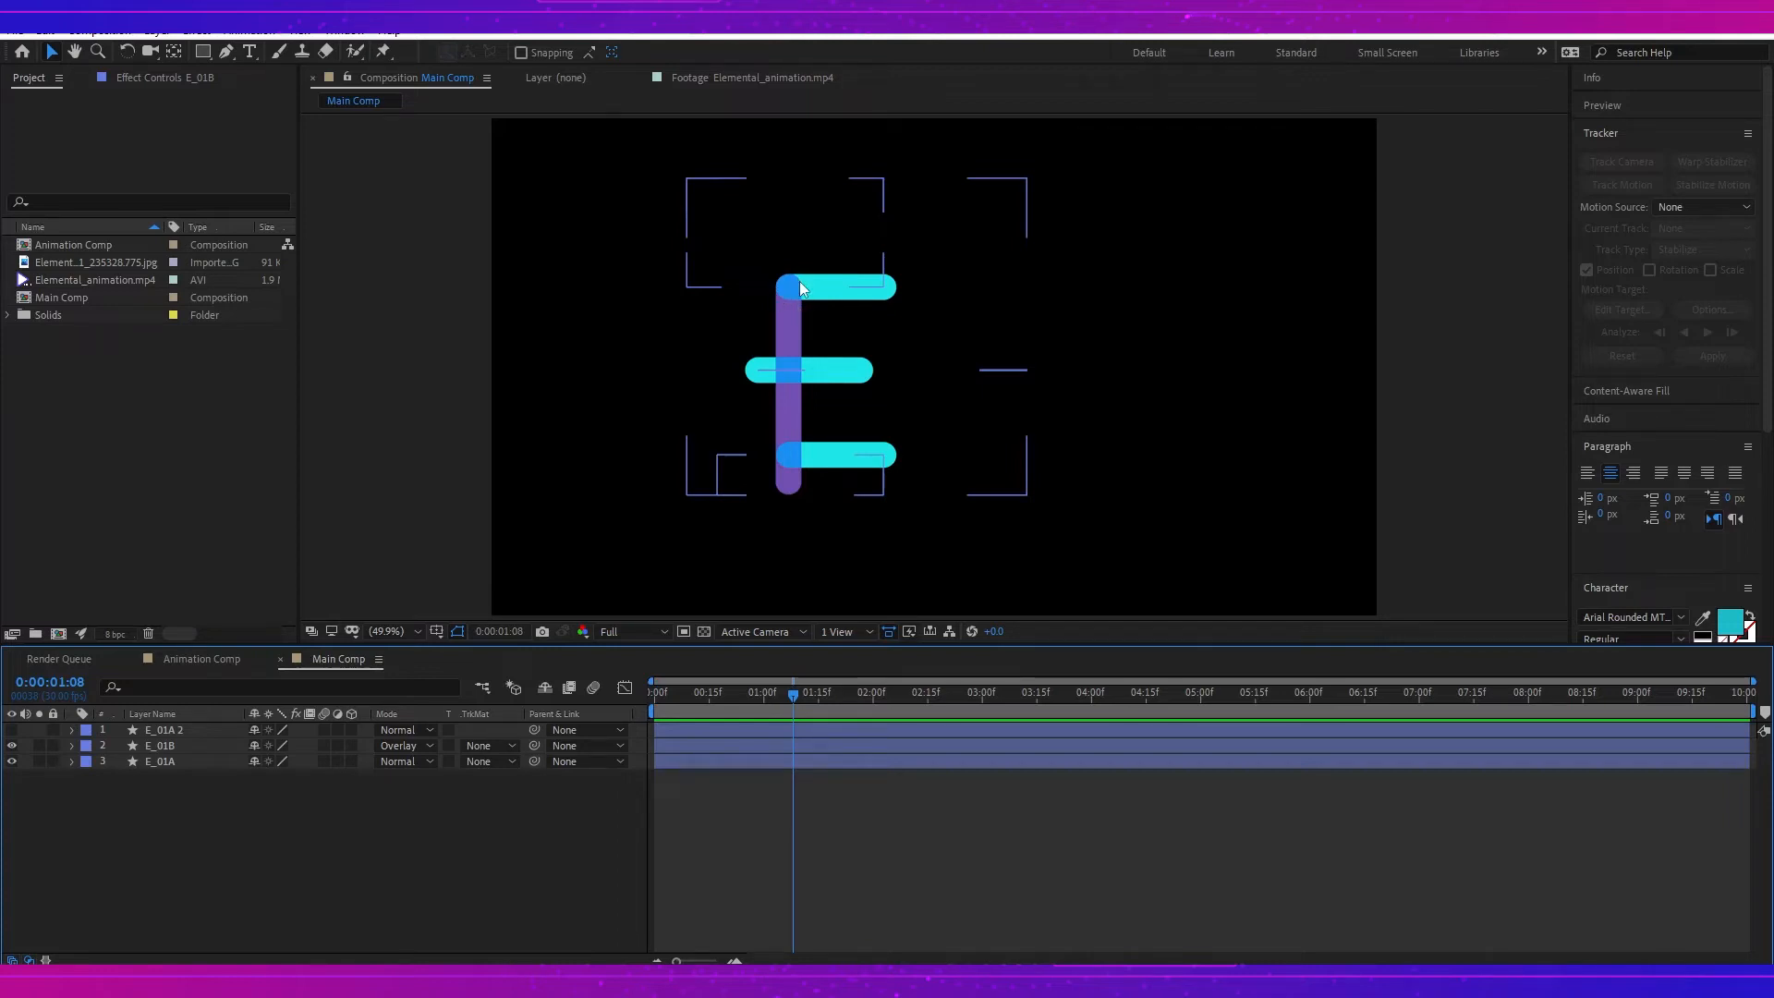
click(719, 79)
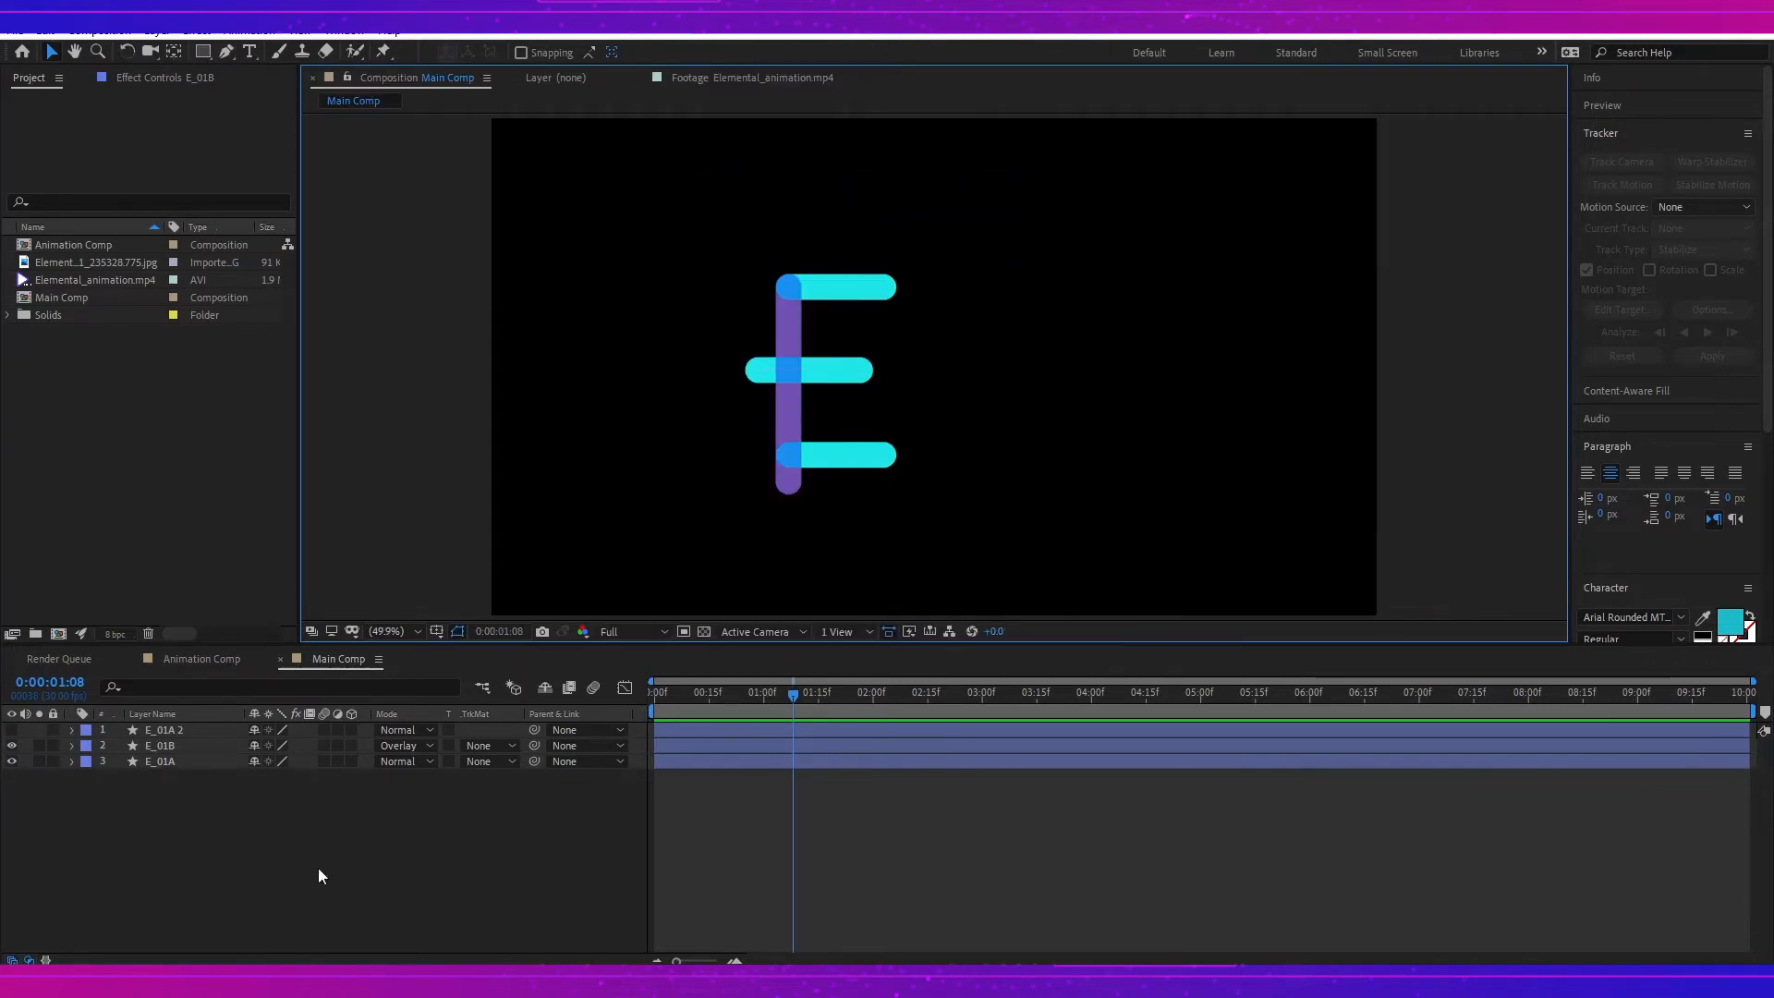
click(315, 867)
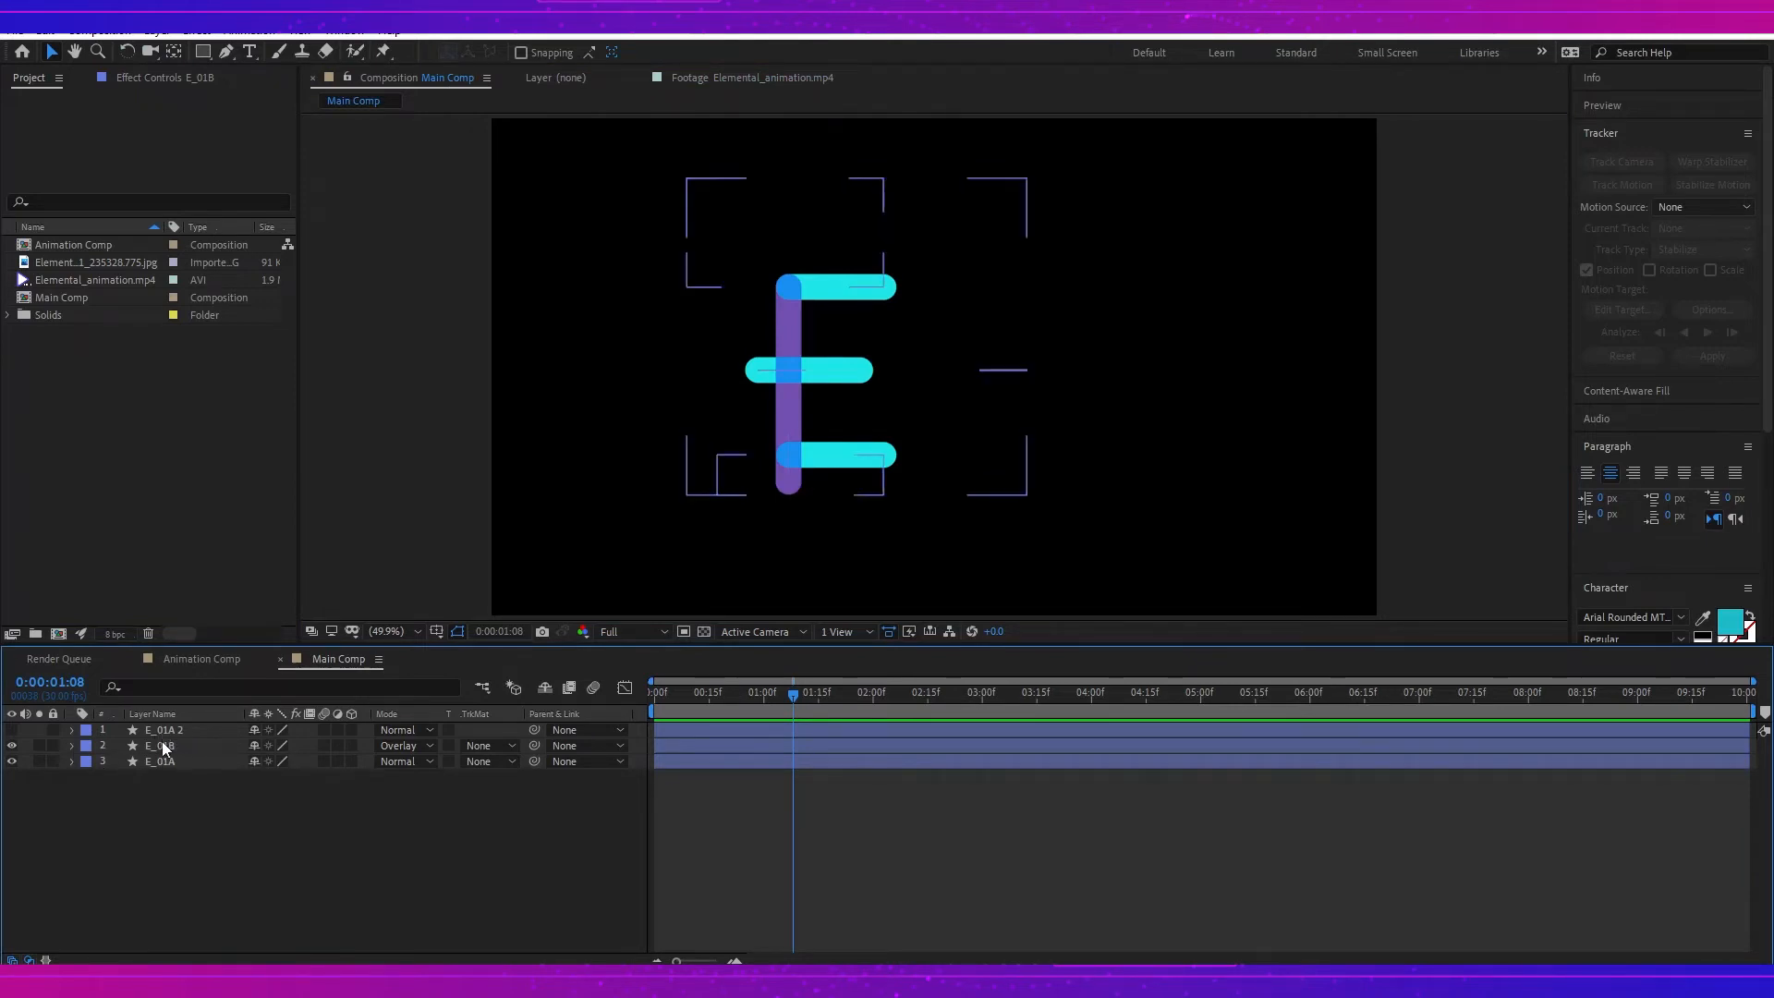
Step: Draw a rectangular mask on the E_01B layer around the middle bar's left end, up to the stem's left edge
click(168, 745)
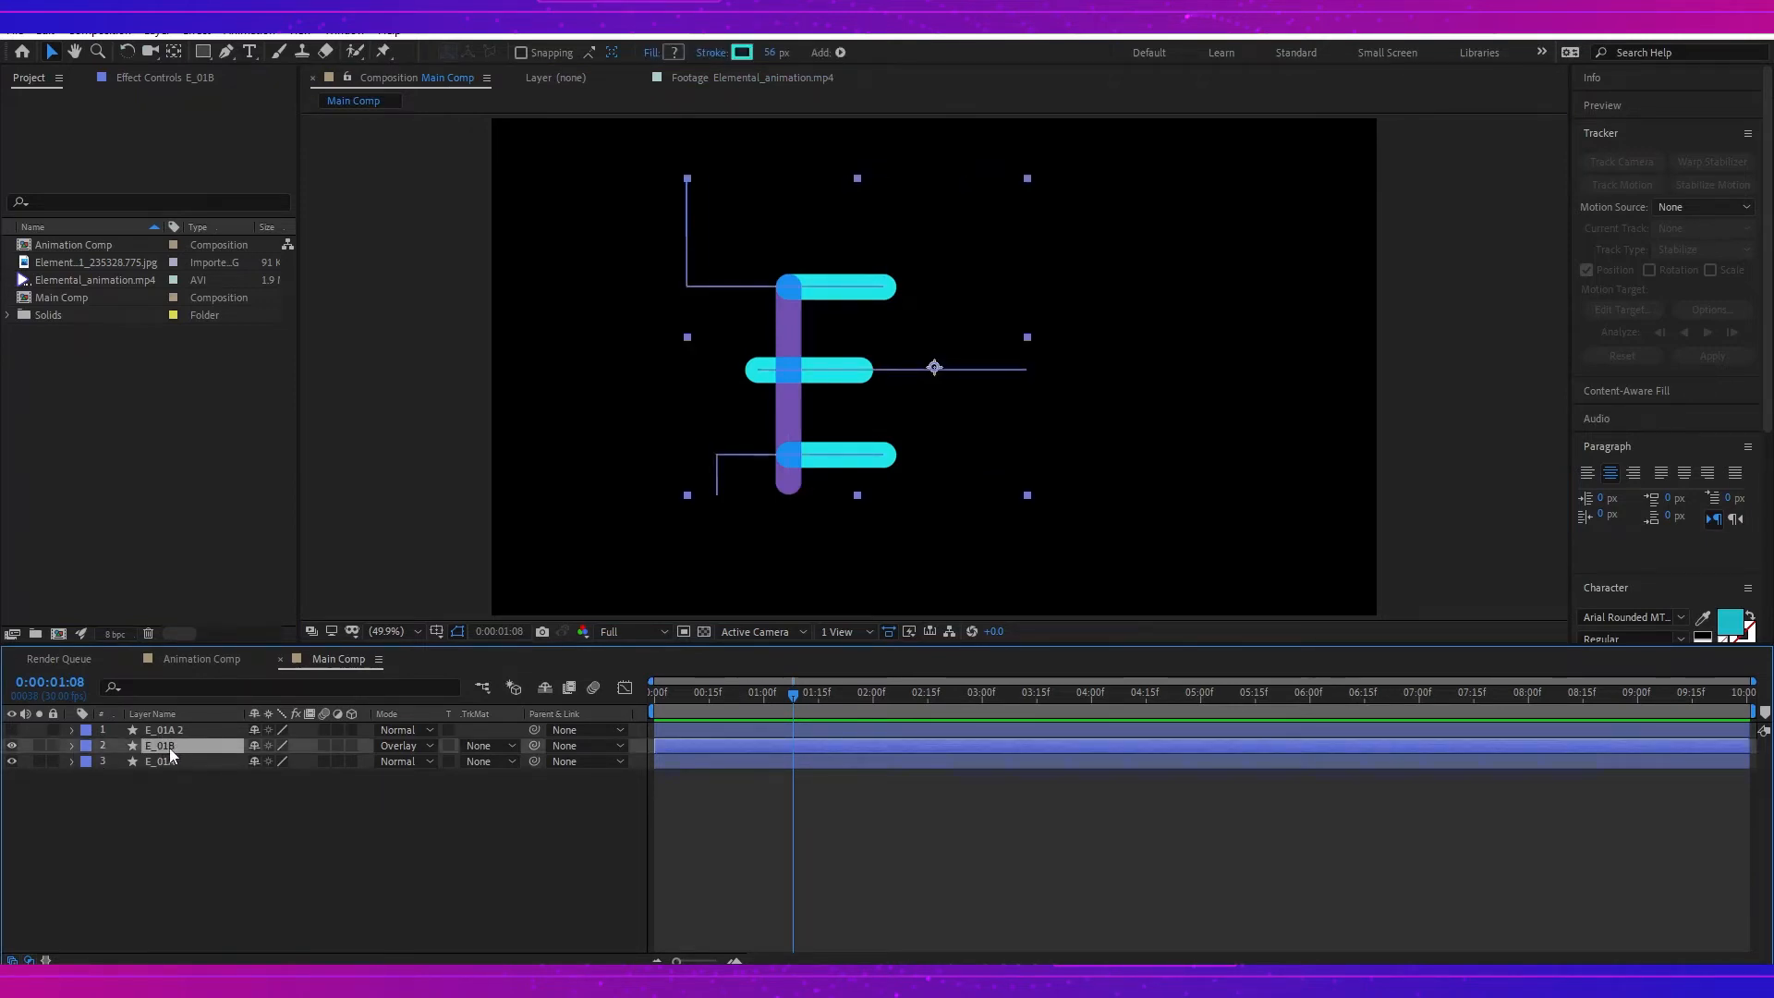
click(203, 54)
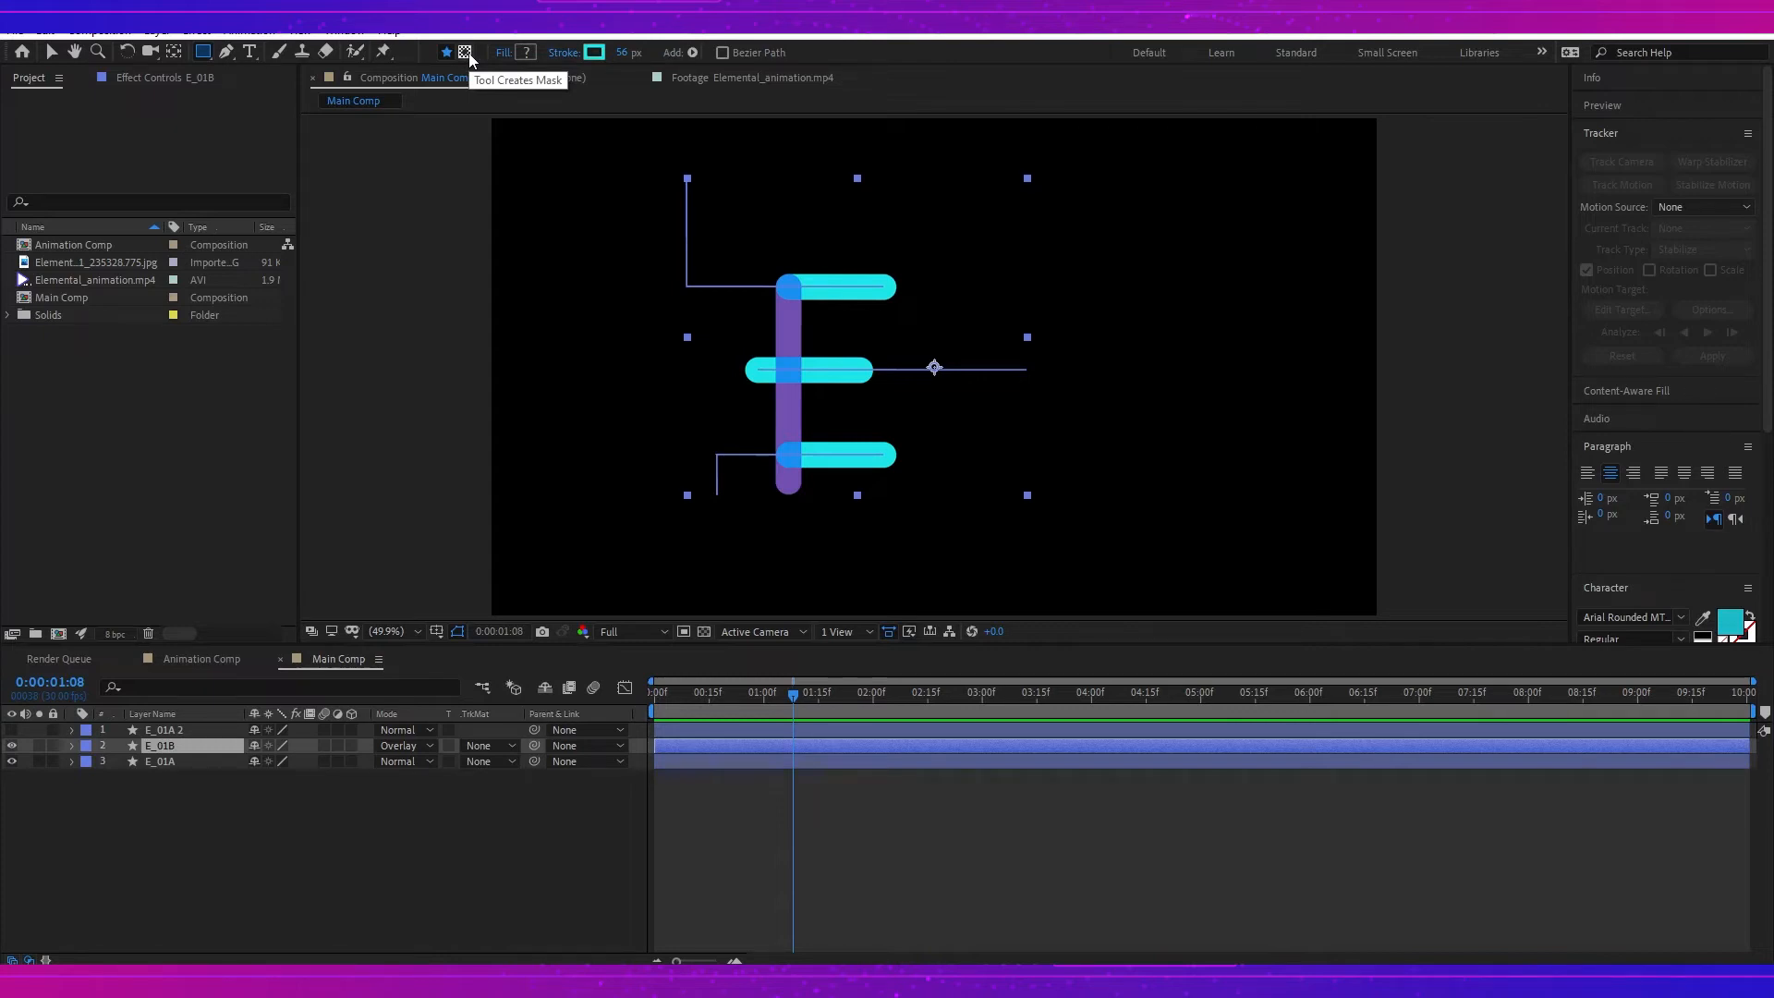
click(466, 54)
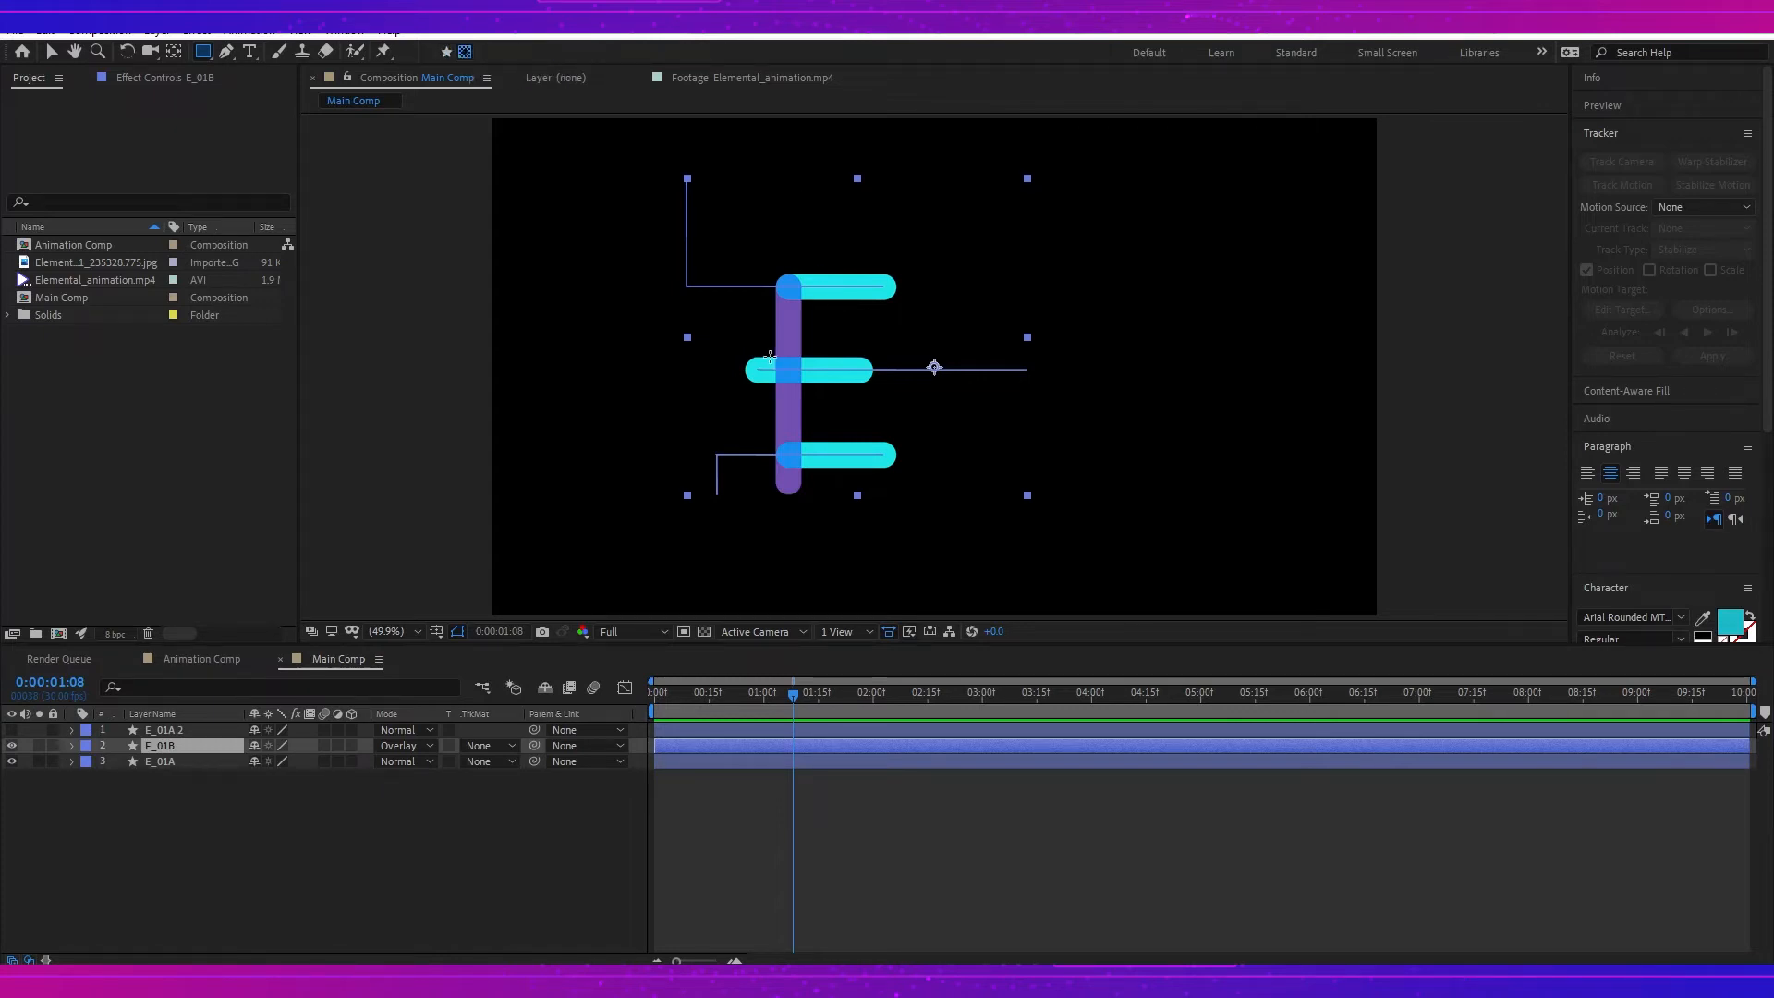
key(slash)
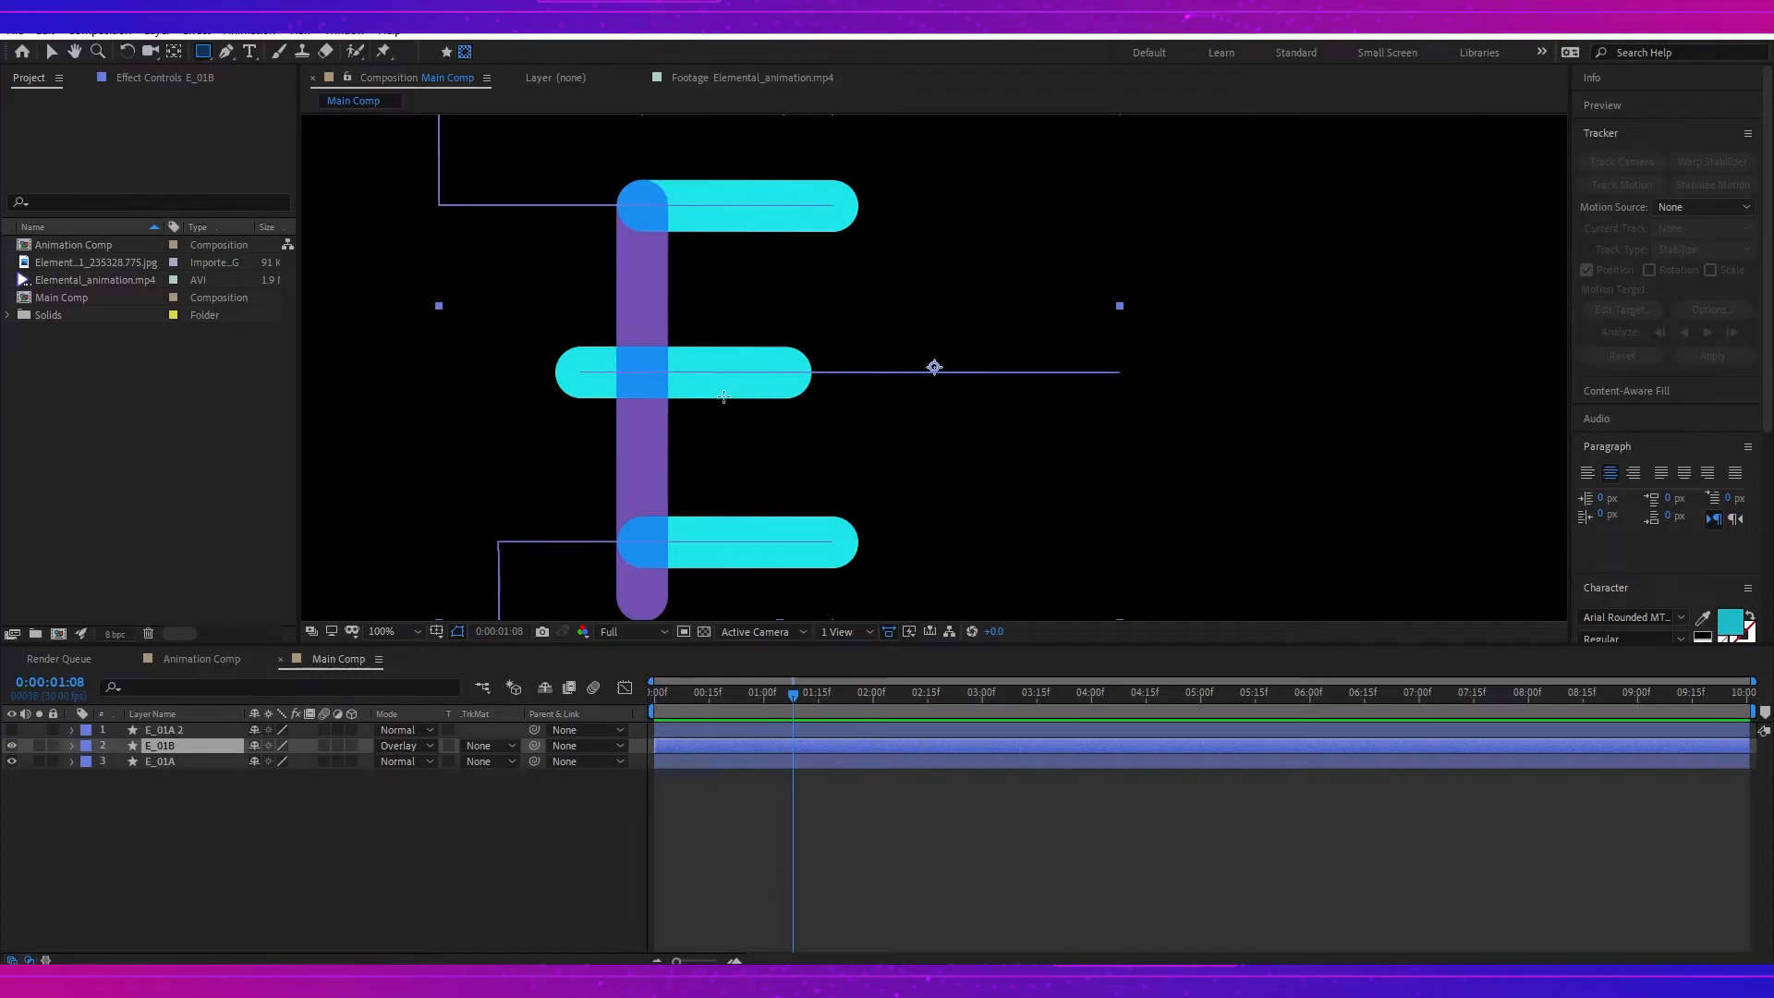
drag(724, 398, 1021, 400)
key(period)
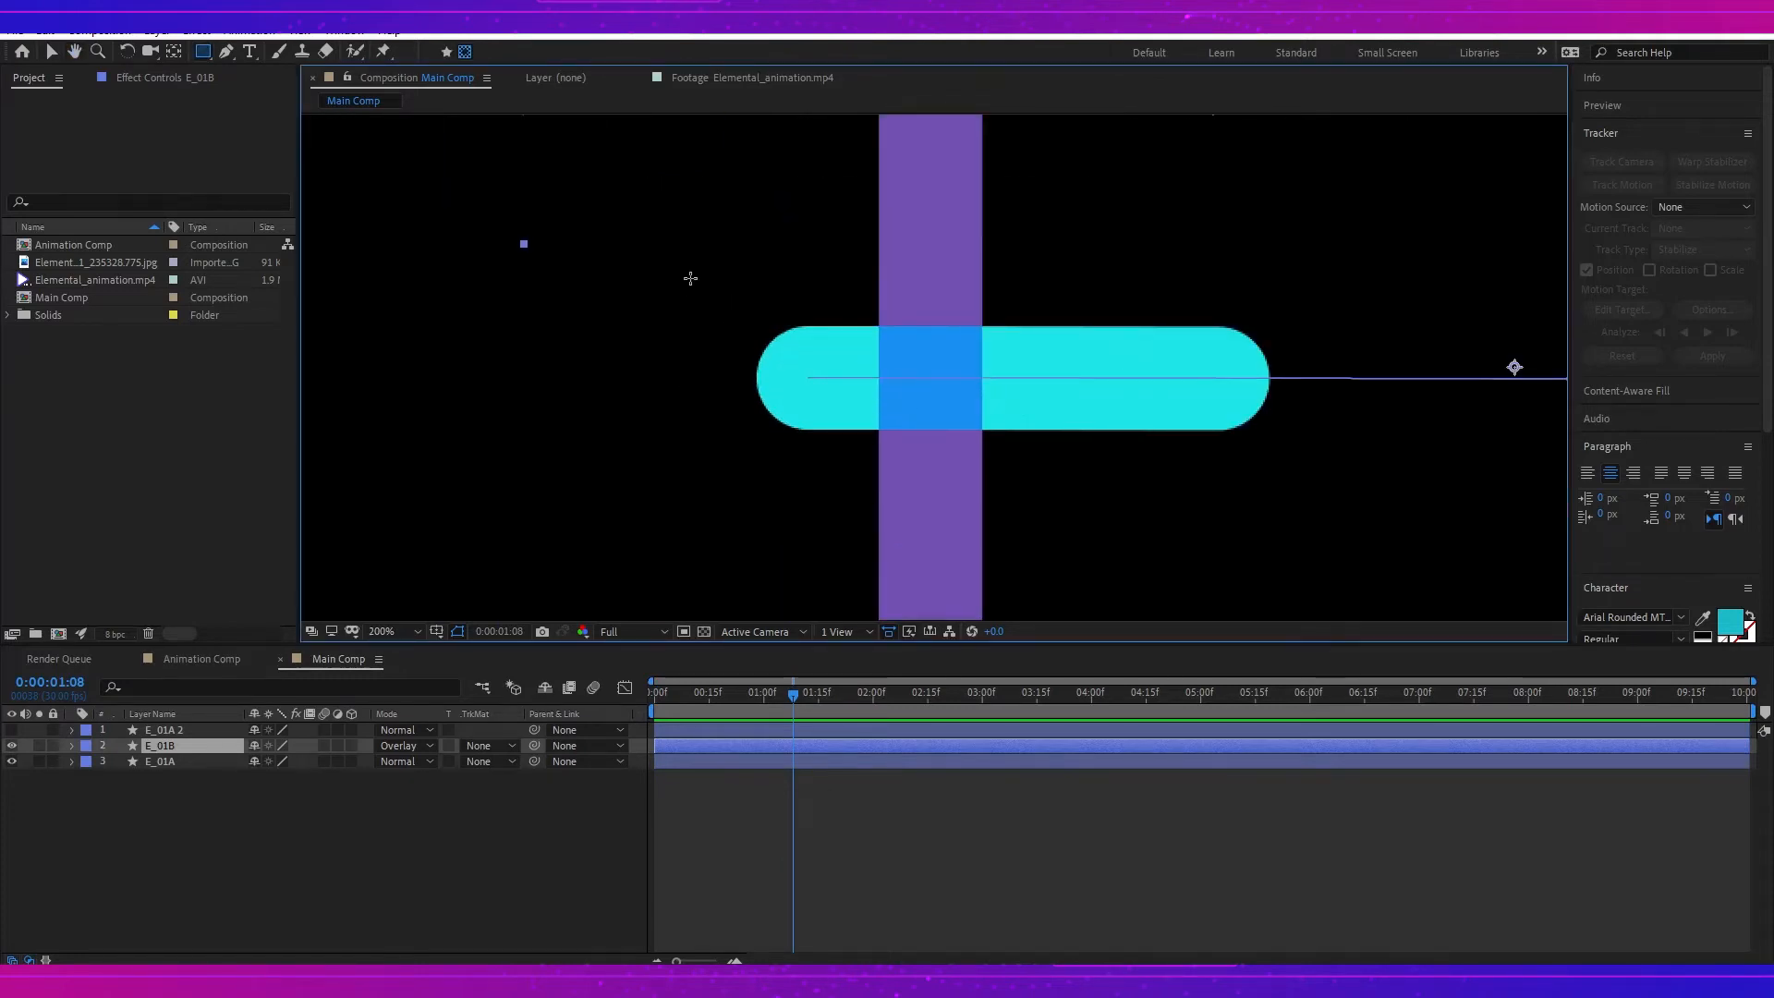
drag(693, 256, 879, 505)
key(period)
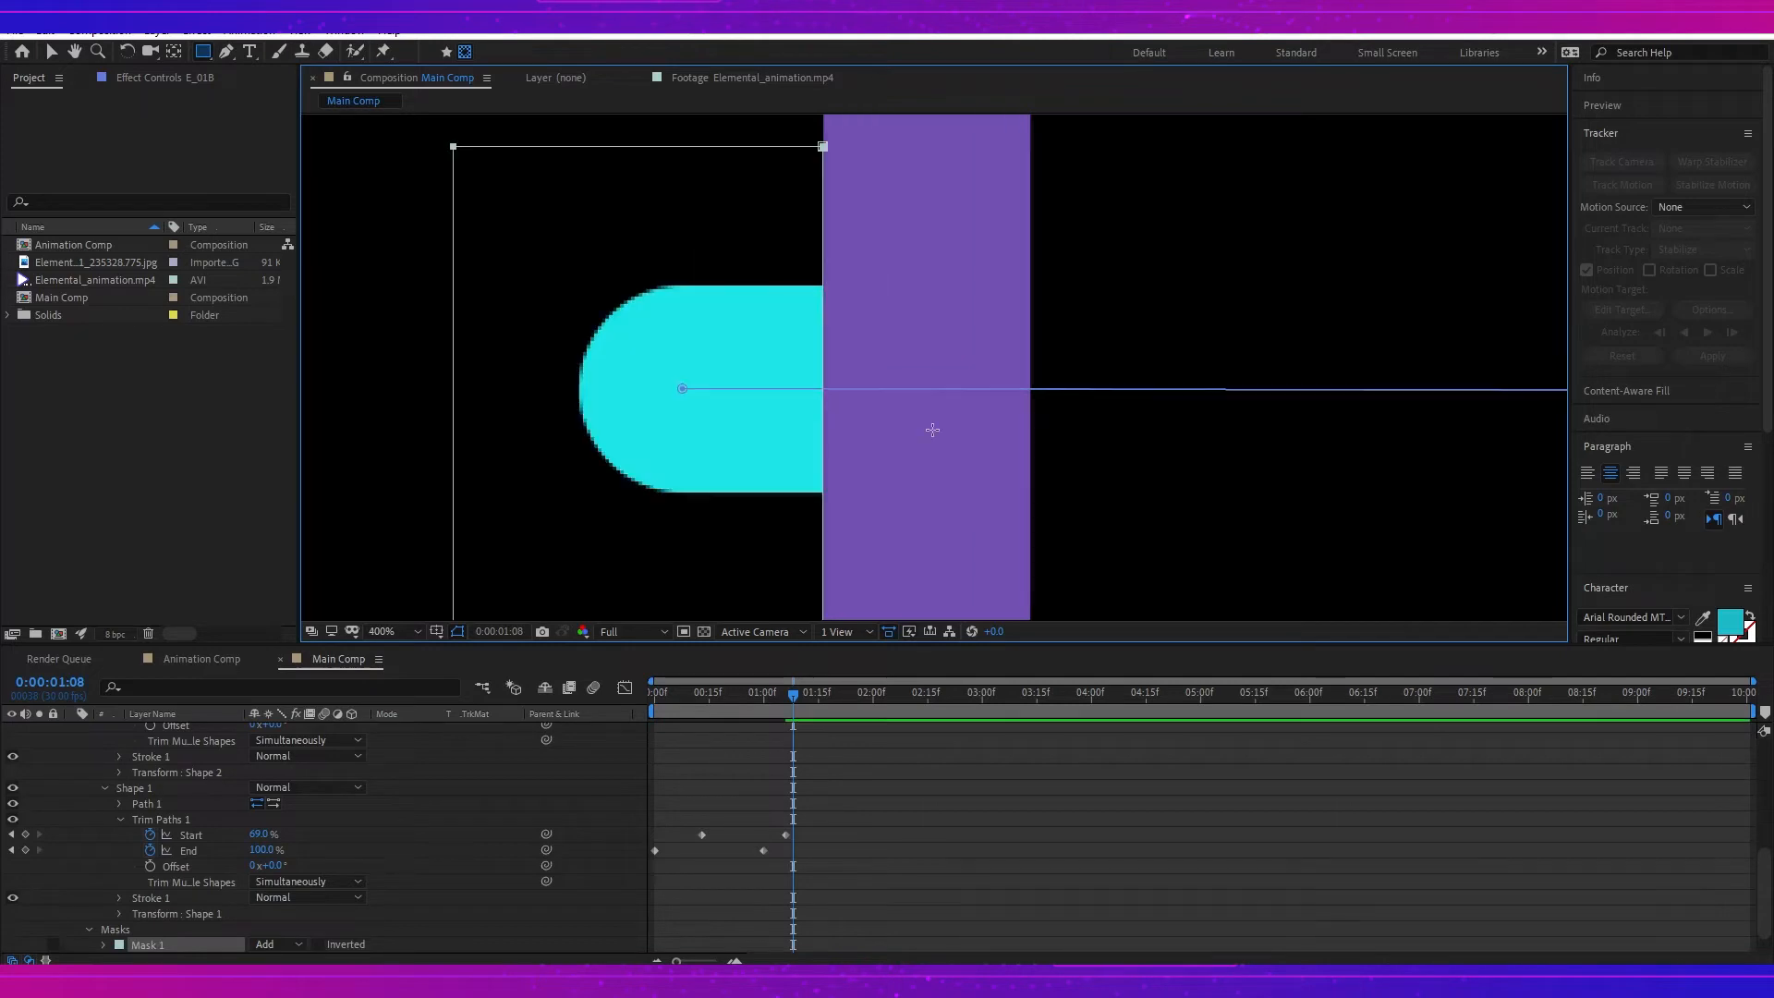
Step: Nudge Mask 1 horizontally until its right side lines up with the purple stem's left edge
key(Left)
key(Left)
key(Left)
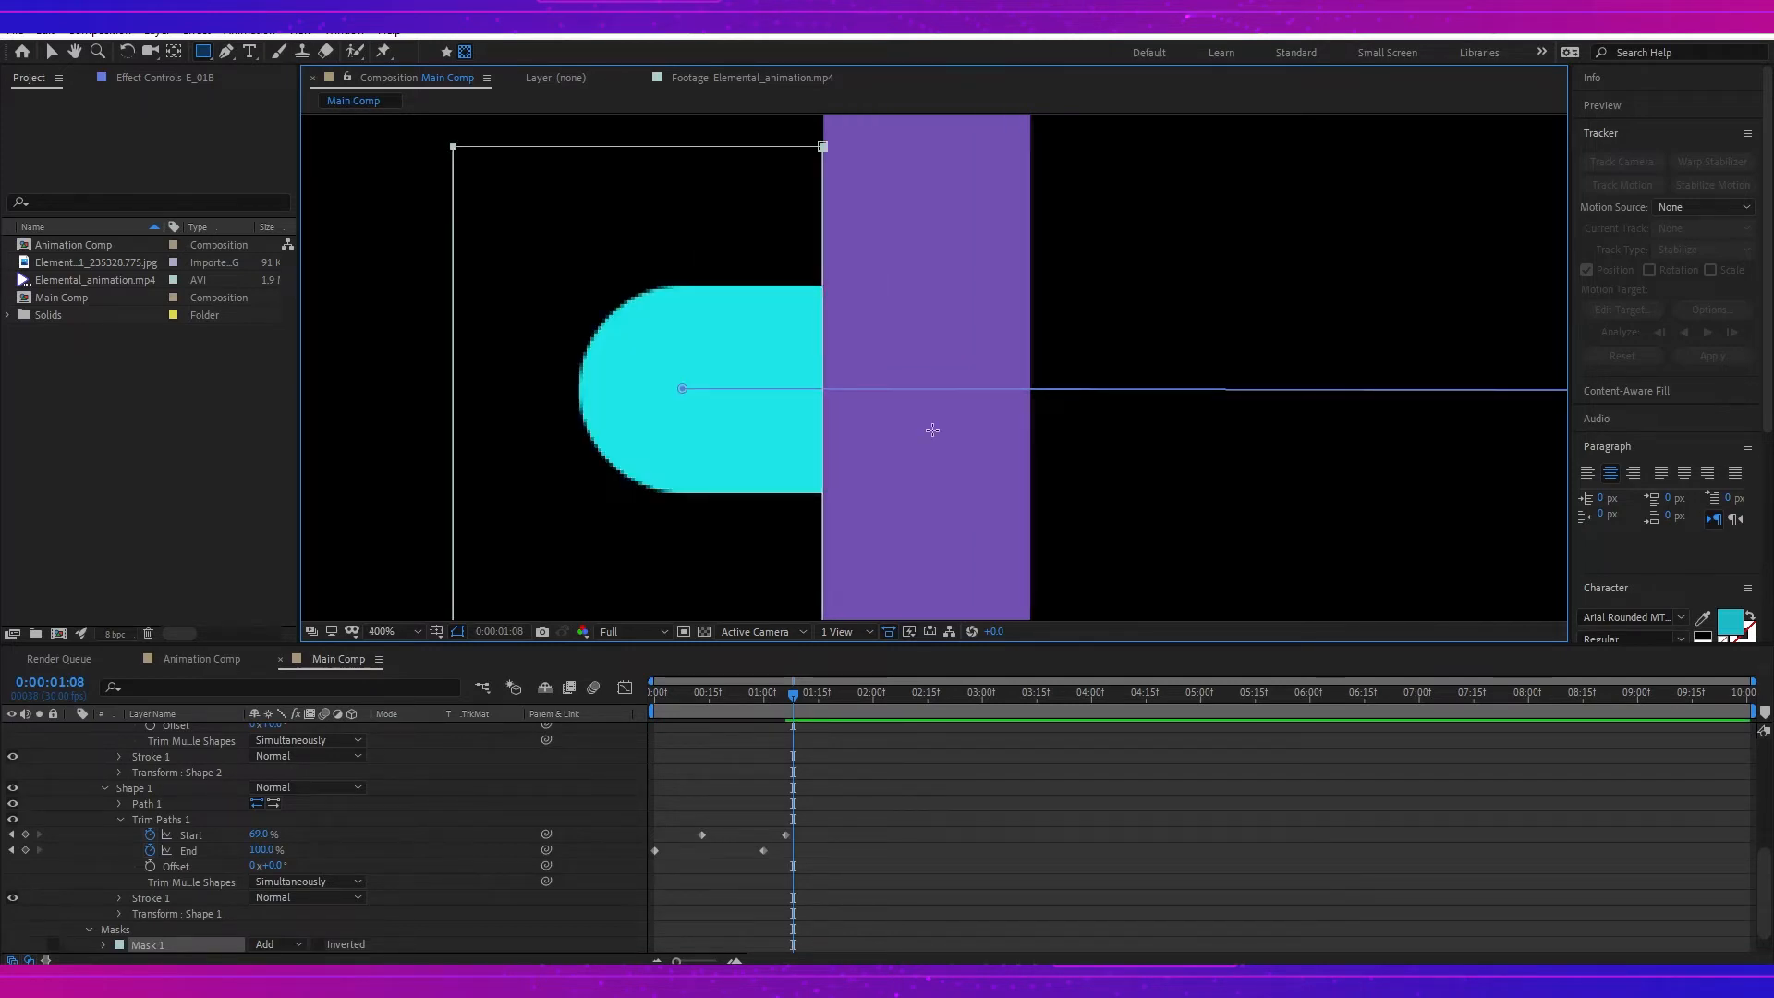
key(Right)
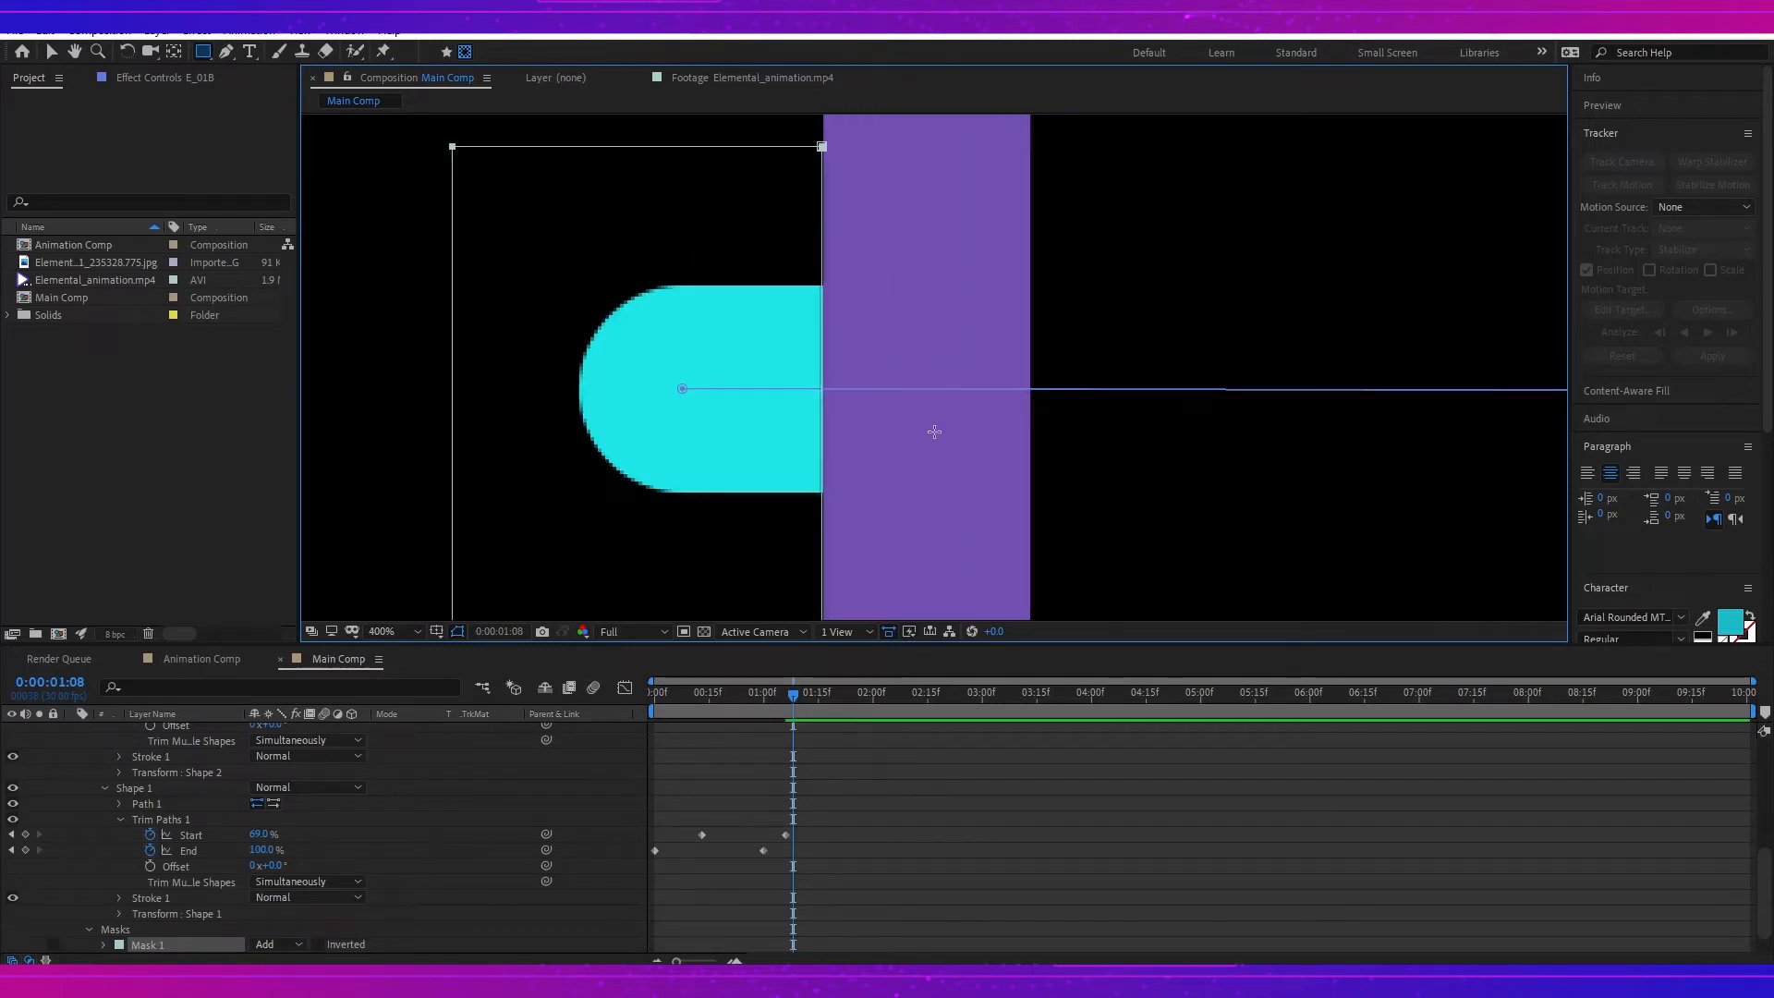
key(Right)
key(Left)
key(Left)
key(Left)
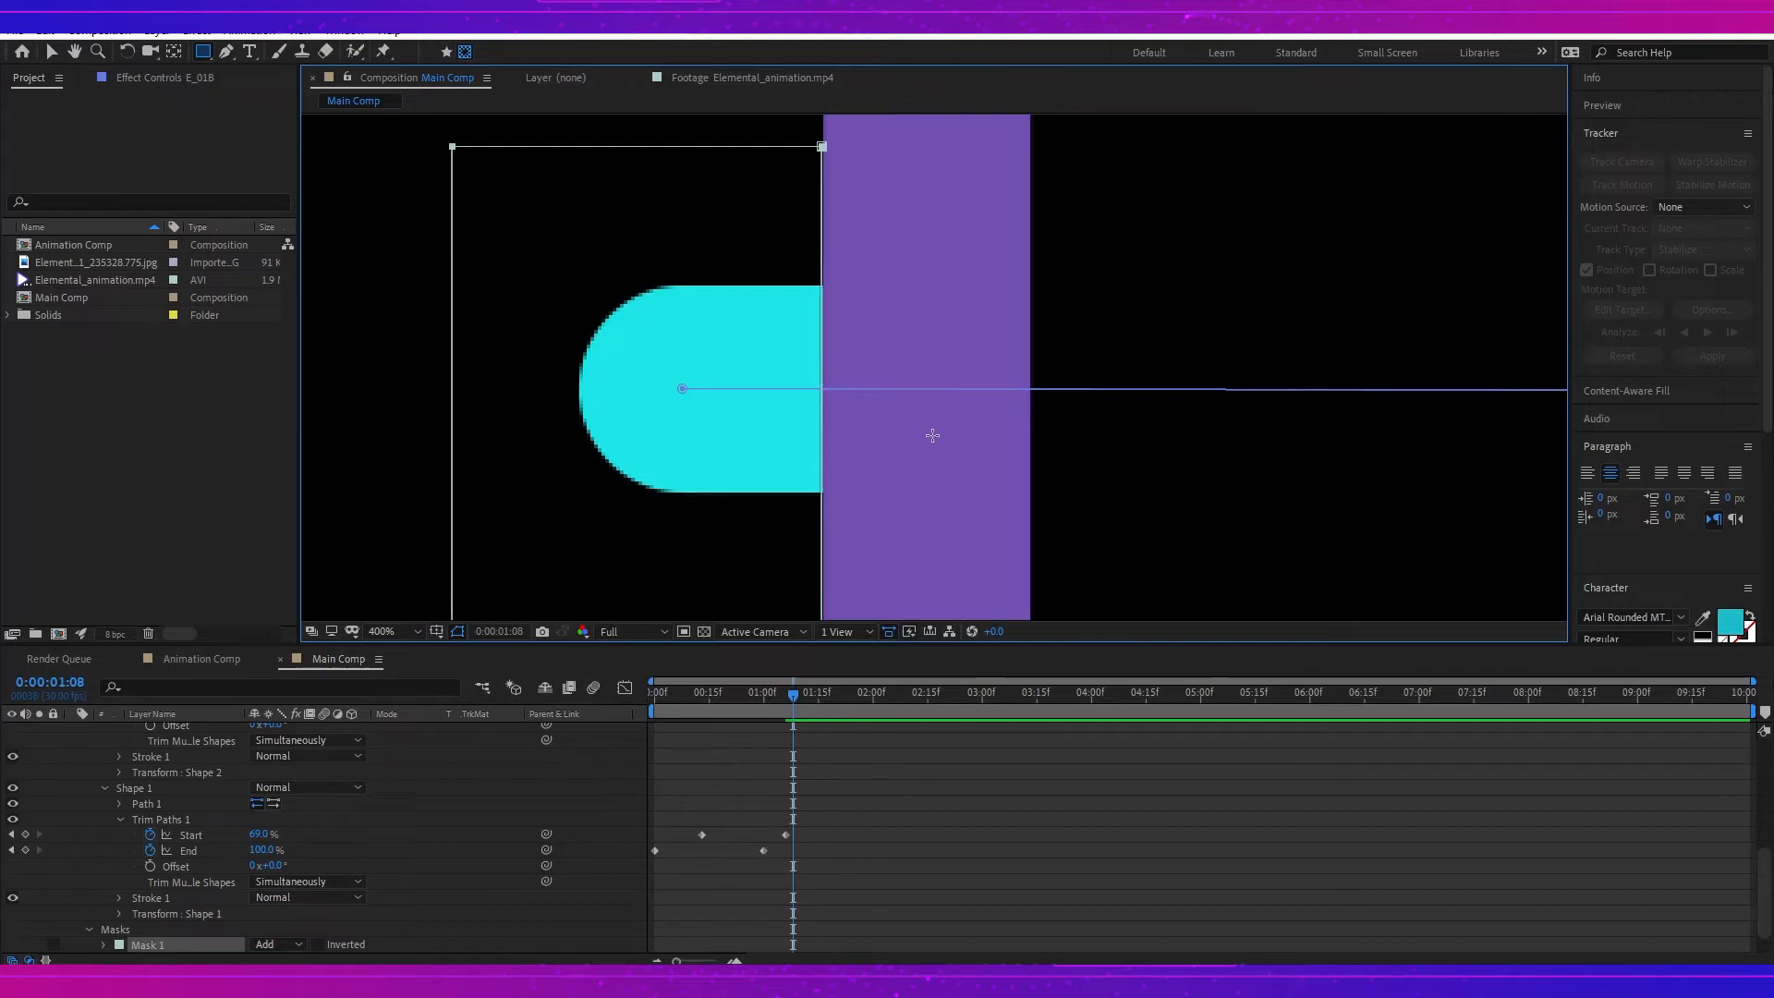
key(Right)
key(Right)
Step: Set the mode of Mask 1 on E_01B to Subtract and scrub from the start to 0:00:01:03 to check the middle bar
scroll(176, 910, down, 1)
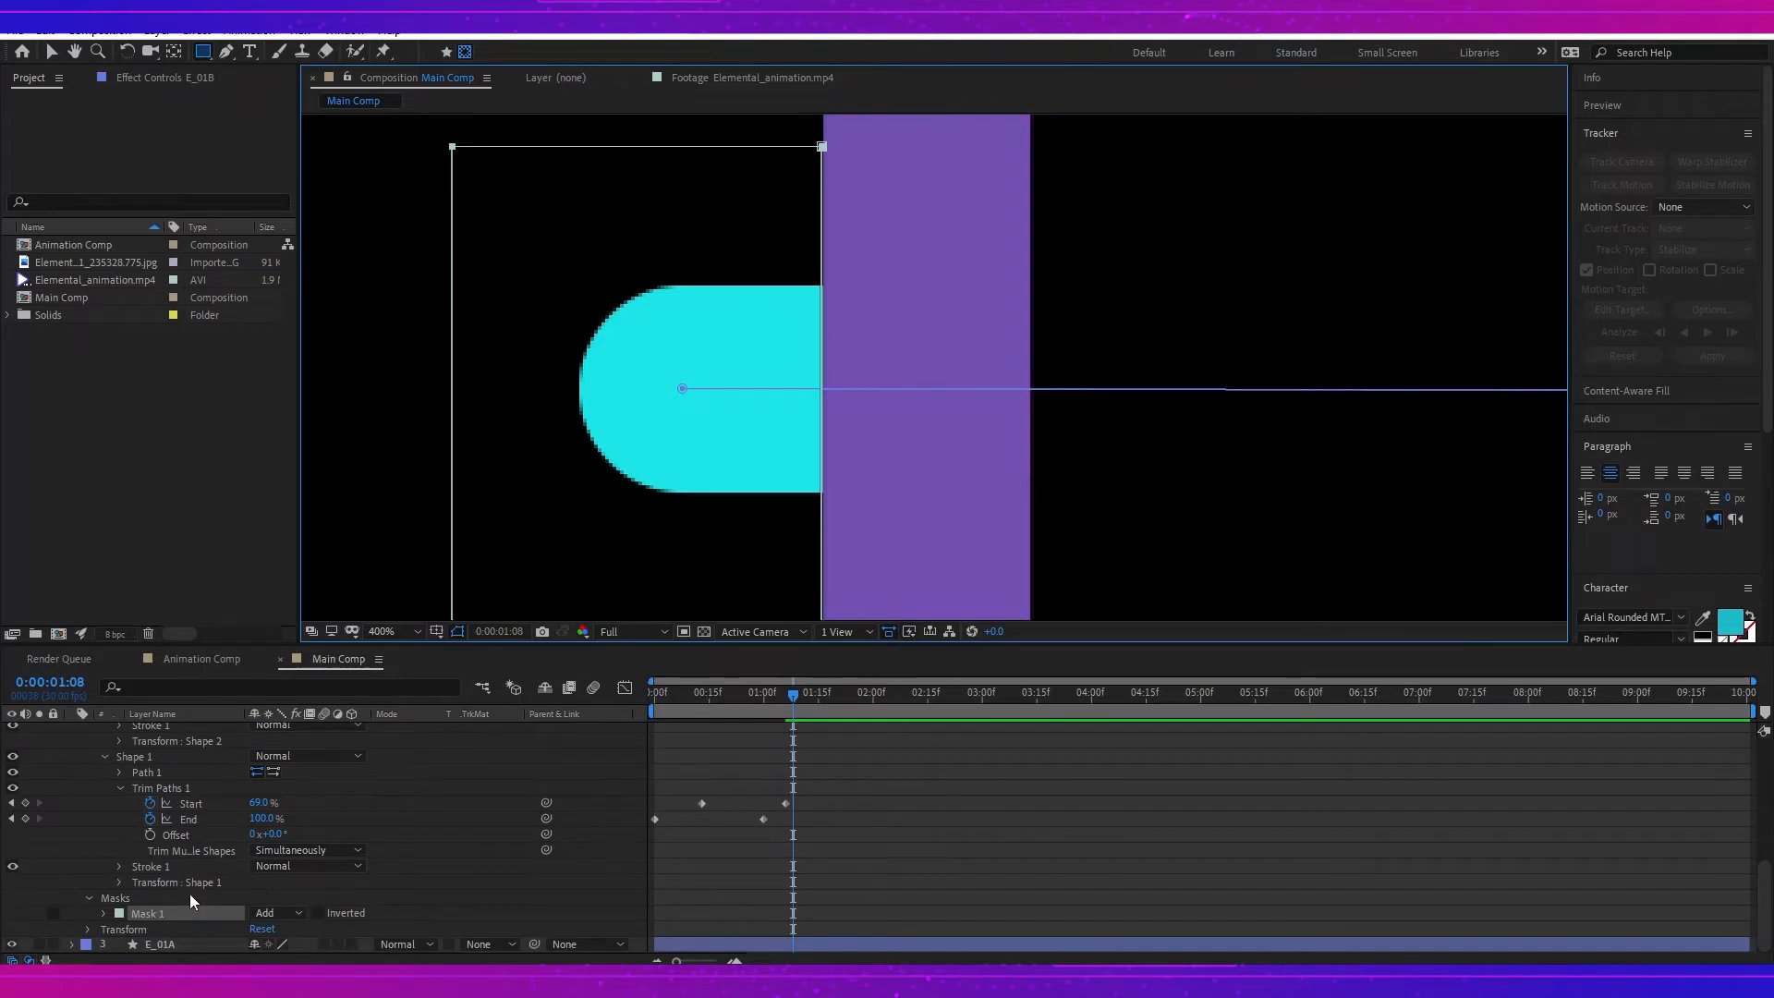
click(298, 915)
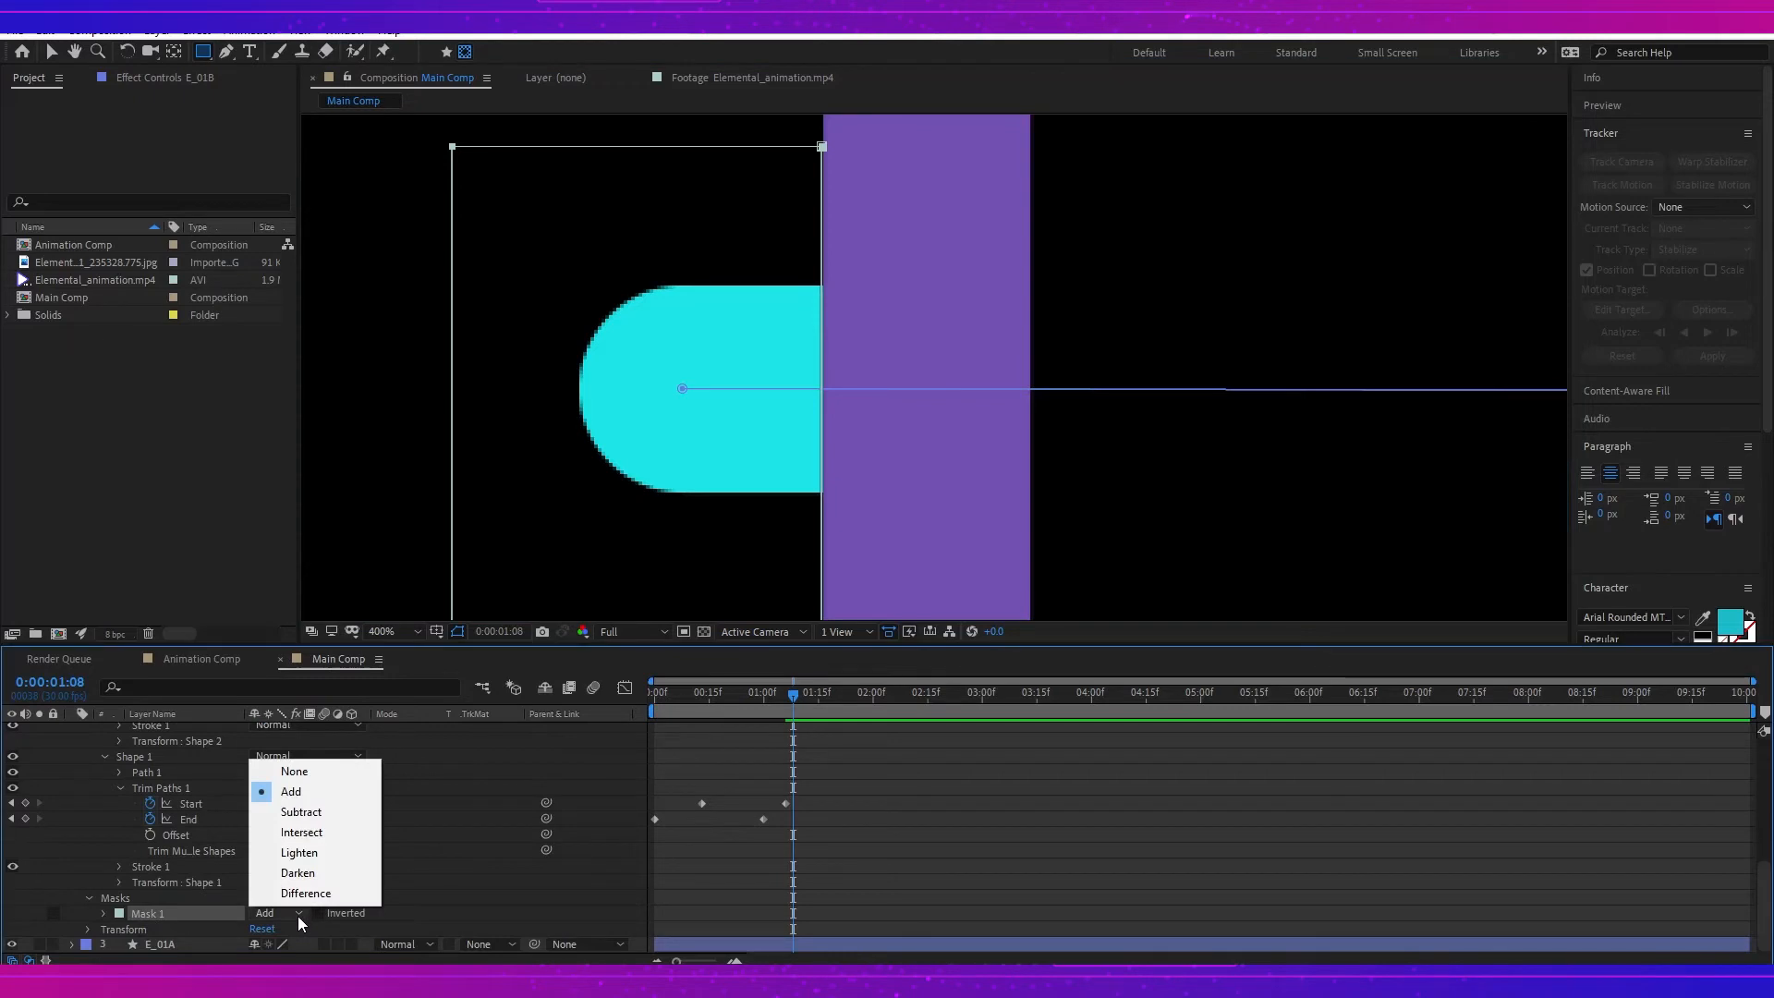
click(322, 813)
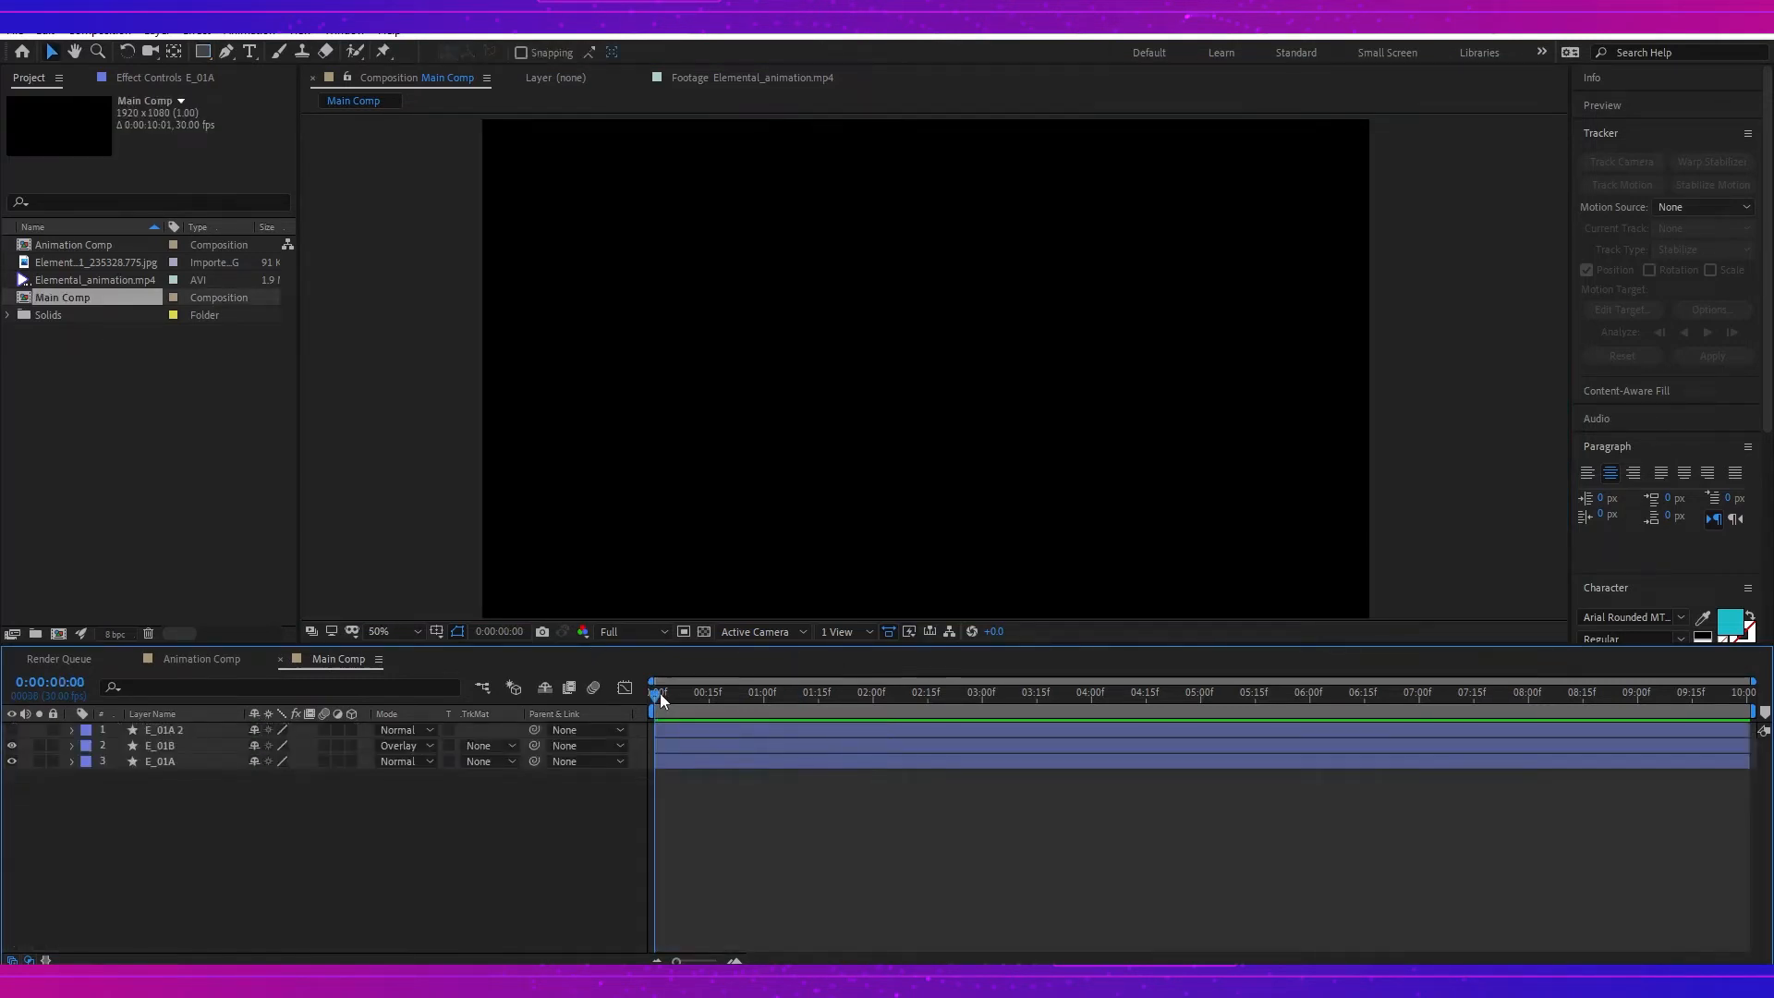
drag(660, 693, 774, 701)
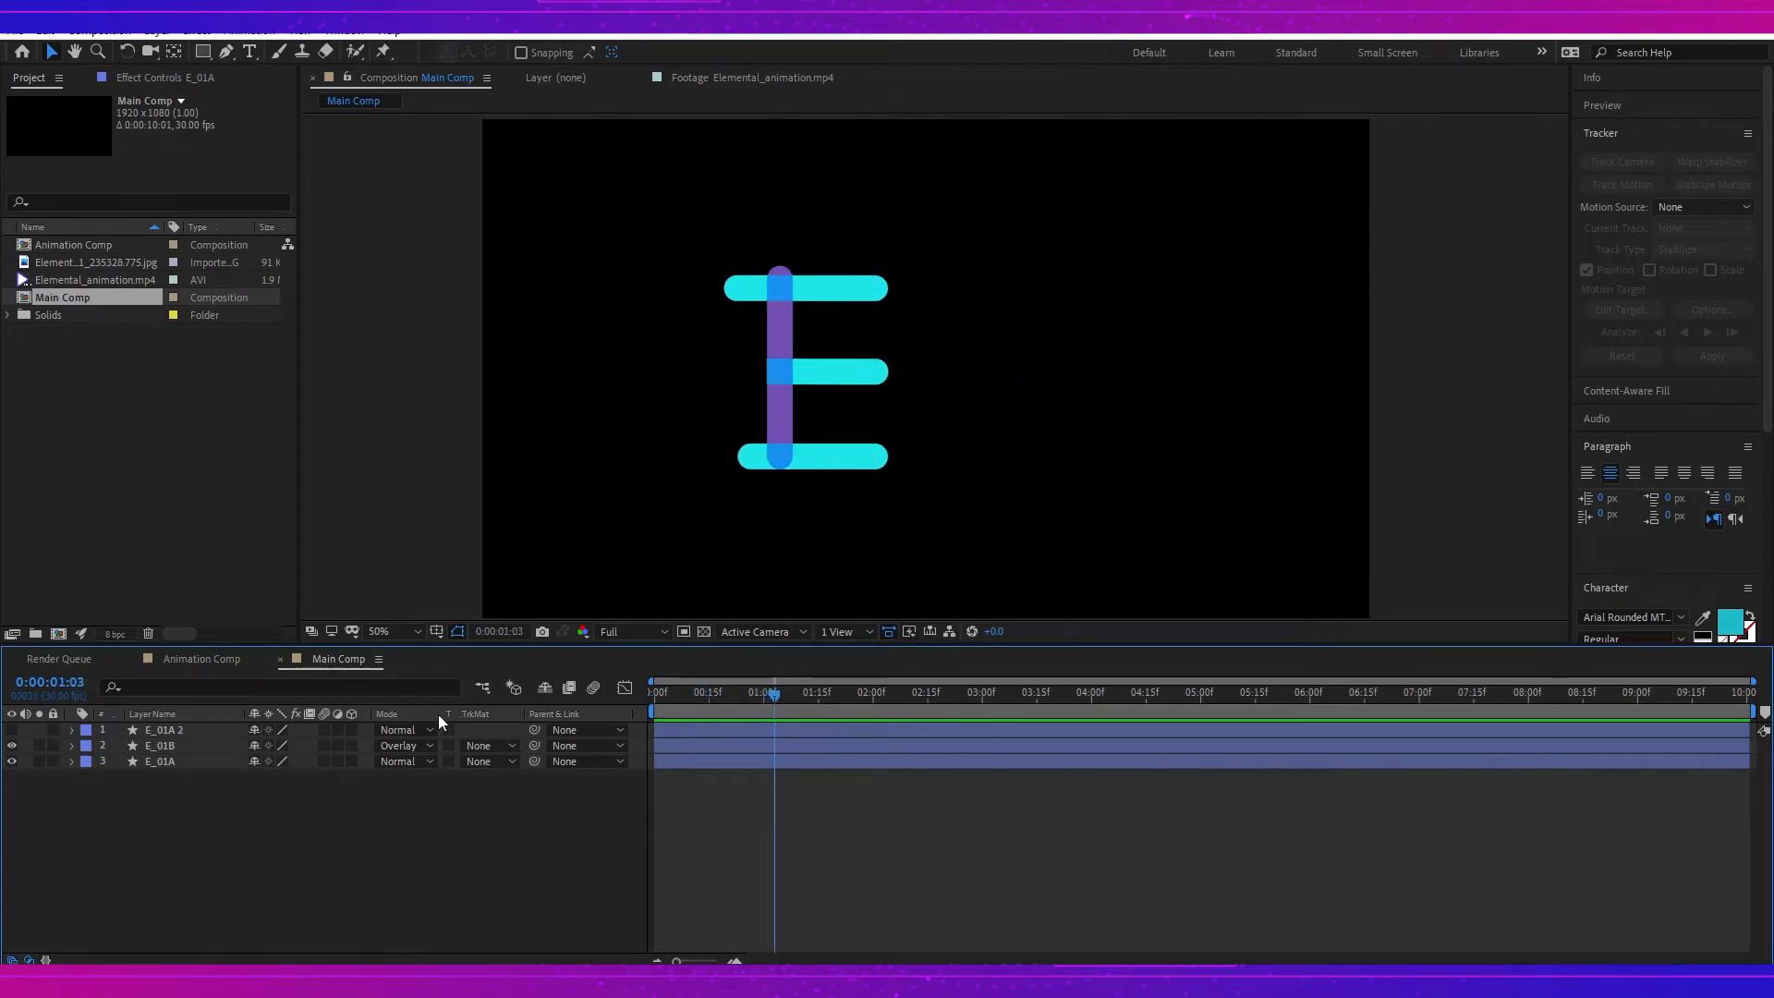
click(180, 763)
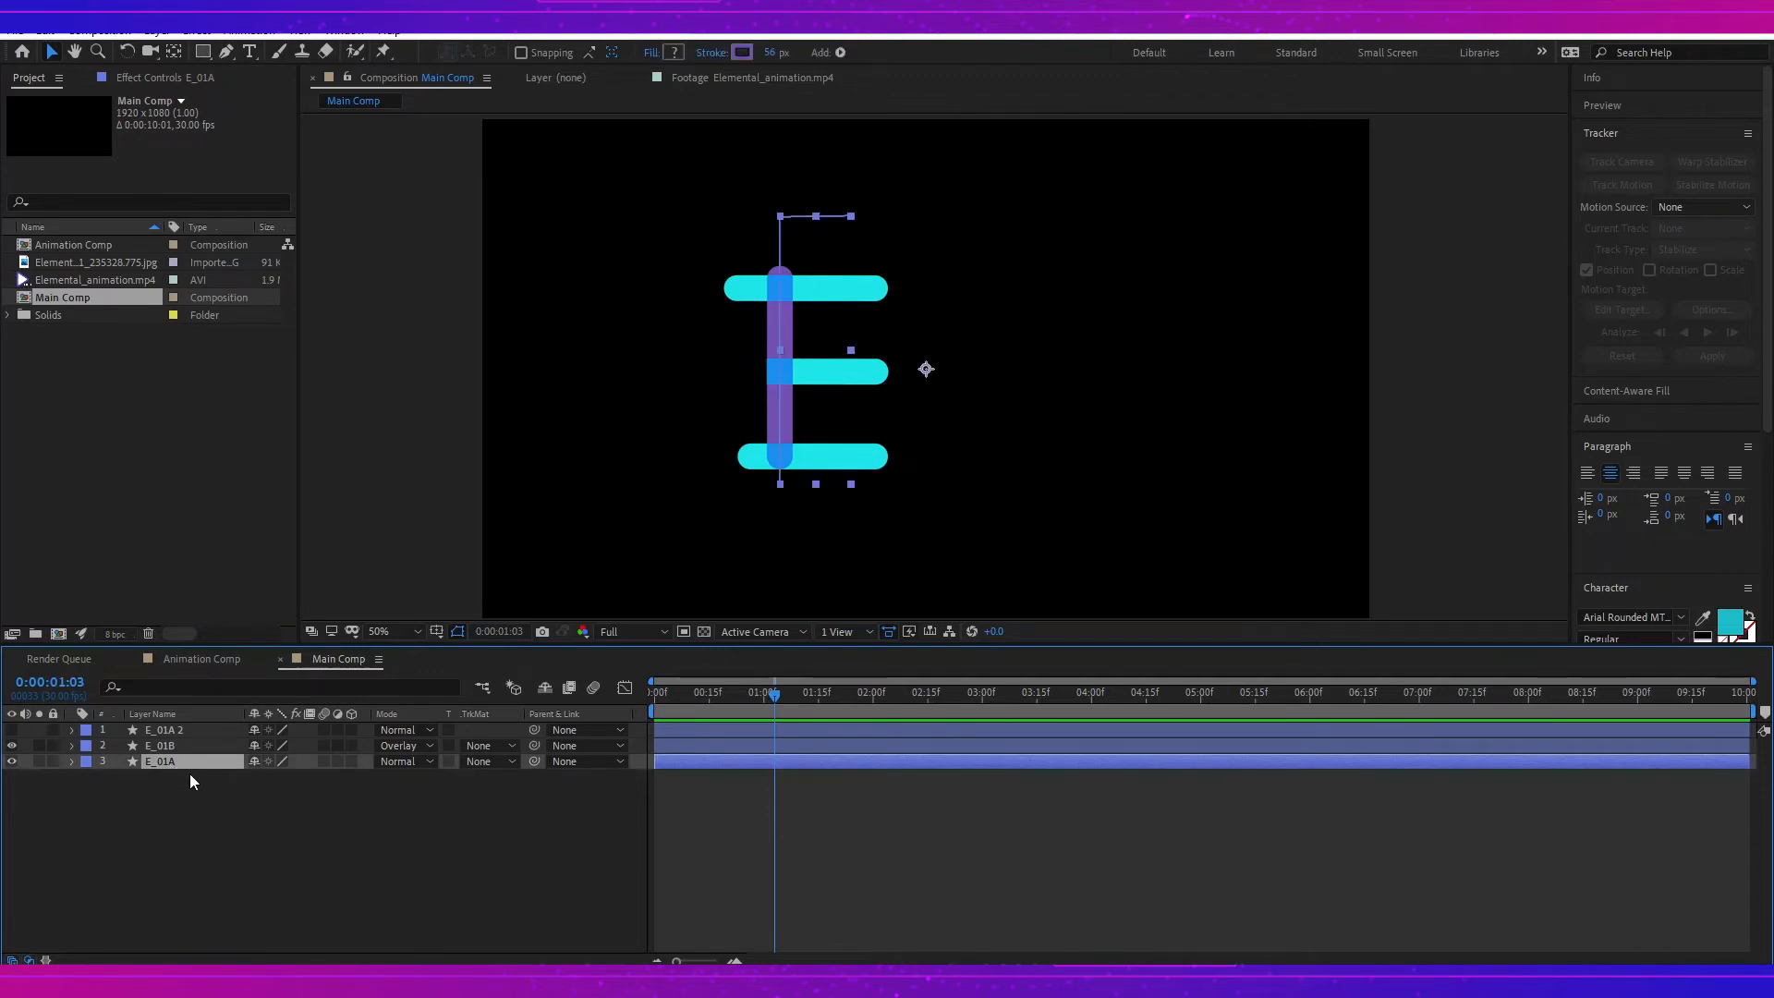
key(ctrl+d)
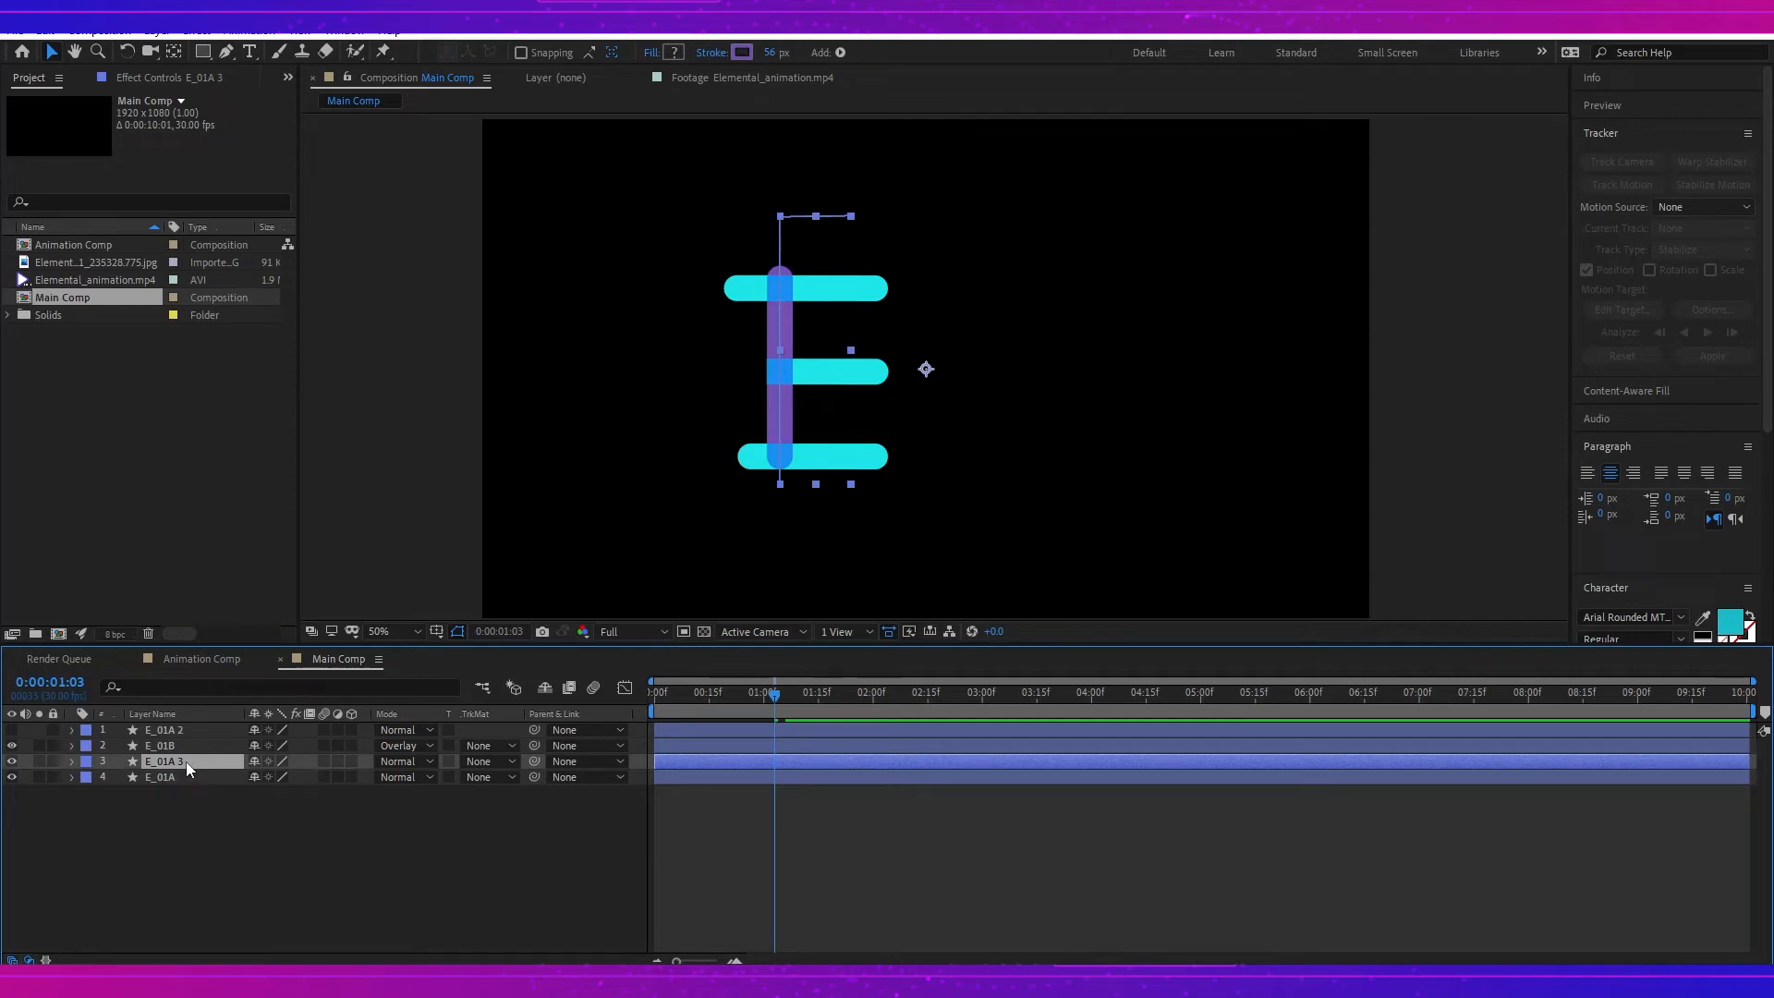
mouse_move(773, 695)
mouse_down()
mouse_move(654, 697)
mouse_move(774, 699)
mouse_up()
key(Delete)
Step: Make the E_01A 2 layer visible and move it to the bottom of the layer stack, beneath E_01A
click(157, 730)
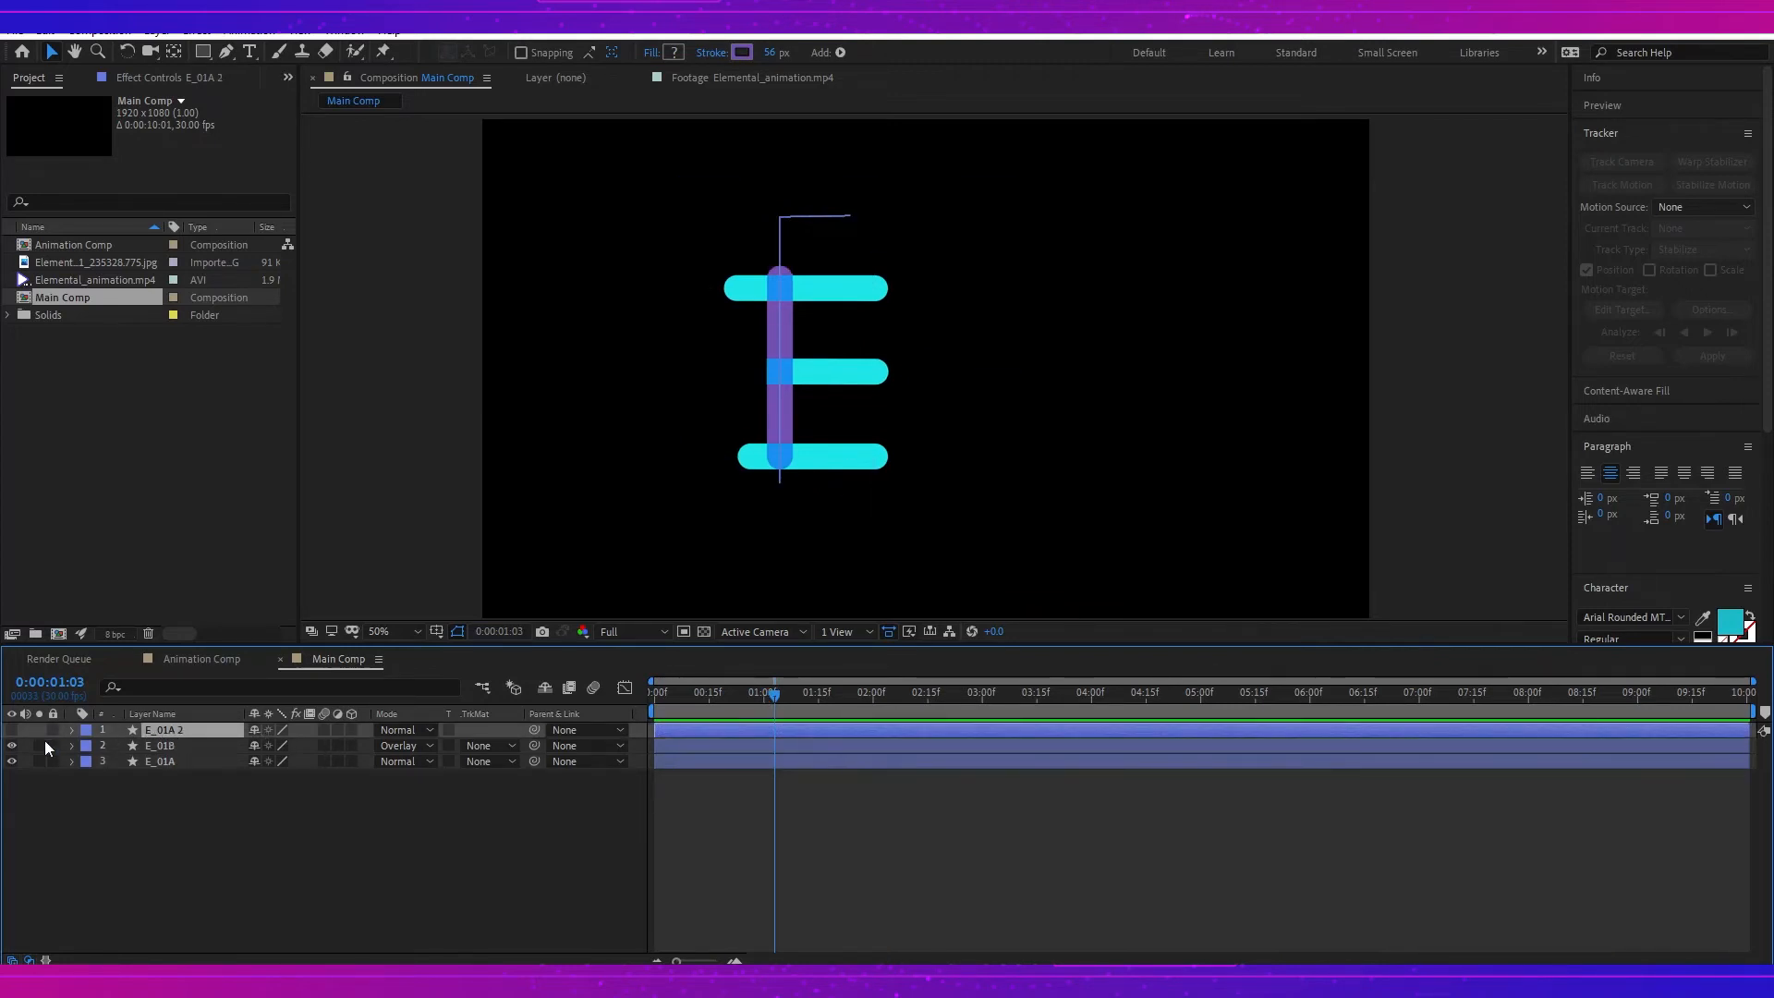
click(12, 730)
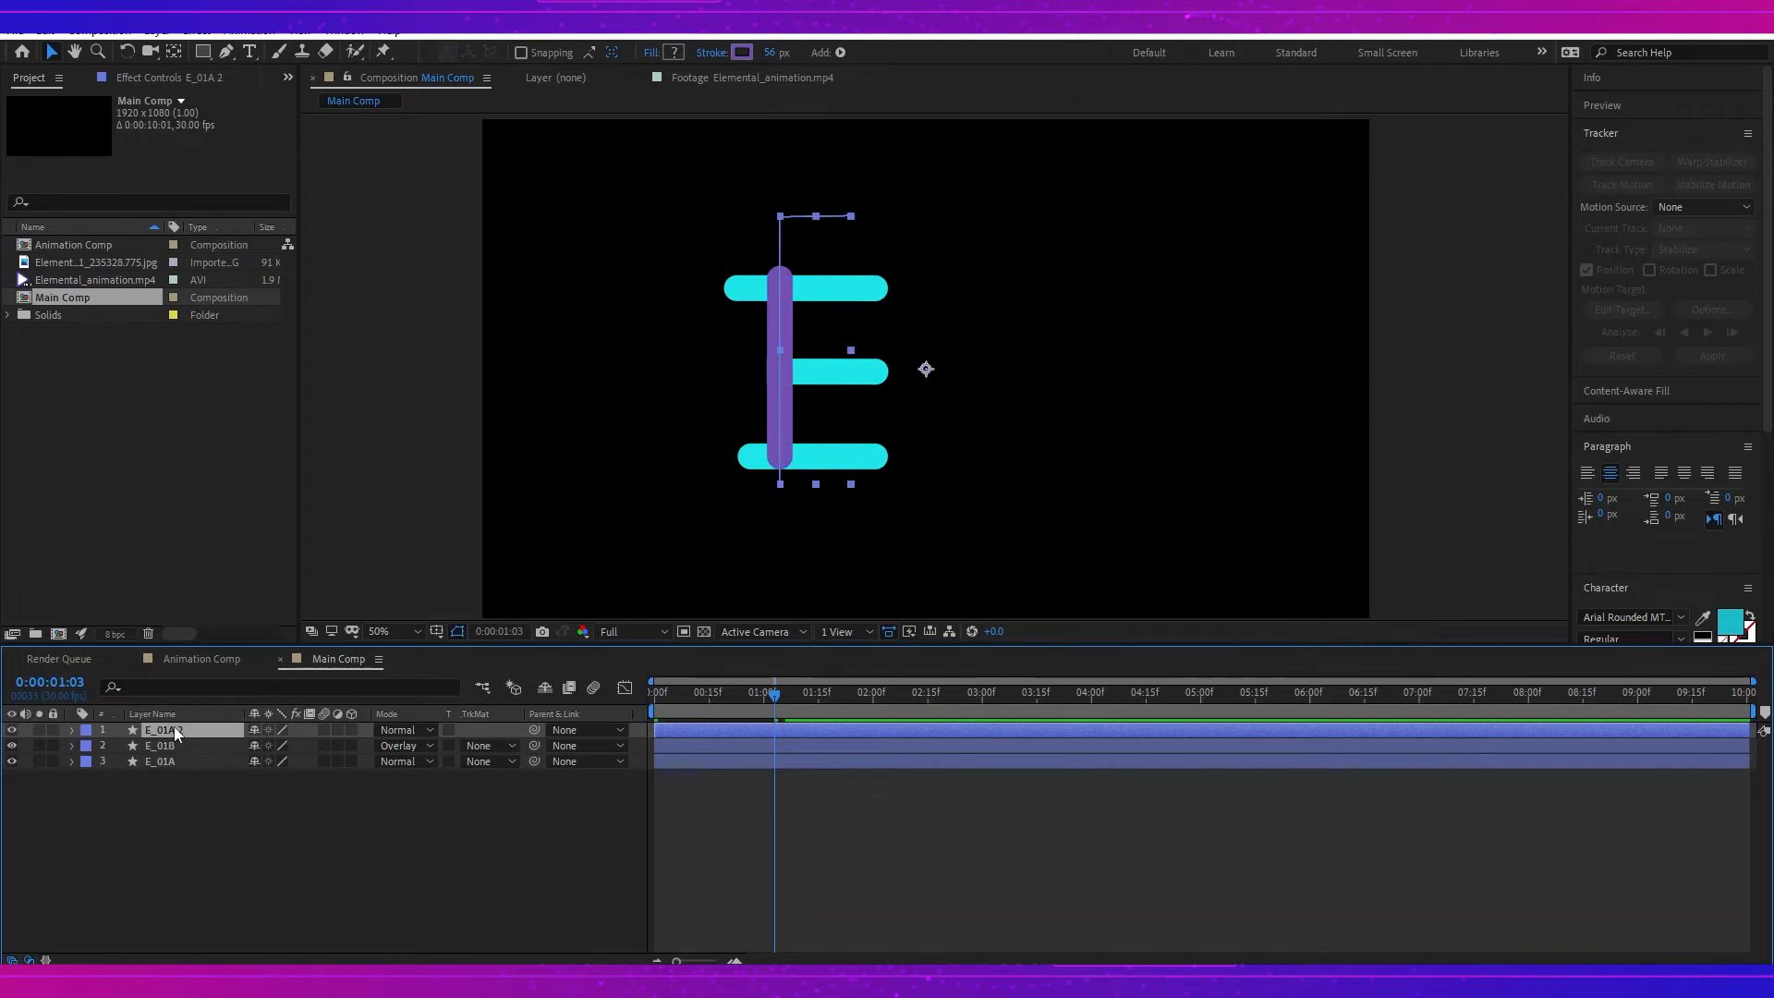
drag(175, 730, 185, 770)
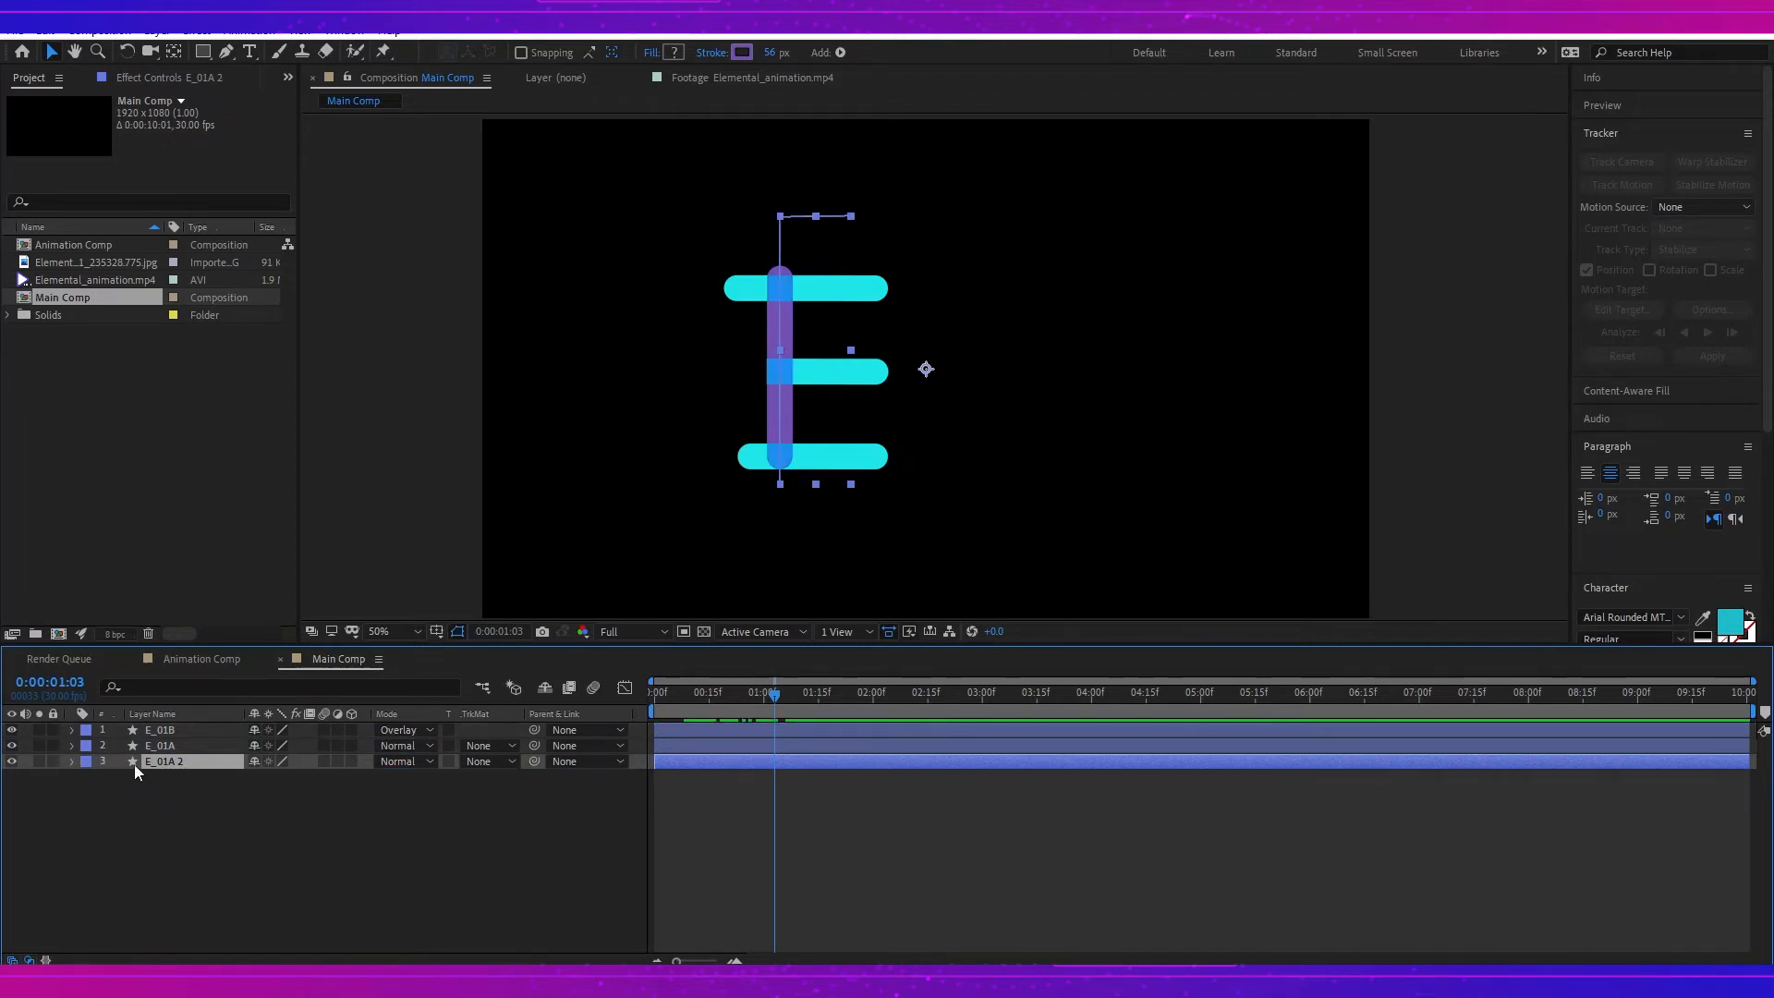
Step: Set the line cap of Stroke 1 in Shape 1 of E_01A 2 to Butt Cap
click(78, 767)
click(73, 762)
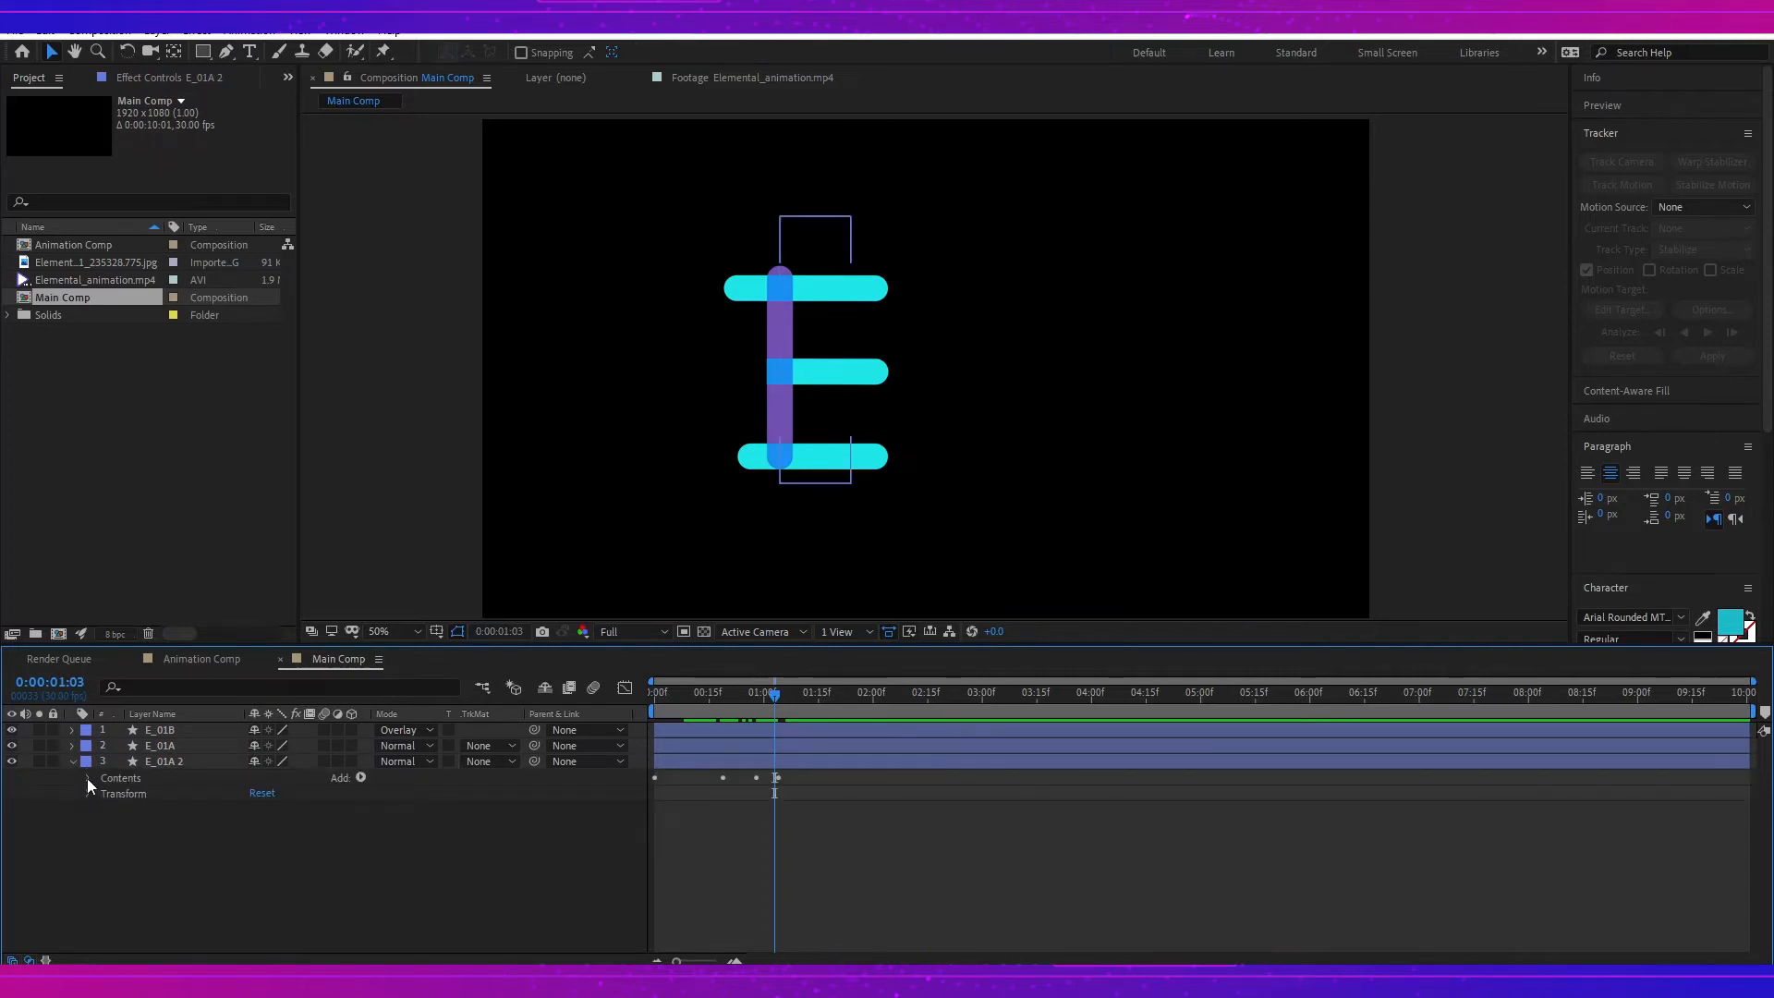
click(89, 778)
click(104, 794)
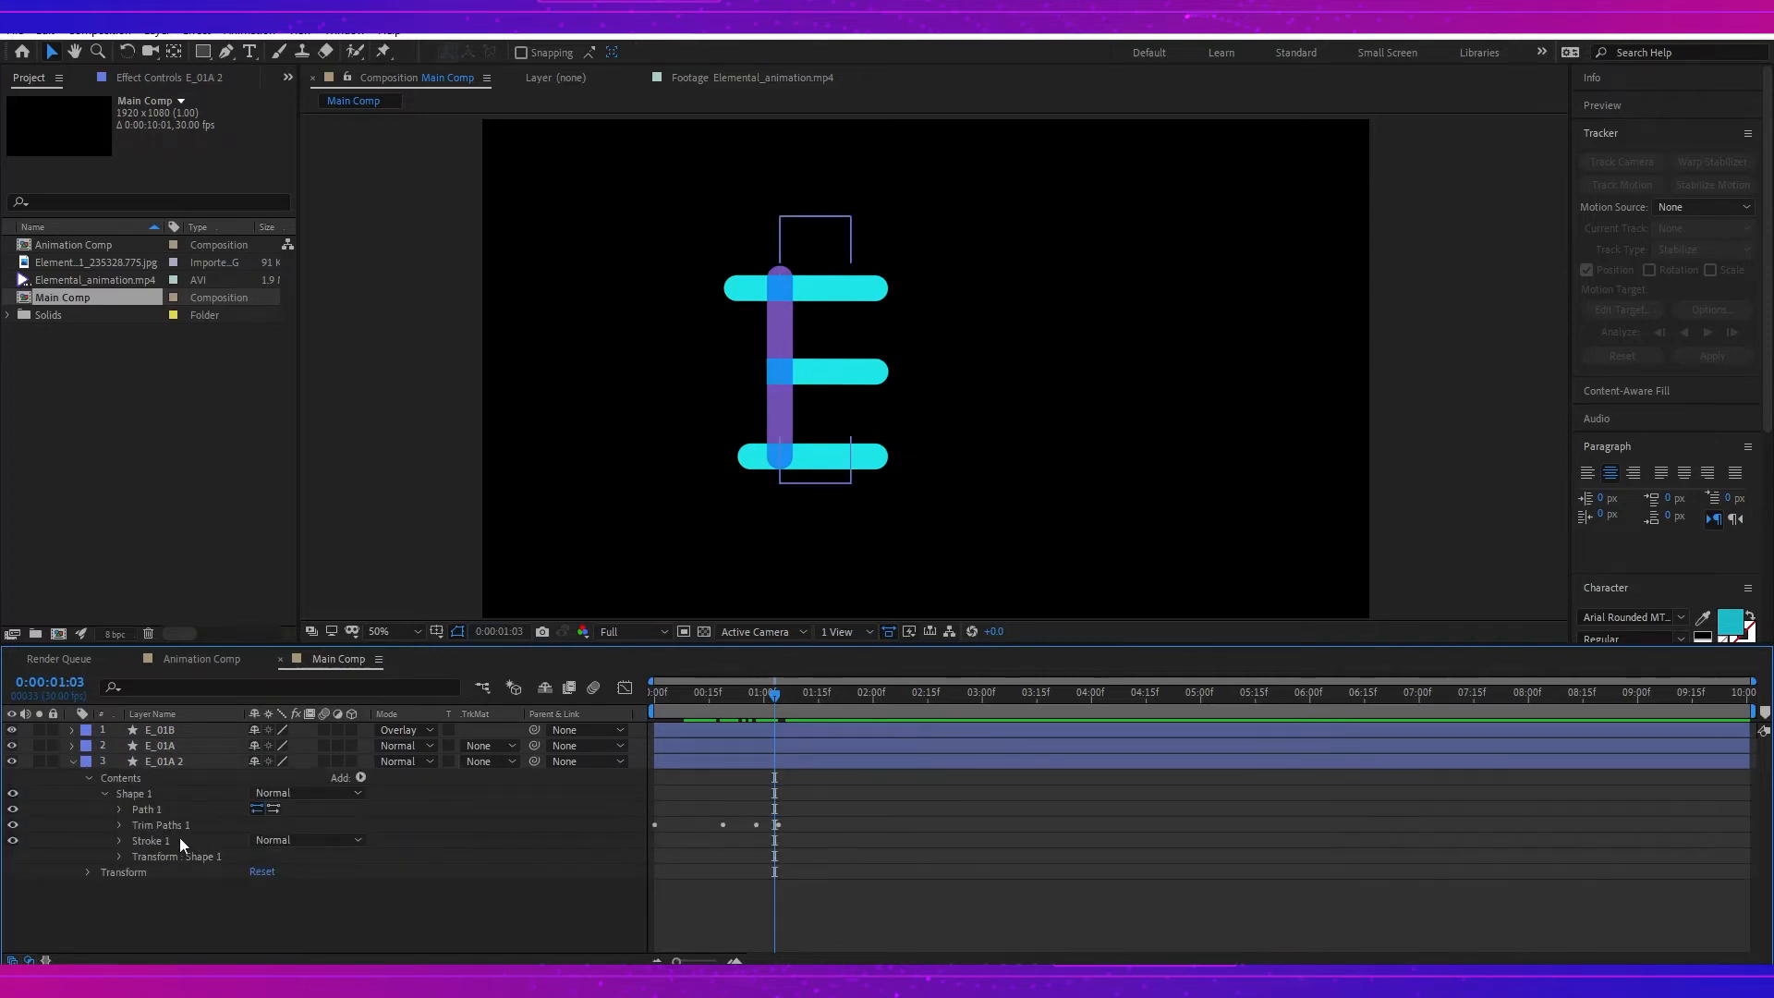
click(120, 840)
scroll(277, 846, down, 1)
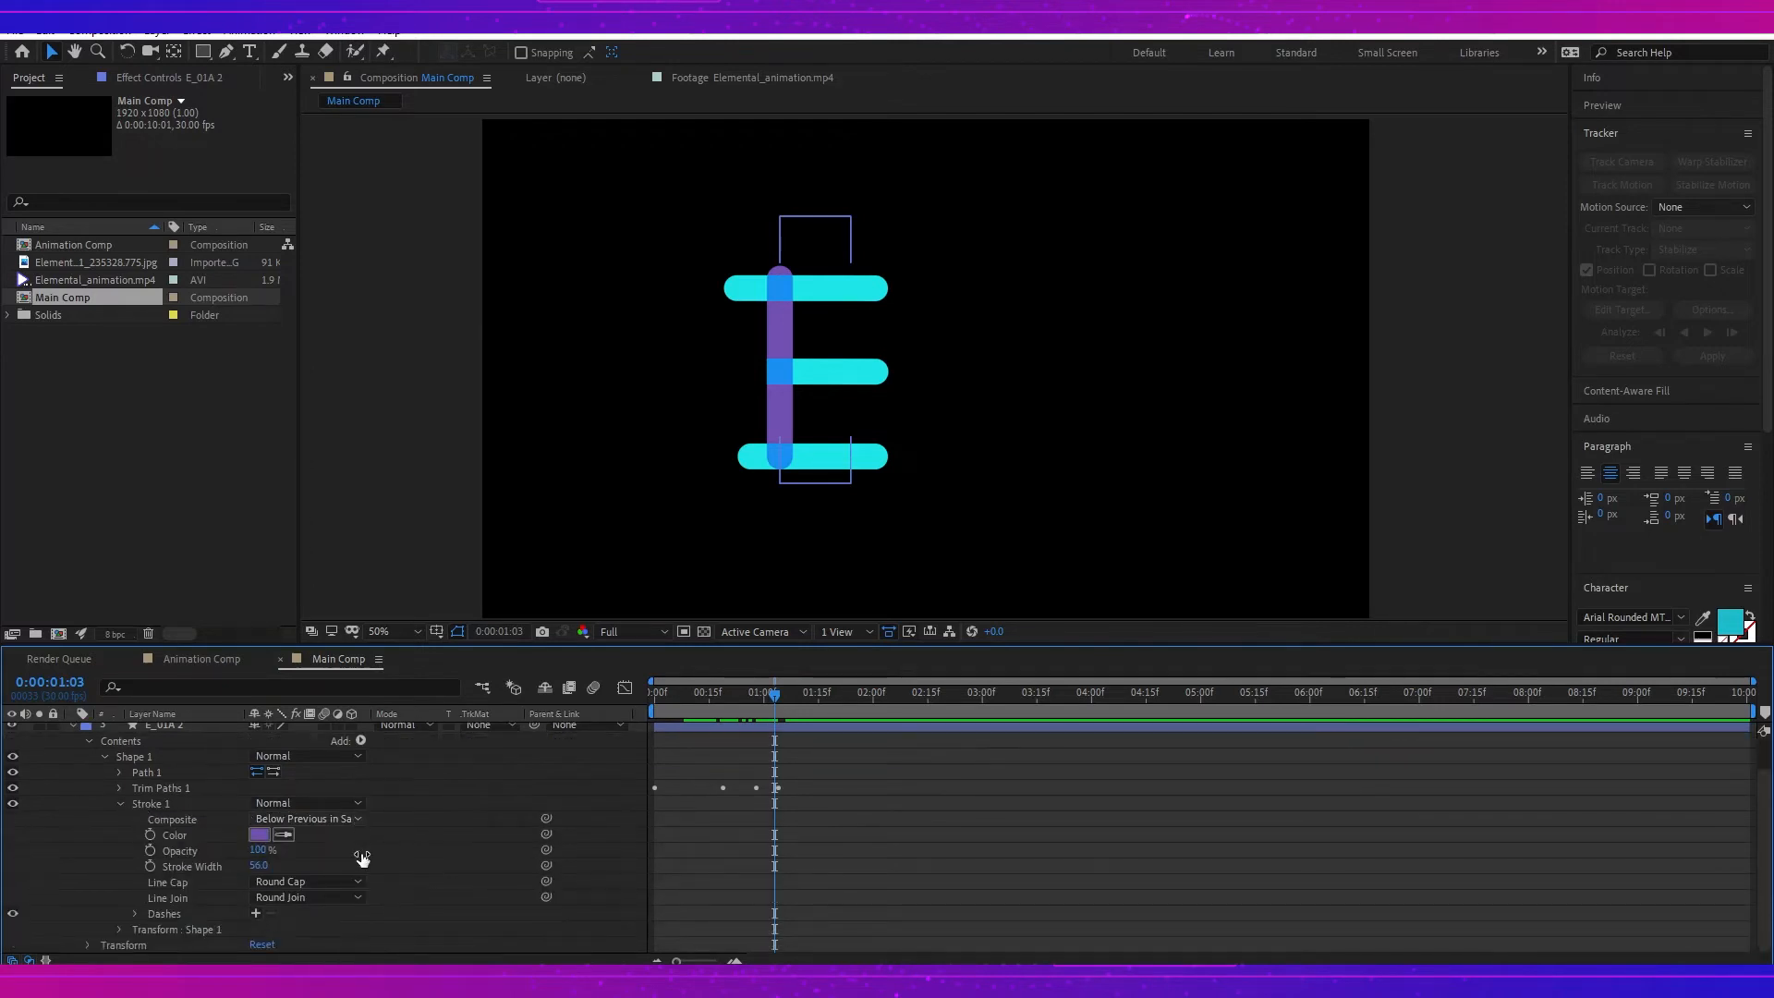
click(314, 882)
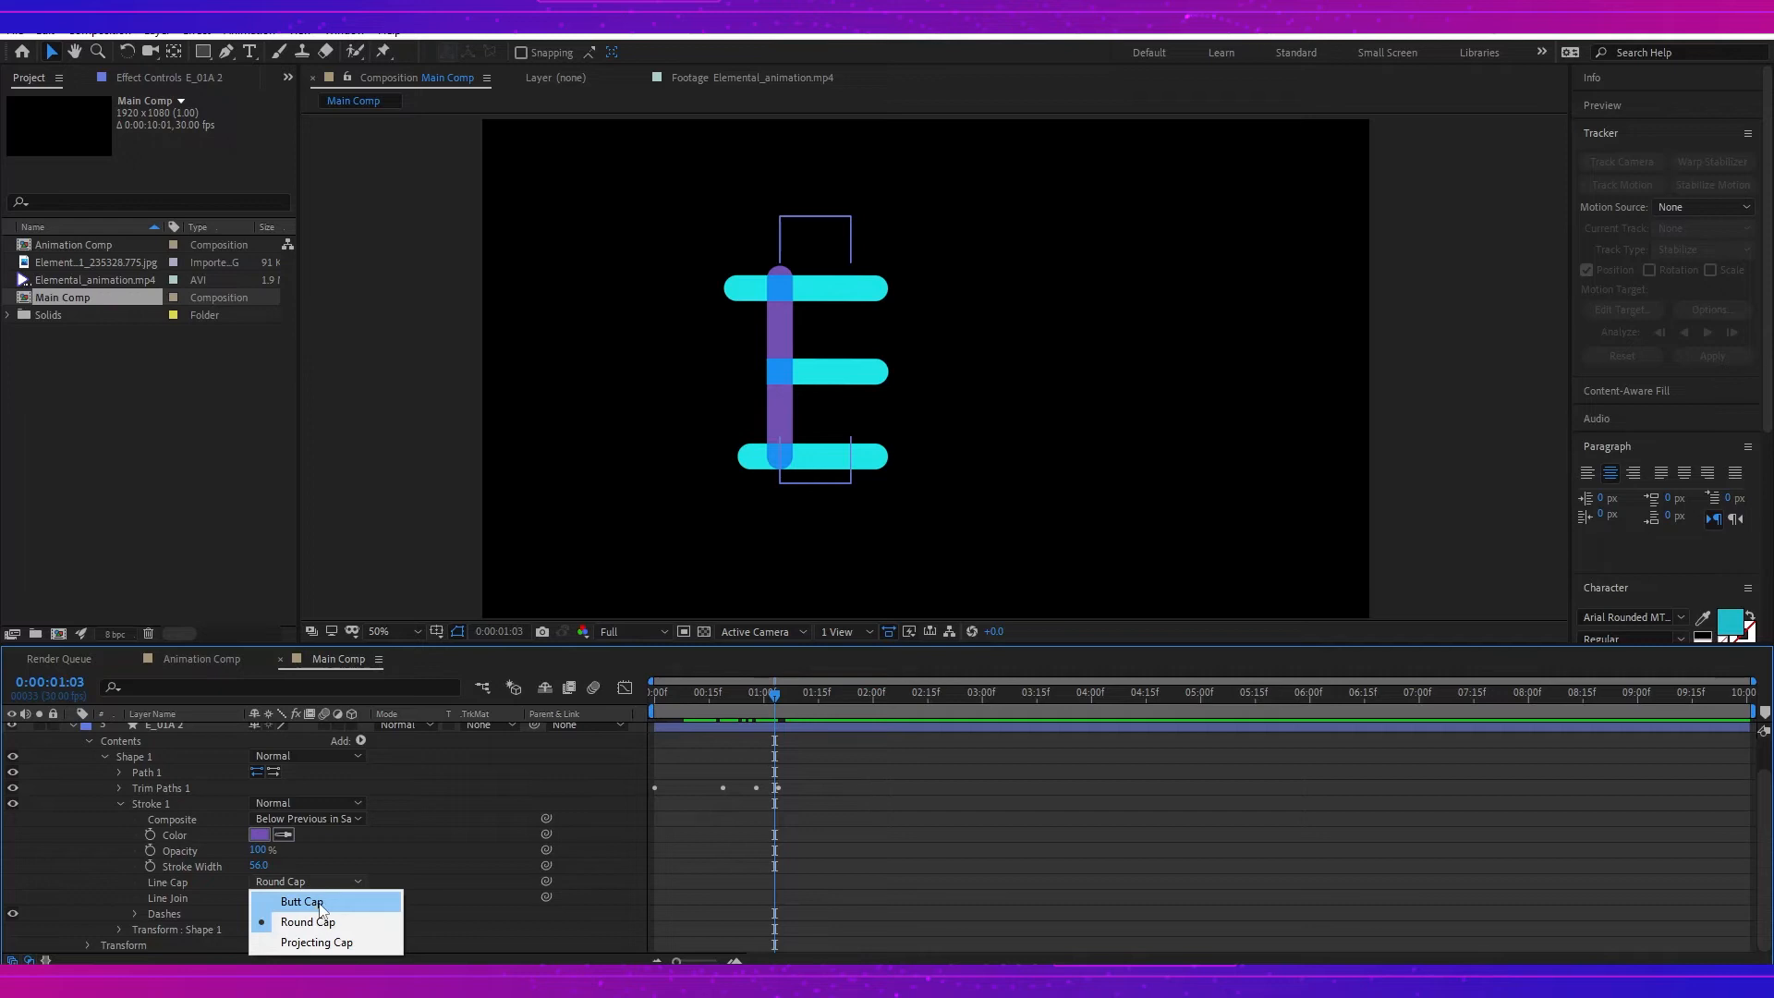
click(319, 905)
Step: Check the square-ended stem on earlier frames with E_01A hidden, then show E_01A again and return to 0:00:01:03
key(Page_Up)
key(Page_Up)
key(Page_Up)
key(Page_Up)
scroll(63, 757, up, 2)
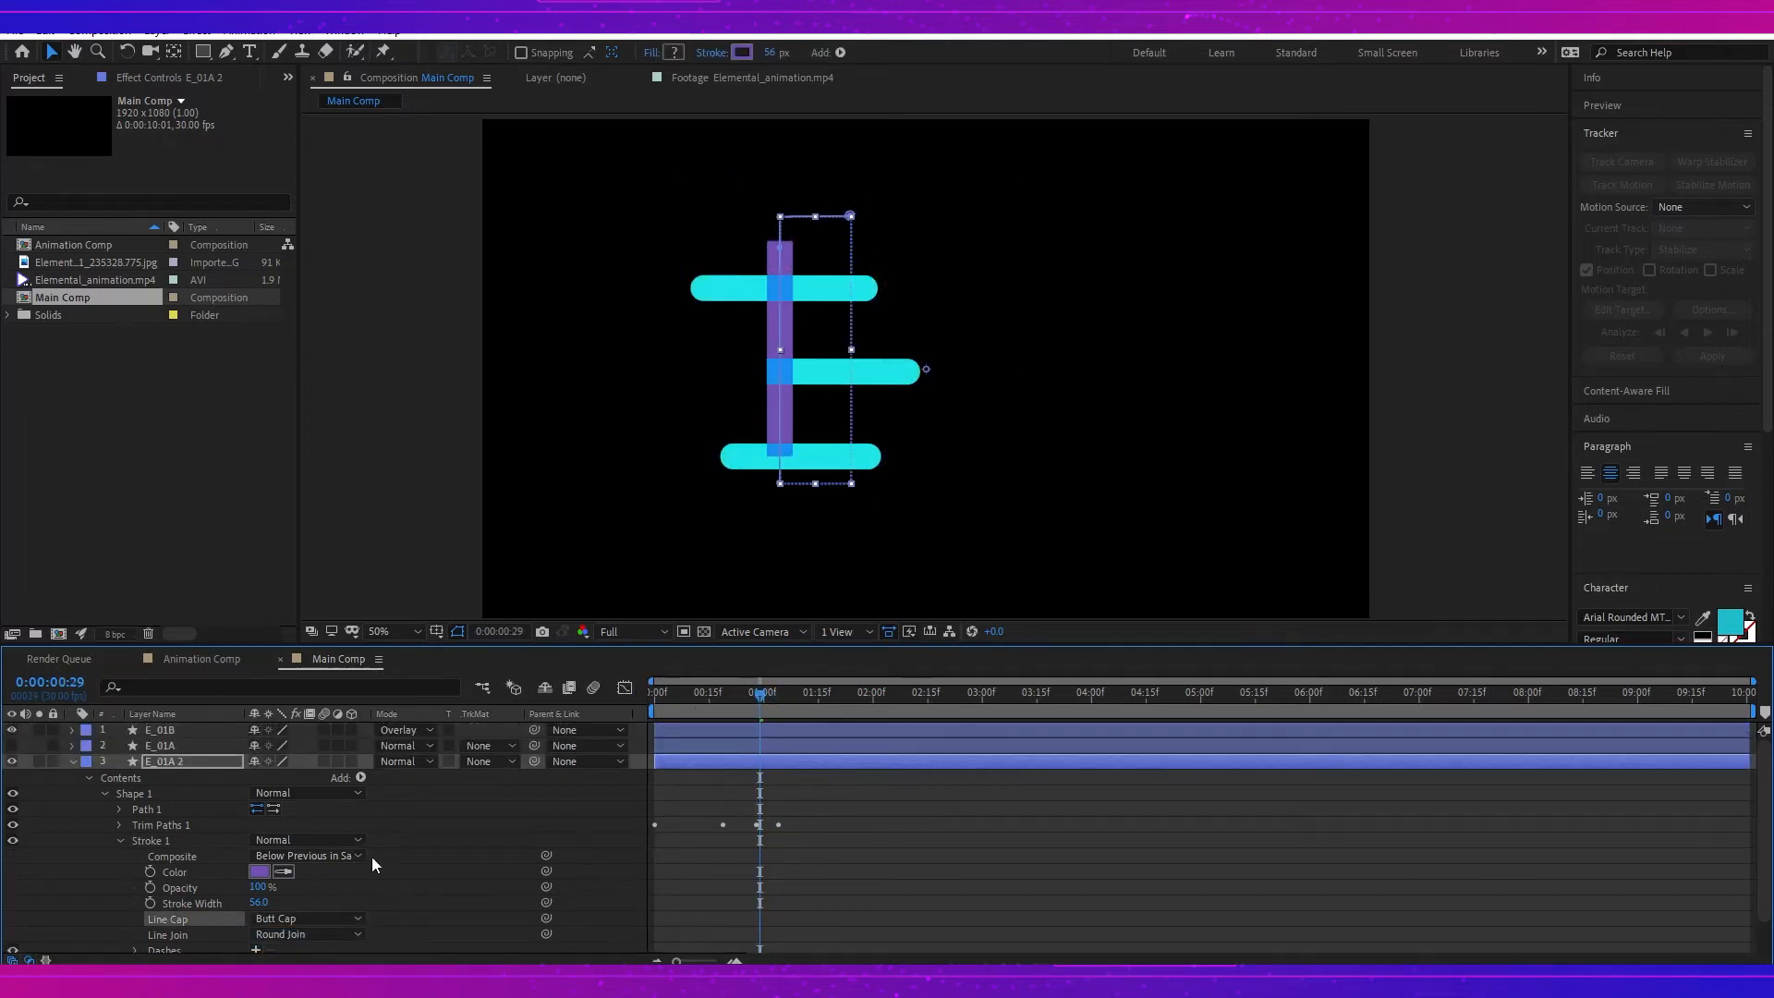
mouse_move(764, 695)
mouse_down()
mouse_move(673, 693)
mouse_move(756, 693)
mouse_up()
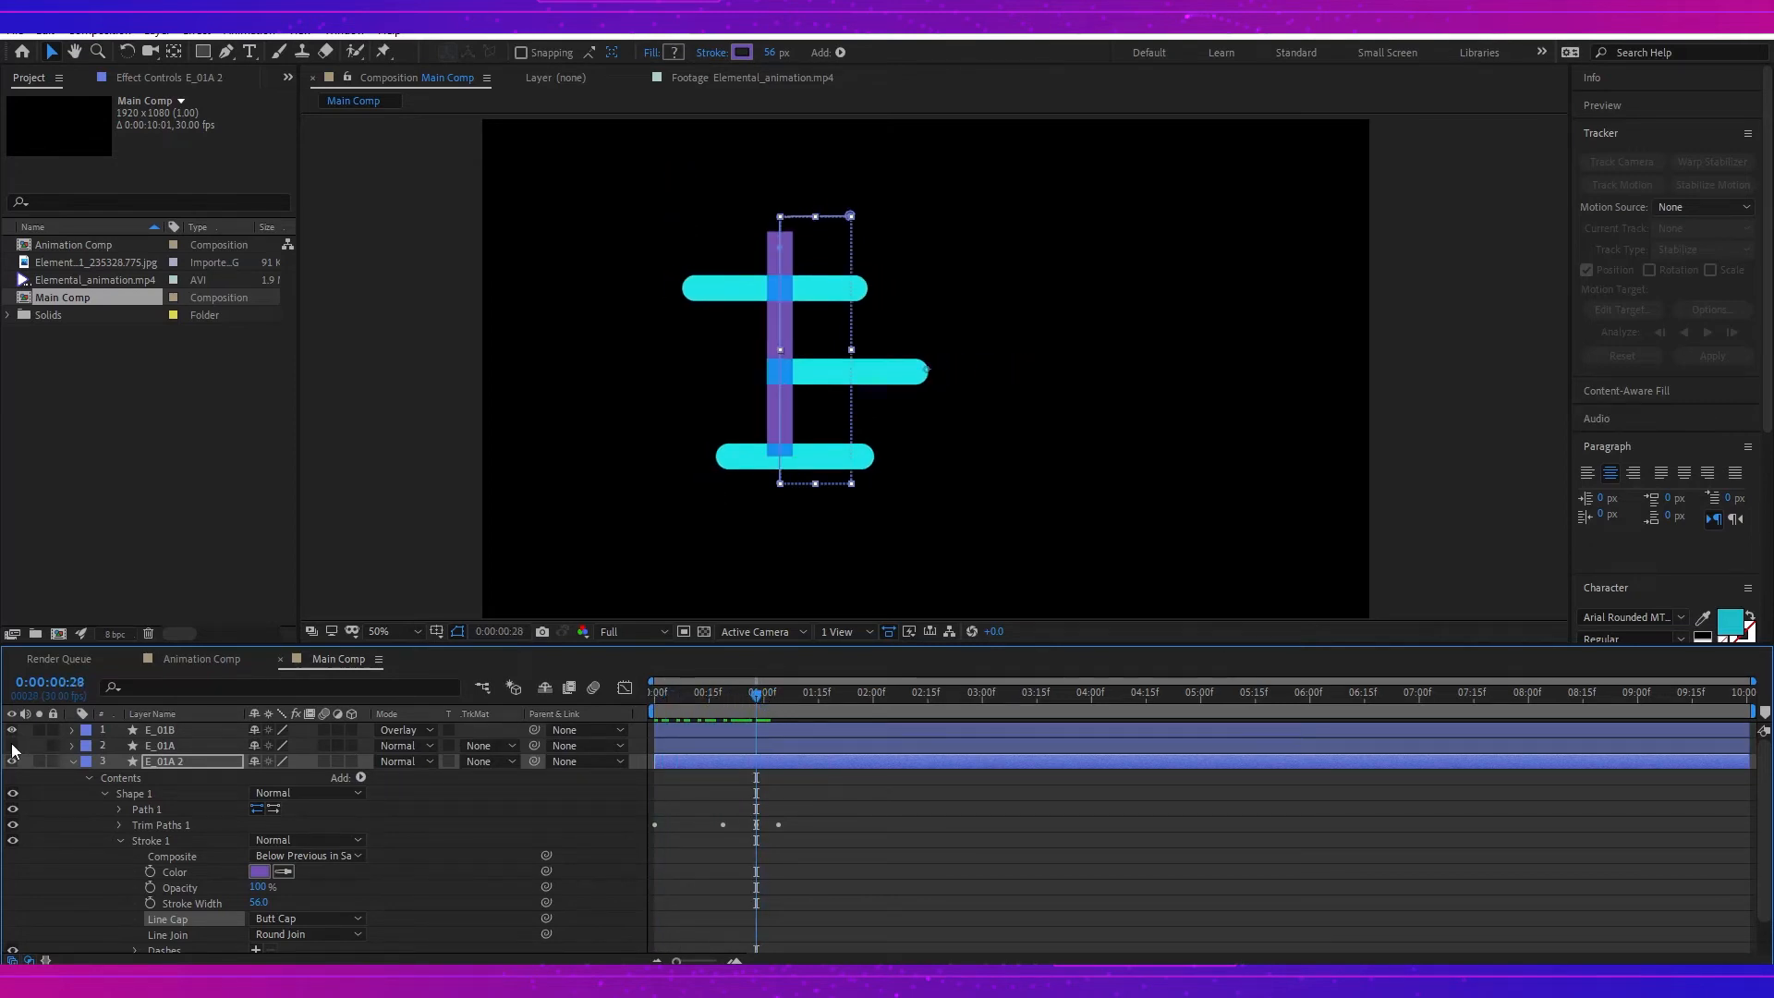
click(12, 746)
mouse_move(759, 698)
mouse_down()
mouse_move(734, 702)
mouse_move(778, 707)
mouse_up()
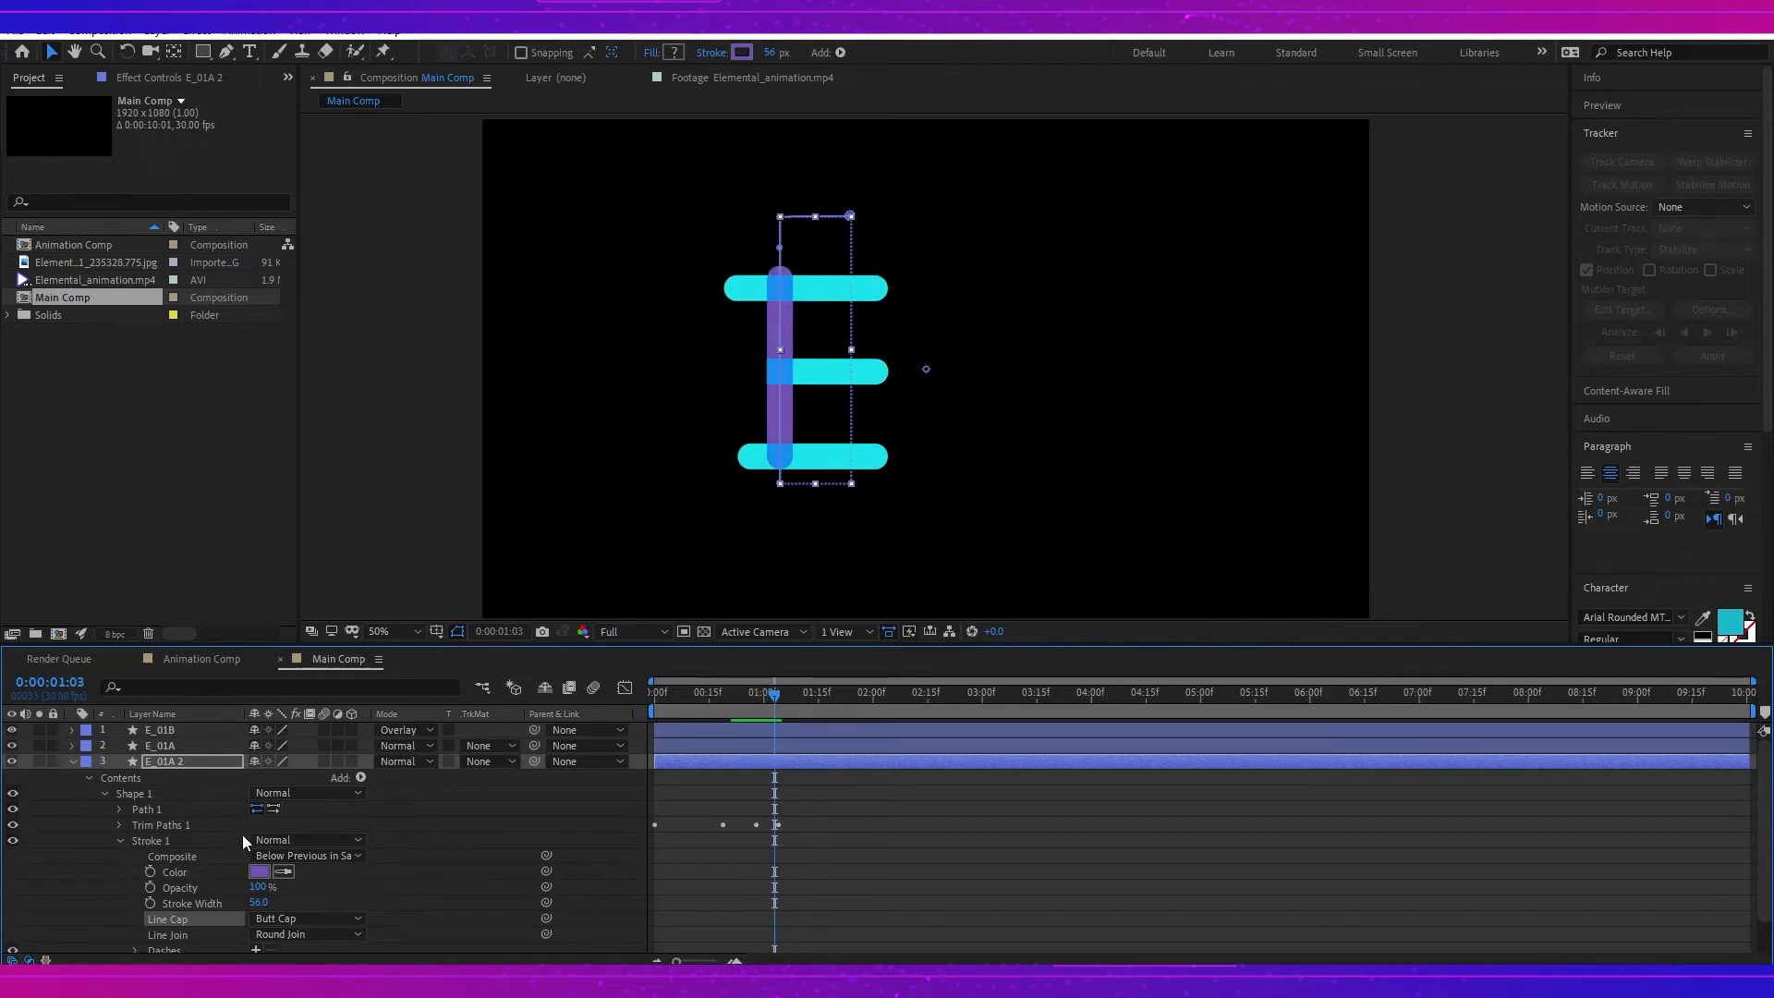
Step: Keyframe the Trim Paths Start of E_01A 2 at 35.3% at 0:00:01:03, aligning the square end with the rounded top of the stem
click(120, 825)
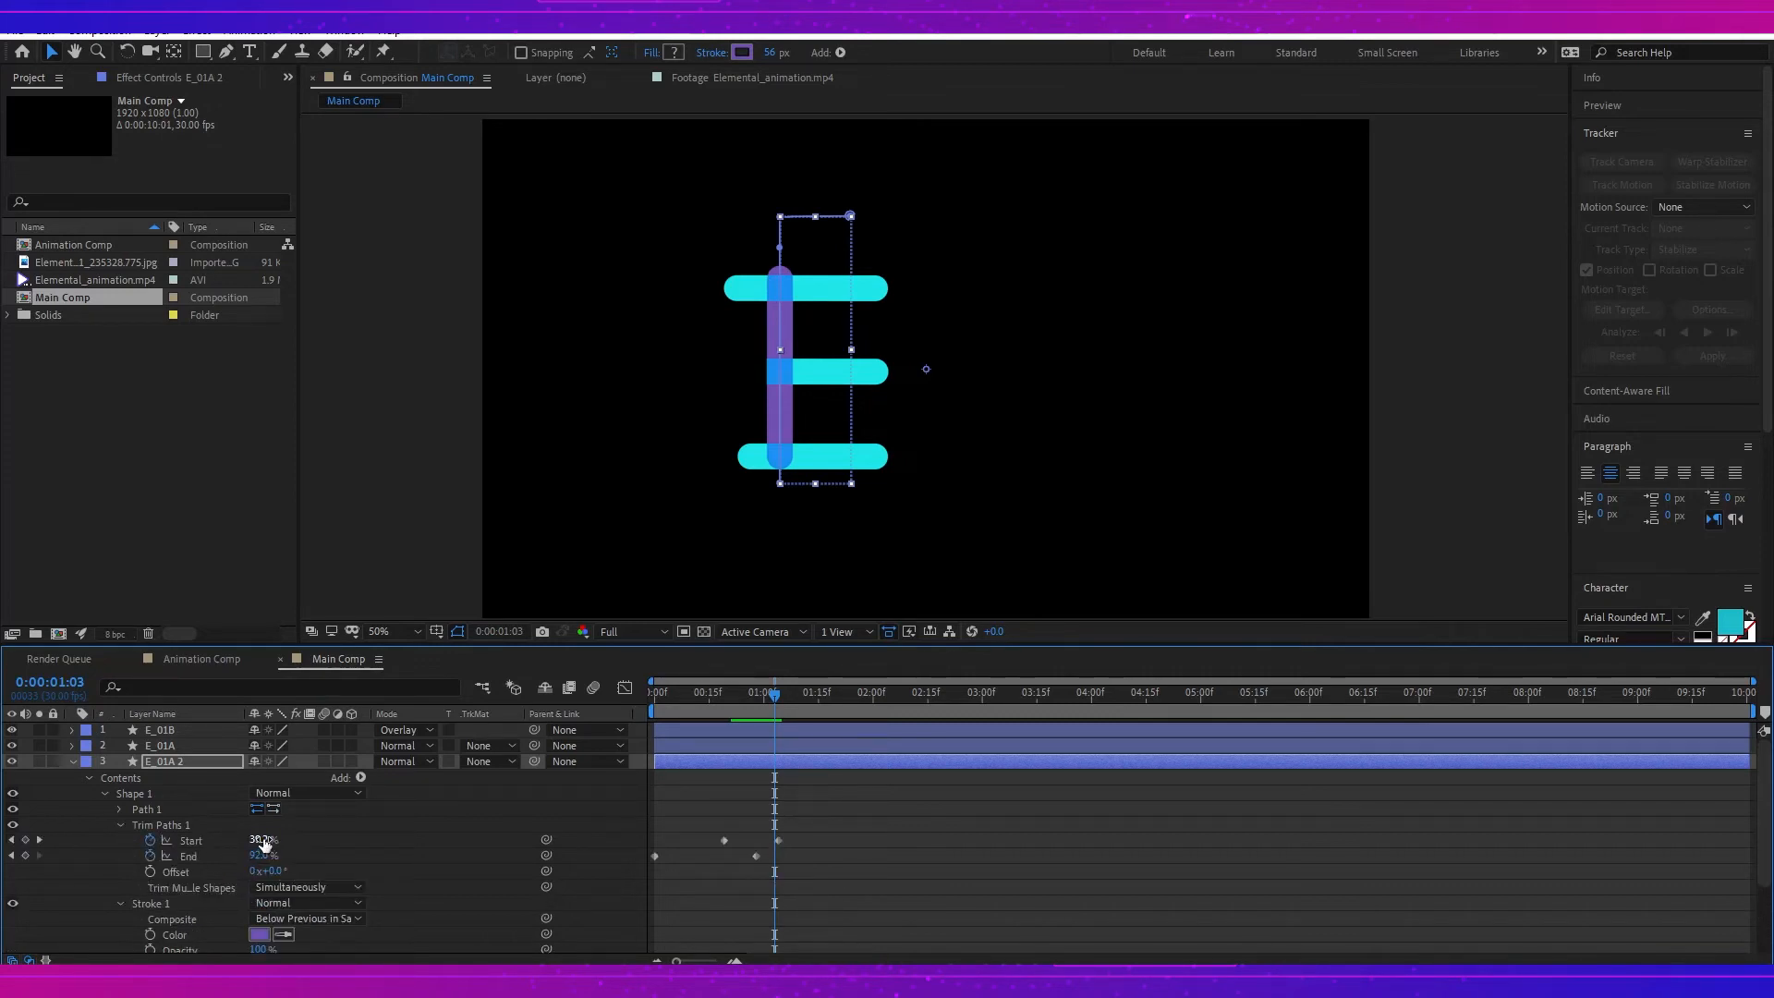
mouse_move(261, 843)
mouse_down()
mouse_move(218, 843)
mouse_move(255, 840)
mouse_up()
scroll(926, 369, up, 6)
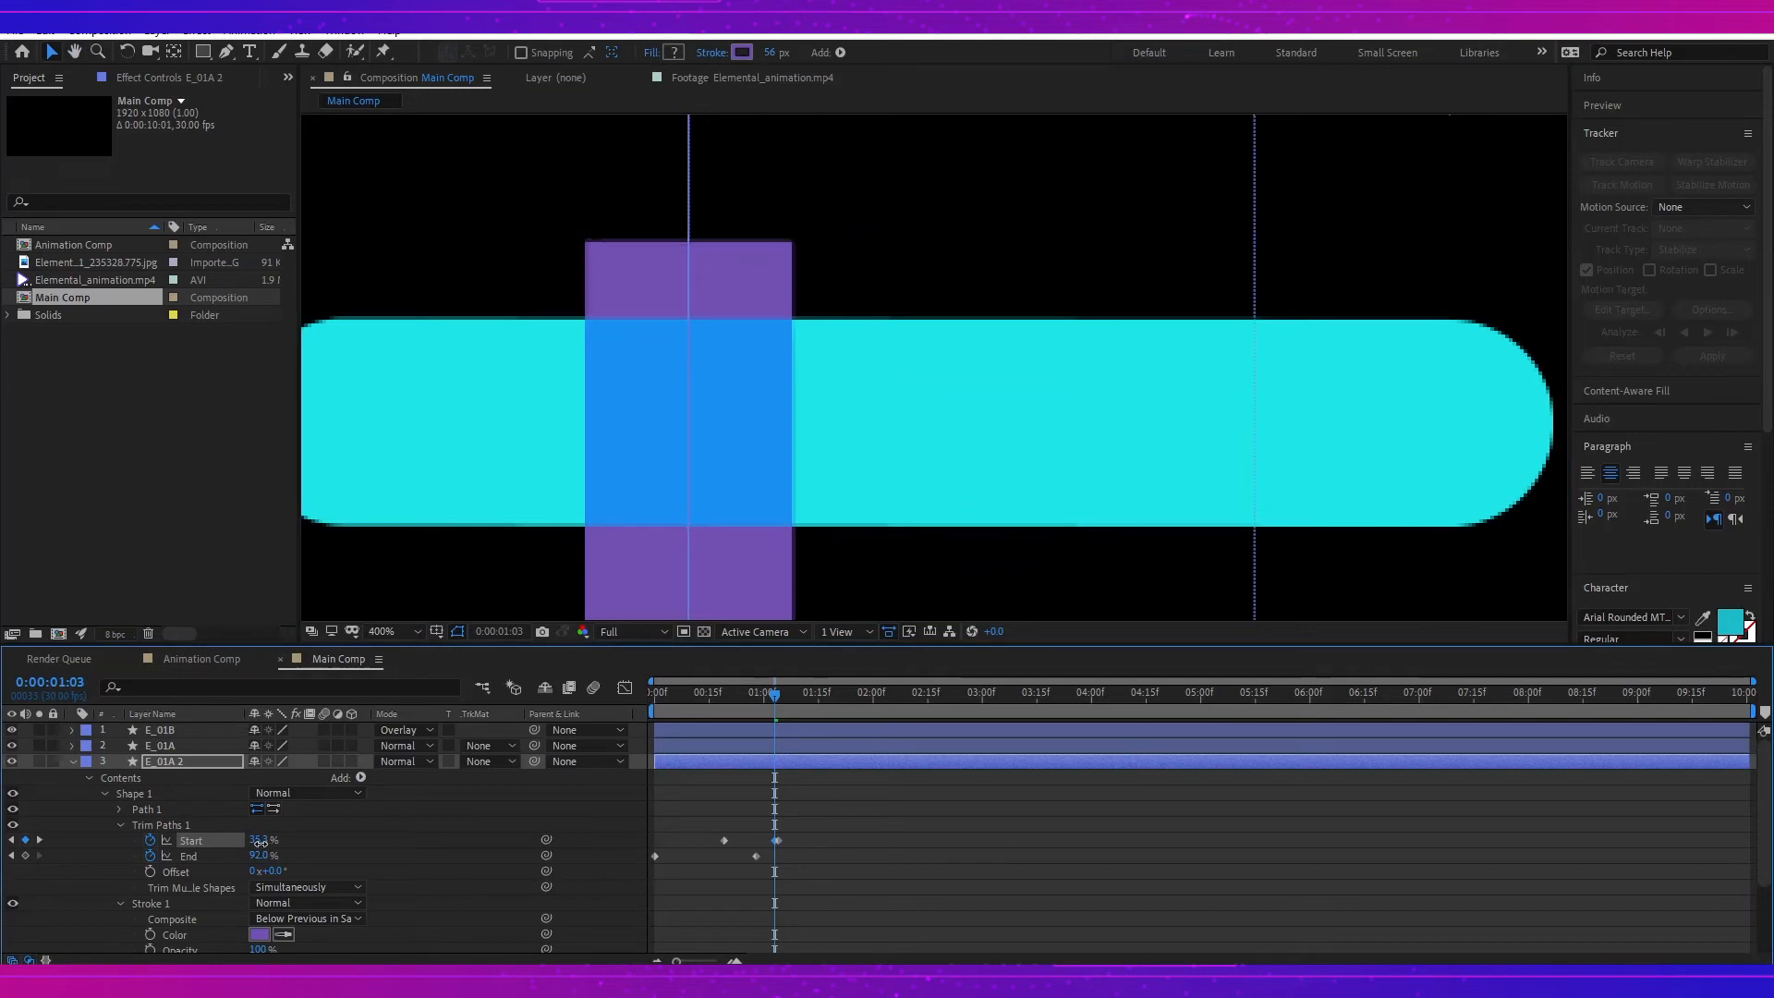
Step: Change the stroke color of E_01A 2 to green 699343 to distinguish it from the purple stem
click(259, 935)
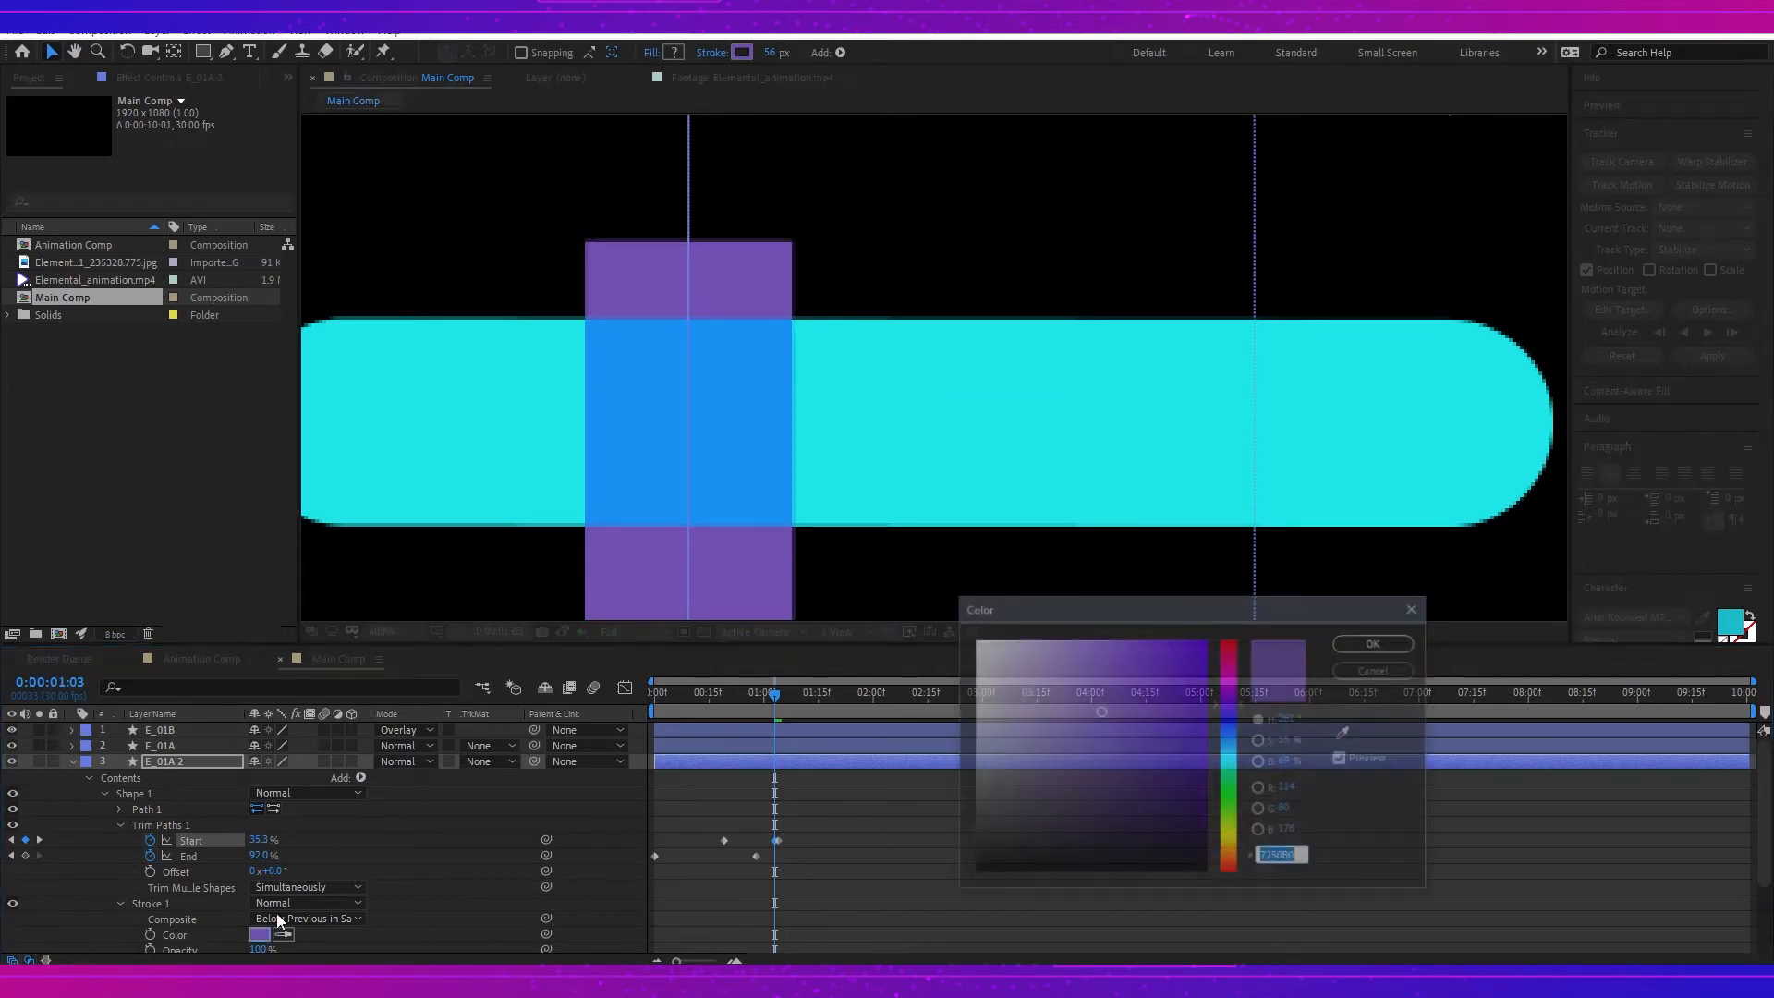
mouse_move(1237, 797)
mouse_down()
mouse_move(1238, 820)
mouse_move(1115, 785)
mouse_move(1089, 764)
mouse_move(1099, 737)
mouse_up()
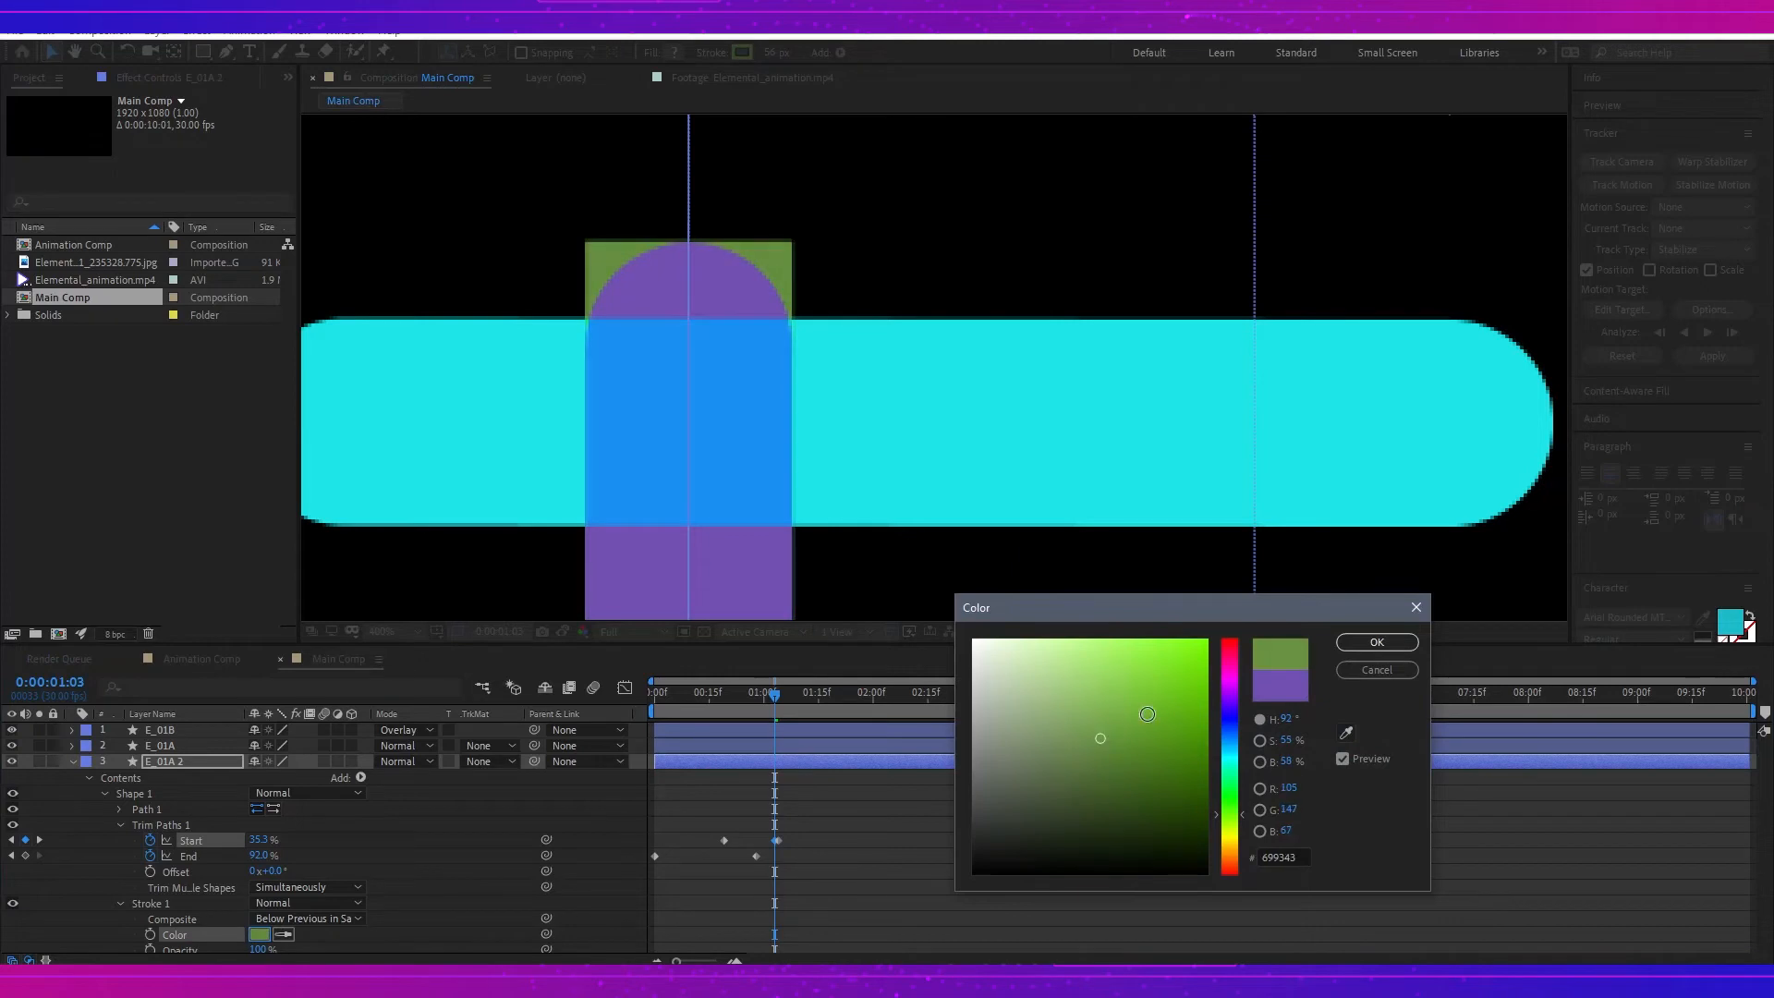
click(1376, 642)
scroll(739, 339, down, 2)
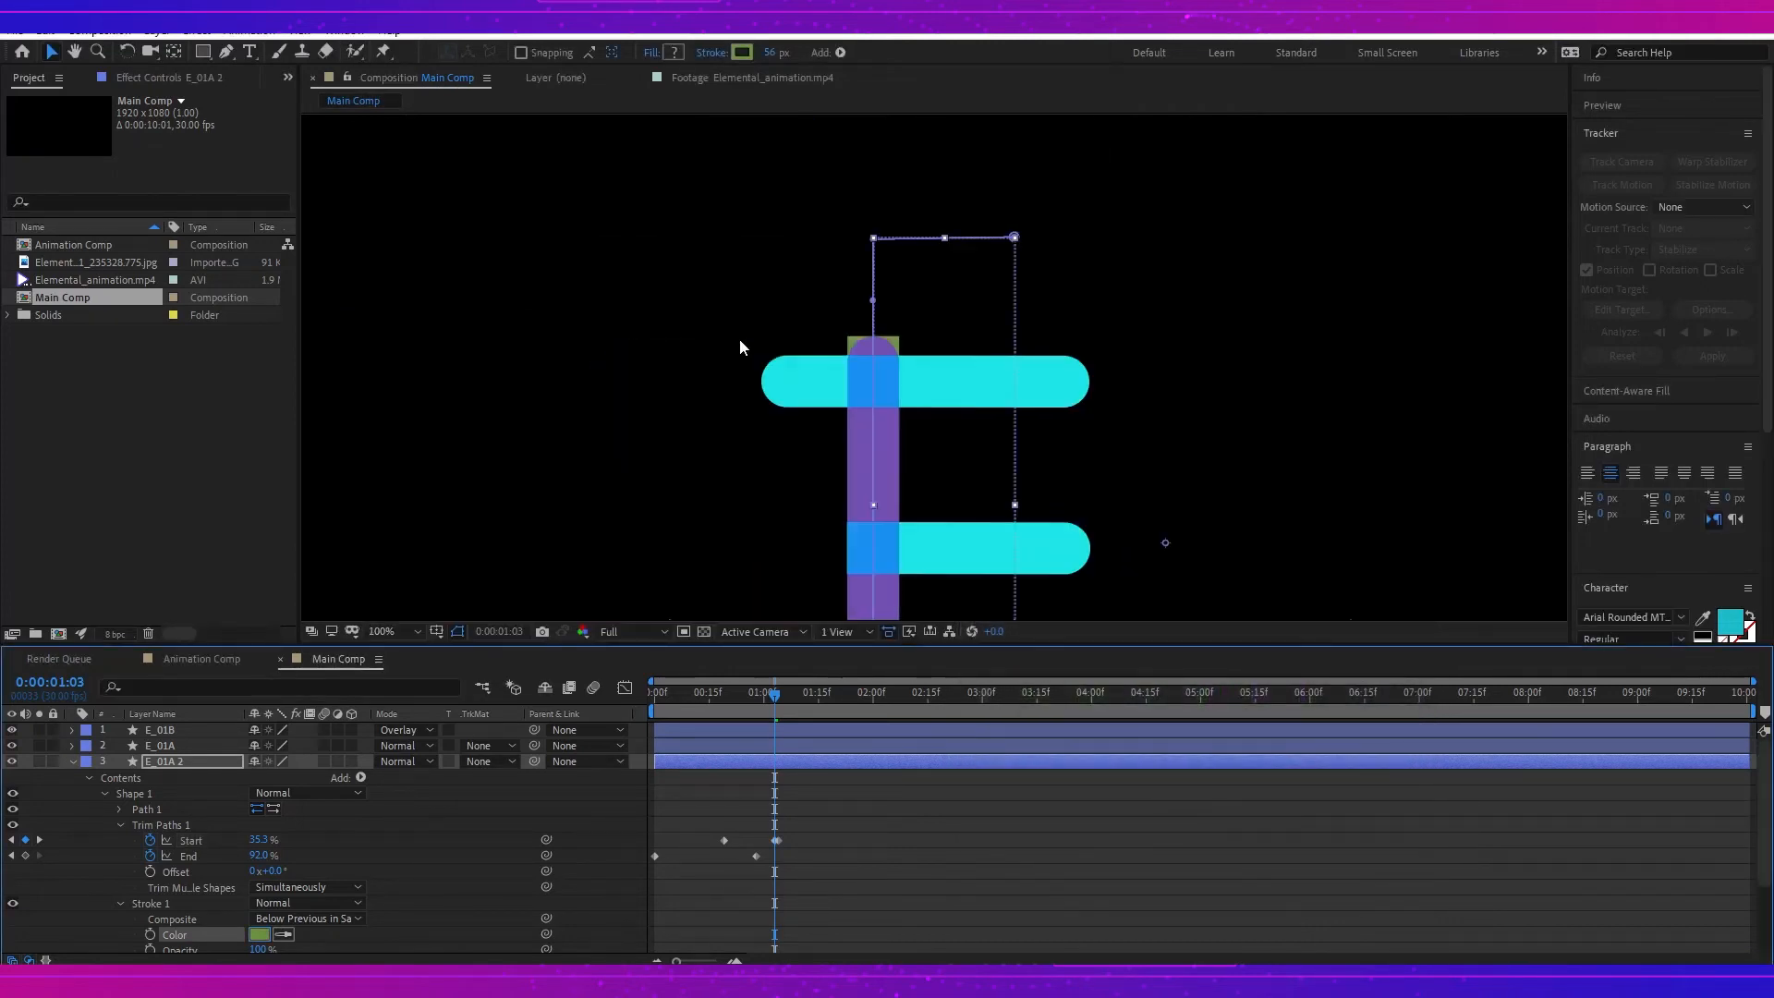
Step: Keyframe the Trim Paths End of E_01A 2 at 95.9% at 0:00:01:03 for the stem's lower end, and scrub back to 0:00:00:28
drag(868, 376, 818, 272)
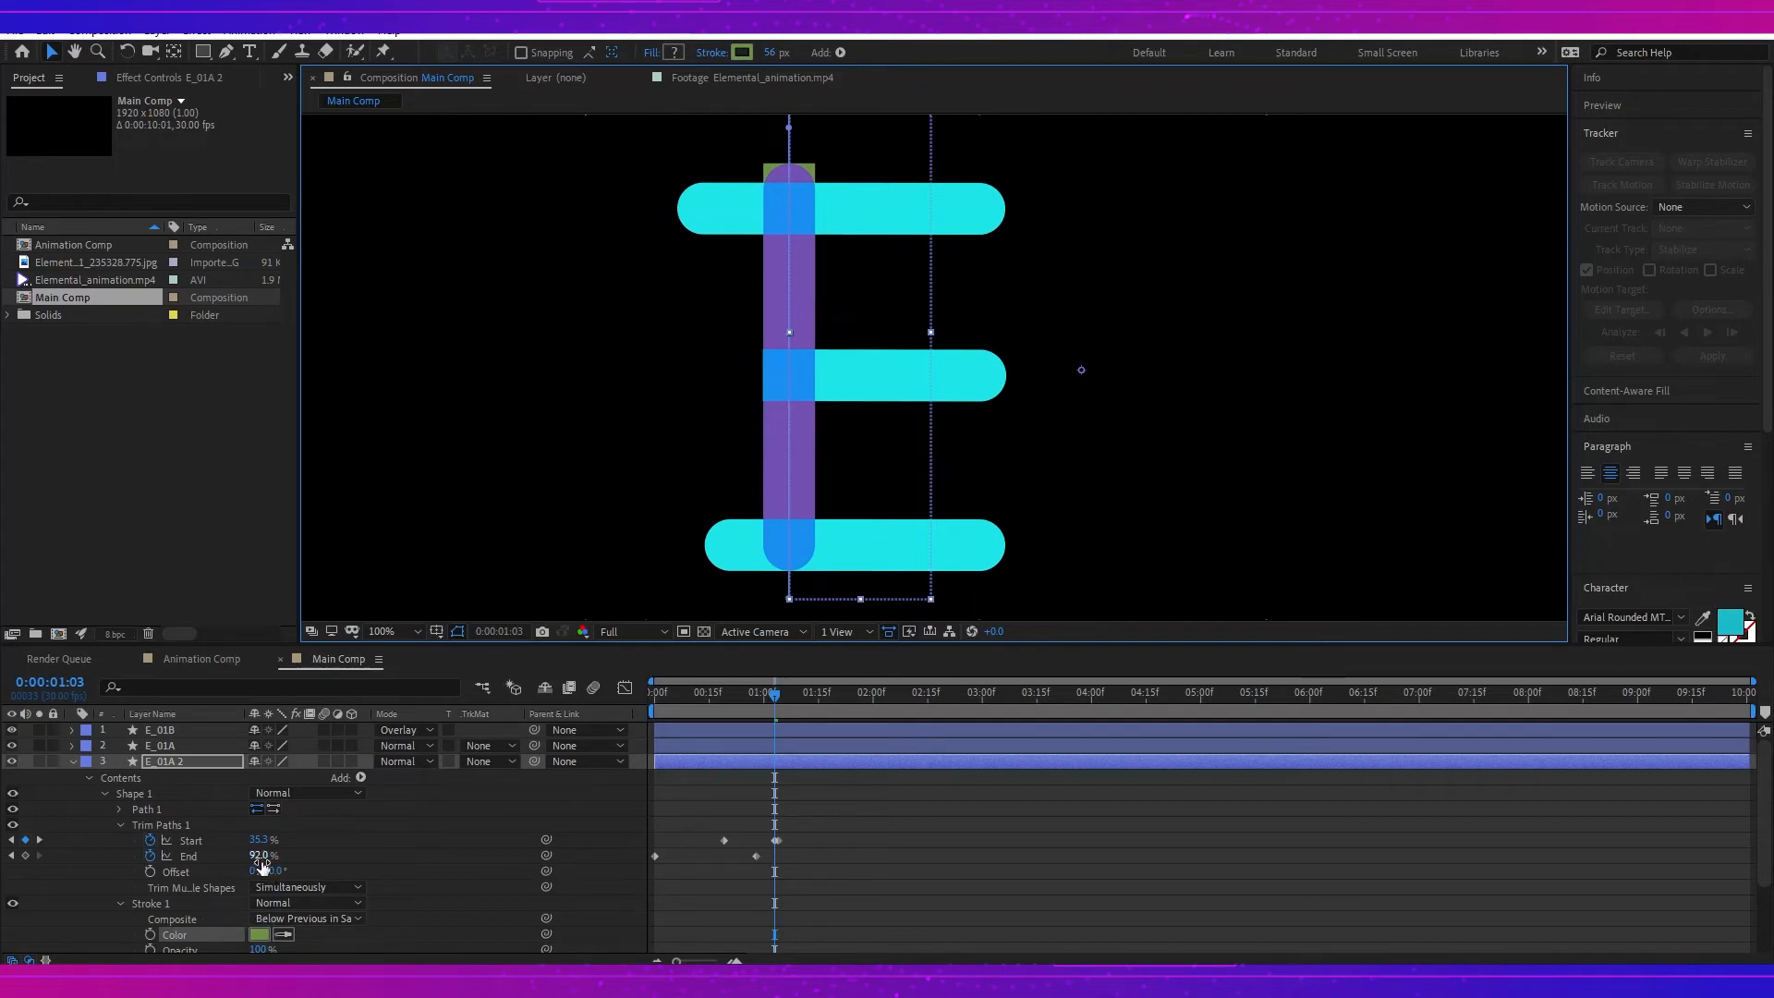
mouse_move(774, 702)
mouse_down()
mouse_move(752, 704)
mouse_move(775, 704)
mouse_up()
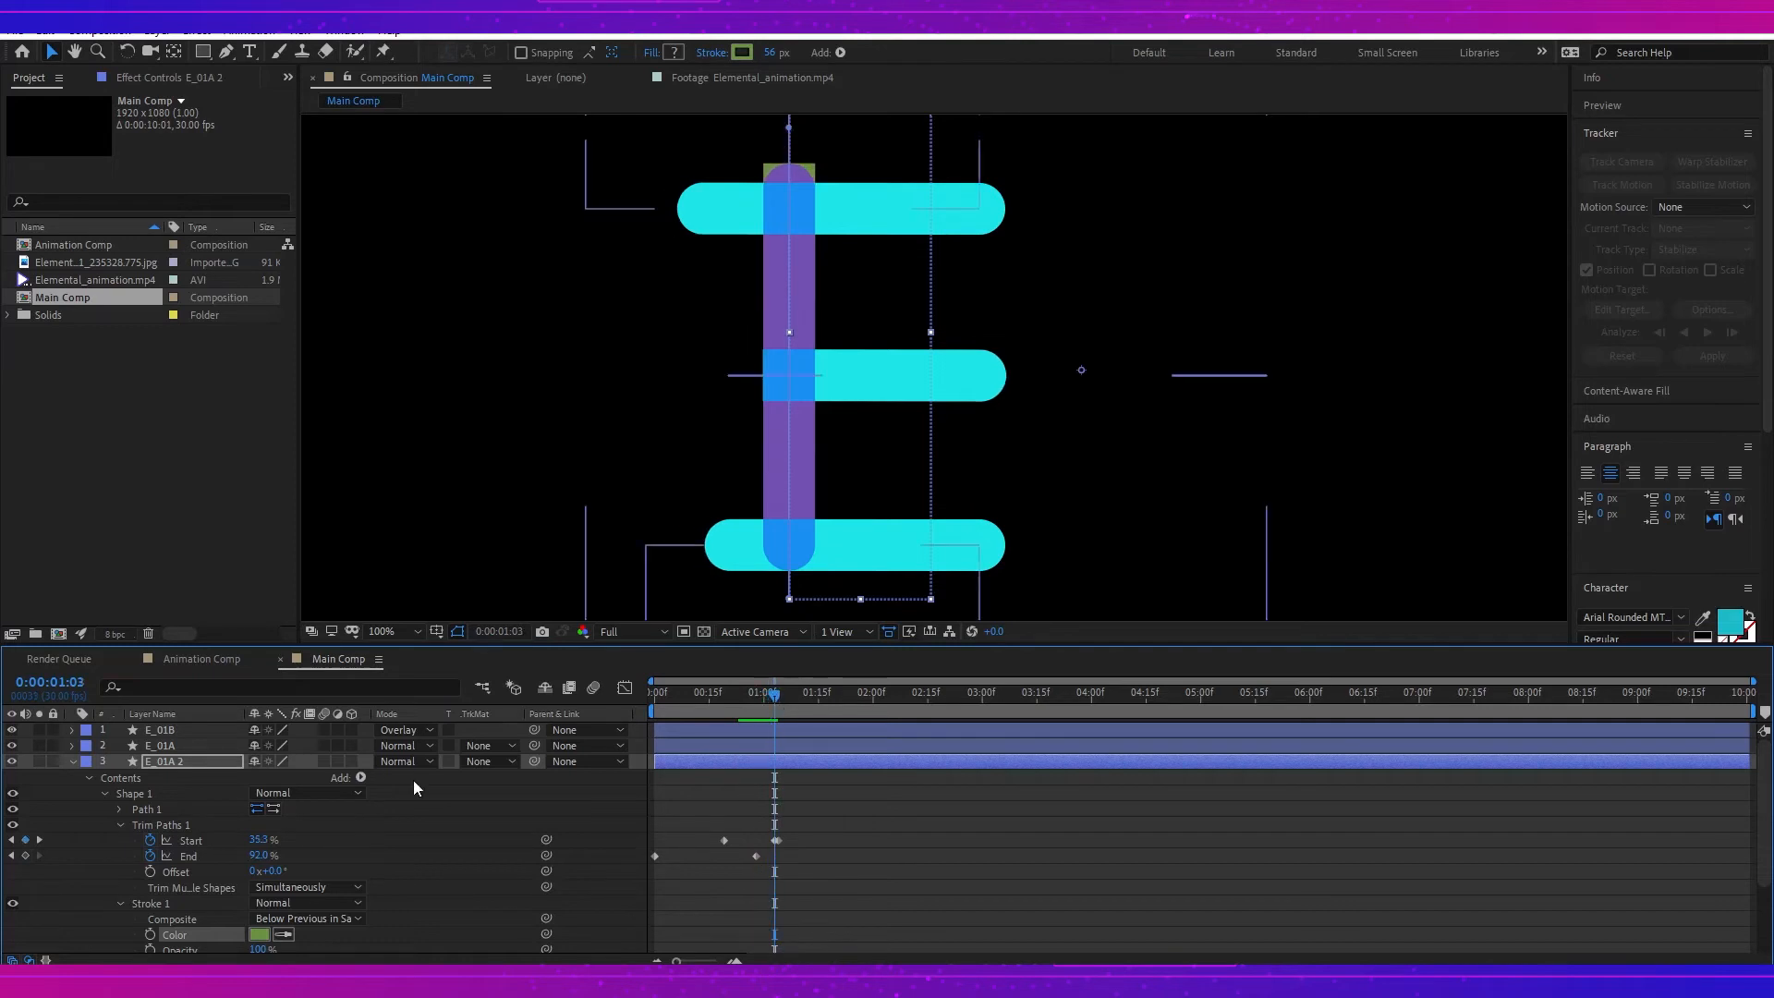
drag(258, 857, 290, 858)
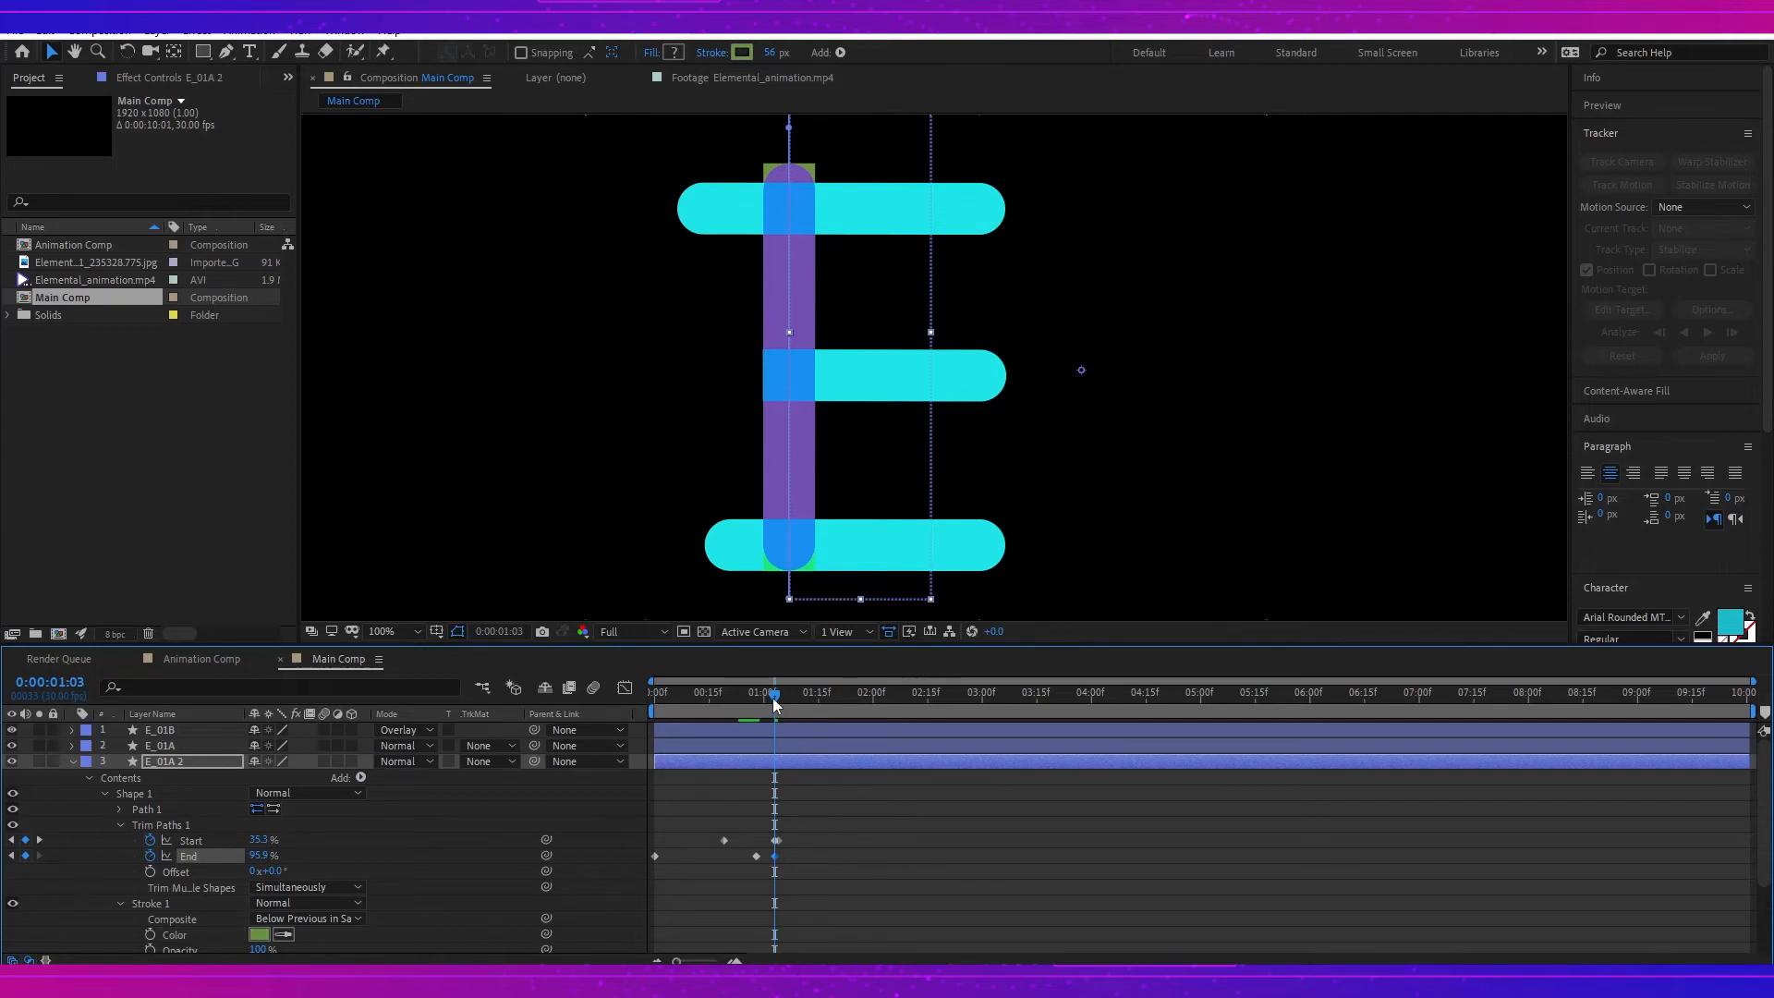
drag(775, 704, 757, 711)
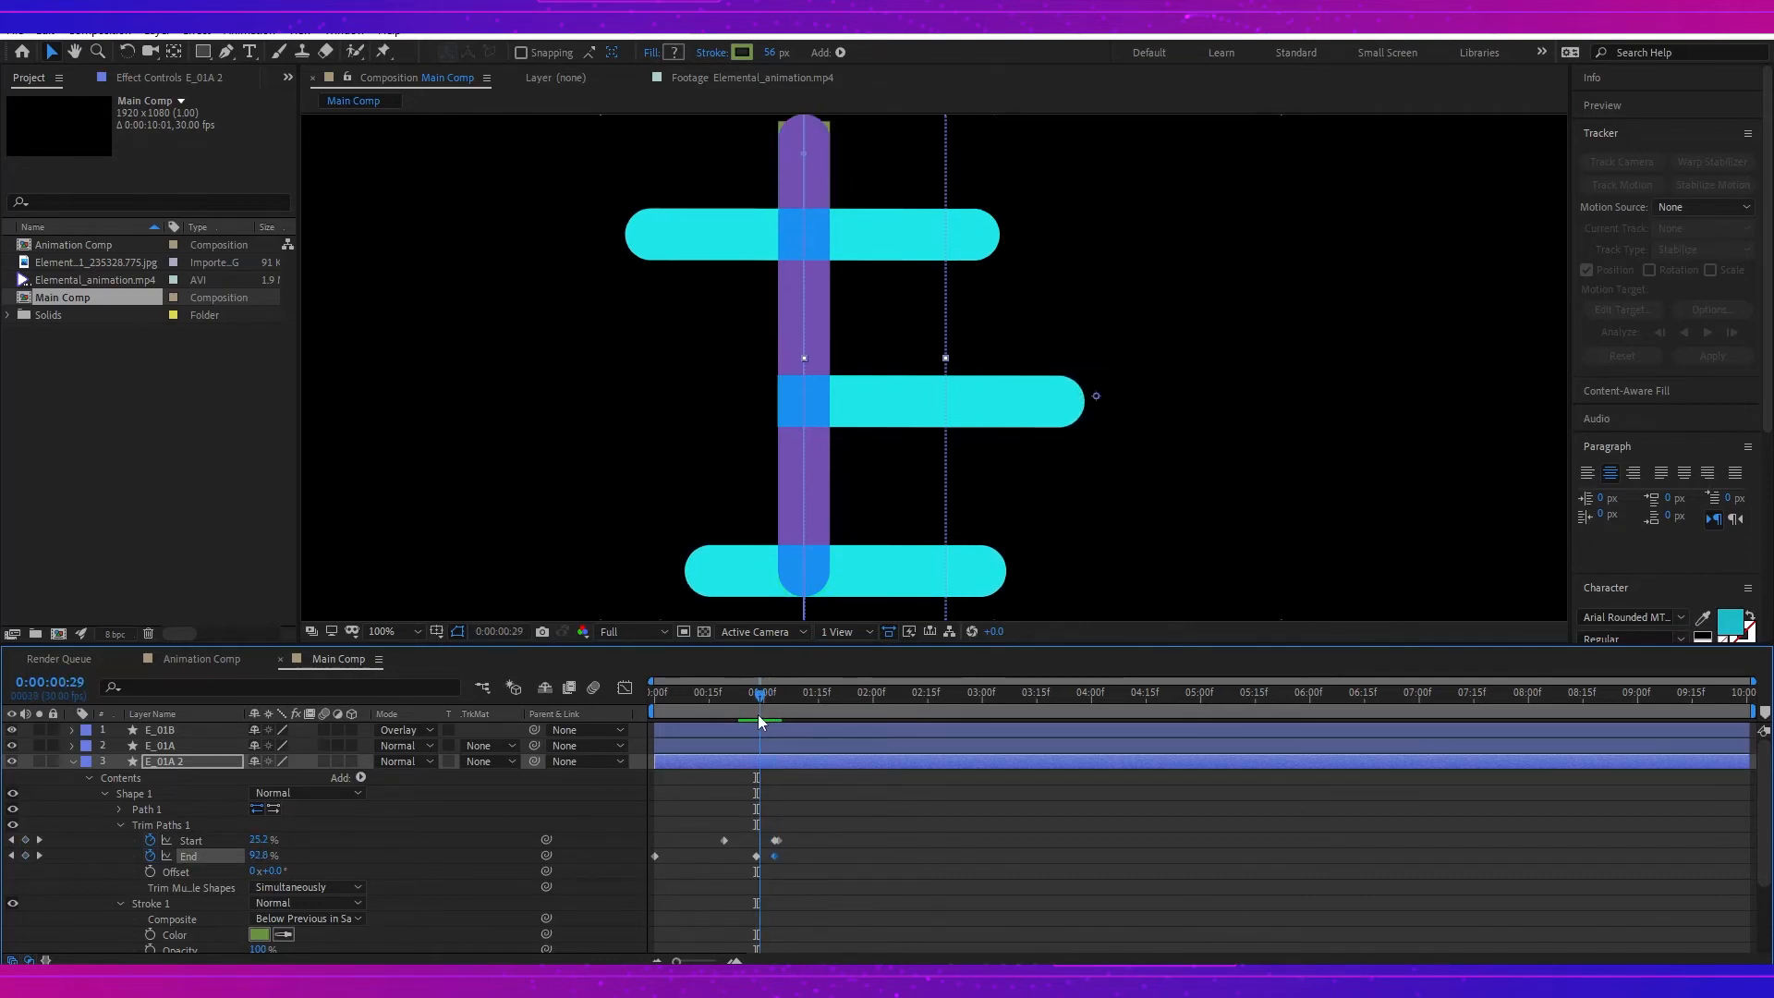
drag(759, 714, 755, 714)
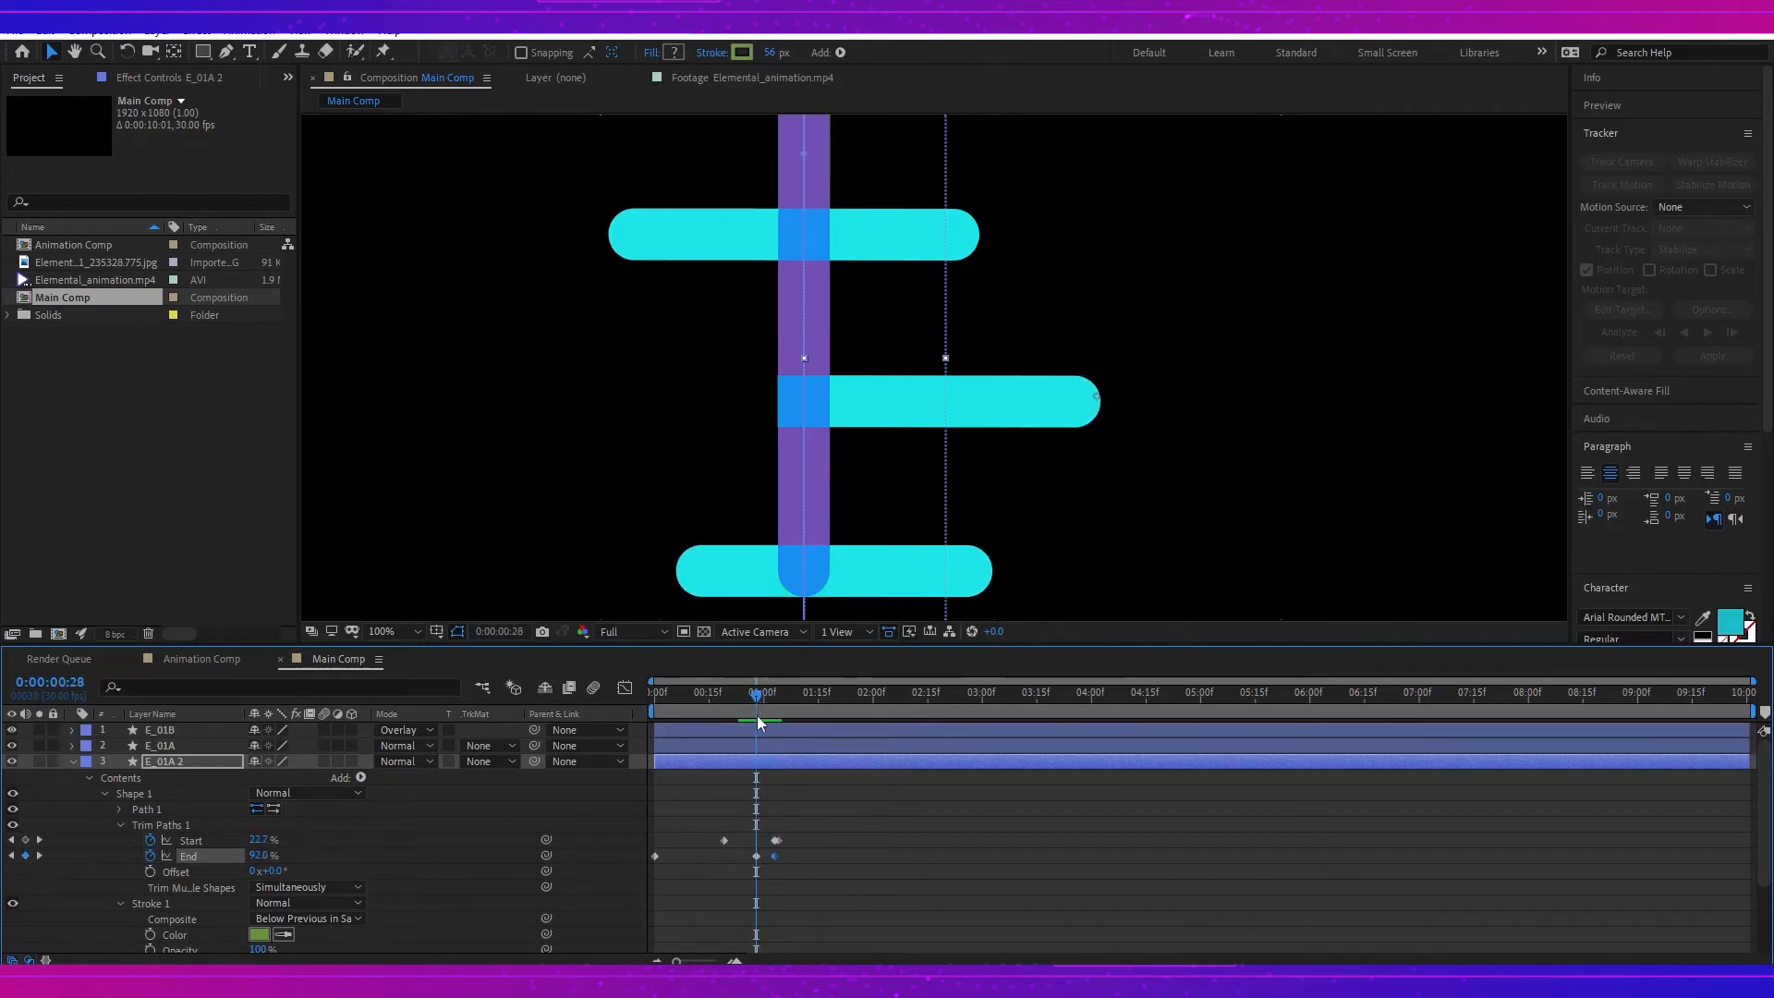
Step: Keyframe the Trim Paths Start of E_01A 2 at 25.2% at 0:00:00:28, tucking its square end inside the stem's rounded top
click(761, 766)
drag(872, 345, 863, 430)
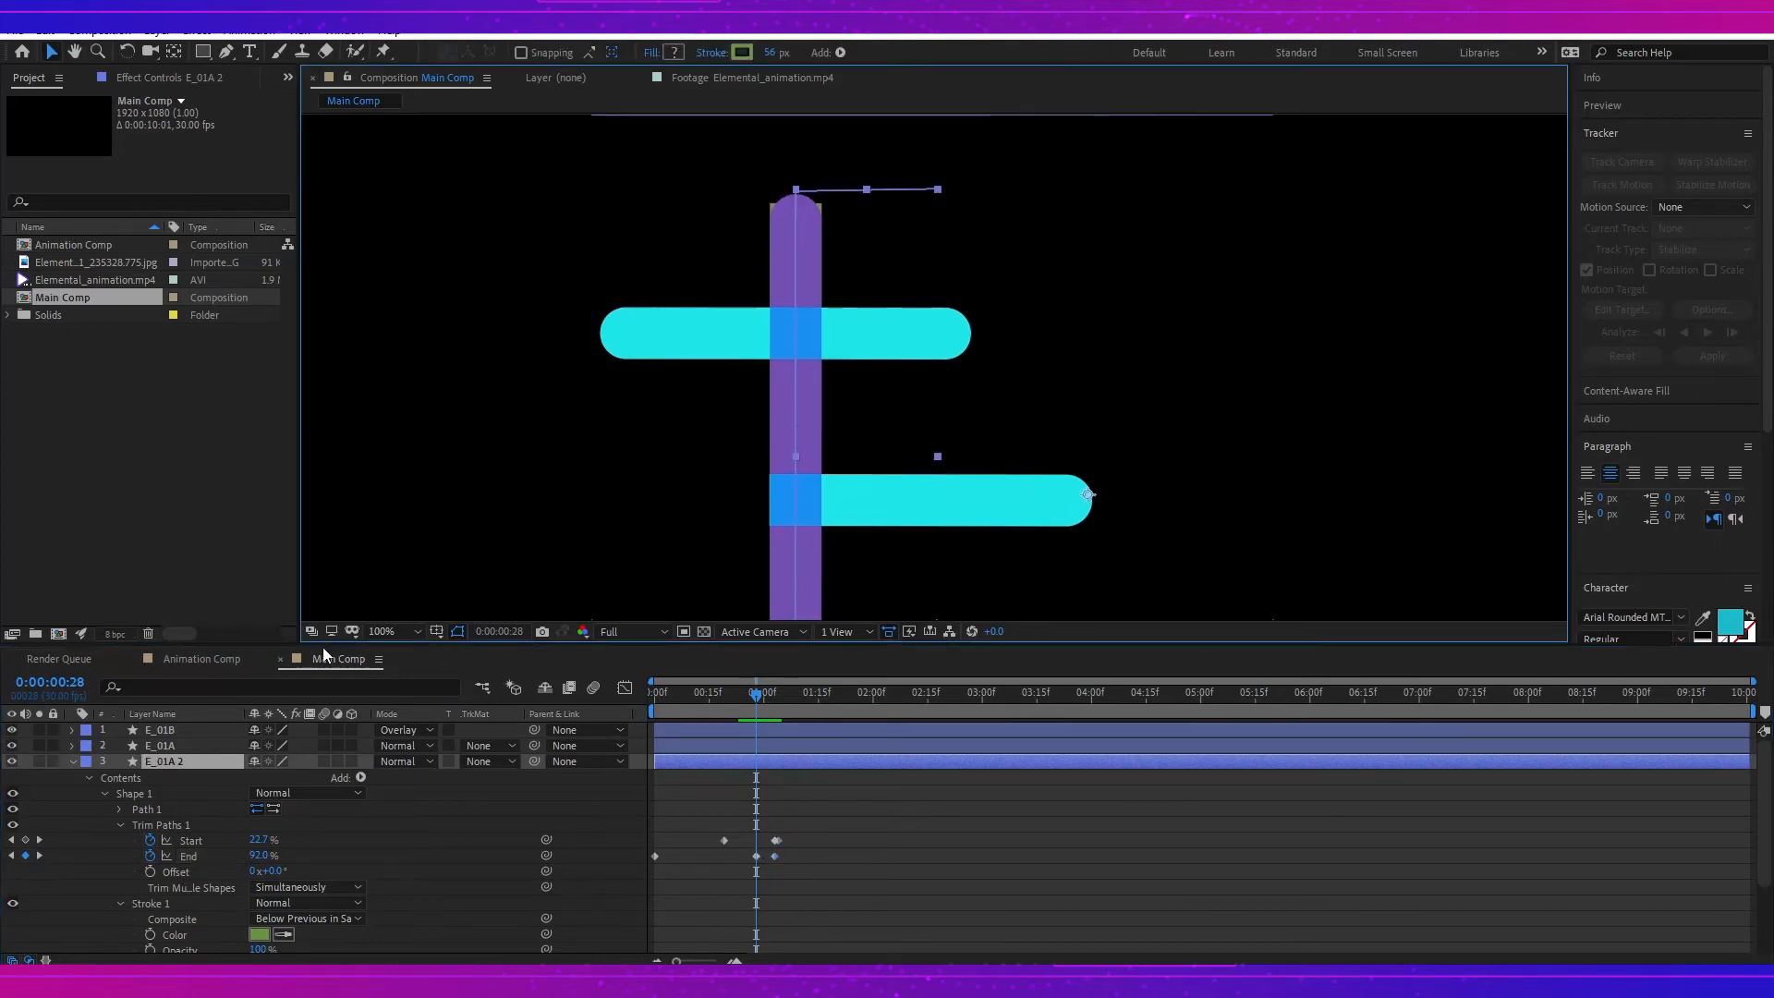
mouse_move(258, 840)
mouse_down()
mouse_move(295, 834)
mouse_move(220, 838)
mouse_move(236, 839)
mouse_up()
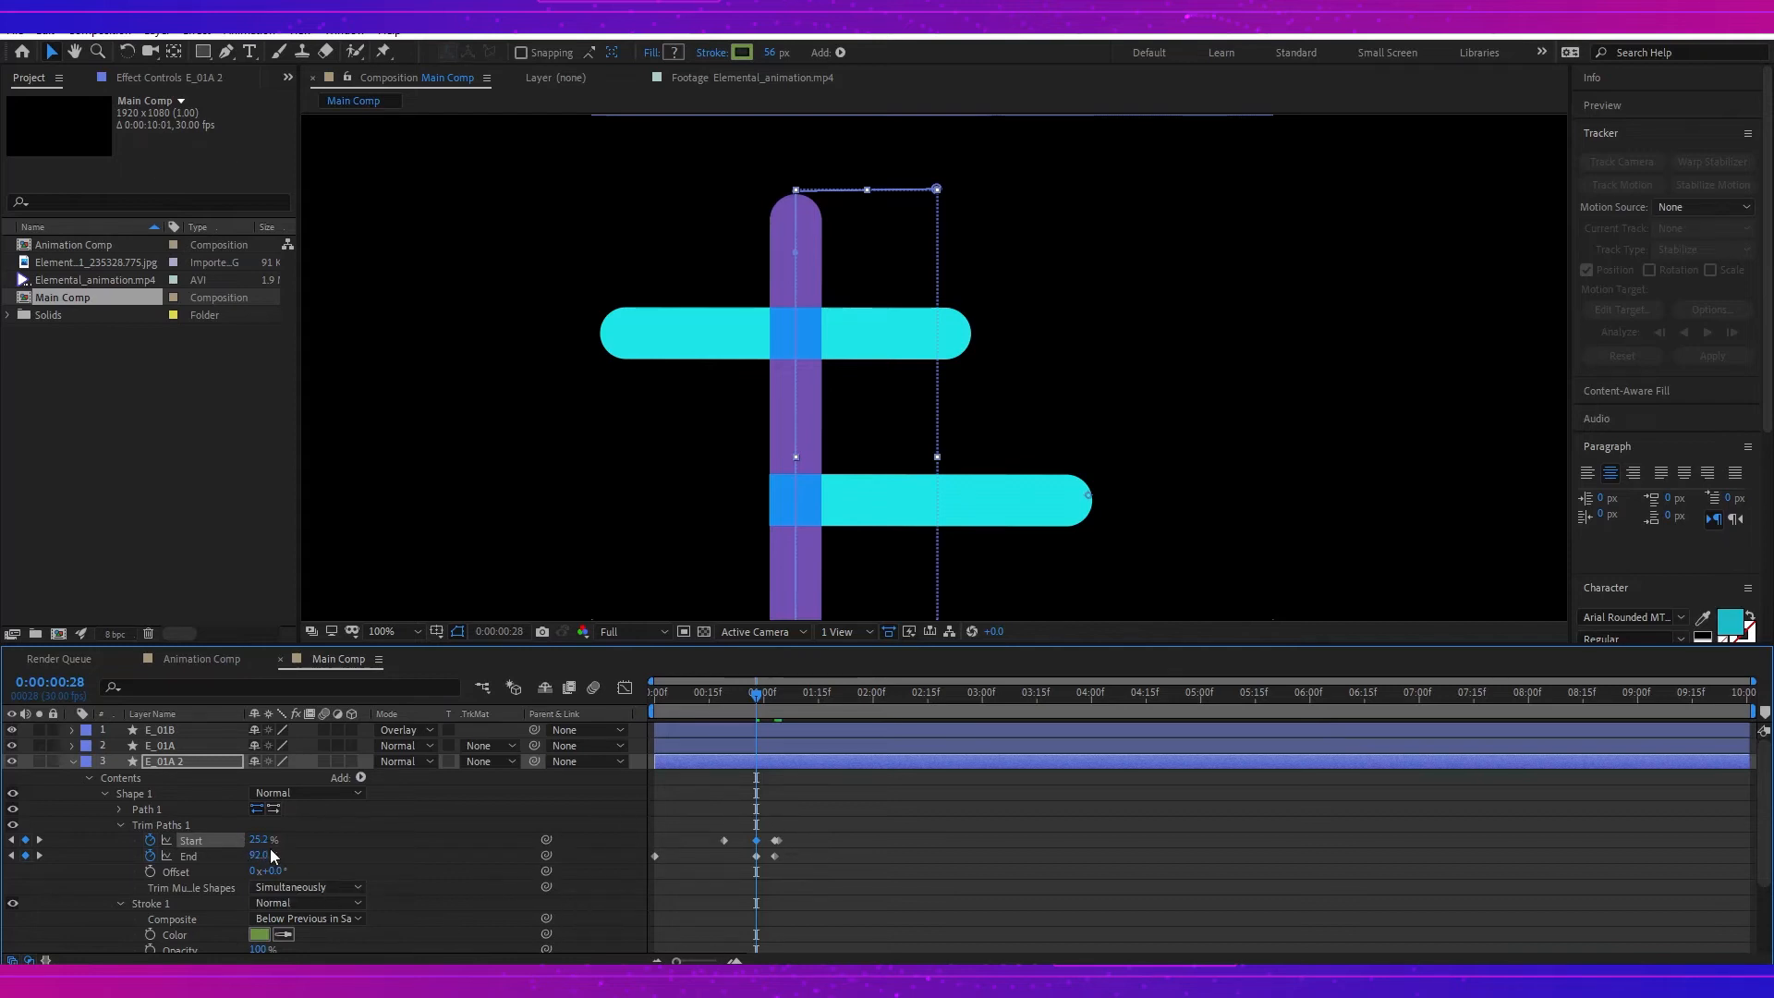
Step: Keyframe a higher Trim Paths Start for E_01A 2 at 0:00:01:02 to hide its square corners, and recheck 0:00:00:28
mouse_move(765, 691)
mouse_down()
mouse_move(747, 703)
mouse_move(770, 713)
mouse_up()
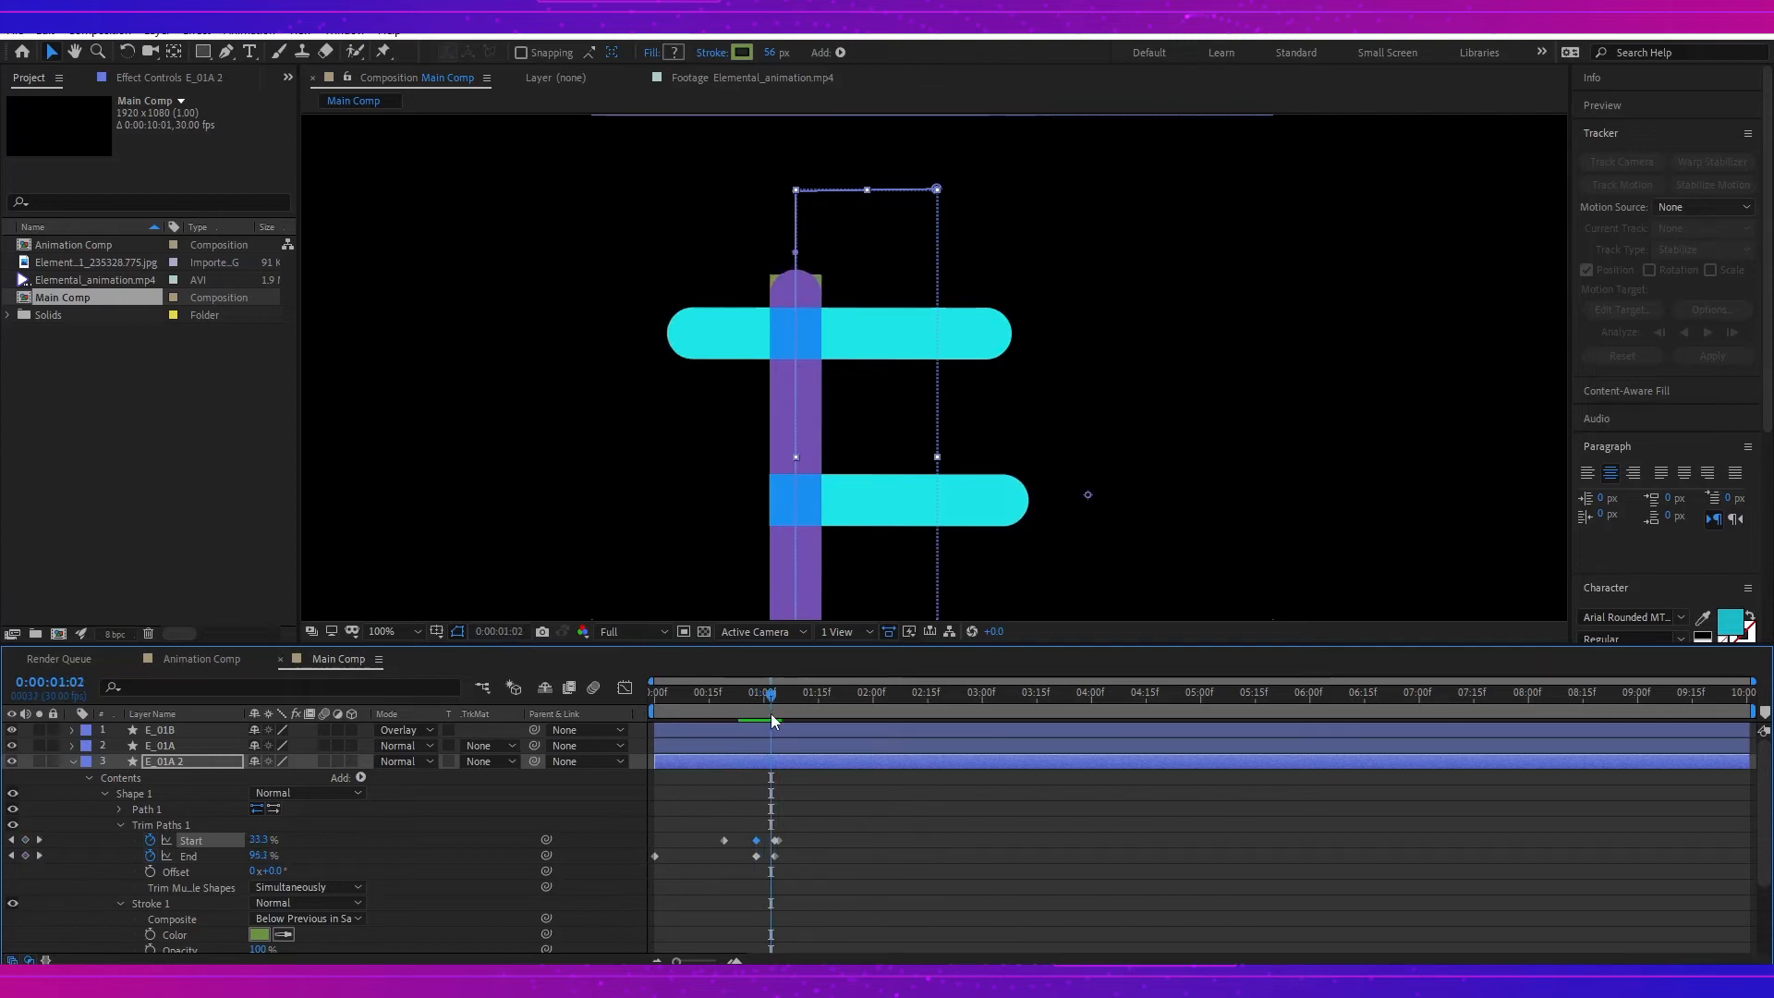
key(equal)
key(equal)
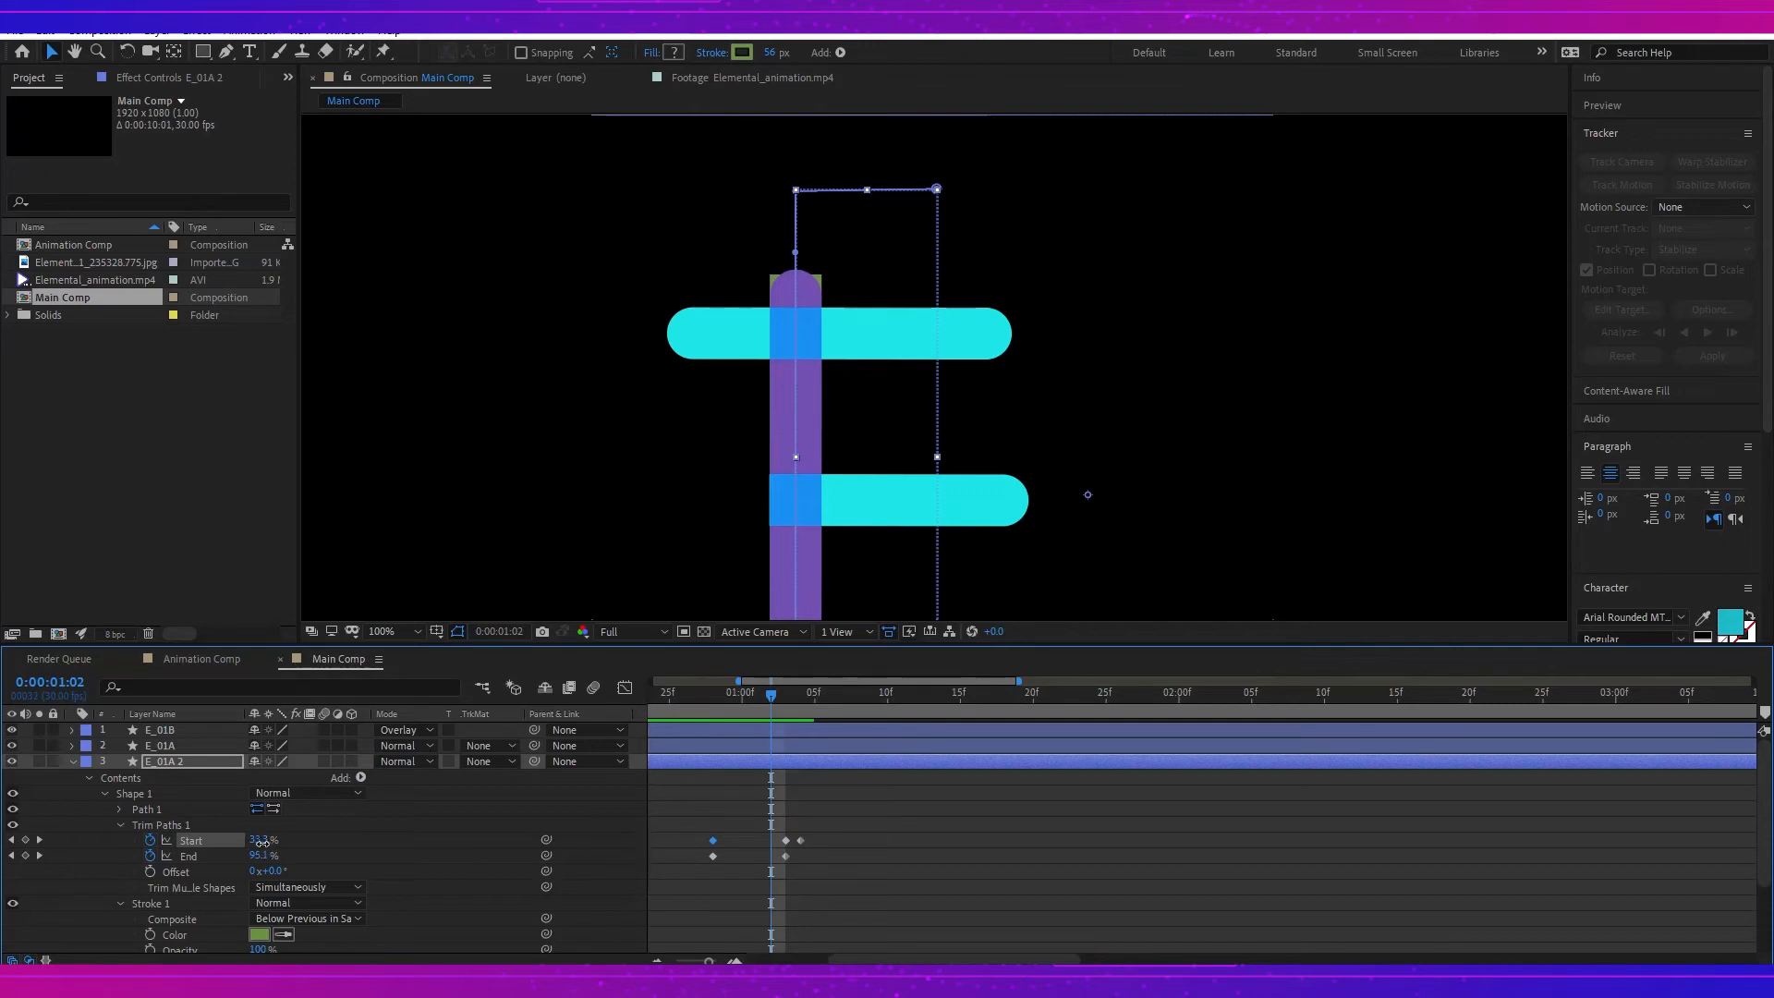
drag(263, 840, 288, 842)
drag(771, 694, 711, 728)
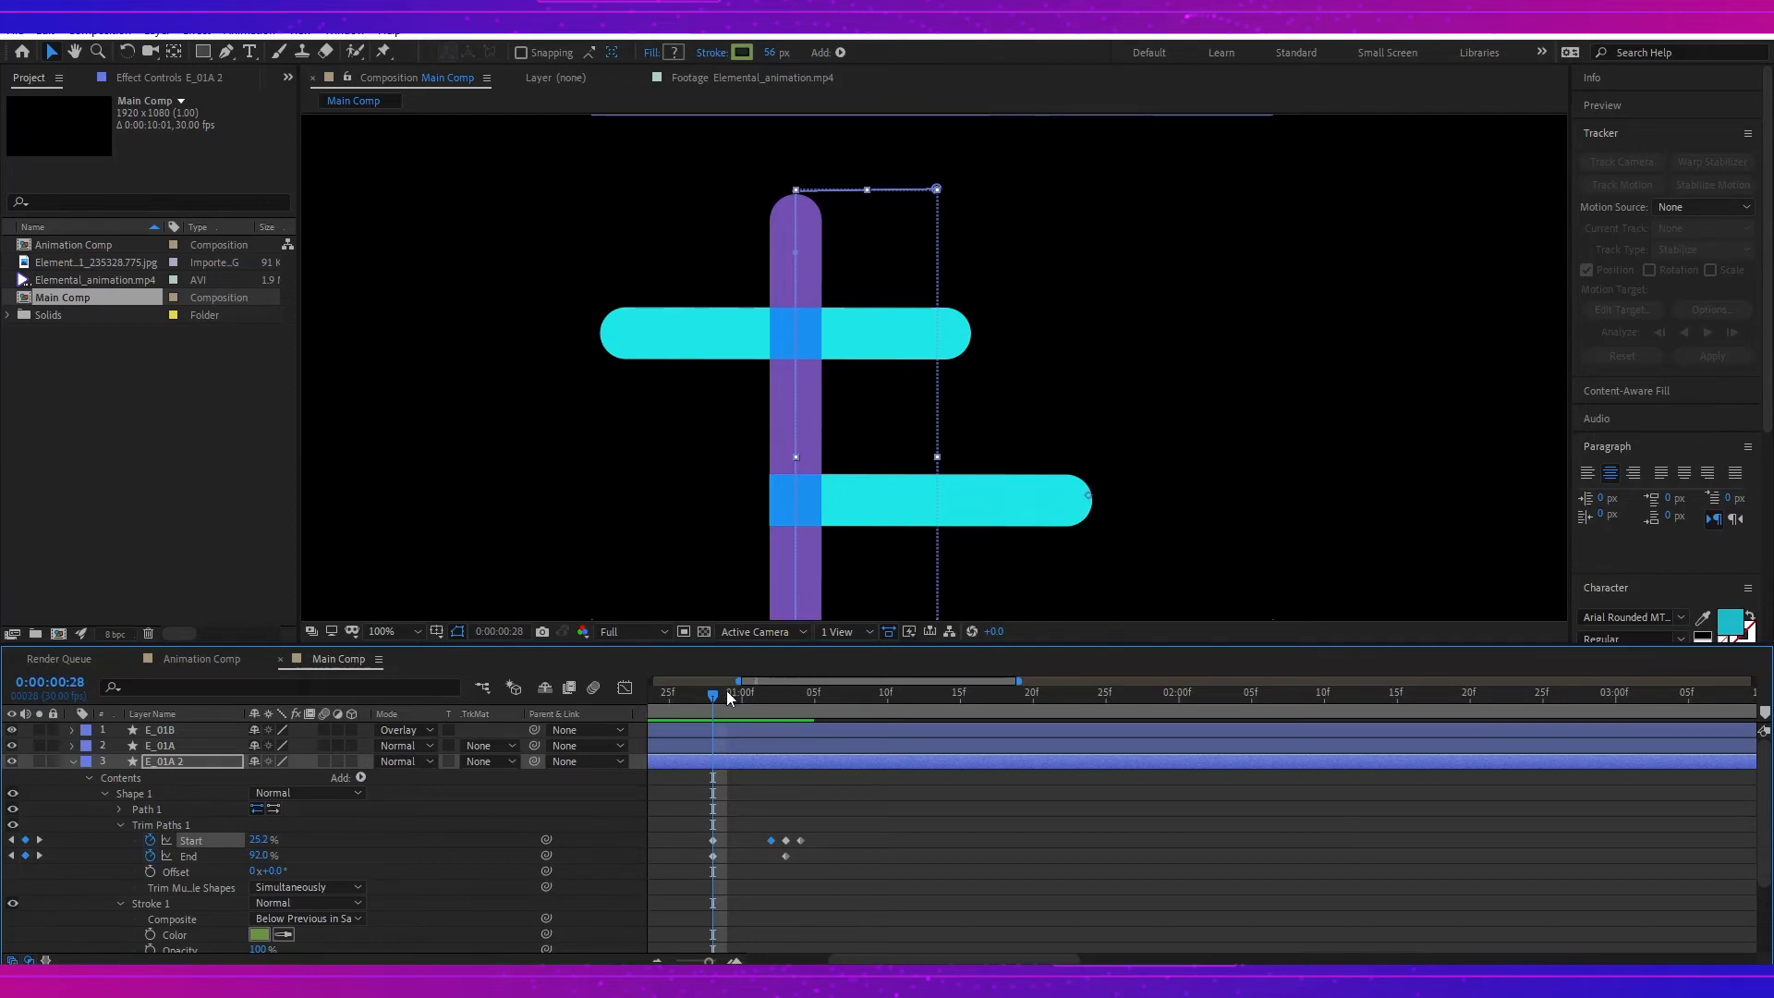
Step: Set the Trim Paths Start keyframe of E_01A 2 at 0:00:01:04 to 38.2%, aligning its square end with the top bar's upper edge
drag(731, 701, 801, 710)
scroll(890, 479, down, 2)
scroll(894, 376, up, 3)
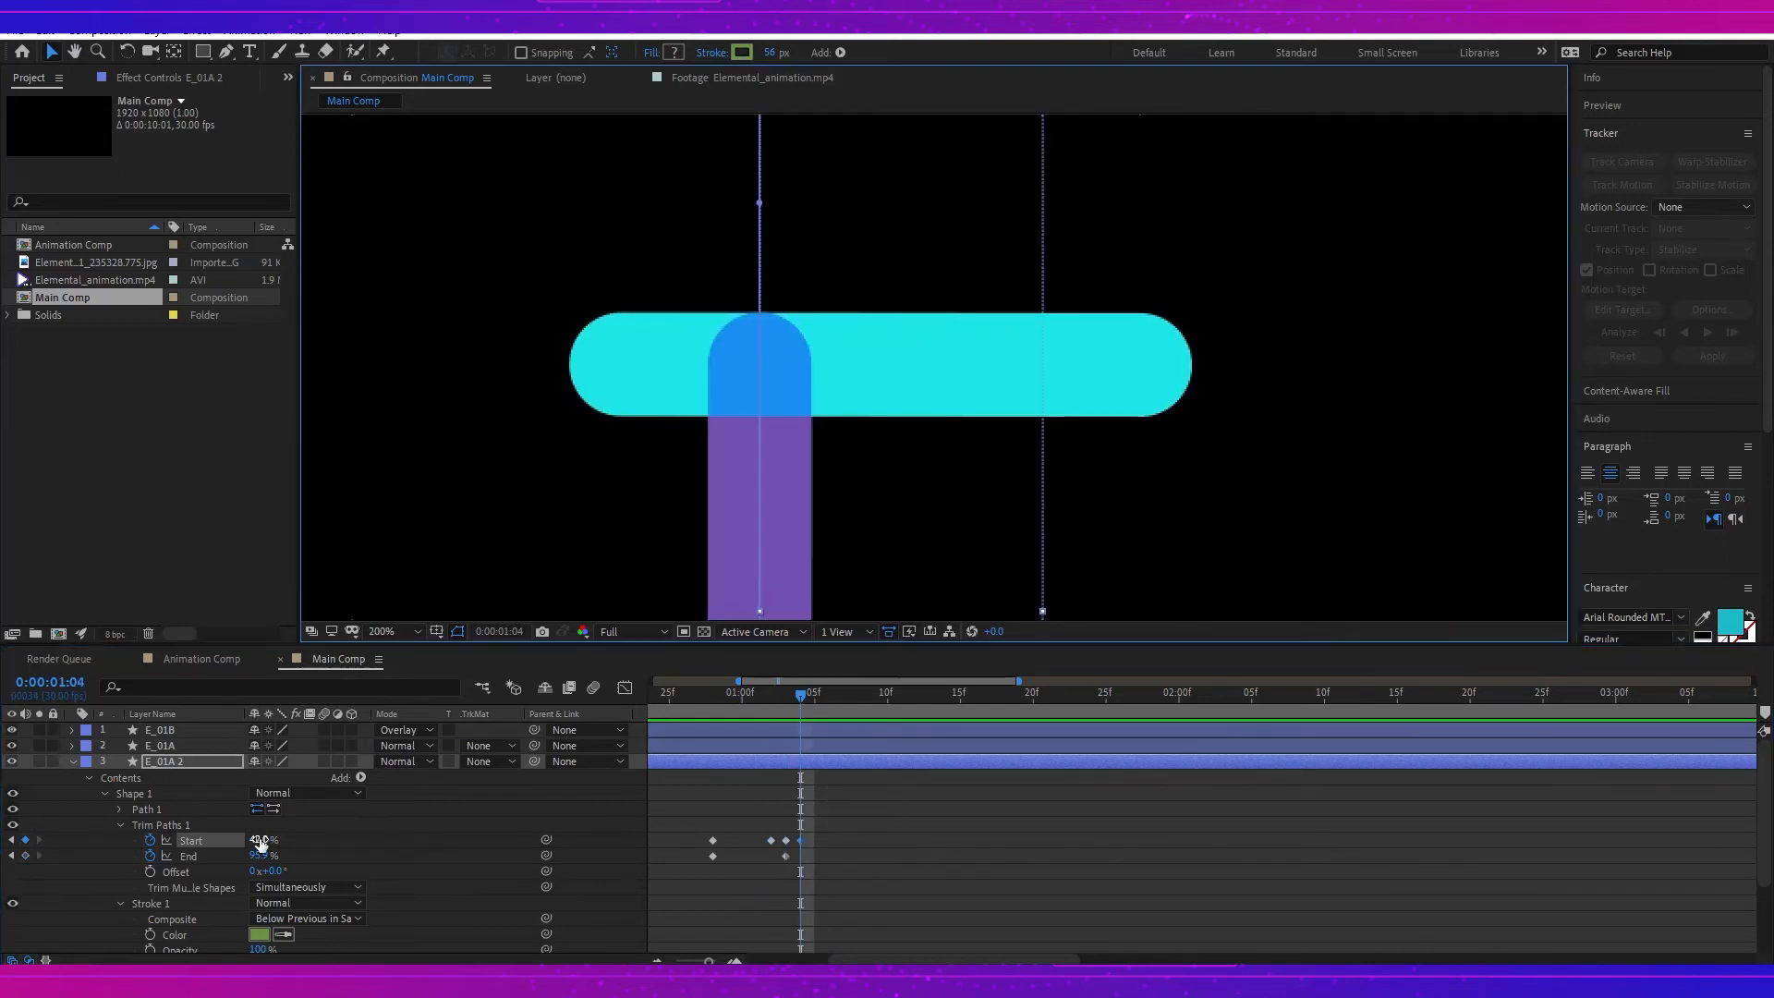
drag(259, 839, 225, 840)
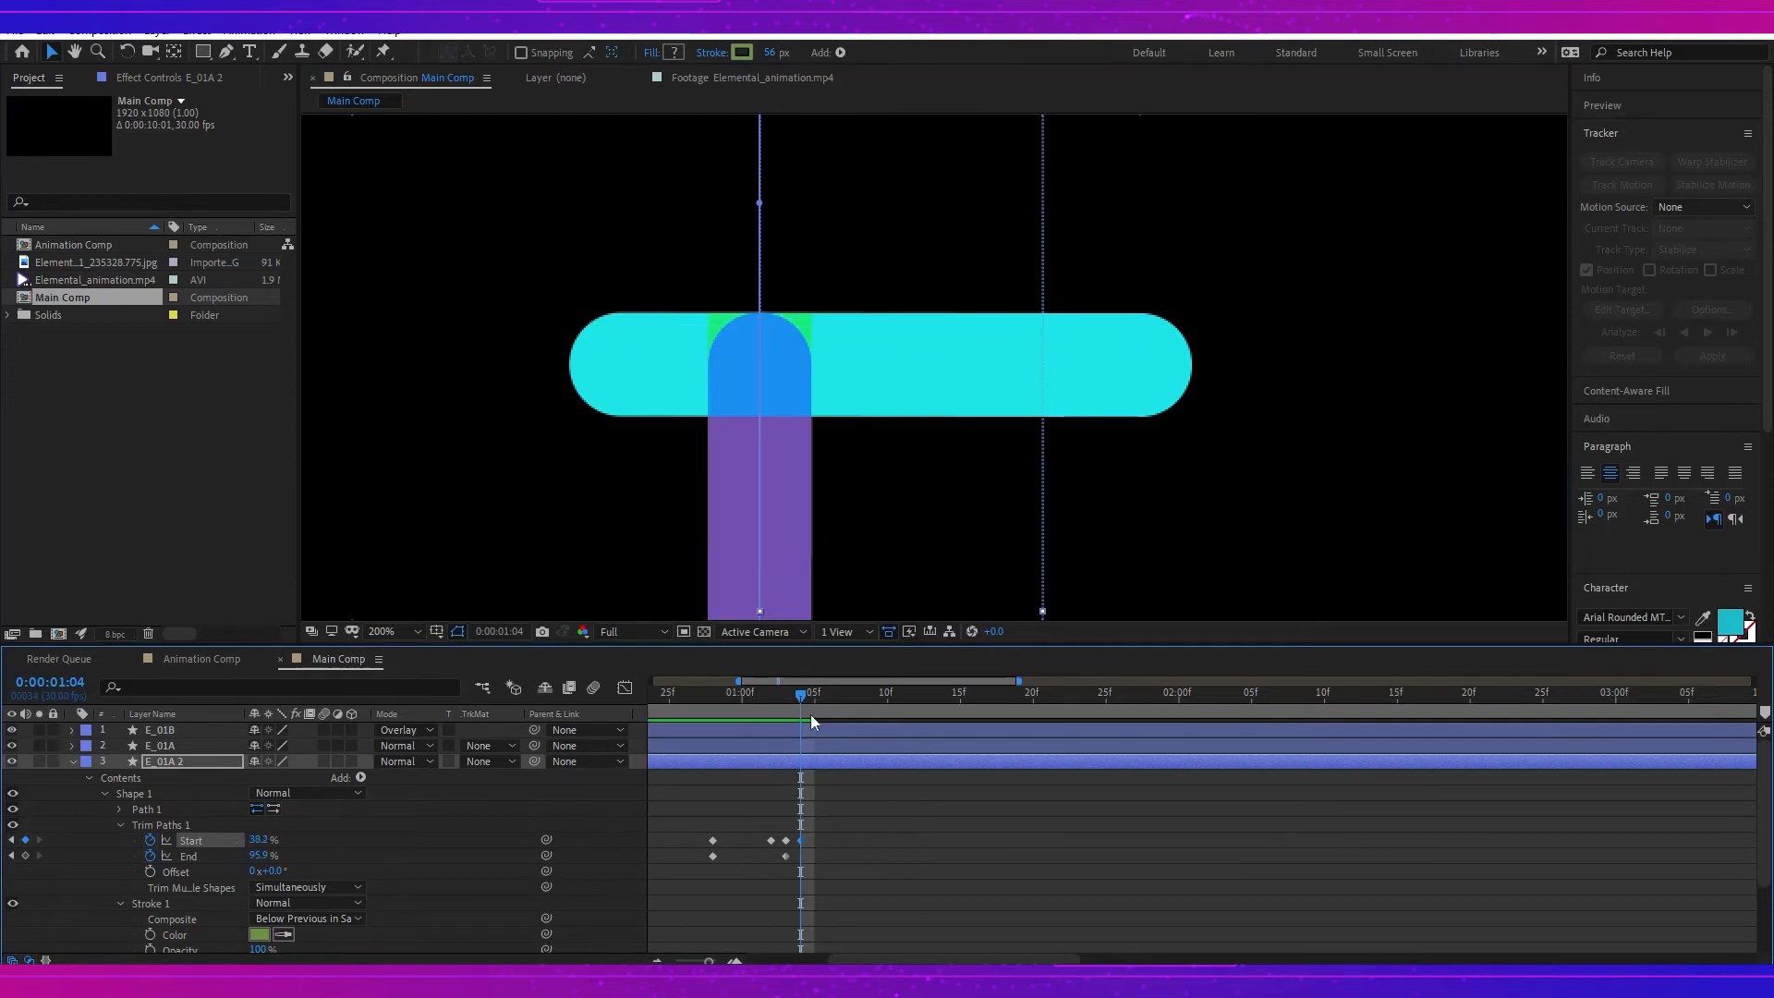
drag(802, 693, 800, 701)
scroll(852, 362, down, 1)
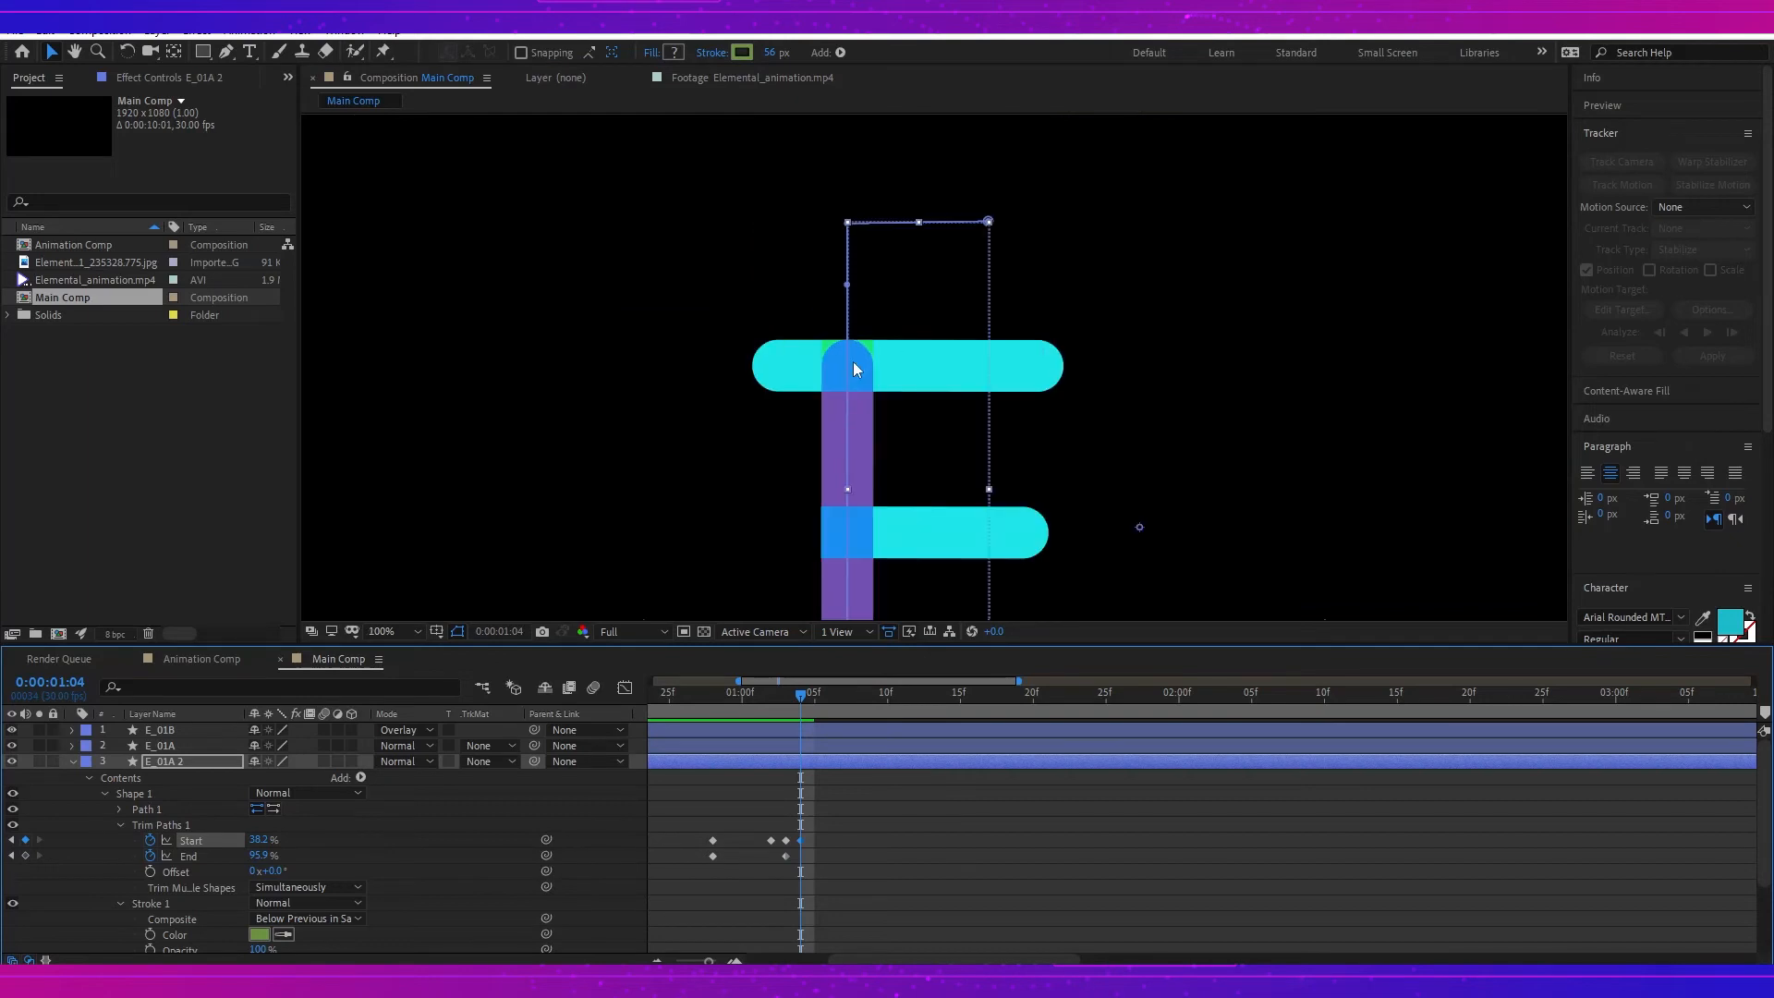
drag(911, 396, 894, 231)
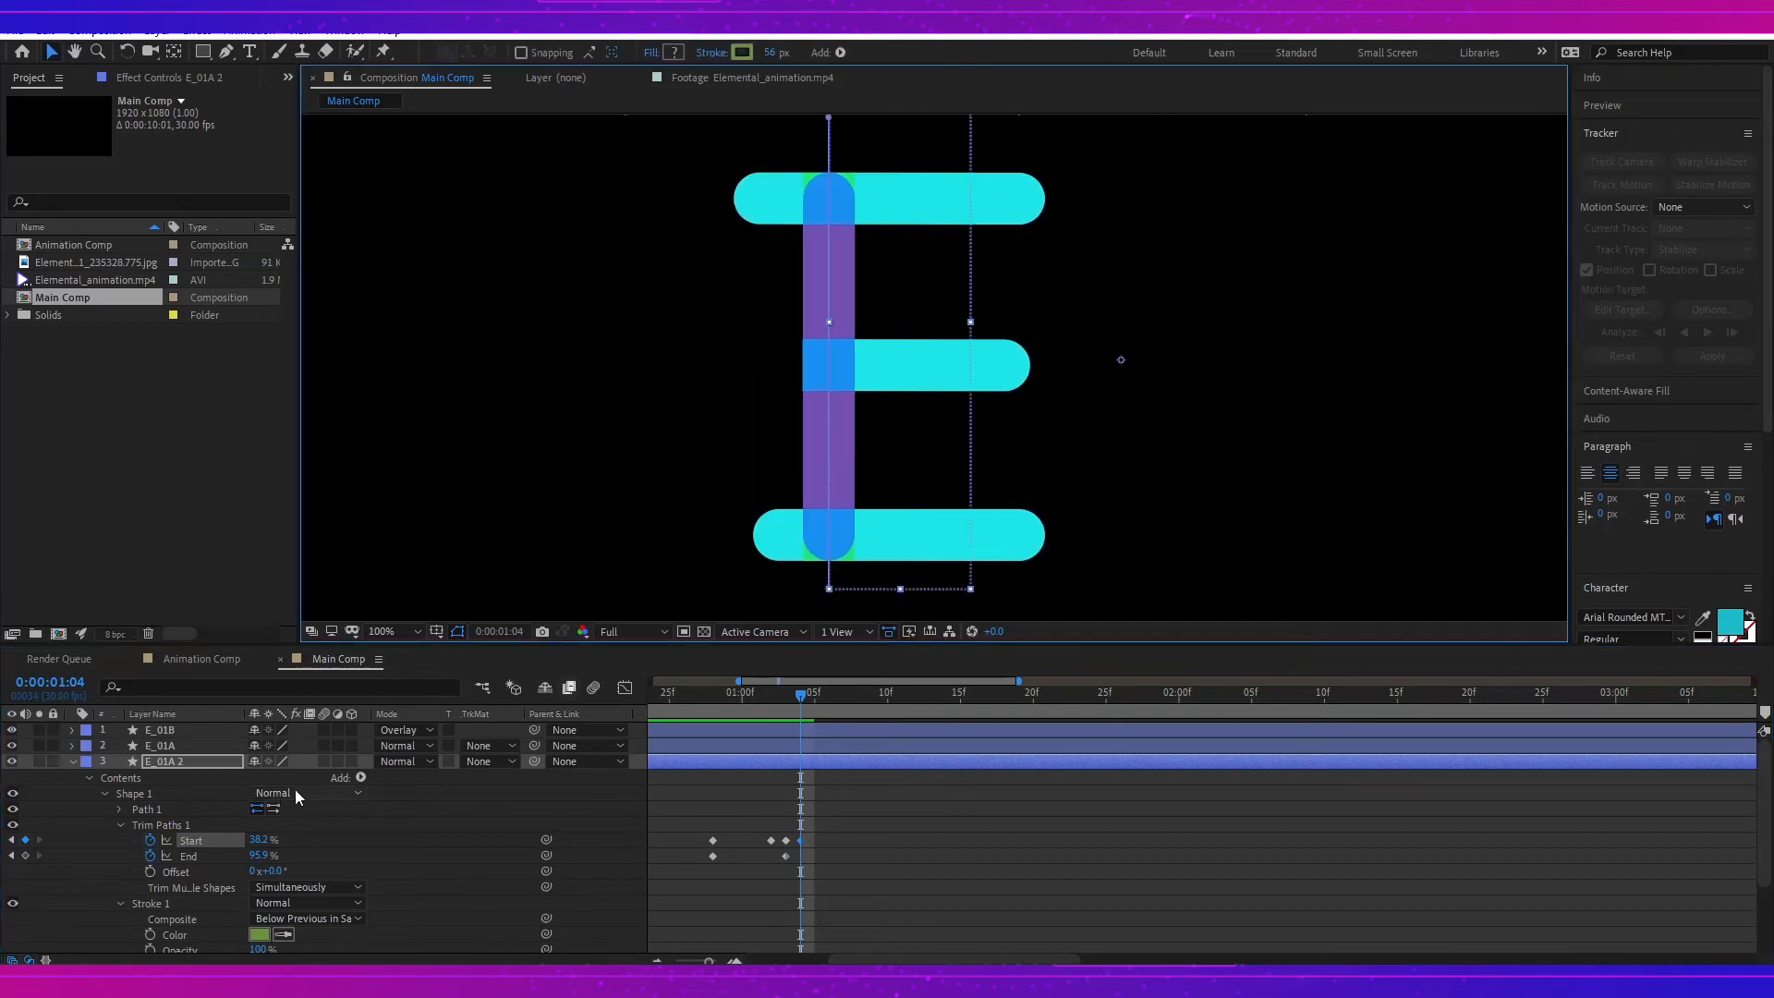
Step: Copy the hex code of the purple stroke color of E_01A
click(72, 746)
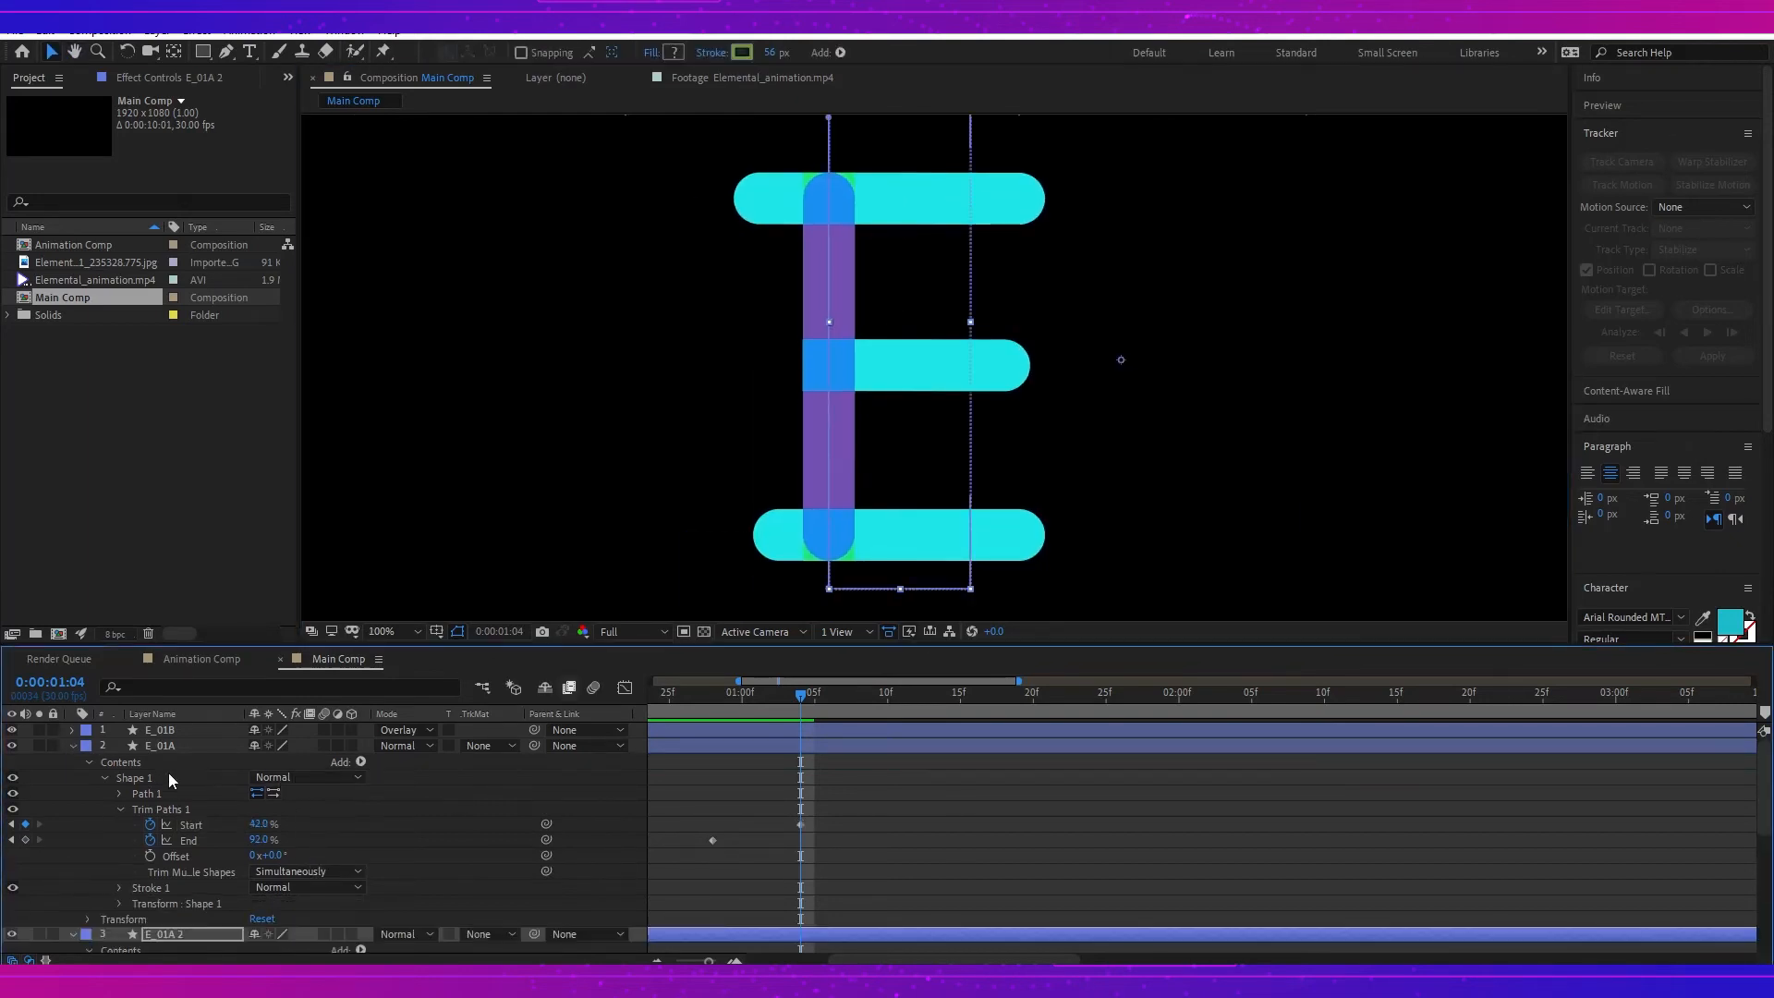
scroll(137, 825, down, 2)
click(120, 796)
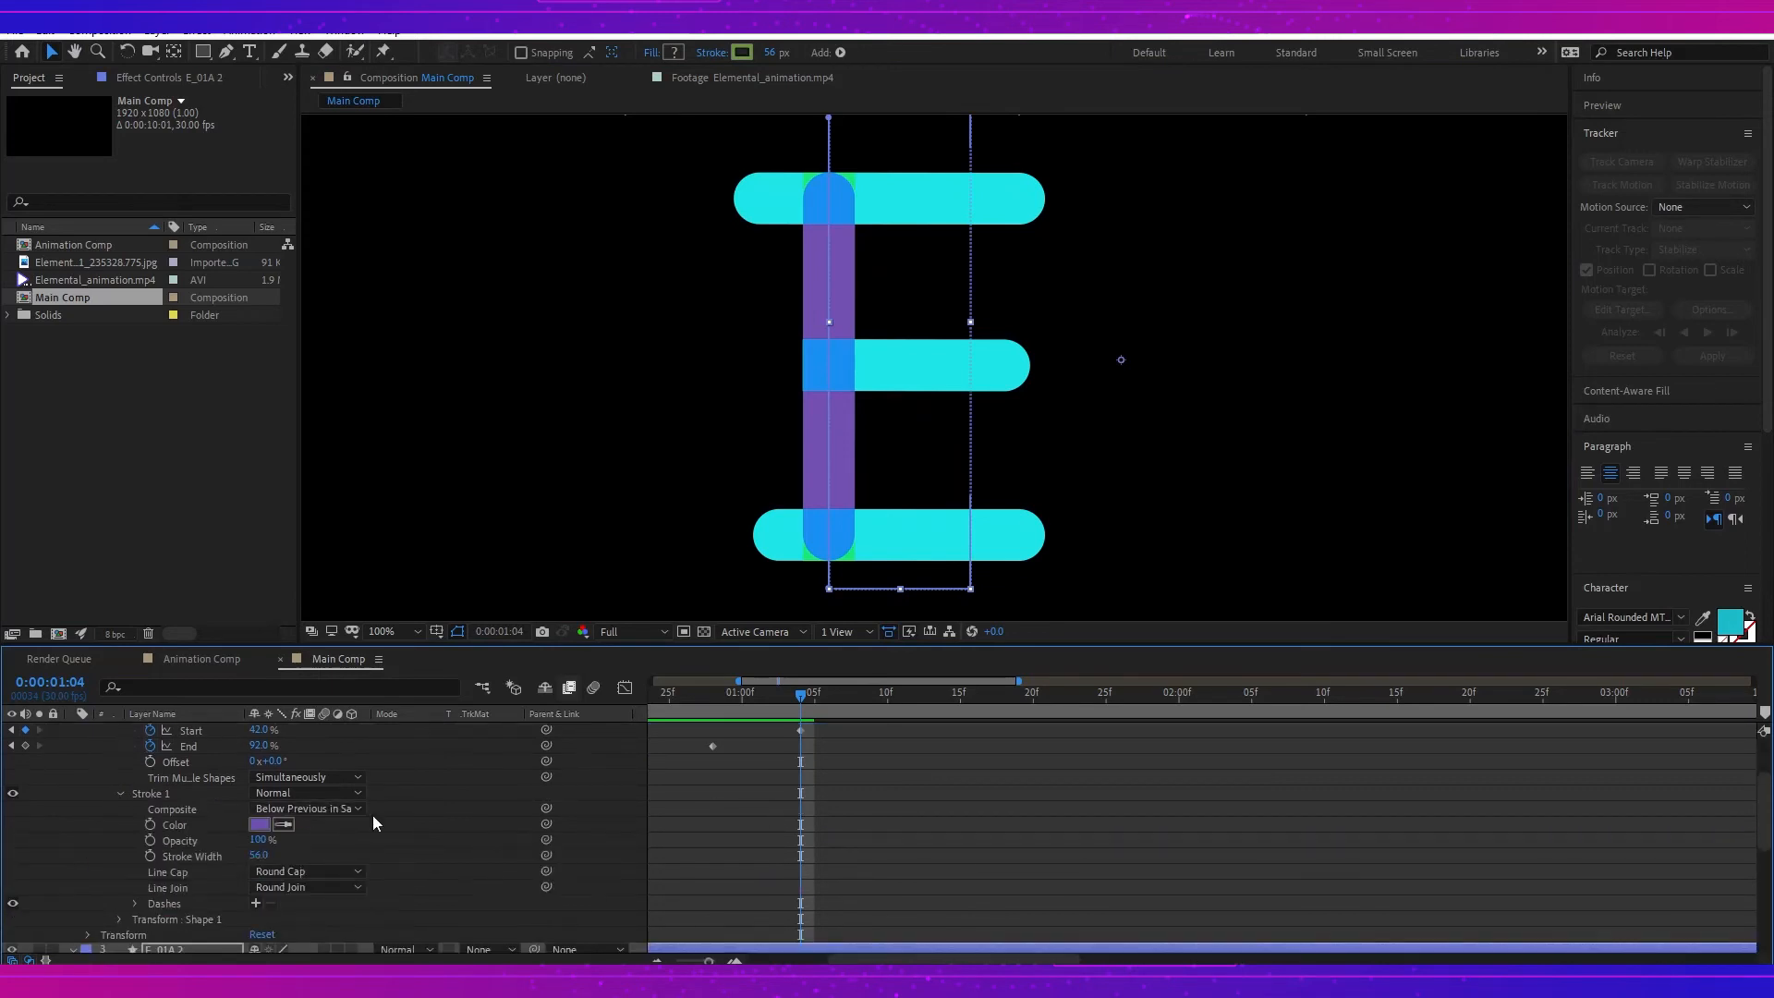
scroll(351, 836, down, 1)
scroll(326, 861, down, 2)
scroll(314, 855, up, 1)
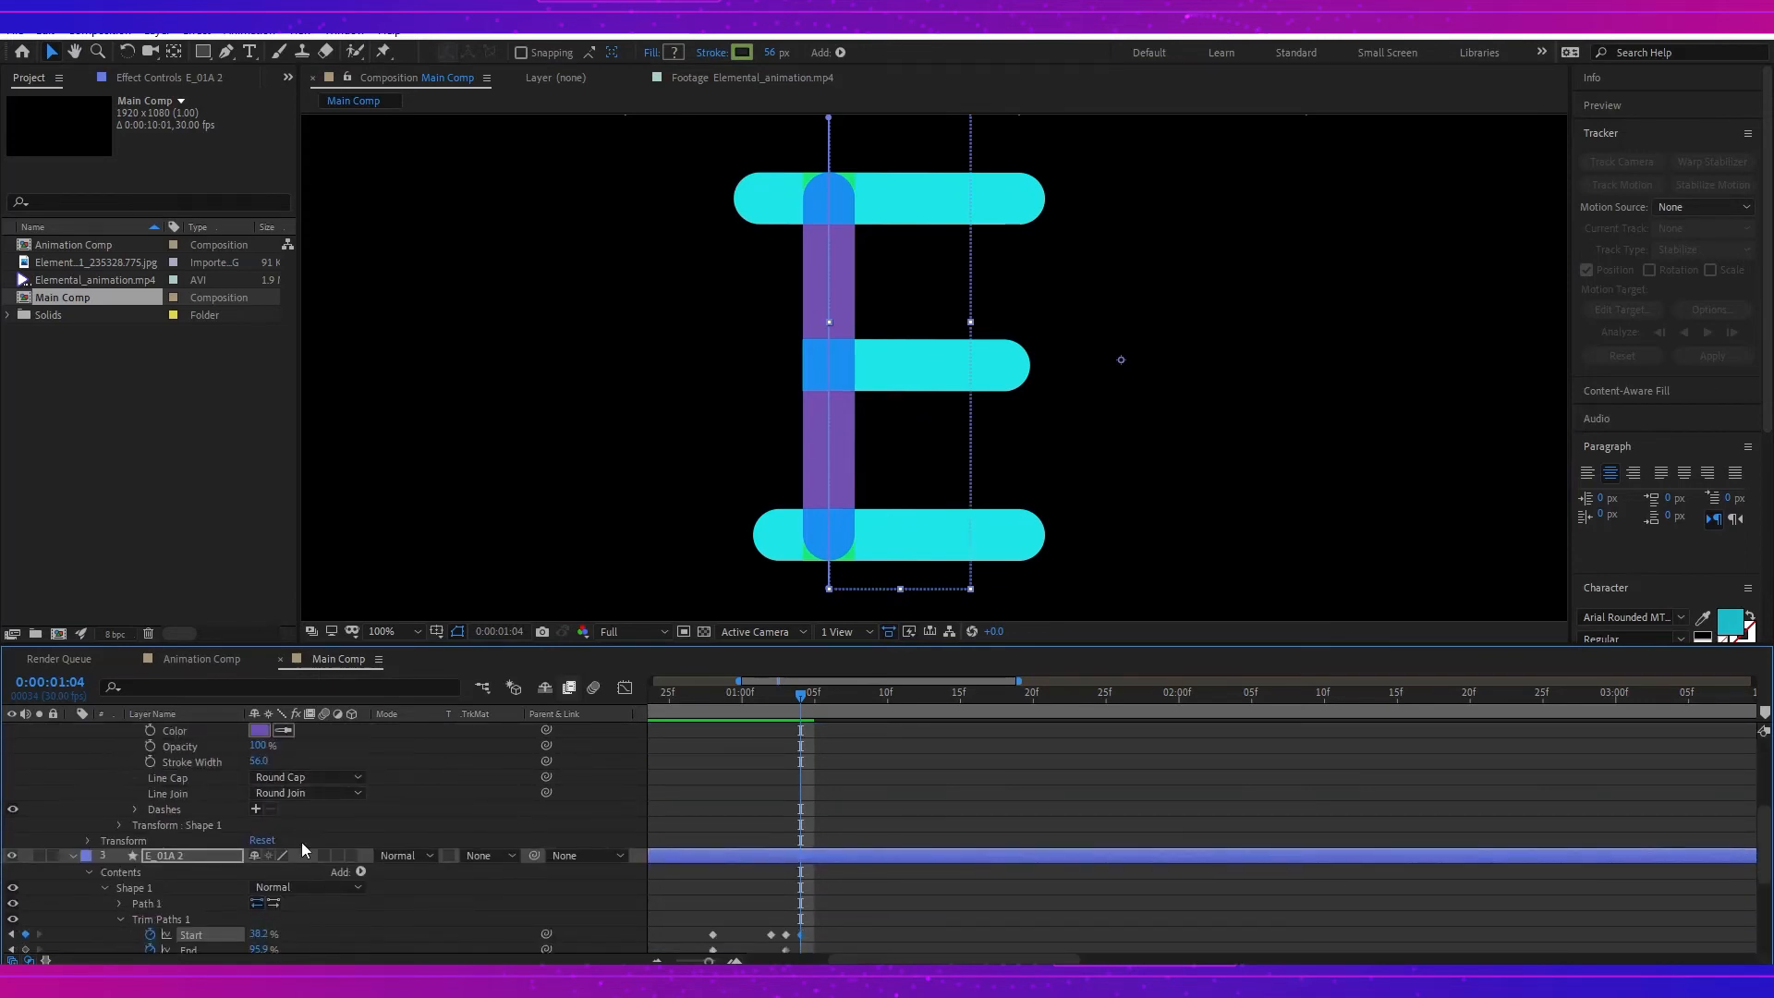
click(259, 731)
right_click(1269, 854)
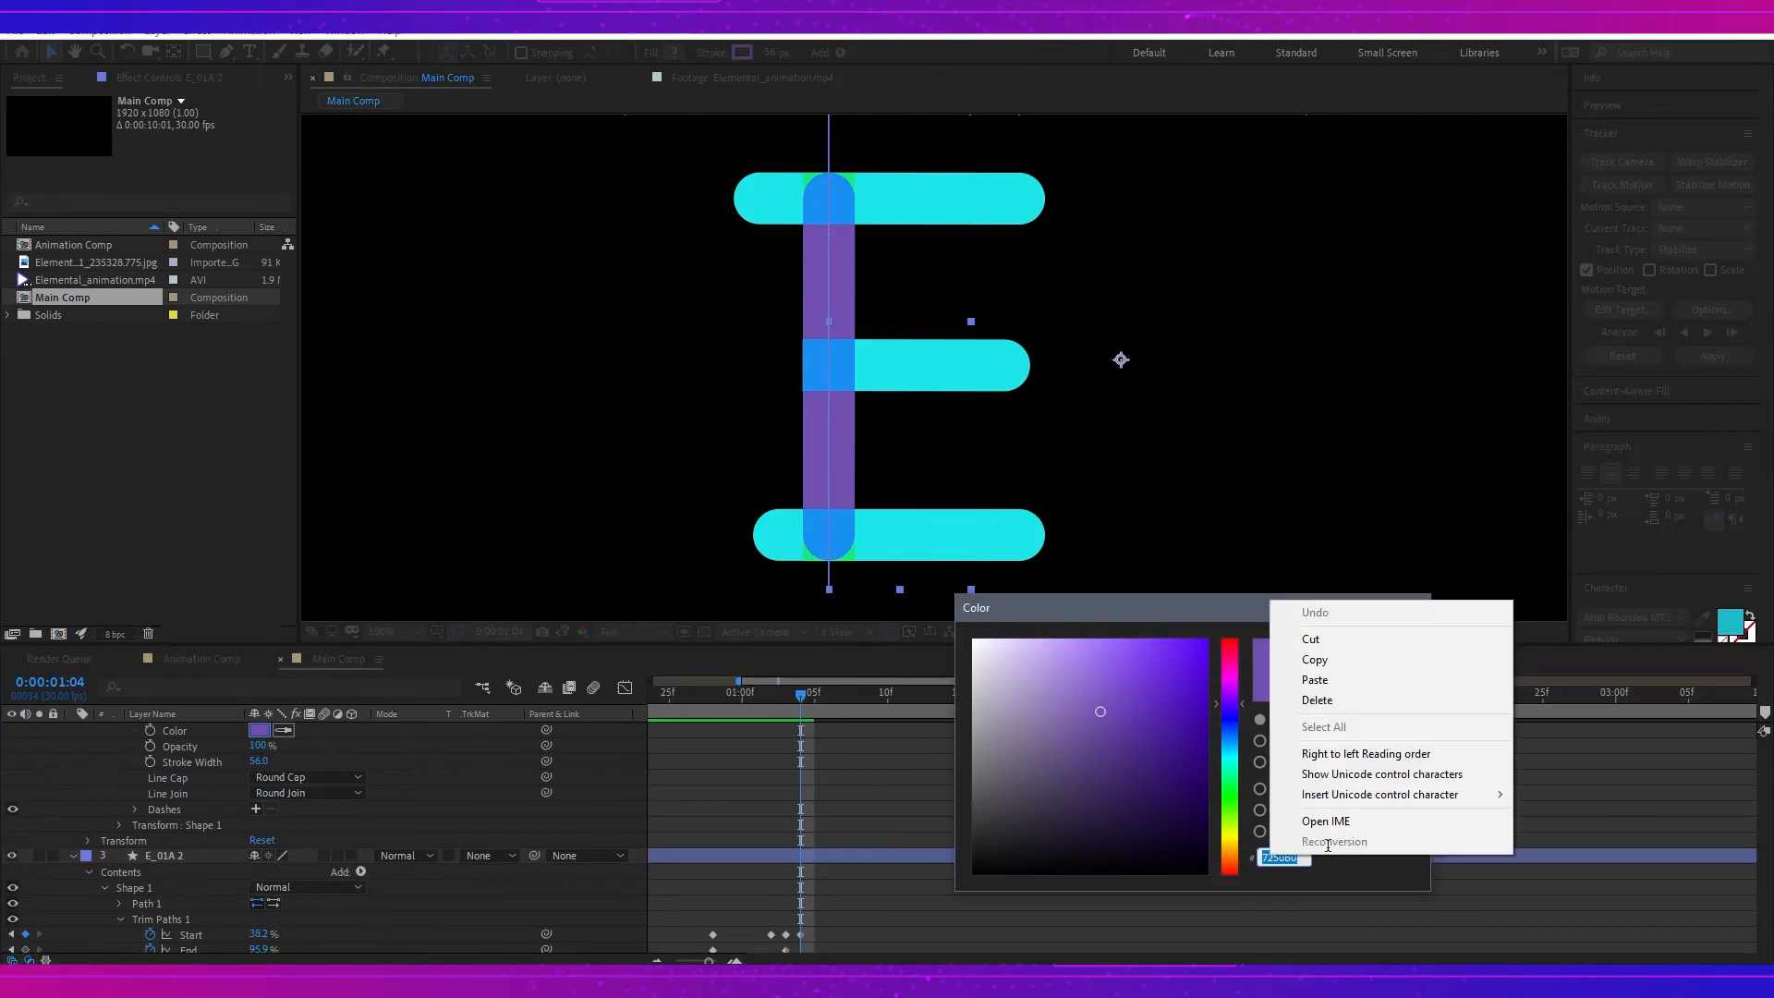
click(1337, 661)
click(1358, 645)
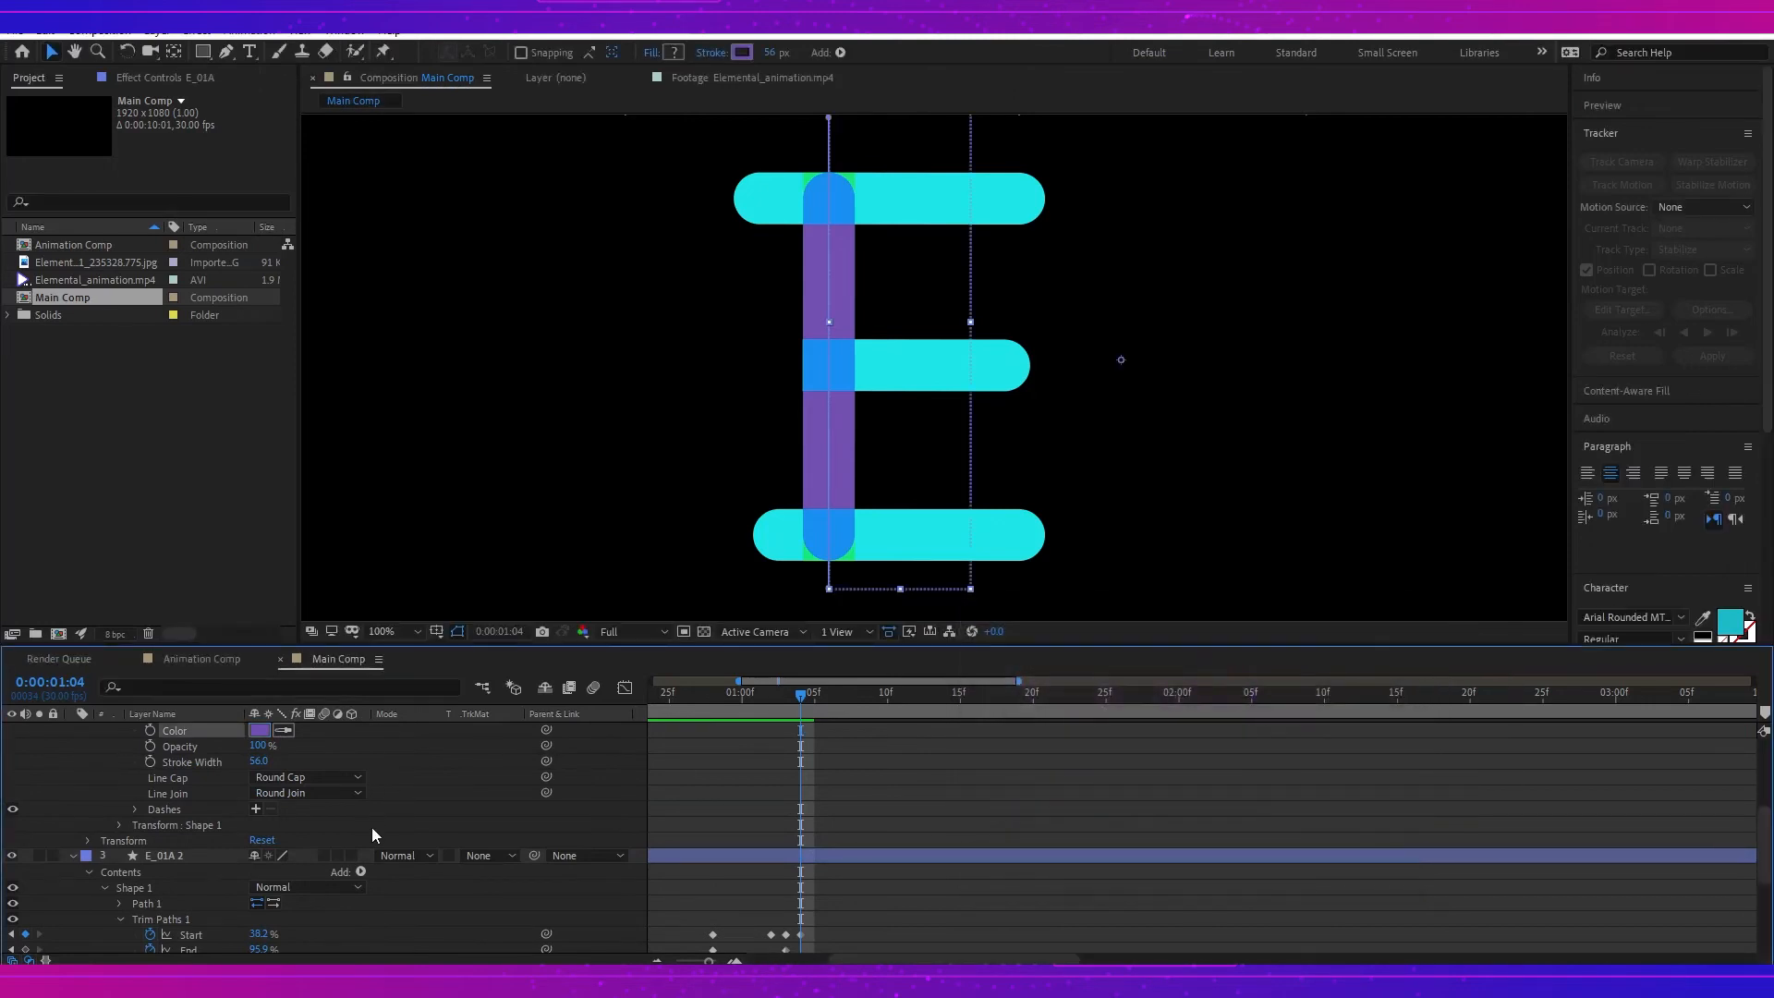
Step: Paste the copied purple hex code as the stroke color of E_01A 2, replacing the green
scroll(371, 828, down, 4)
click(259, 840)
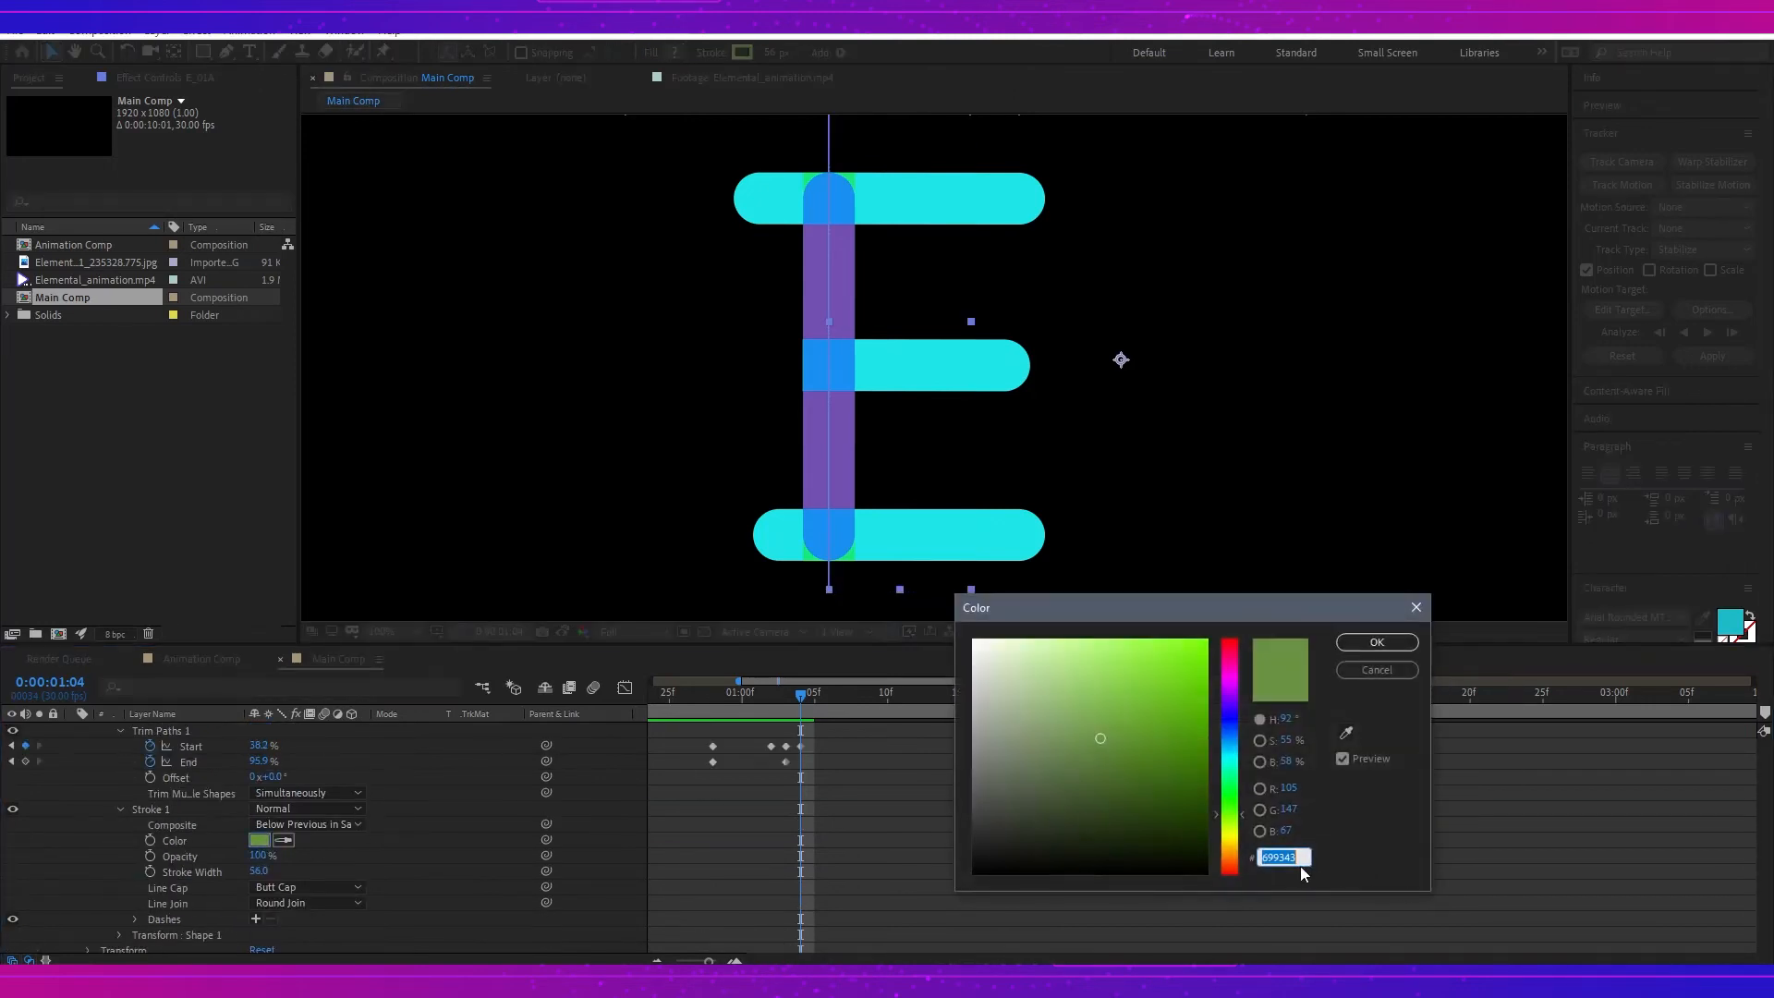
right_click(1277, 856)
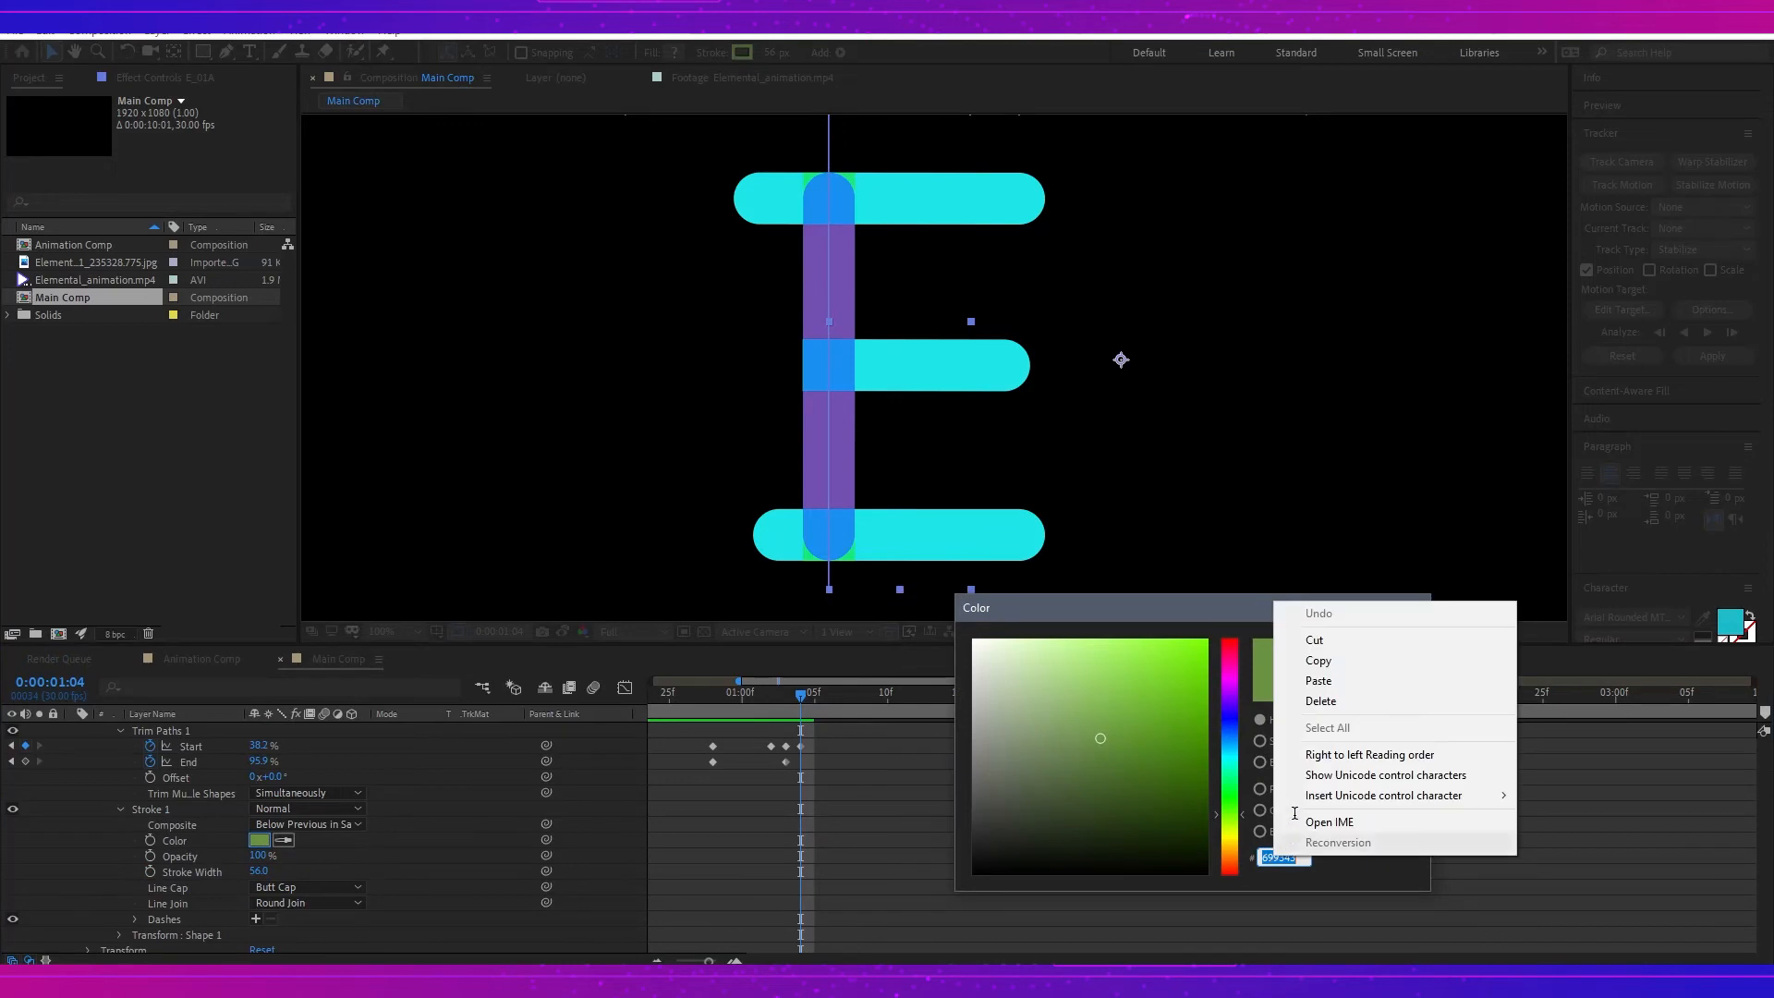
click(1358, 681)
click(1366, 640)
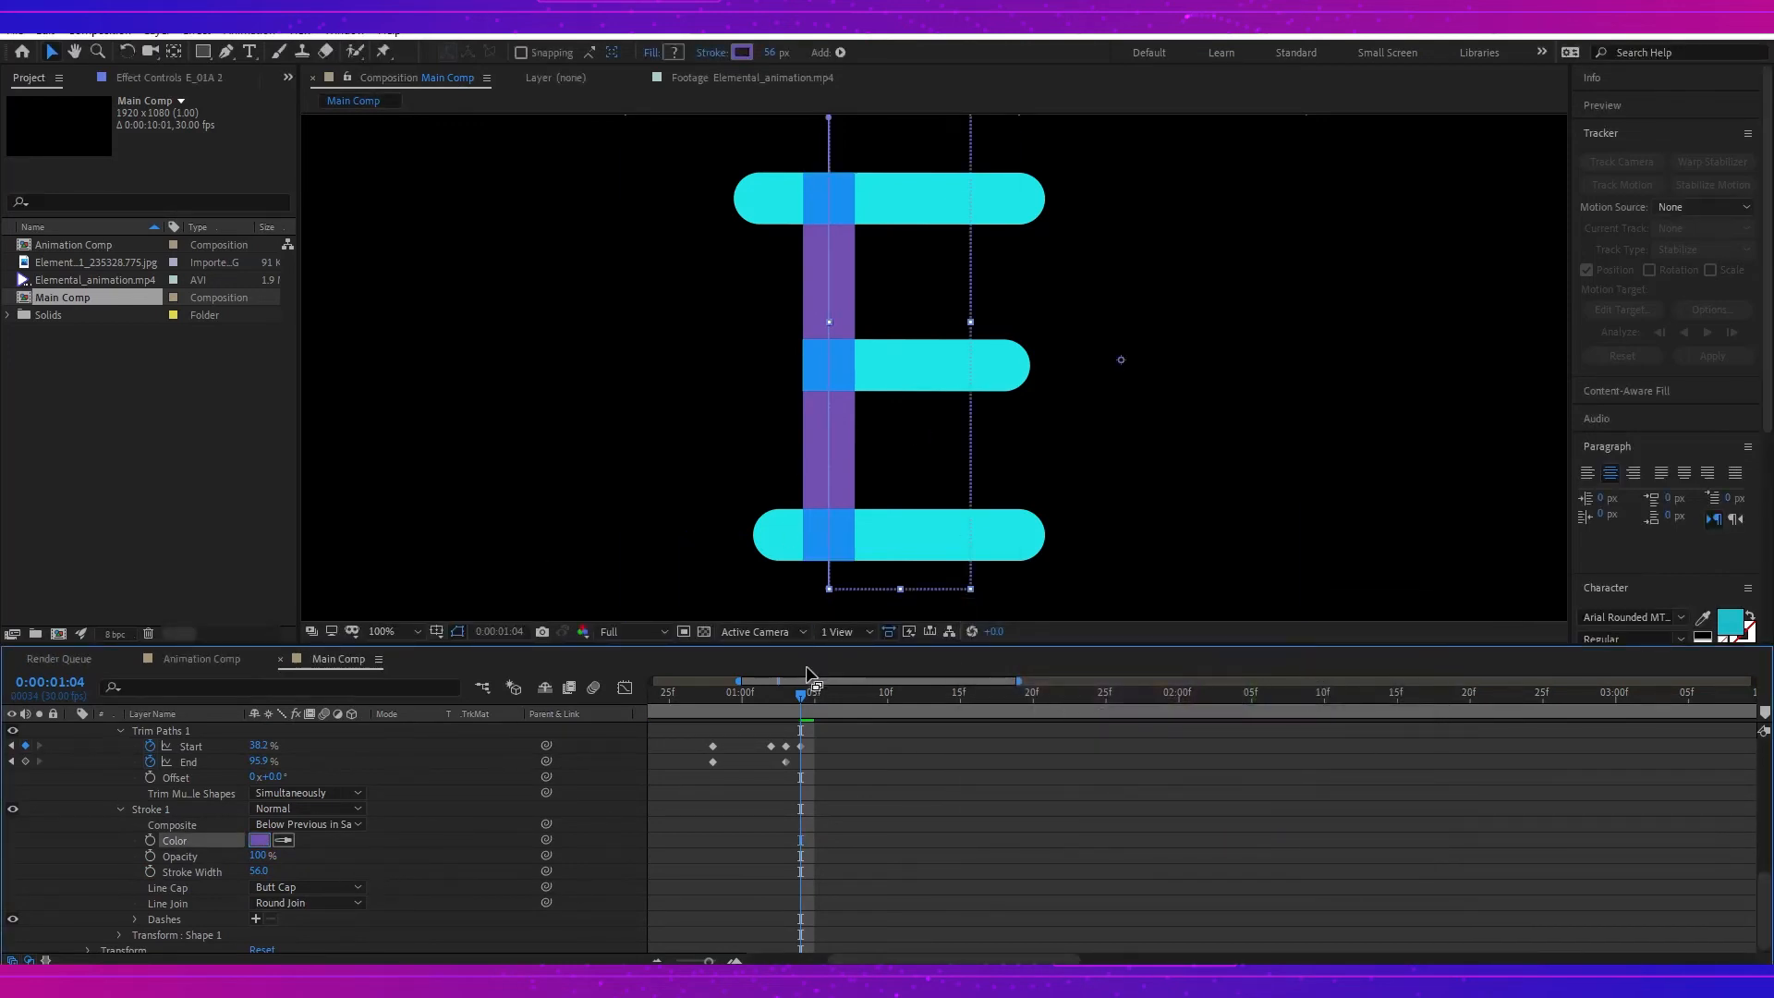
Step: Draw a rectangular mask on E_01A 2 that keeps only the right half of the stem from above the top bar to below the bottom bar
scroll(176, 811, up, 3)
click(181, 813)
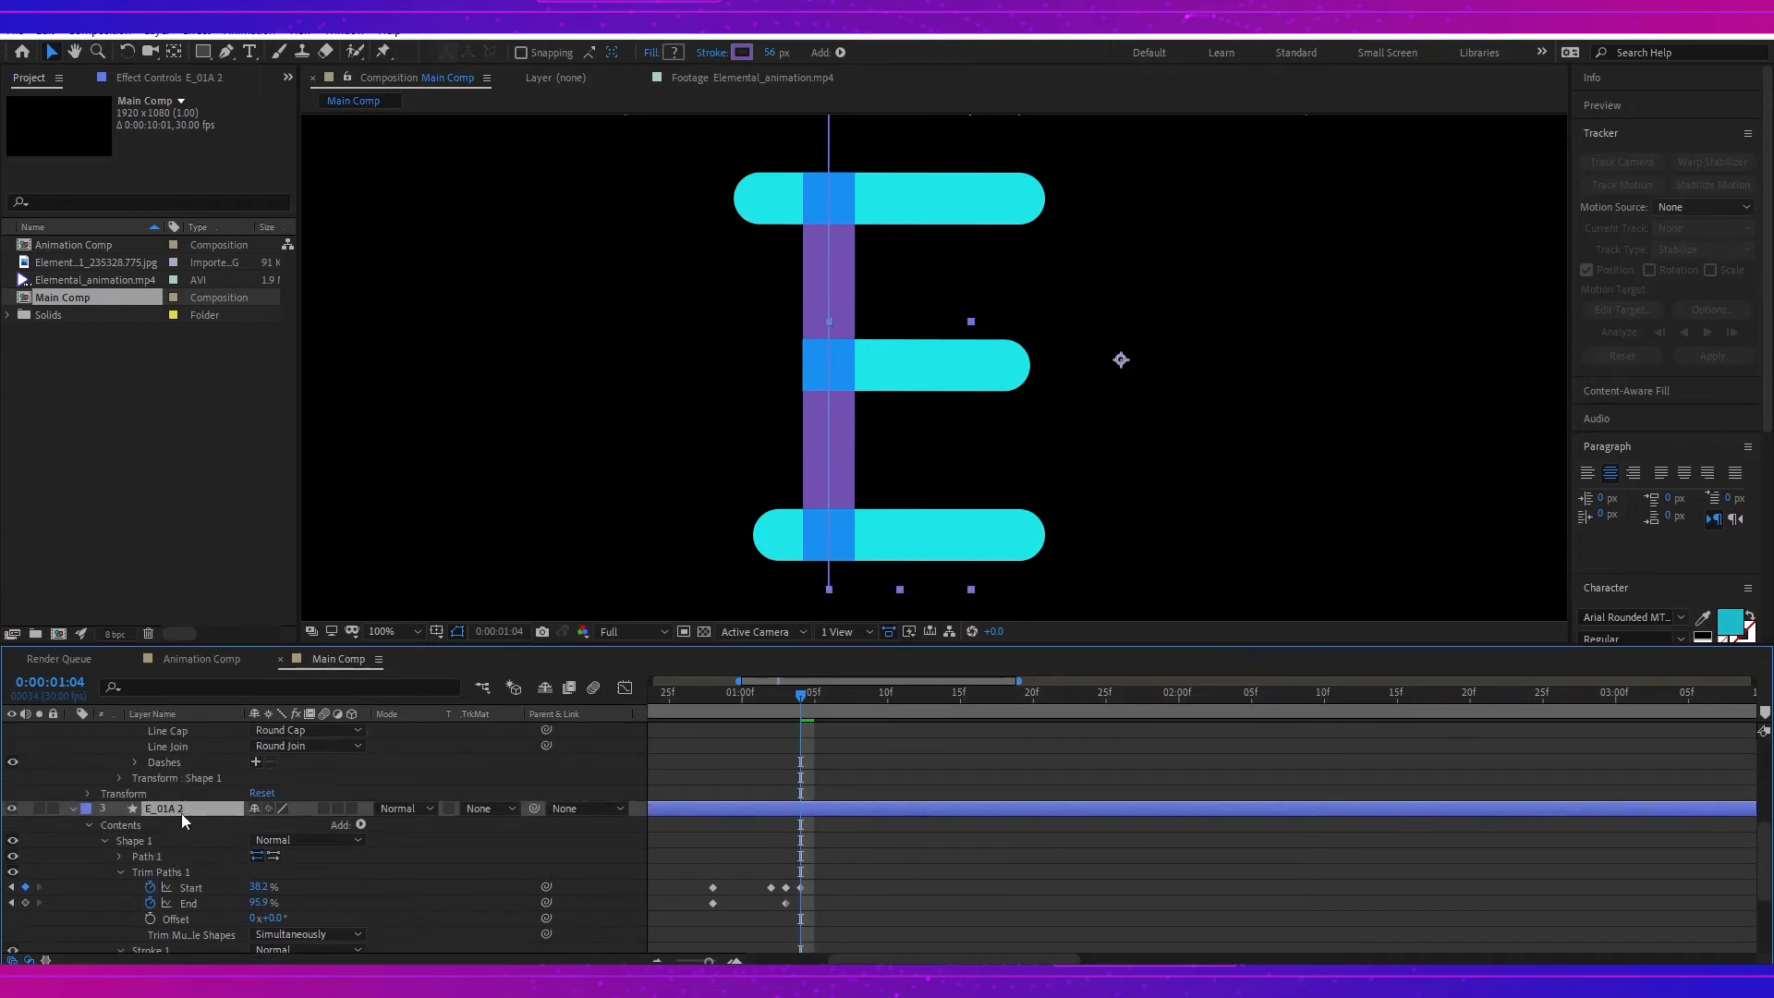
click(202, 52)
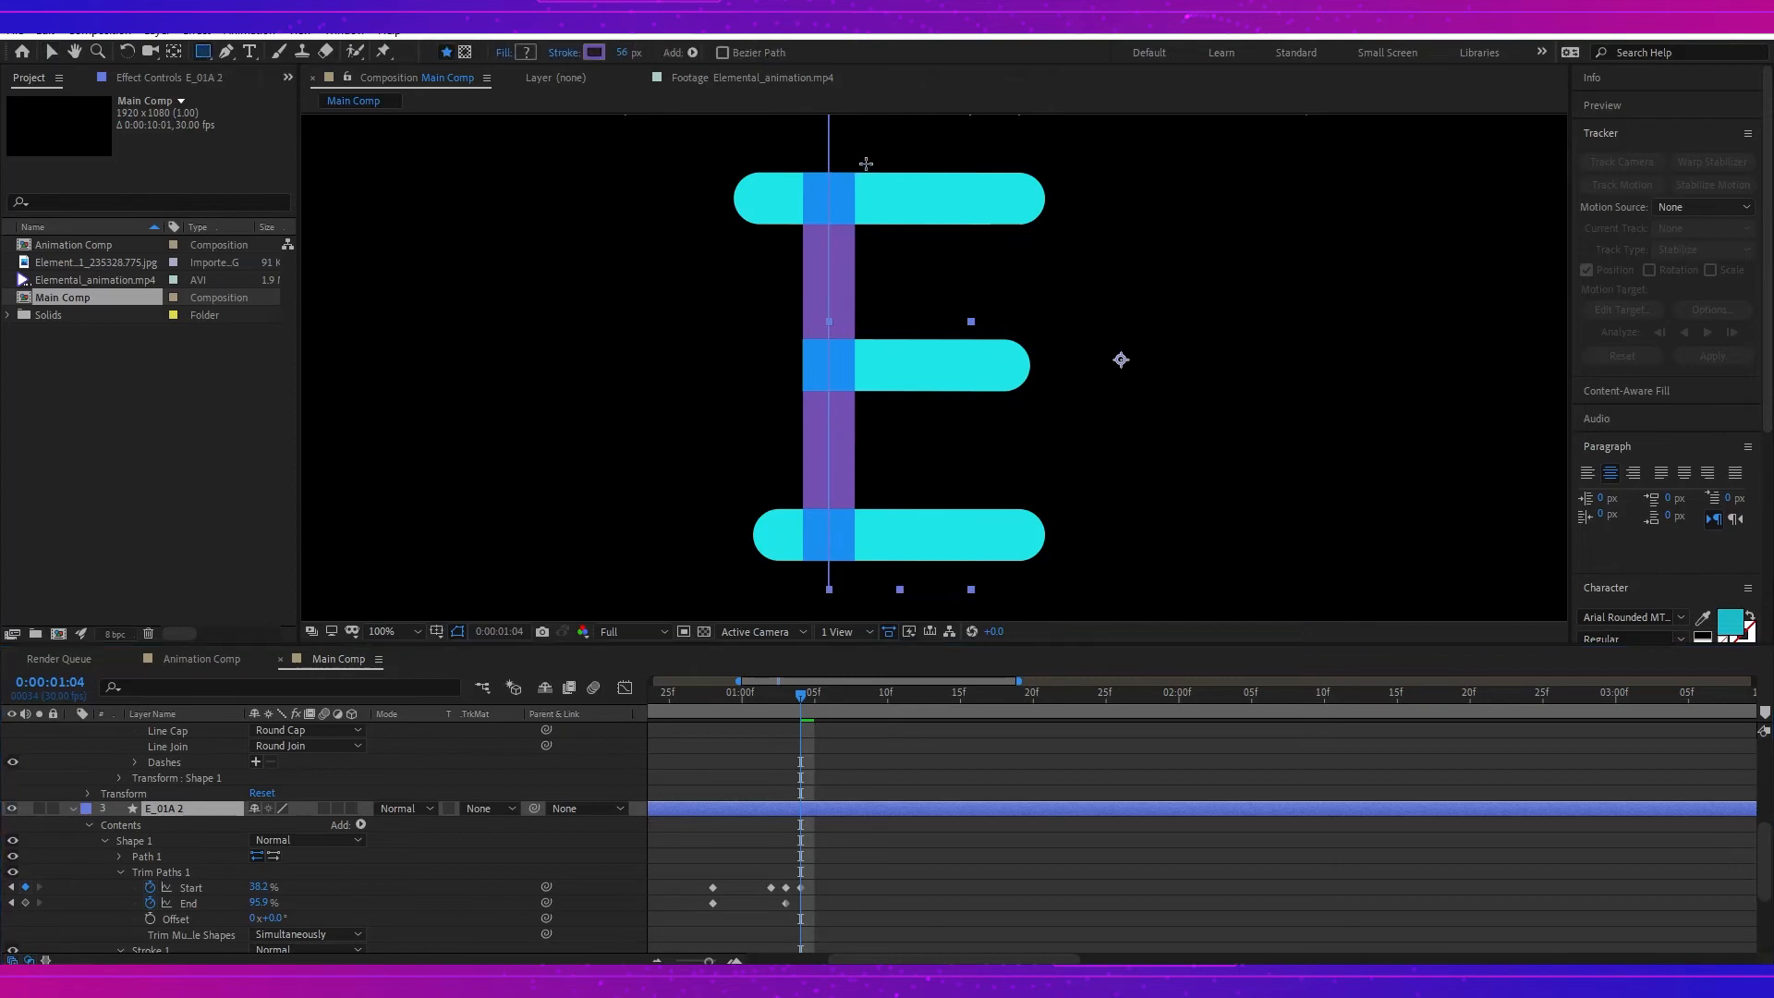
mouse_move(878, 160)
mouse_down()
mouse_move(827, 300)
mouse_move(851, 311)
mouse_up()
key(ctrl+z)
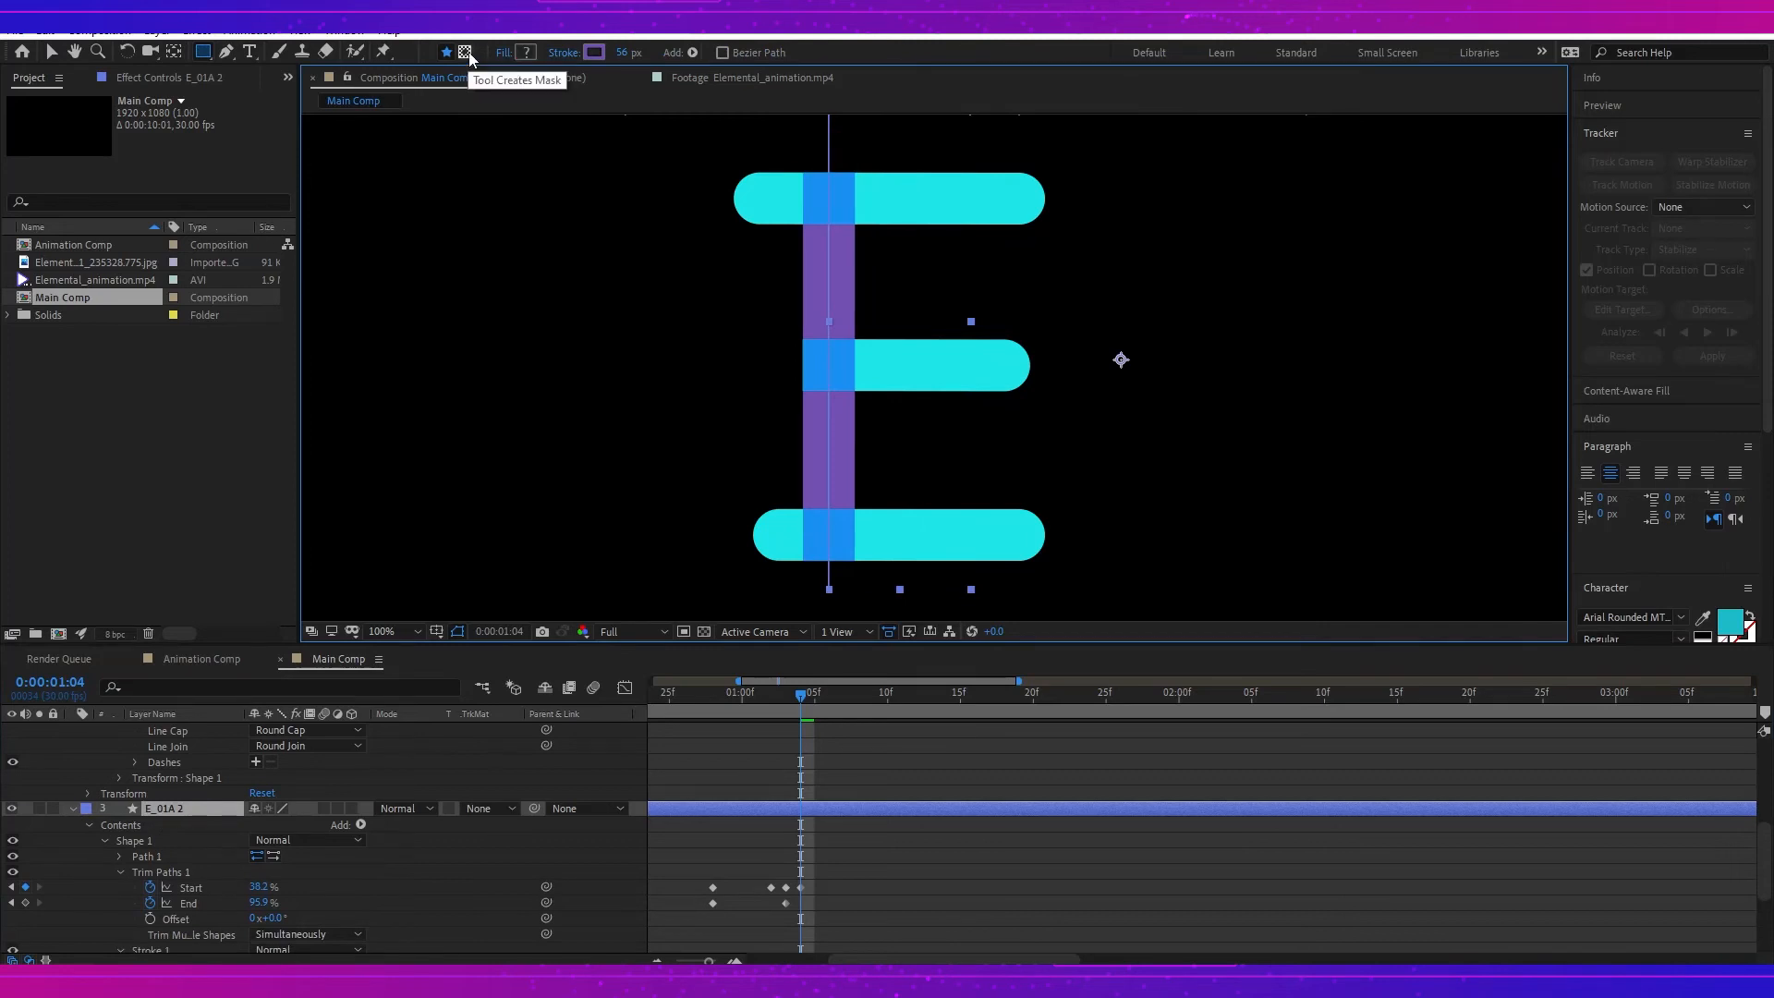
click(467, 53)
drag(878, 151, 831, 583)
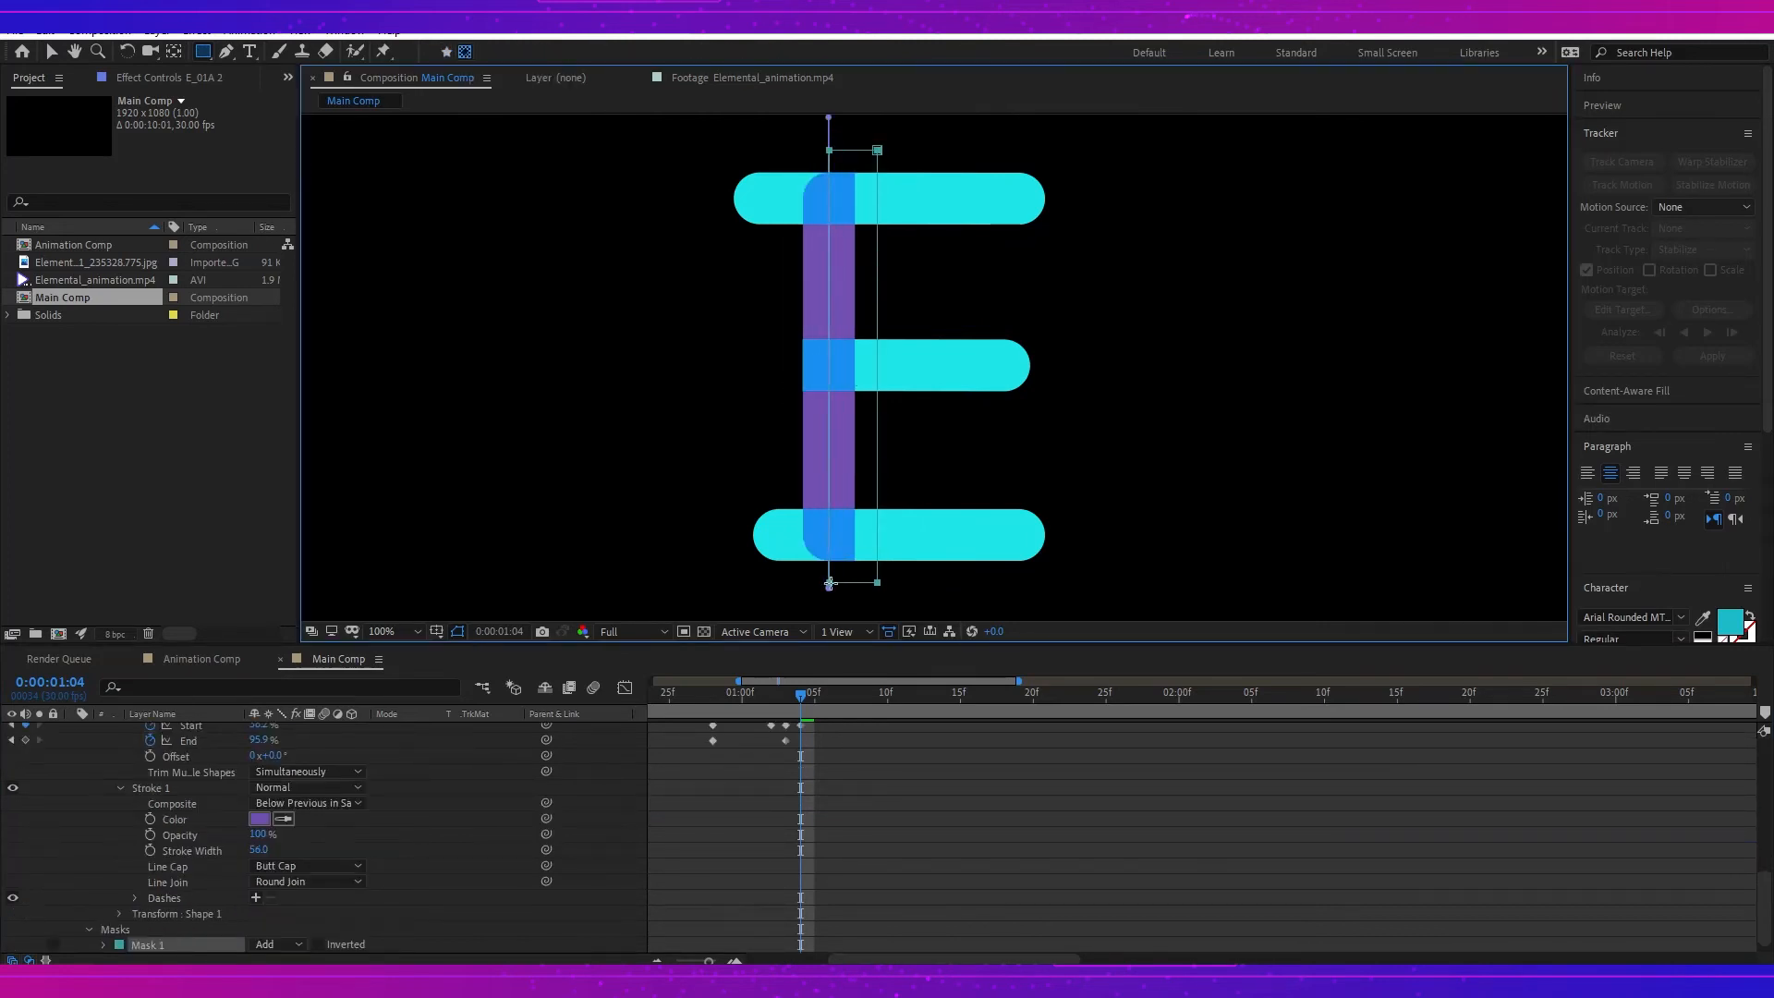
key(ctrl+z)
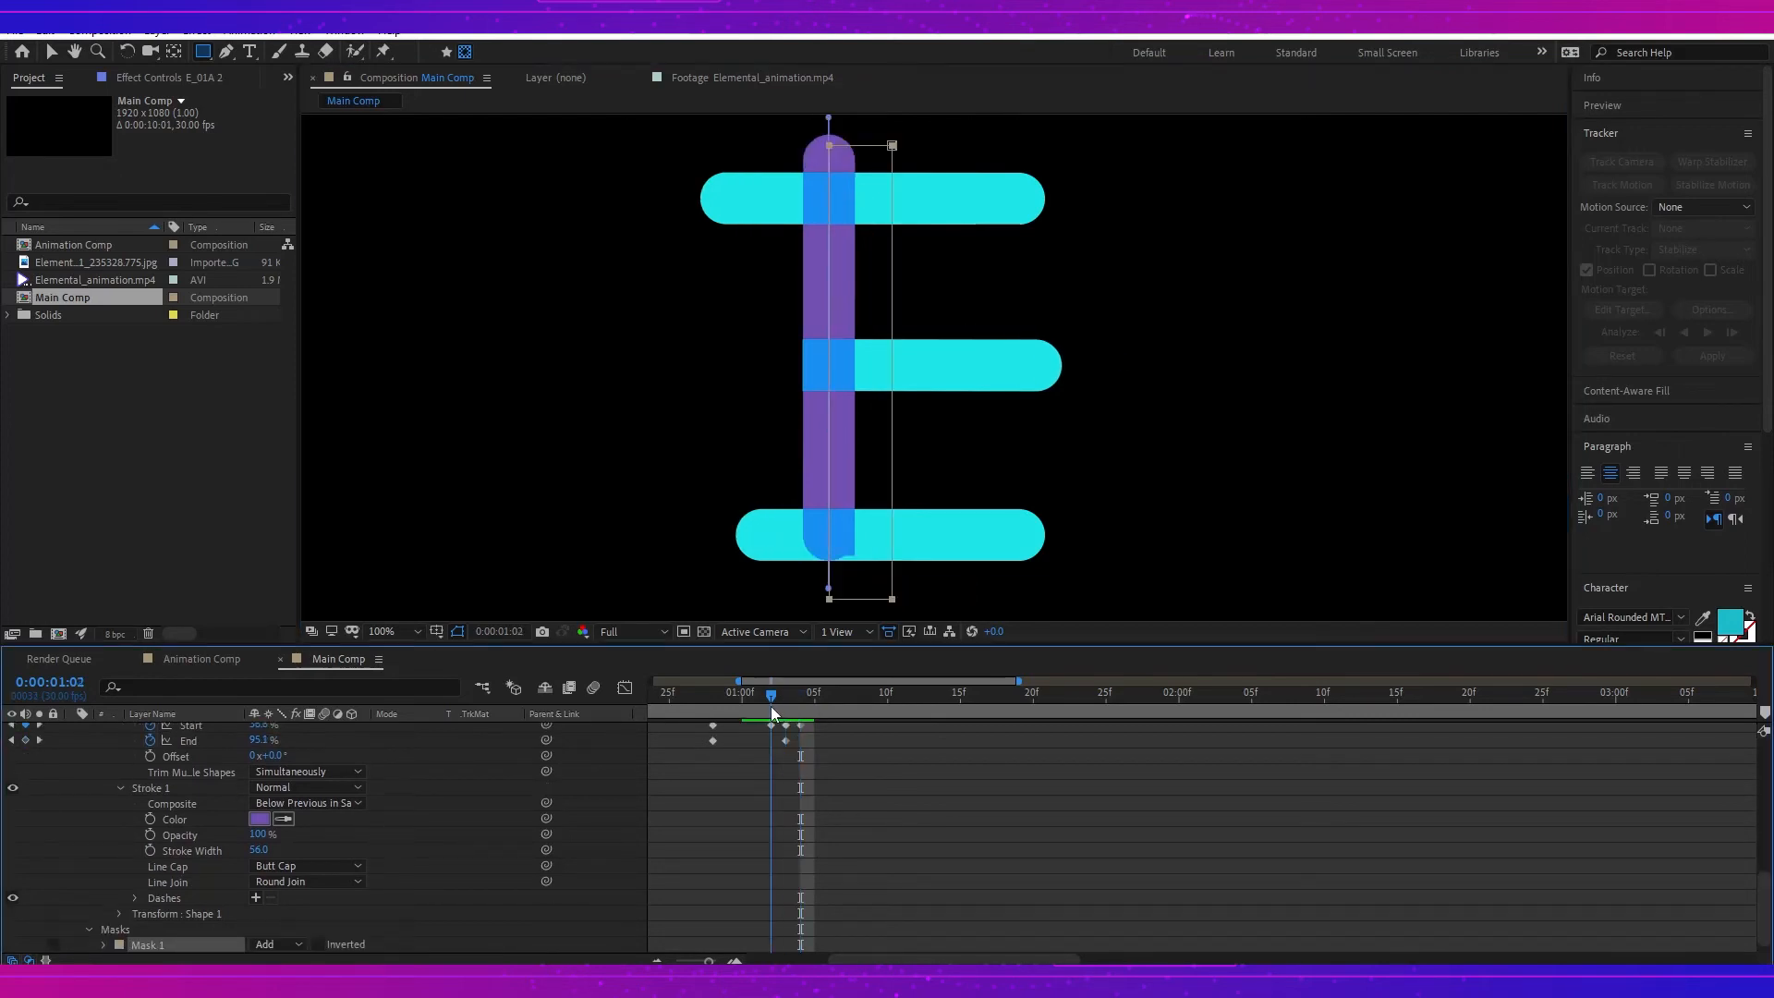
Step: Adjust the Trim Paths End of E_01A 2 at 0:00:00:27 and 0:00:00:28 to fix the square corner protruding past the stem's rounded bottom
mouse_move(771, 706)
mouse_down()
mouse_move(796, 707)
mouse_move(741, 704)
mouse_up()
scroll(840, 793, down, 1)
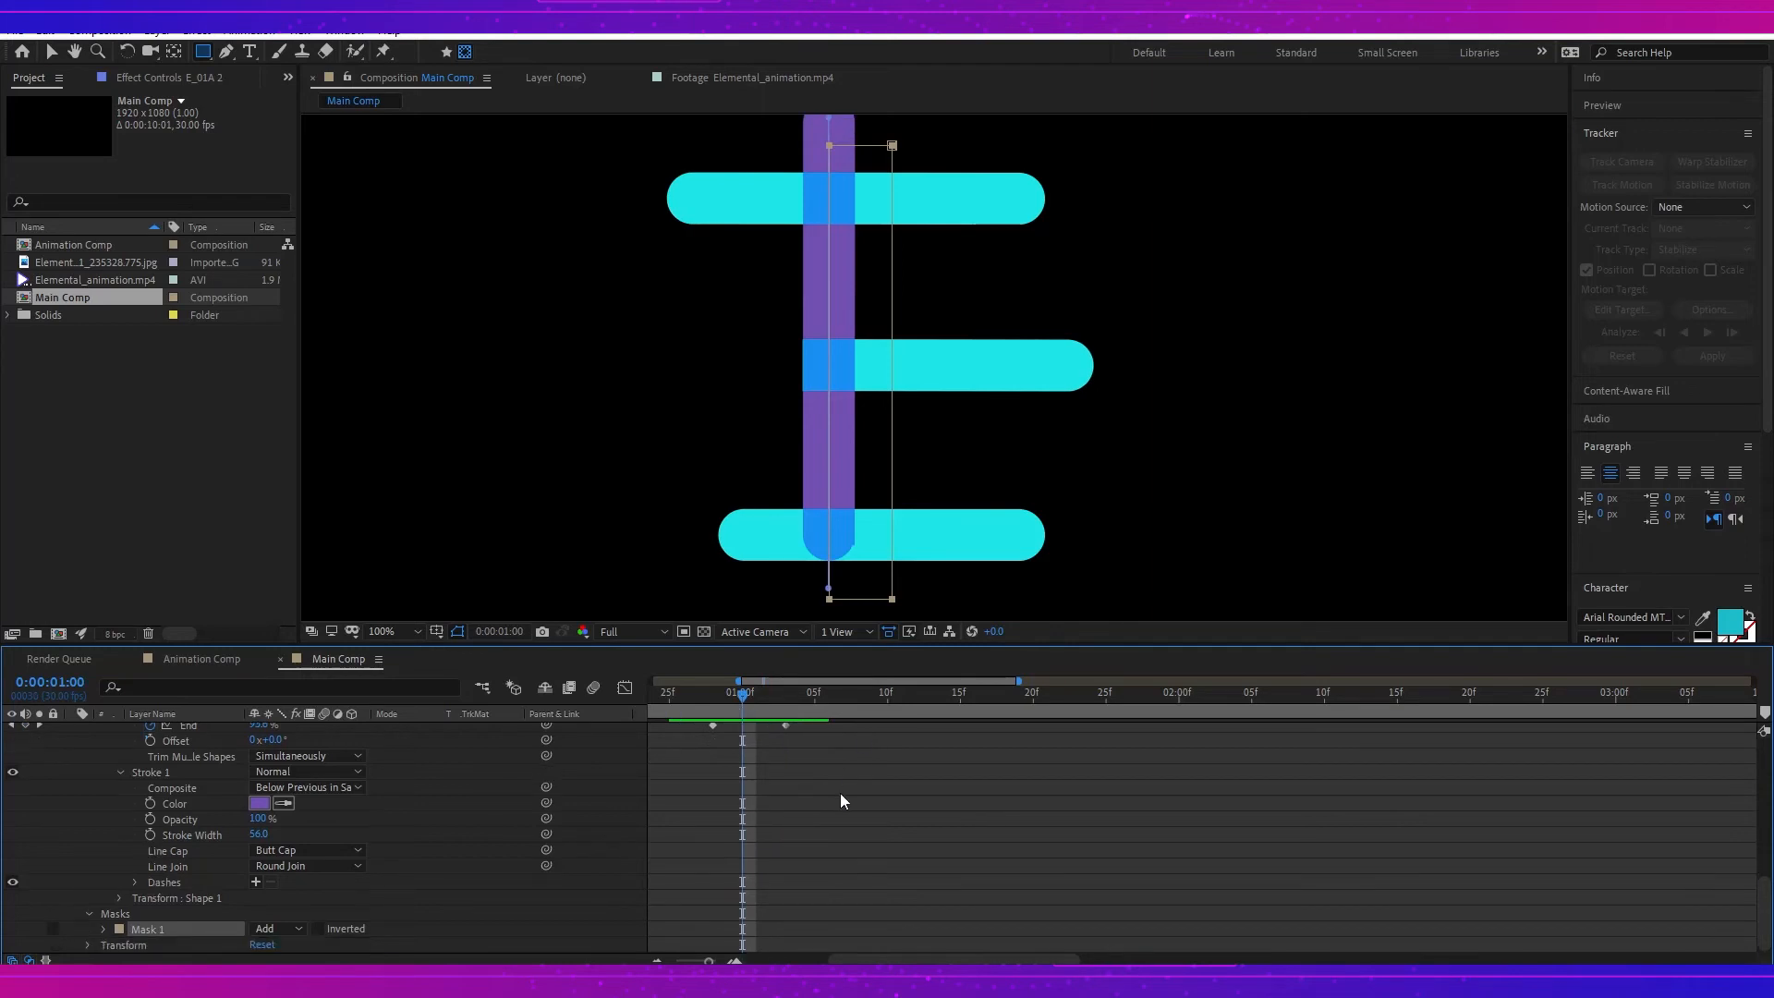
scroll(841, 793, up, 6)
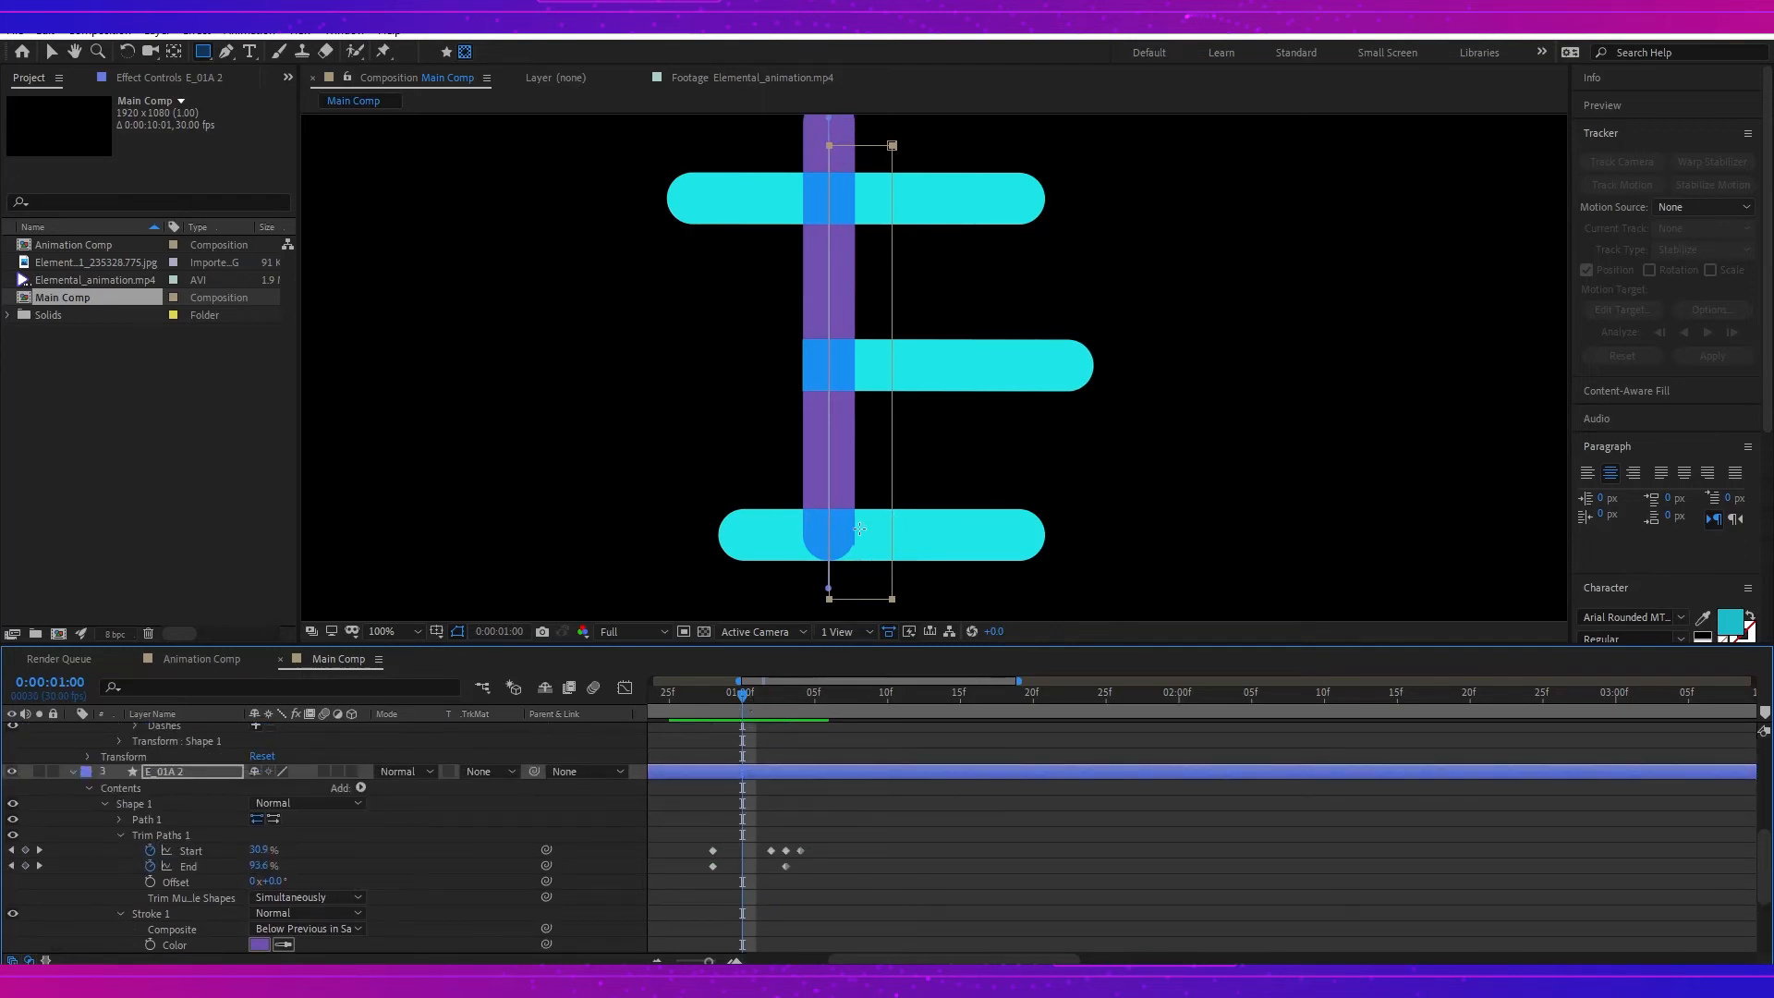
scroll(1031, 549, up, 5)
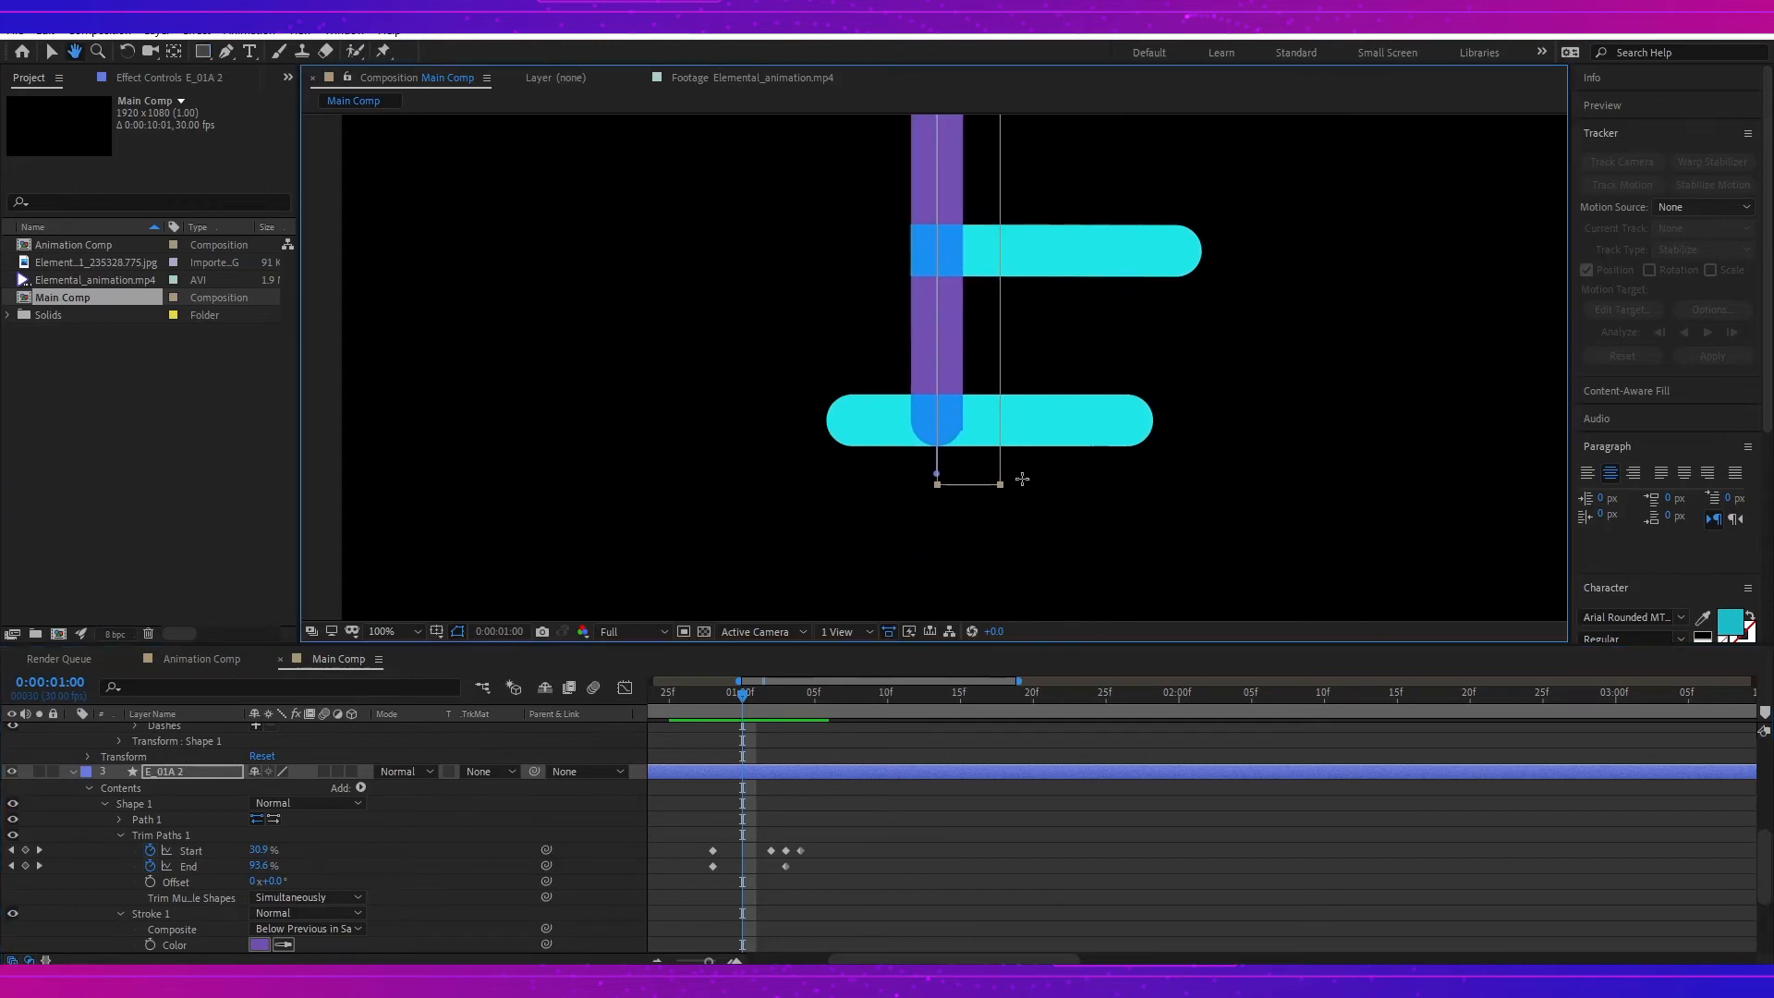
key(q)
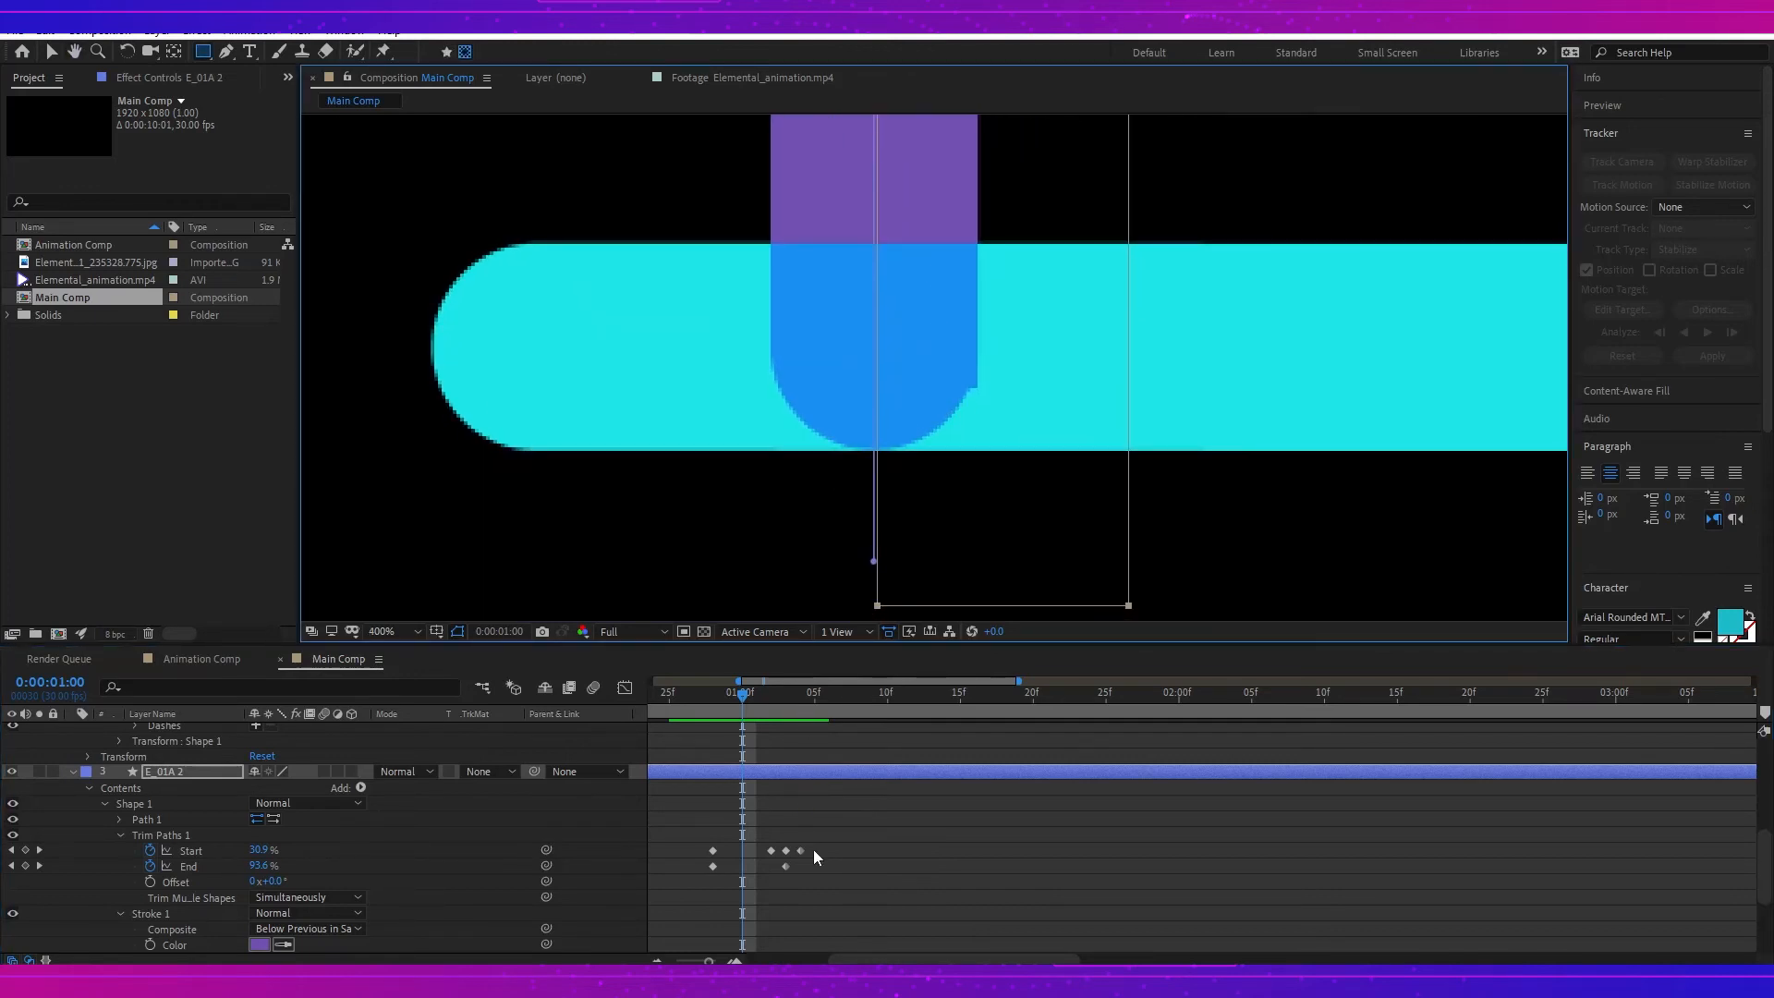
drag(848, 824, 899, 708)
drag(884, 796, 888, 892)
drag(747, 699, 758, 702)
drag(260, 842, 294, 846)
drag(758, 704, 764, 702)
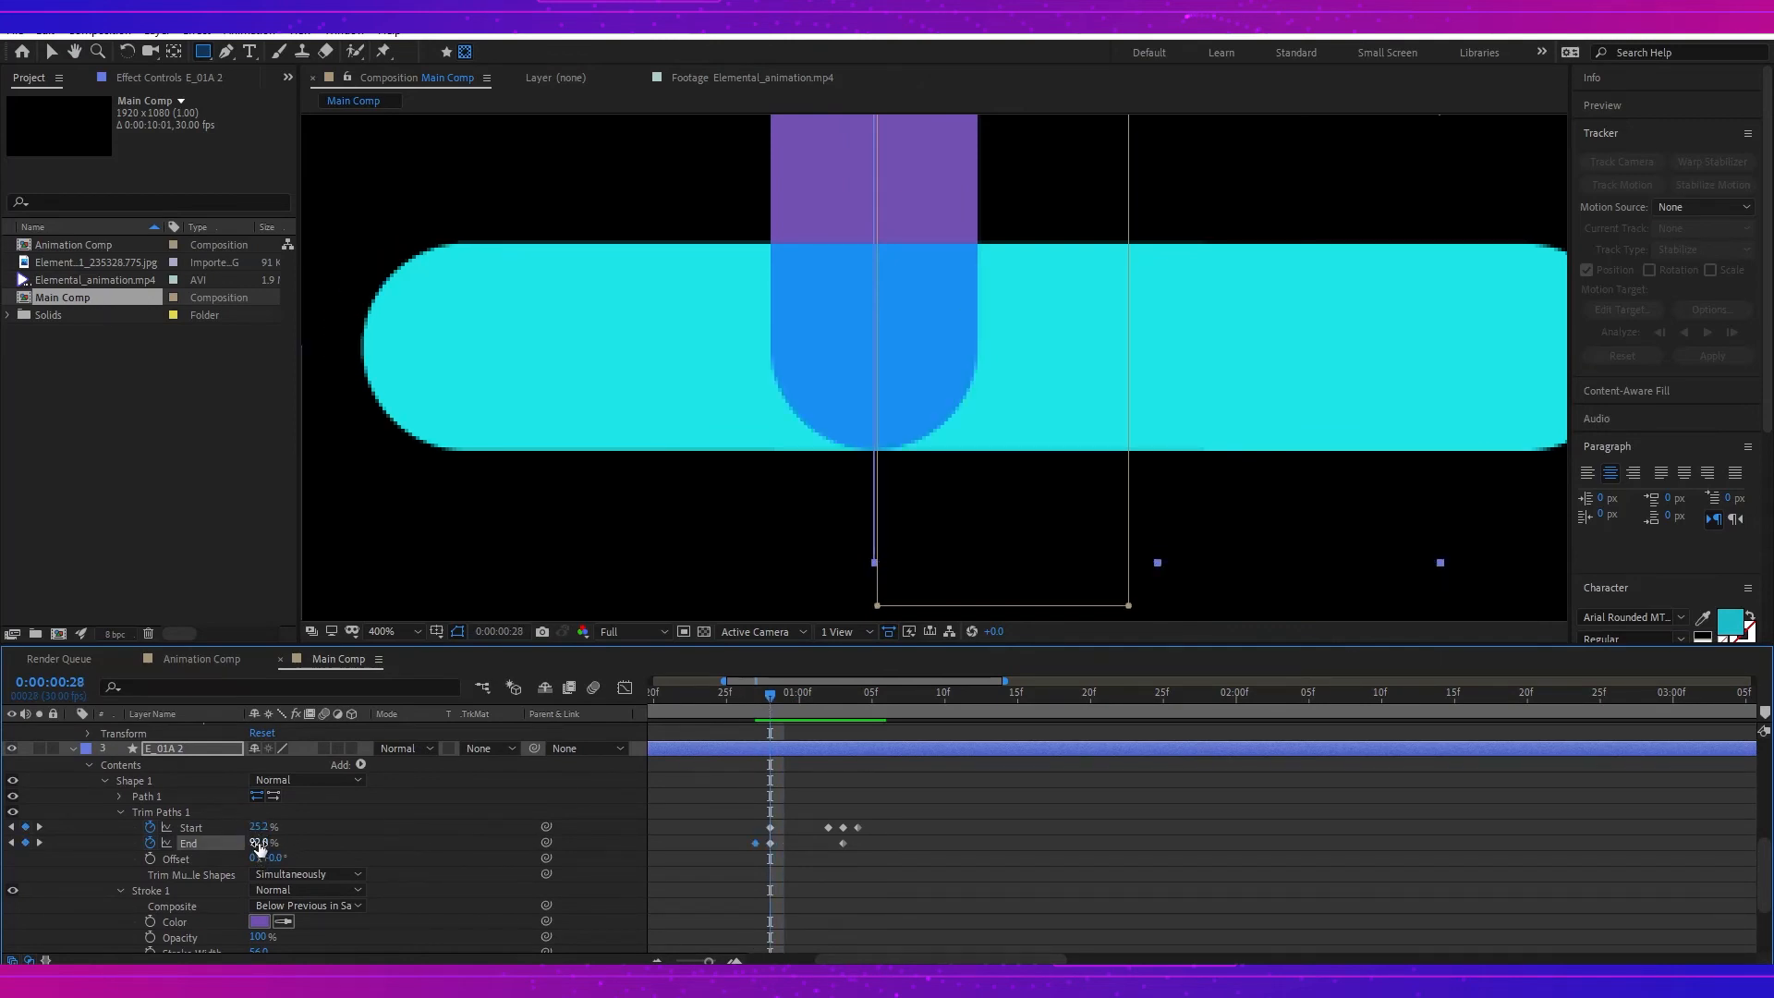
drag(265, 844, 295, 844)
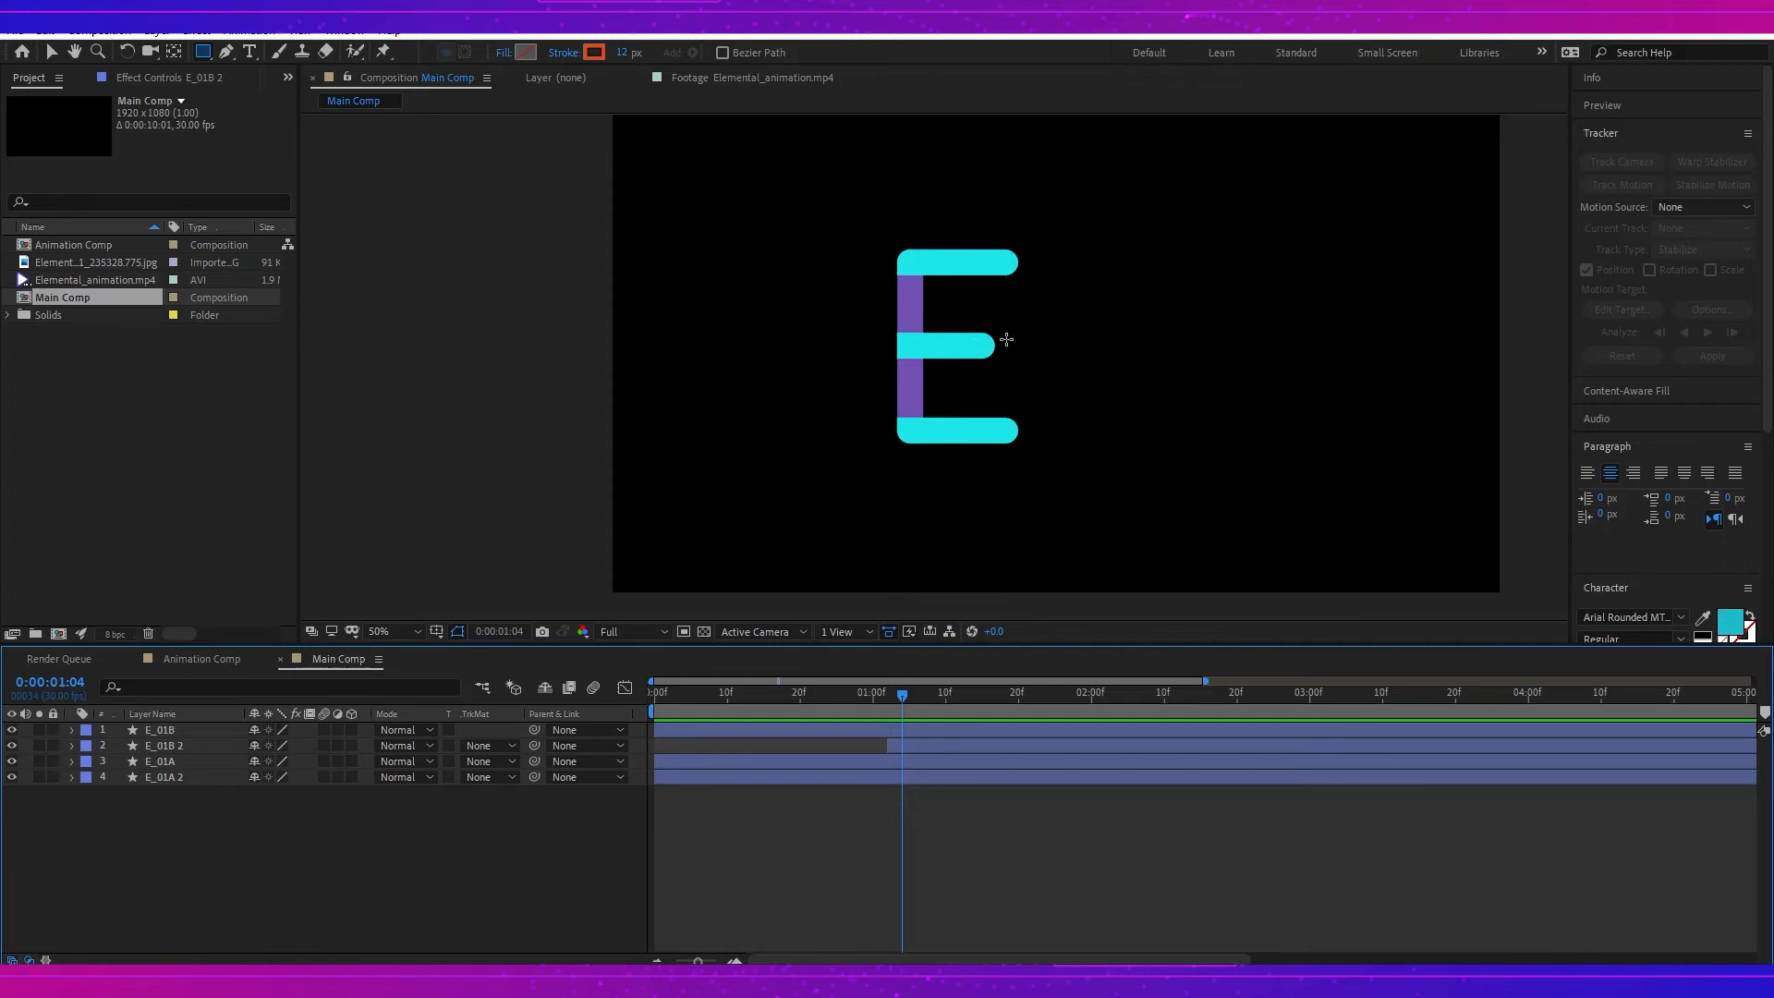
Step: Review the assembled E at earlier frames, and set the blending mode of E_01B and E_01B 2 to Overlay
drag(686, 706, 881, 691)
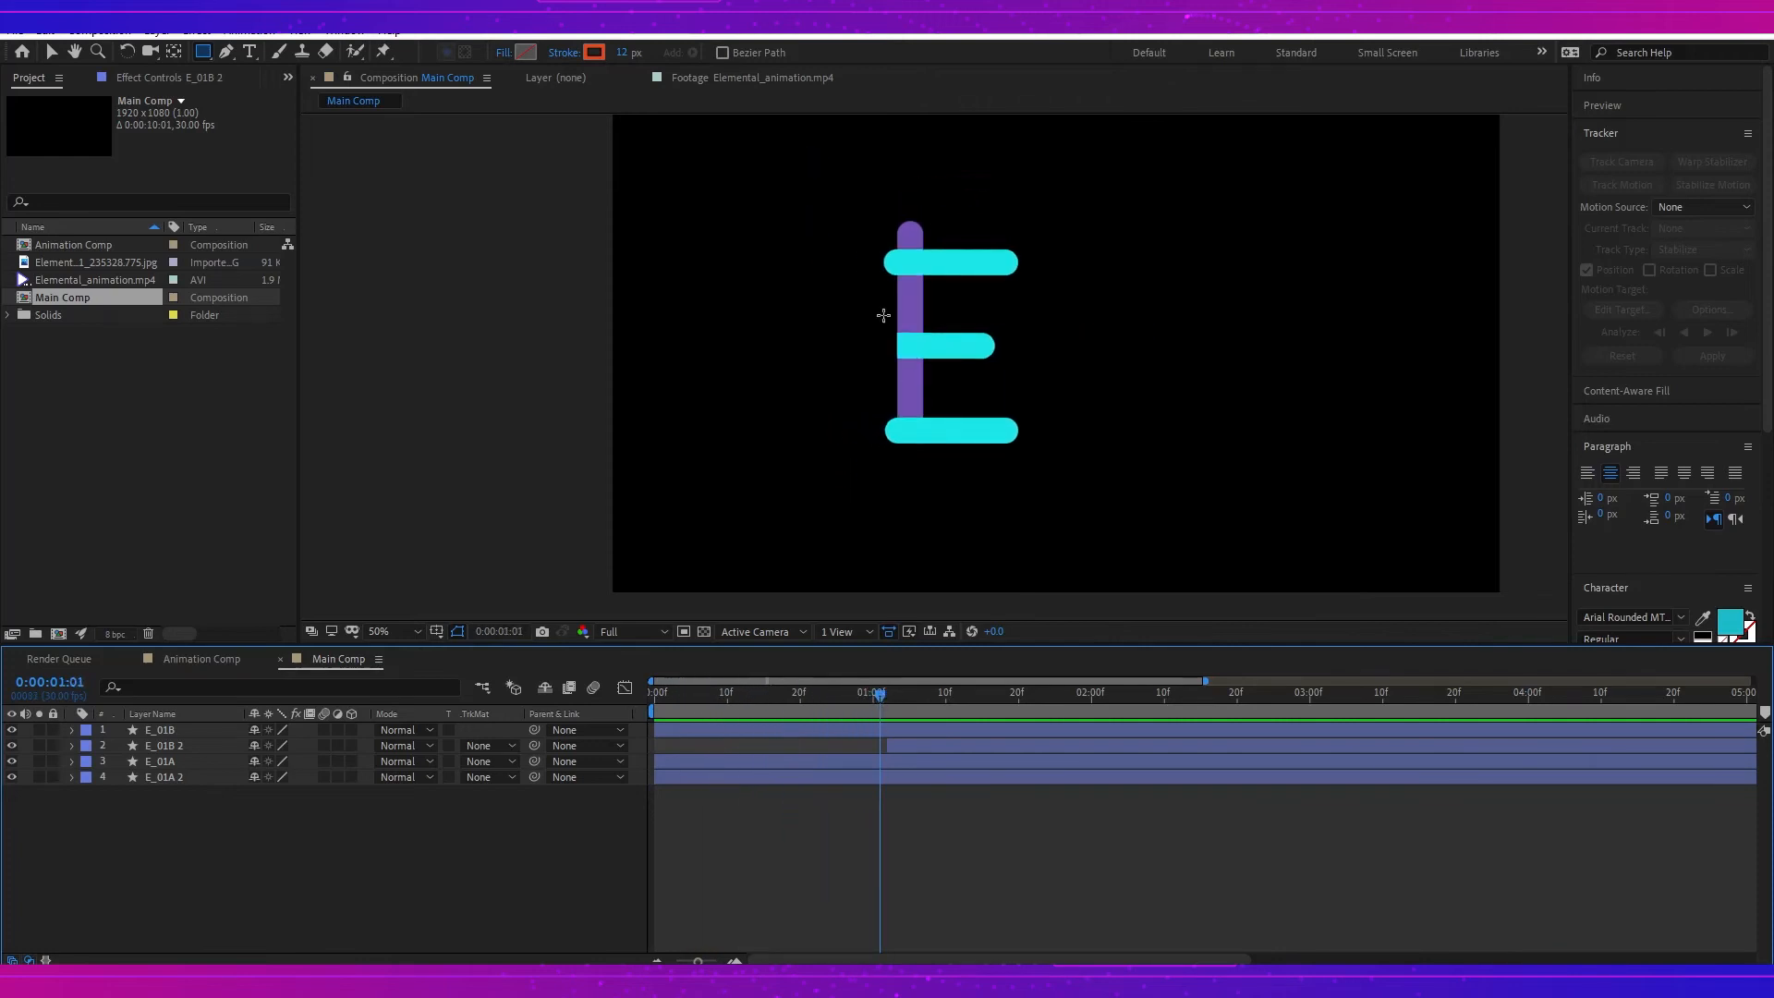
click(890, 741)
click(714, 706)
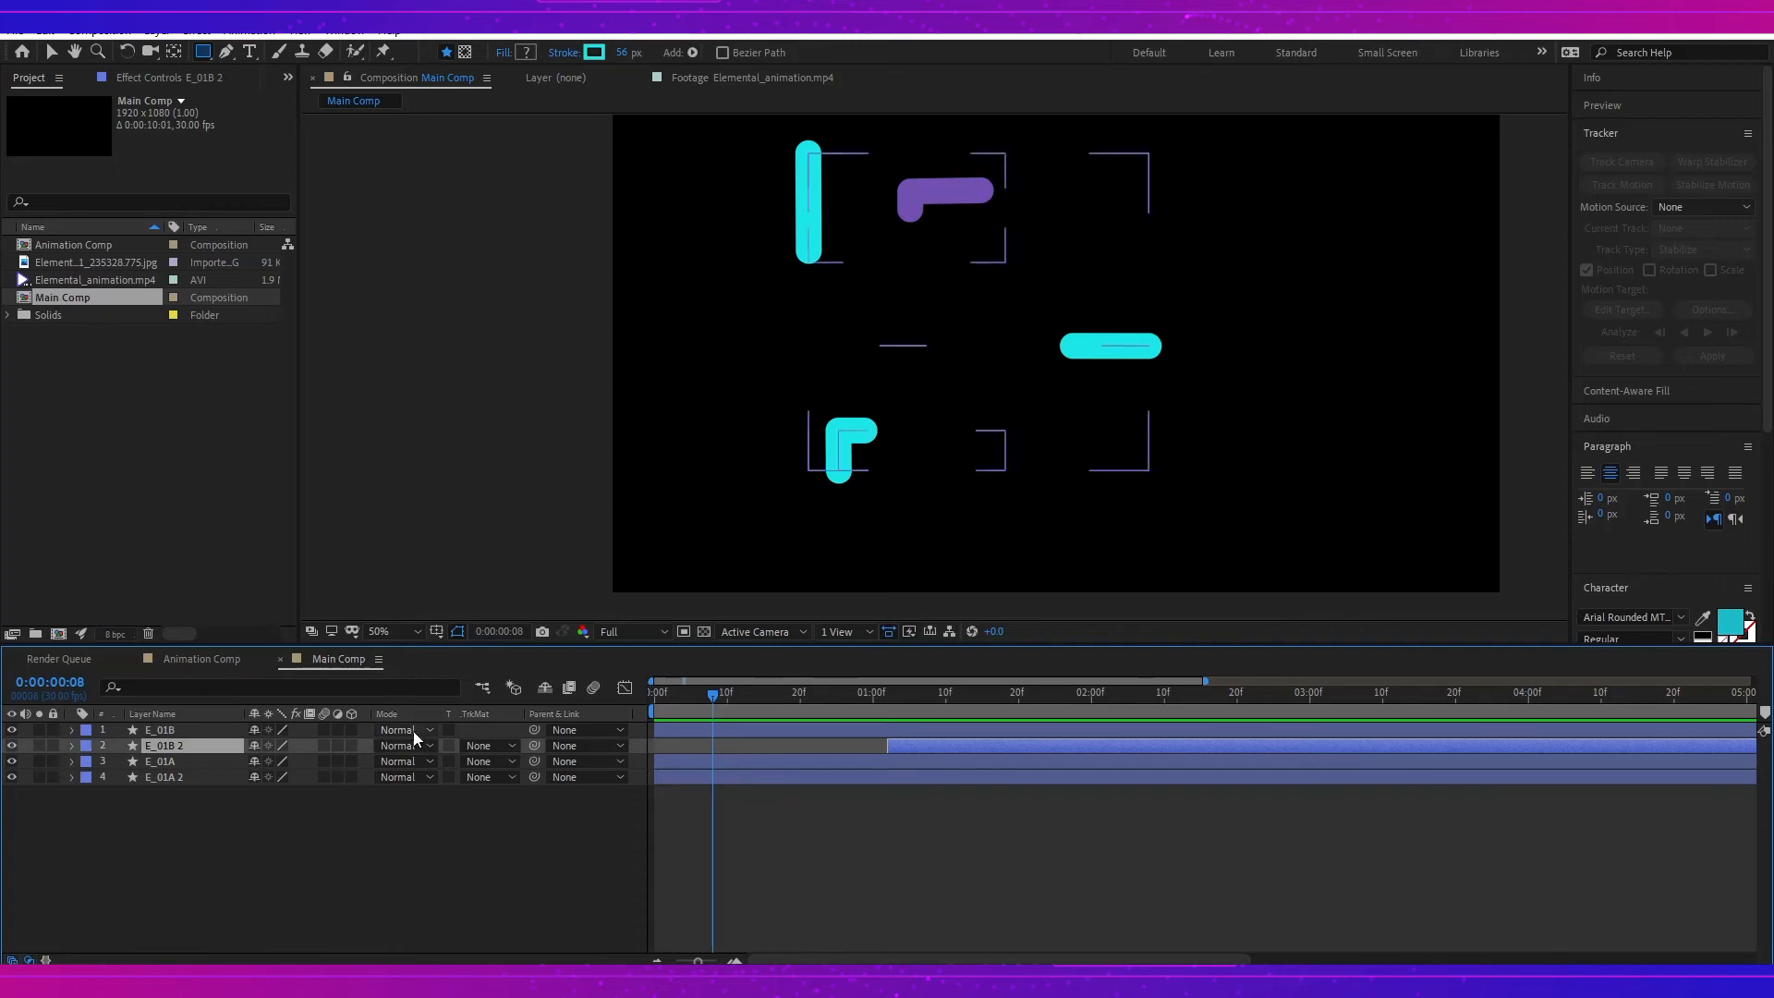
click(172, 731)
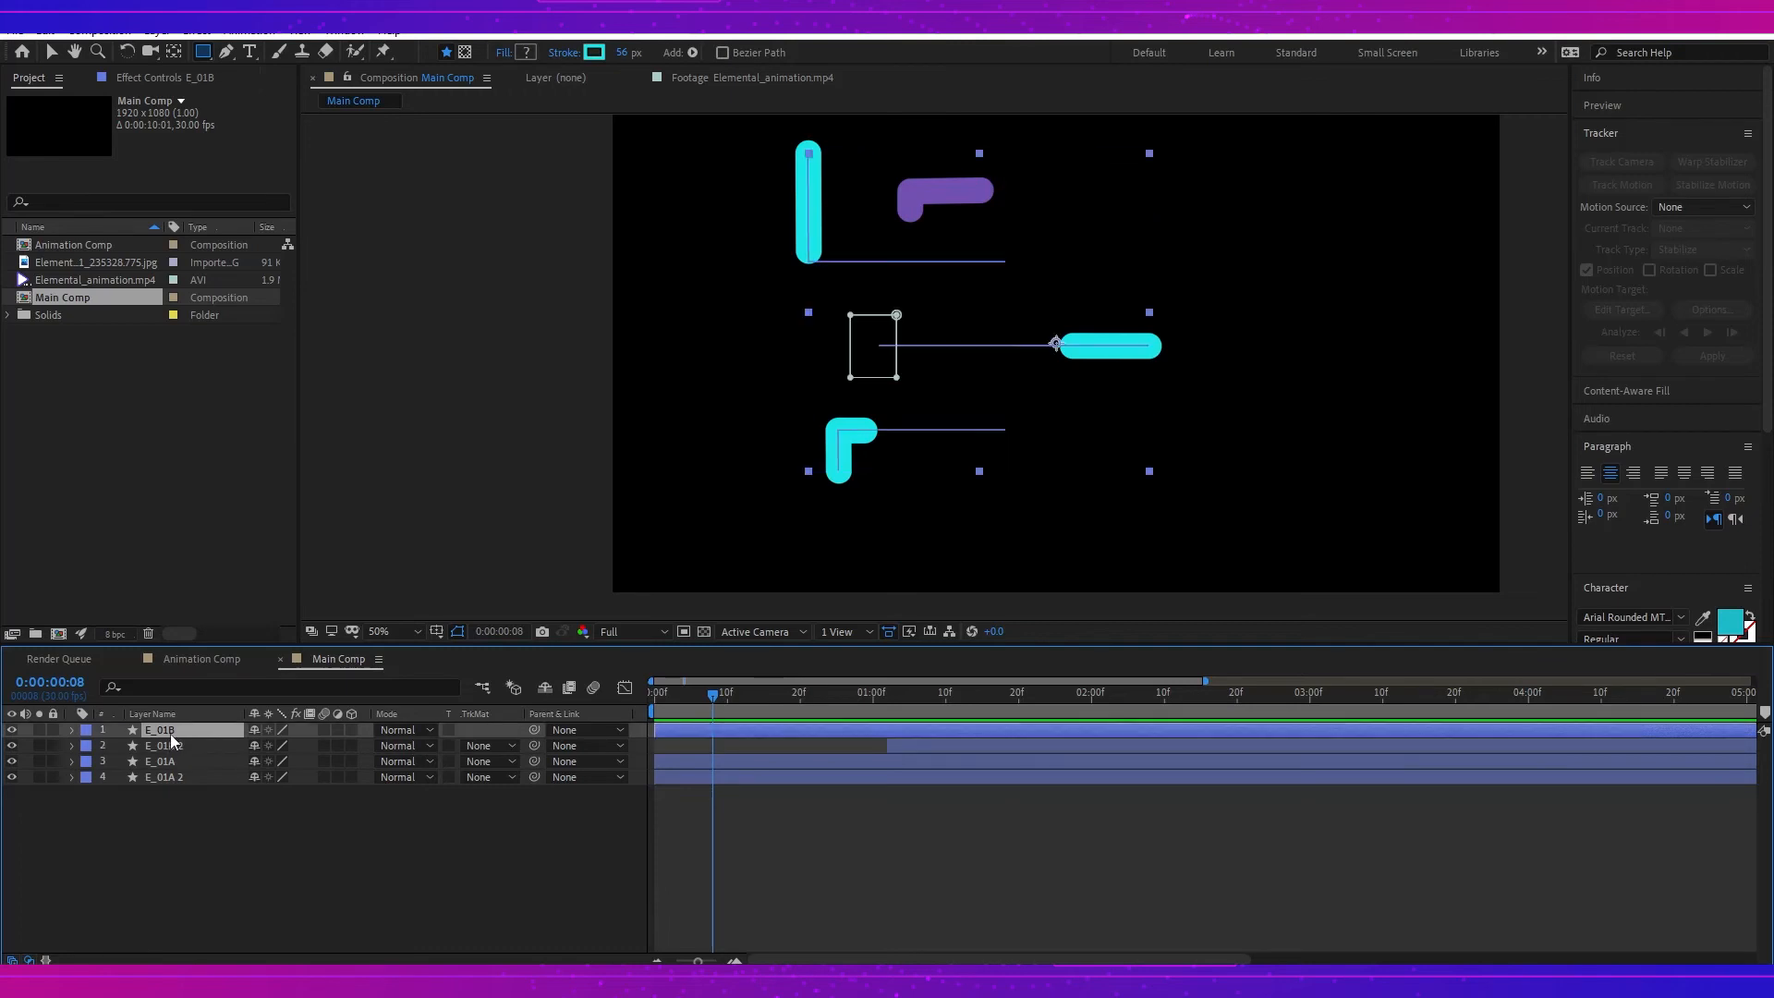
shift+click(170, 743)
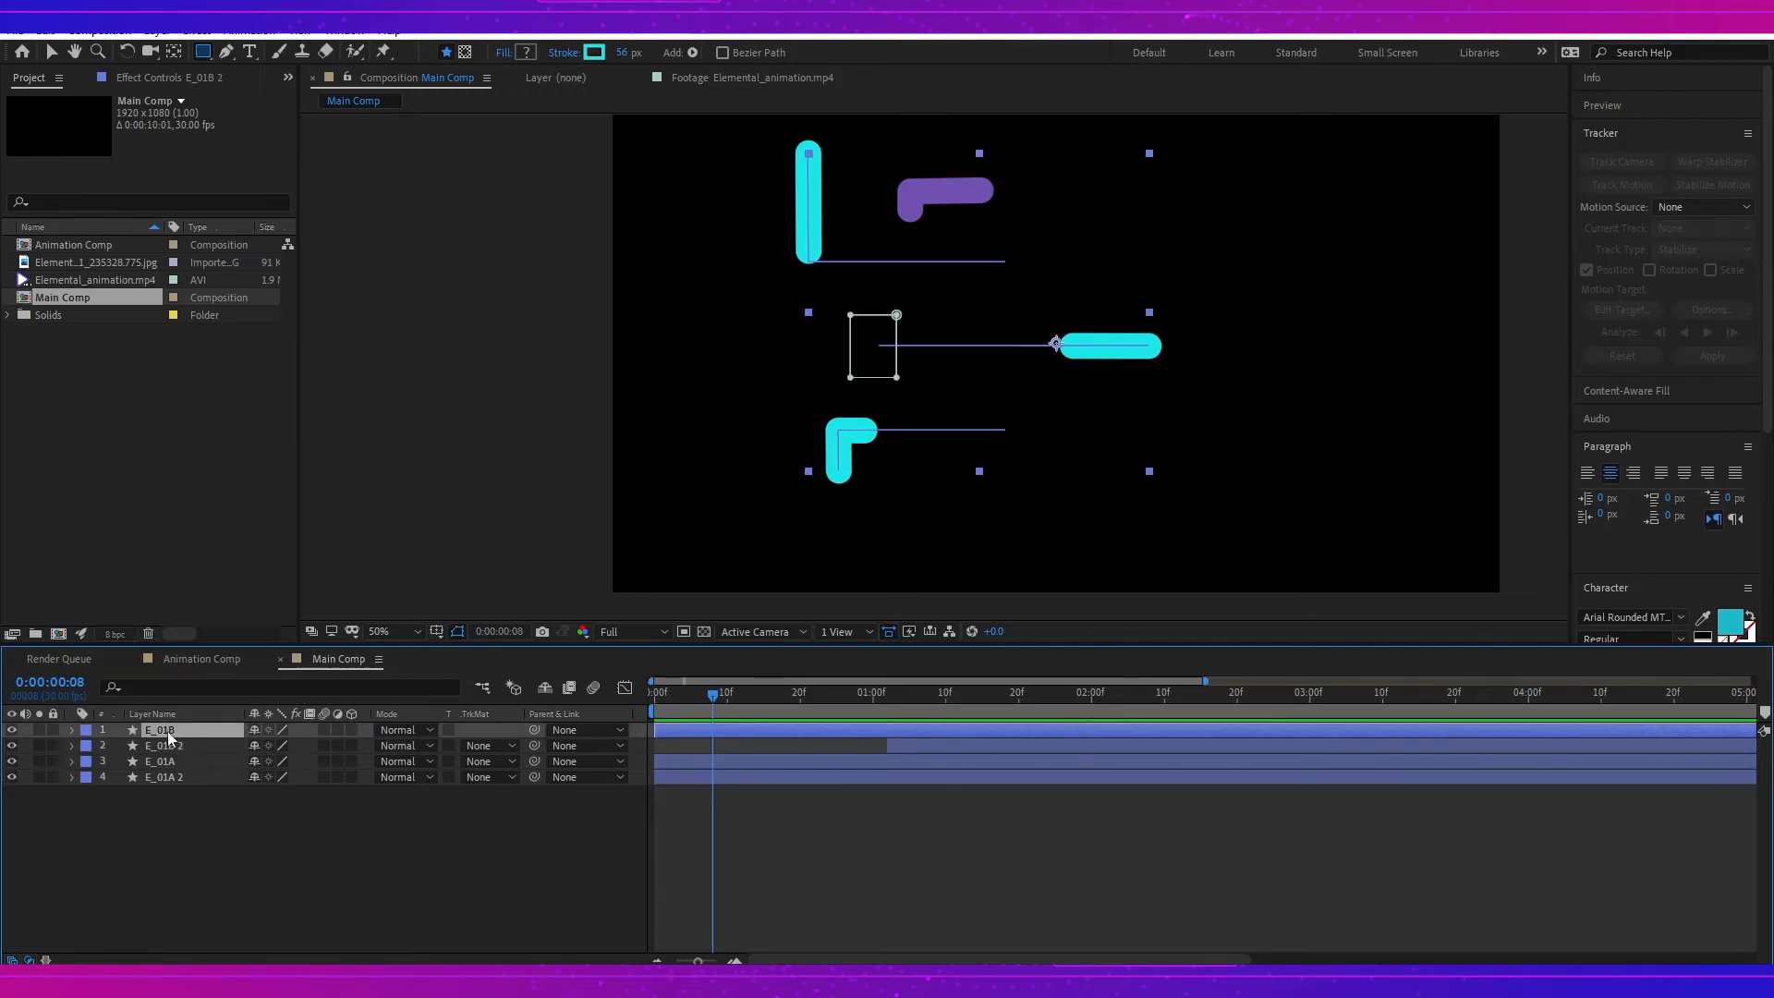
click(418, 745)
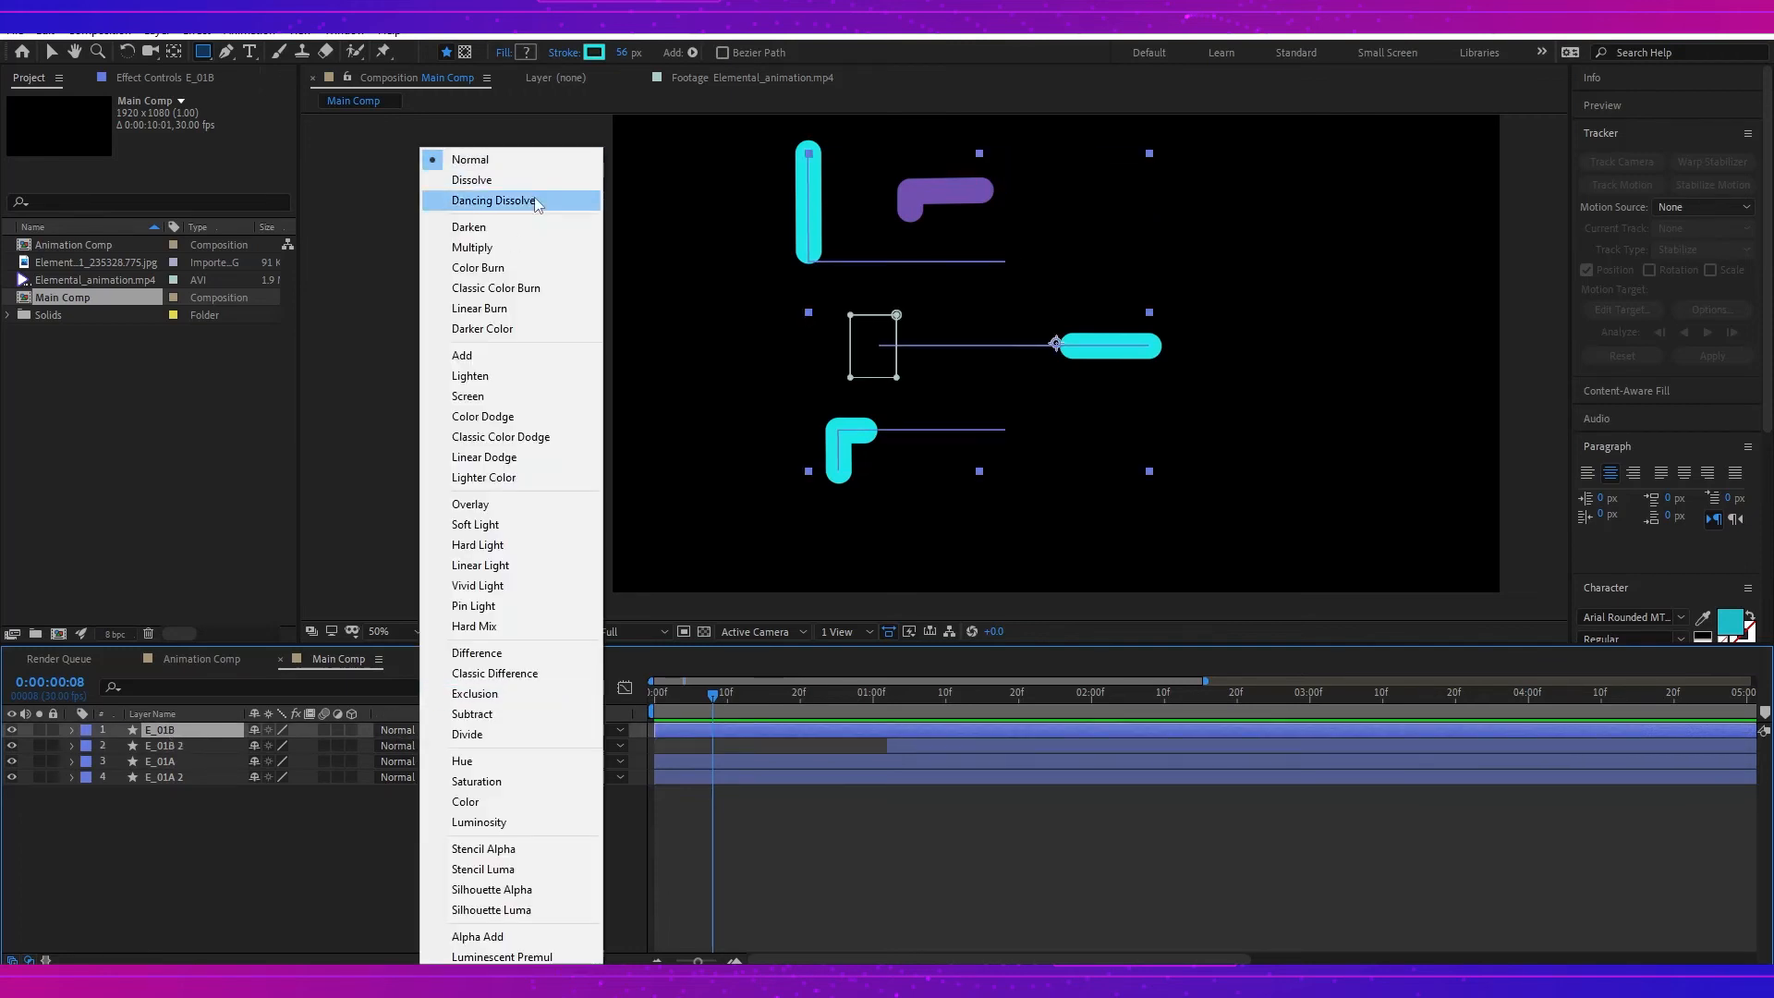
click(471, 504)
click(398, 746)
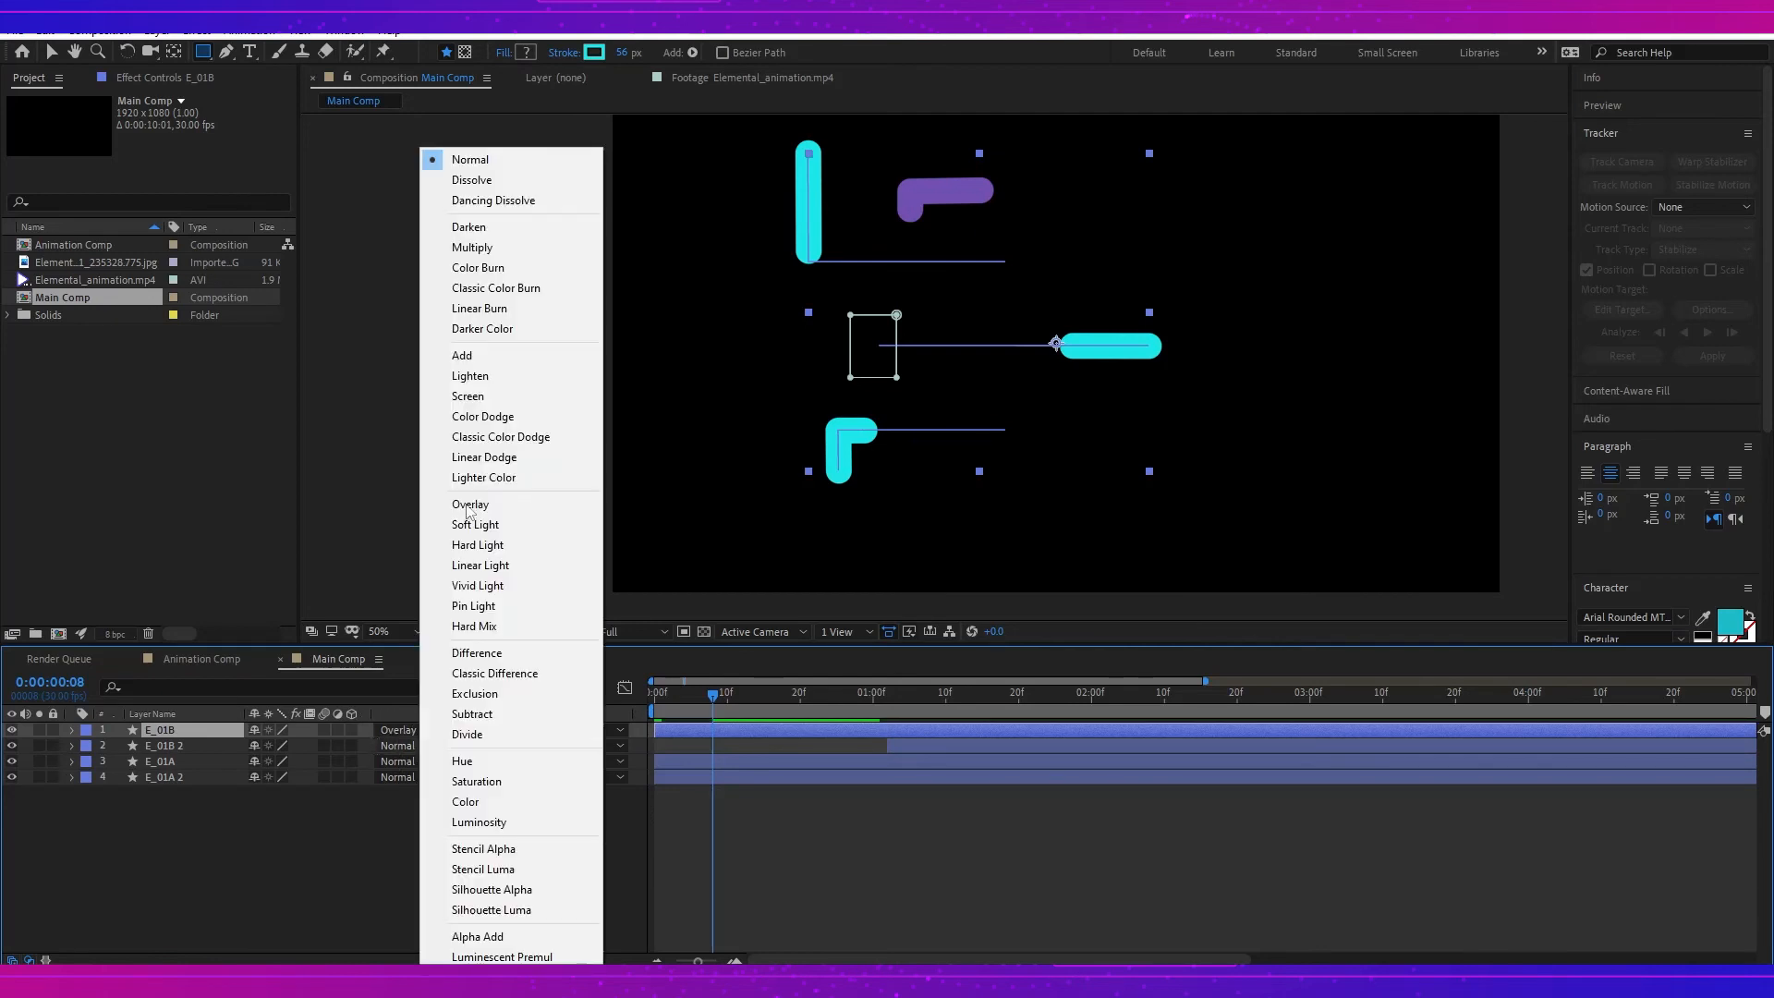
click(471, 505)
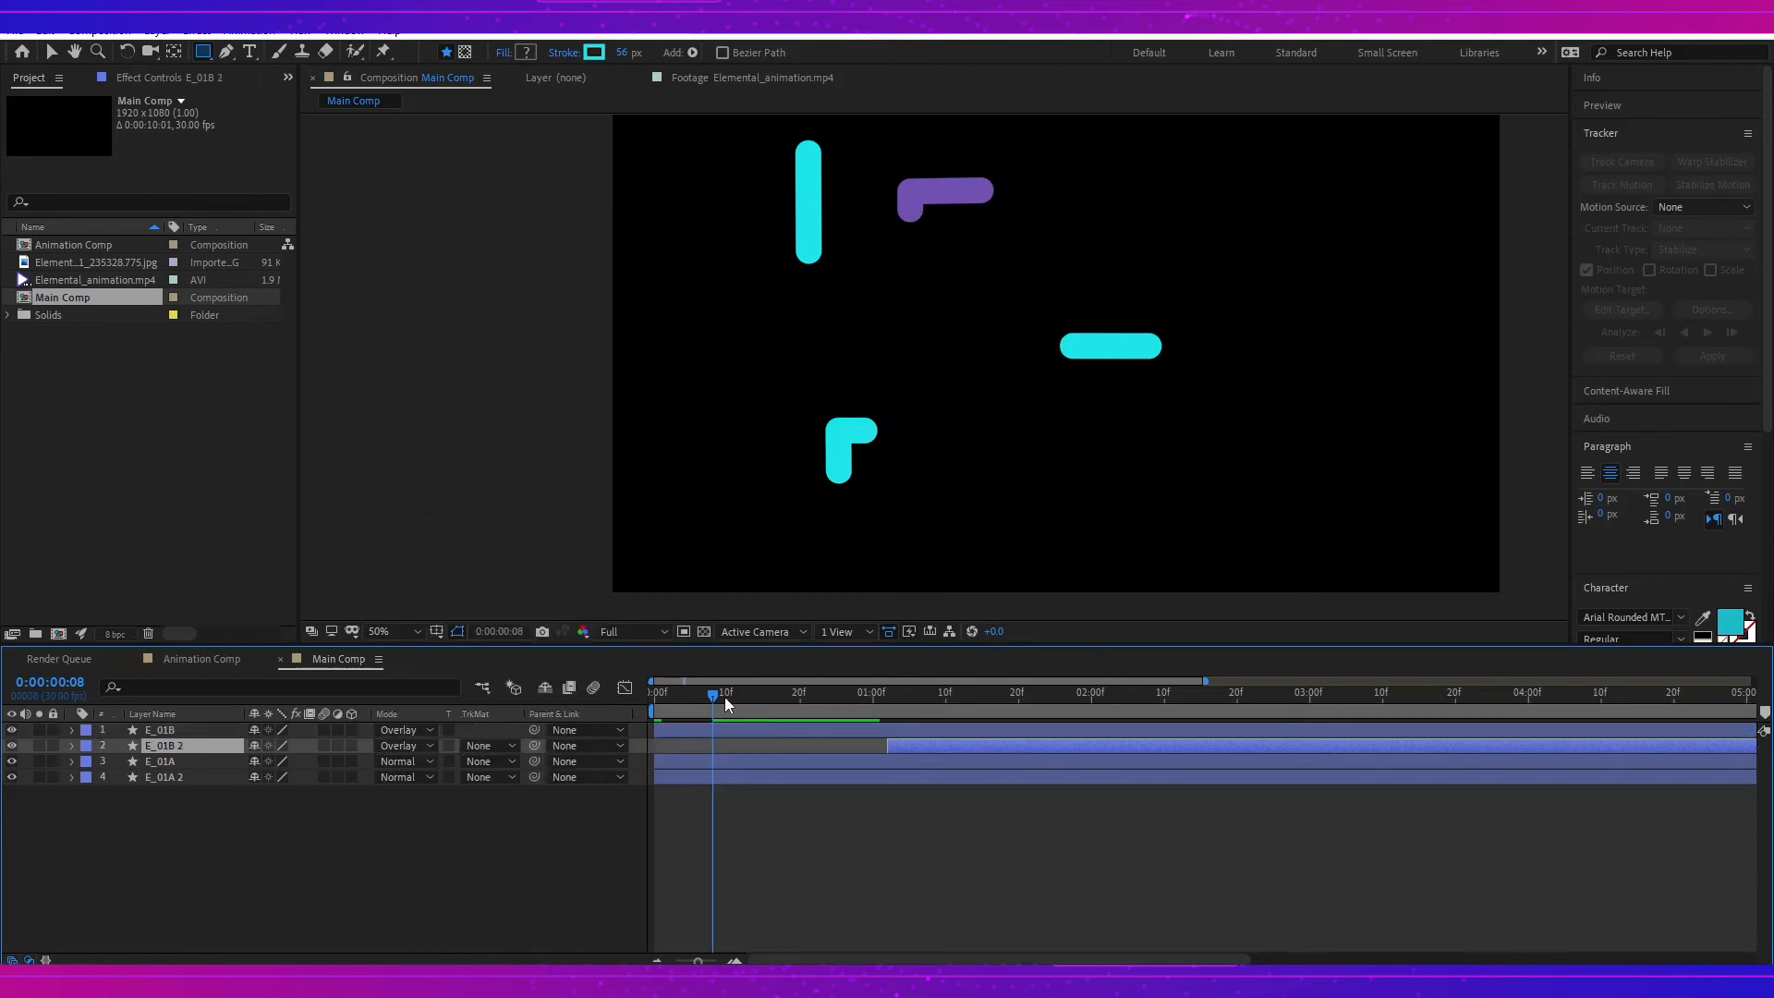
Step: Set the blending mode of E_01B and E_01B 2 back to Normal
drag(725, 696, 895, 691)
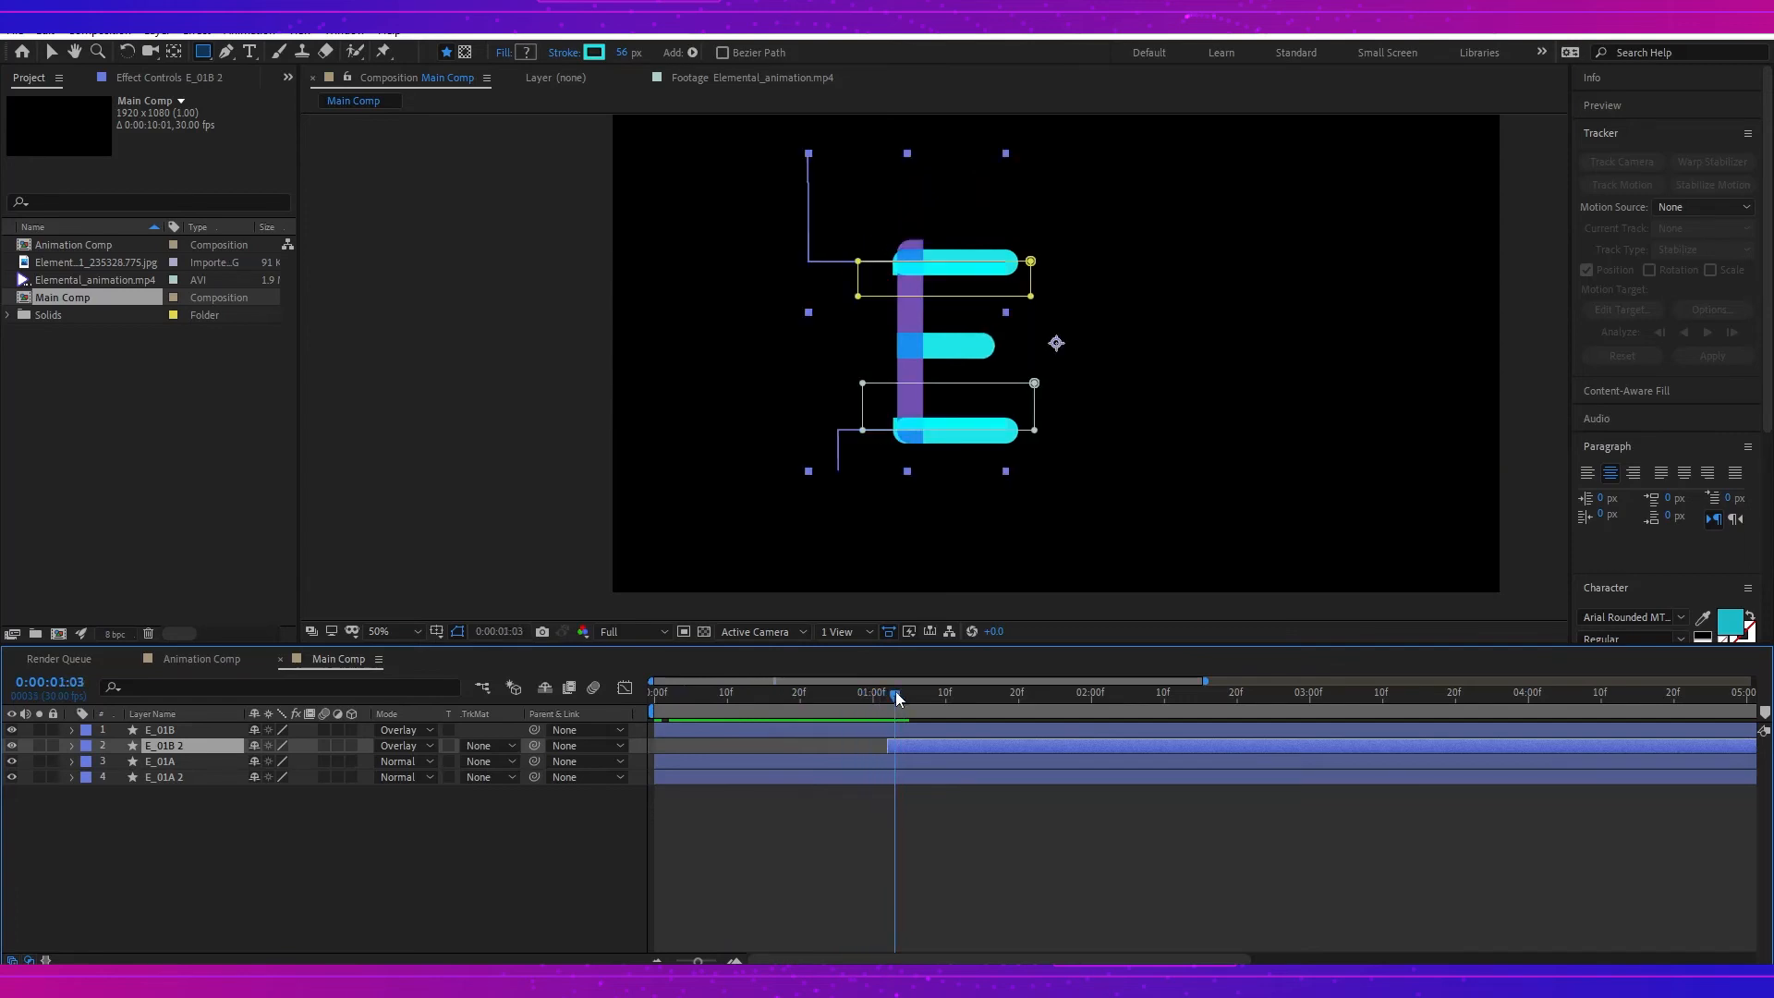
click(926, 808)
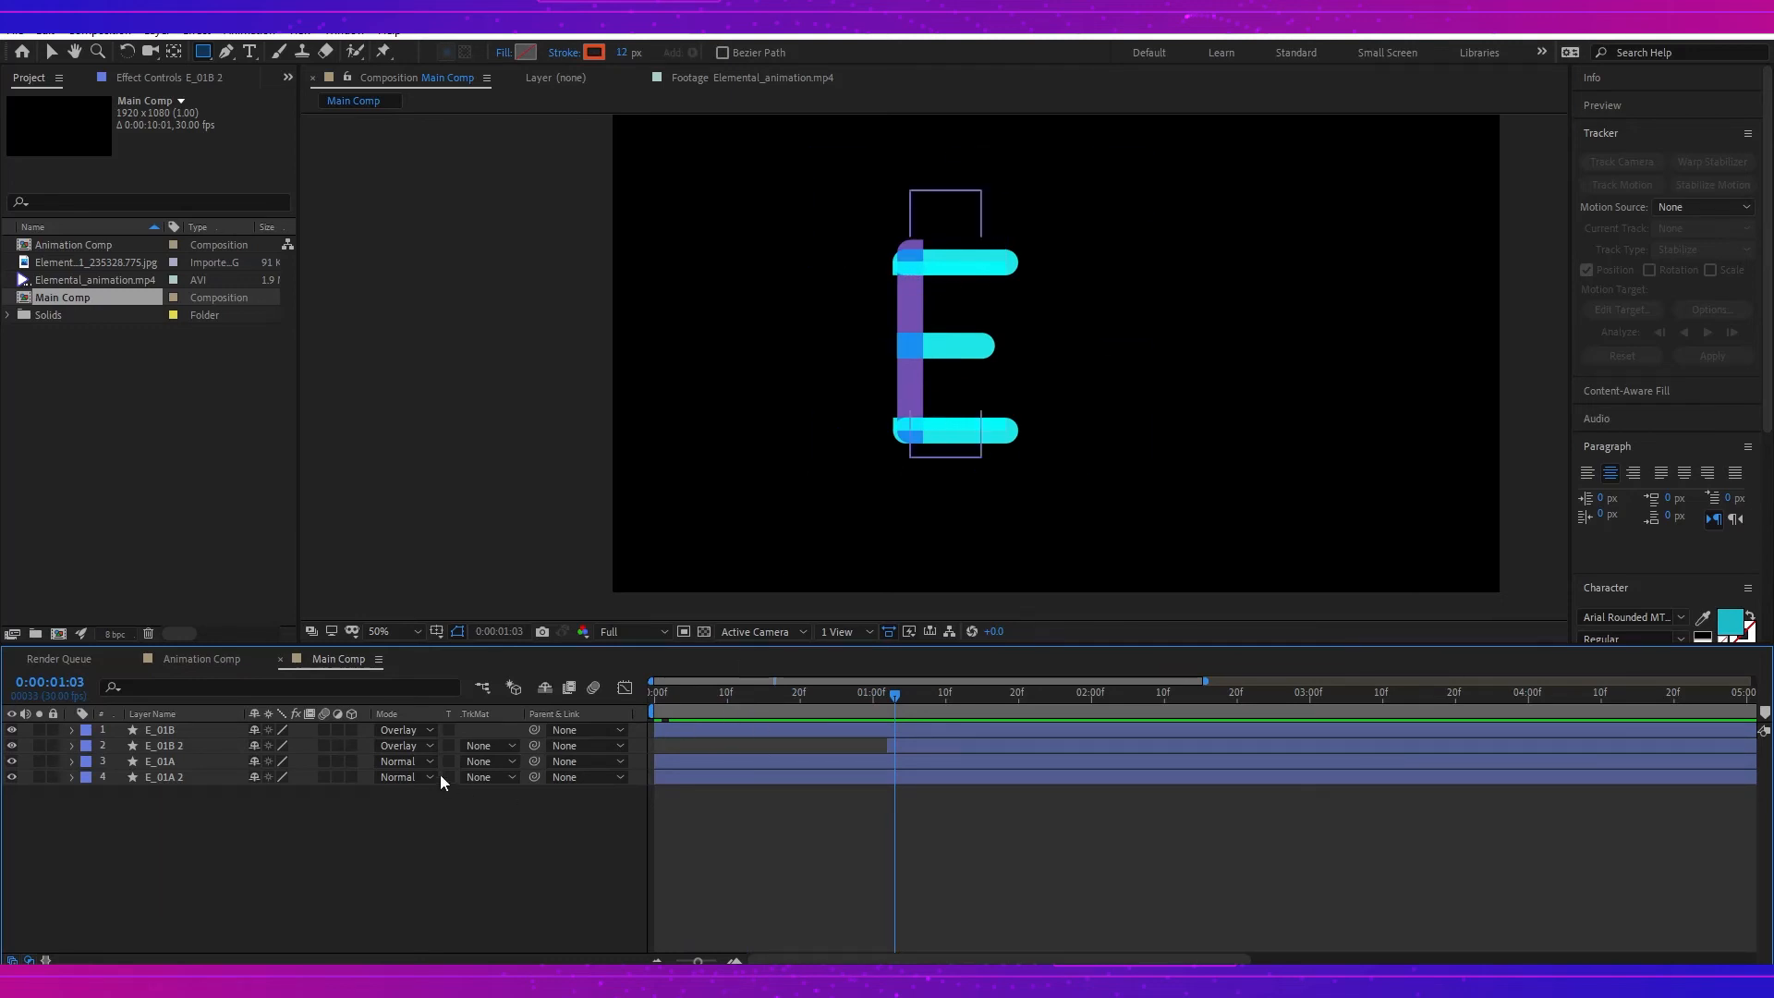
click(403, 732)
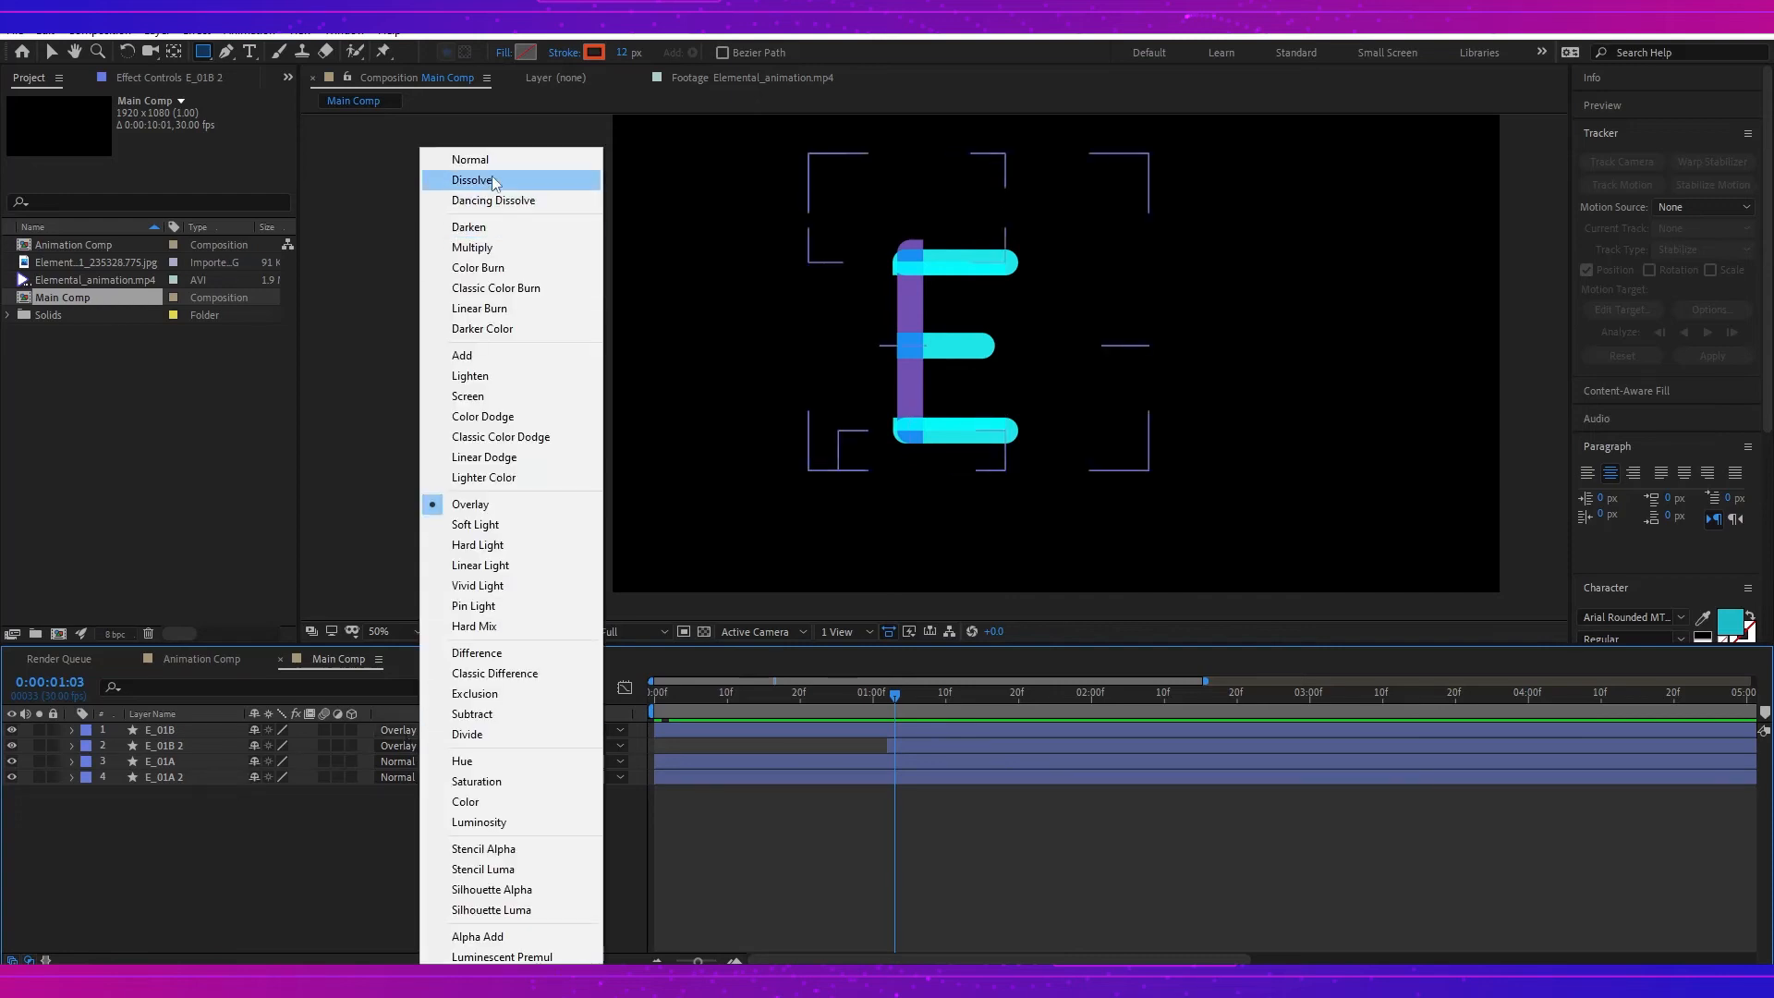
click(470, 160)
click(880, 747)
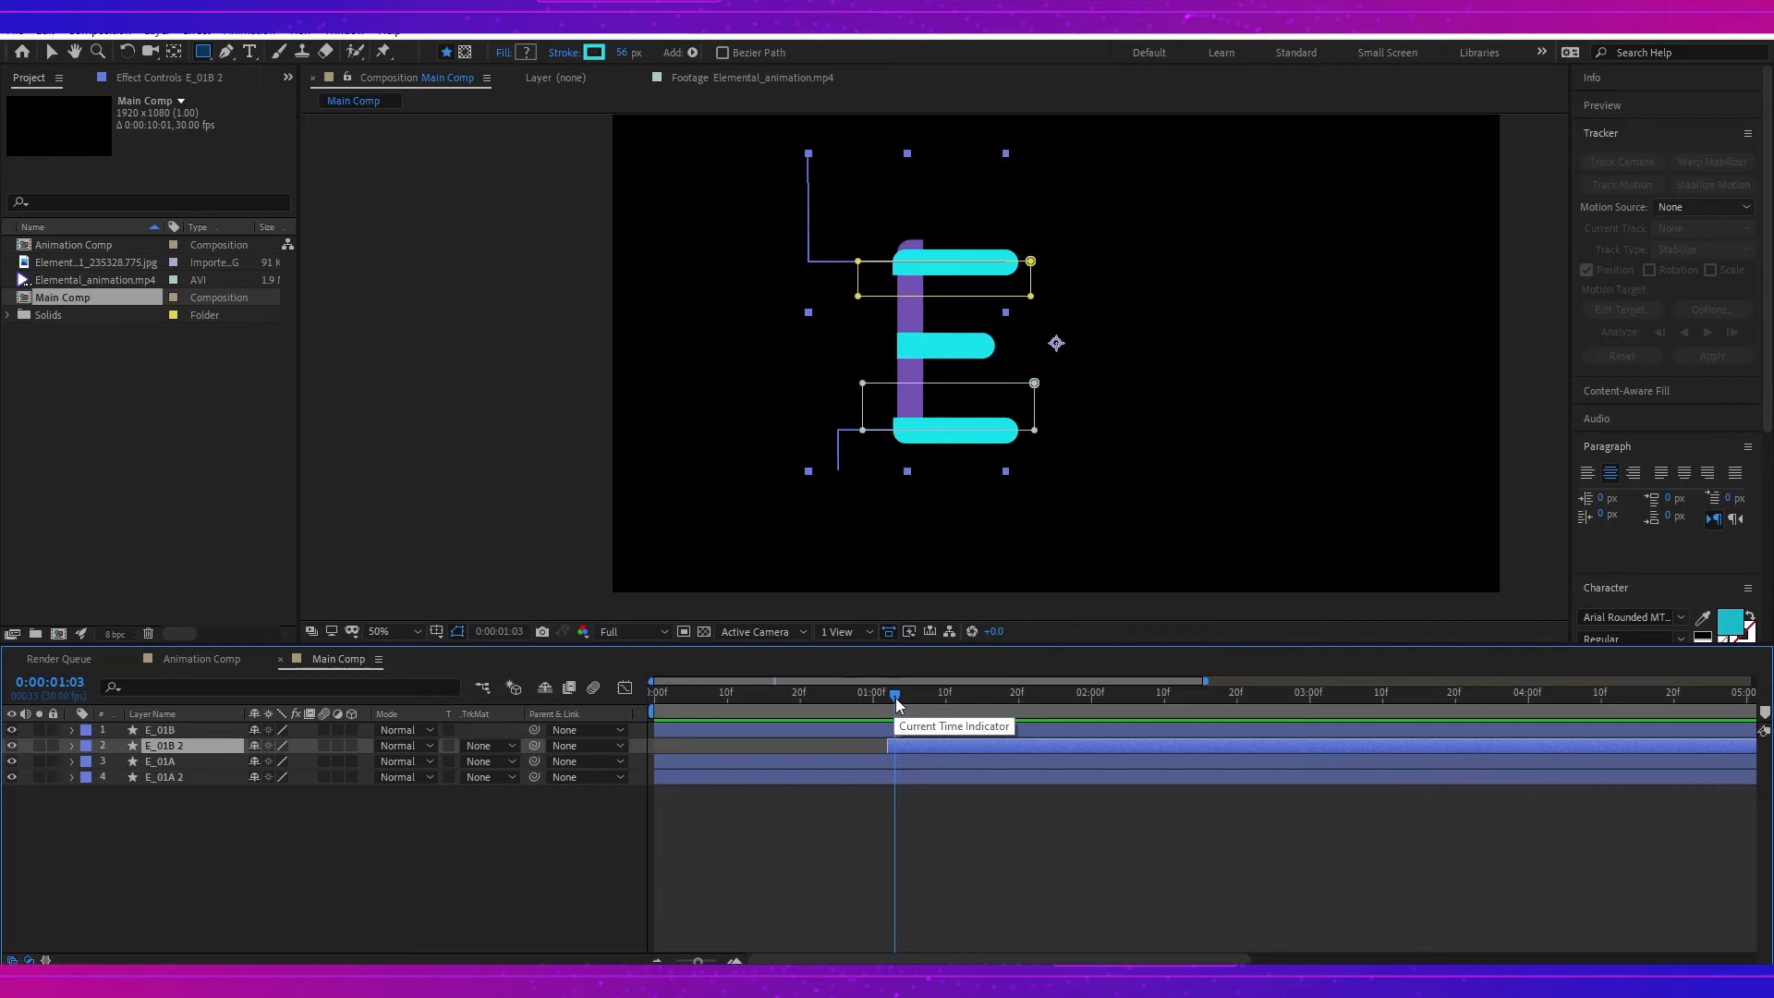
Step: Draw a small rectangular mask on E_01B around the rounded outer end of the top bar at 0:00:01:02
drag(895, 696, 841, 702)
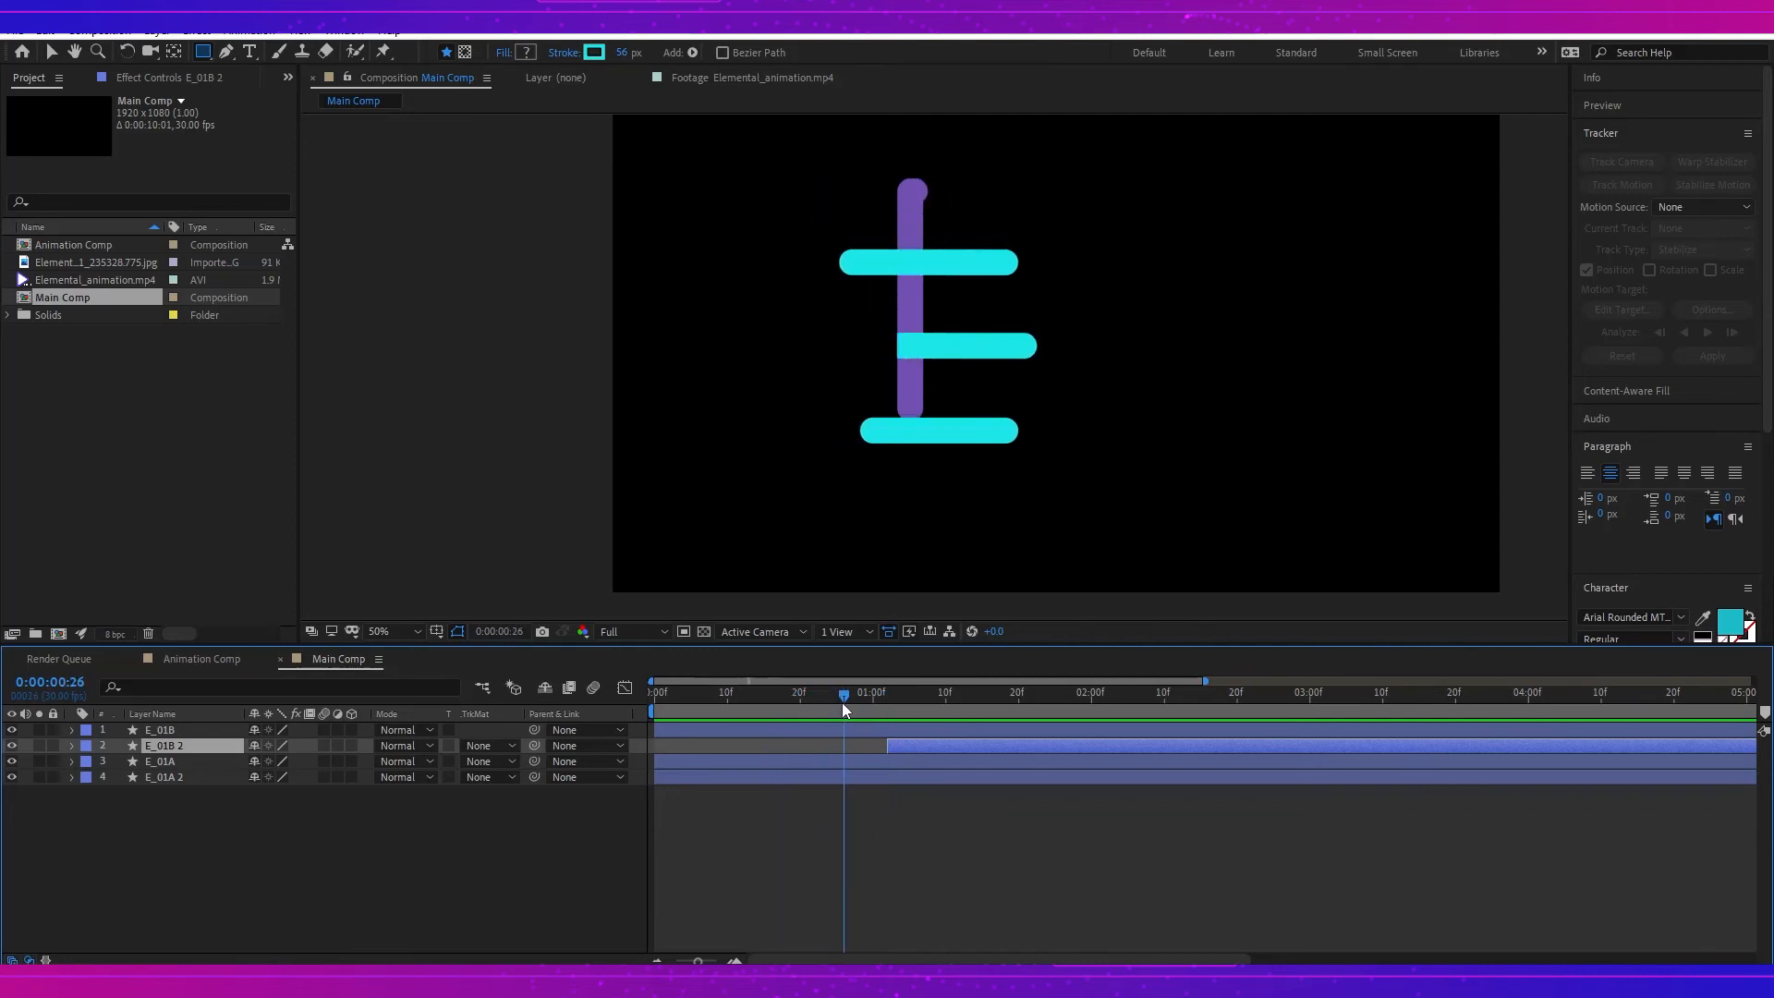
click(198, 730)
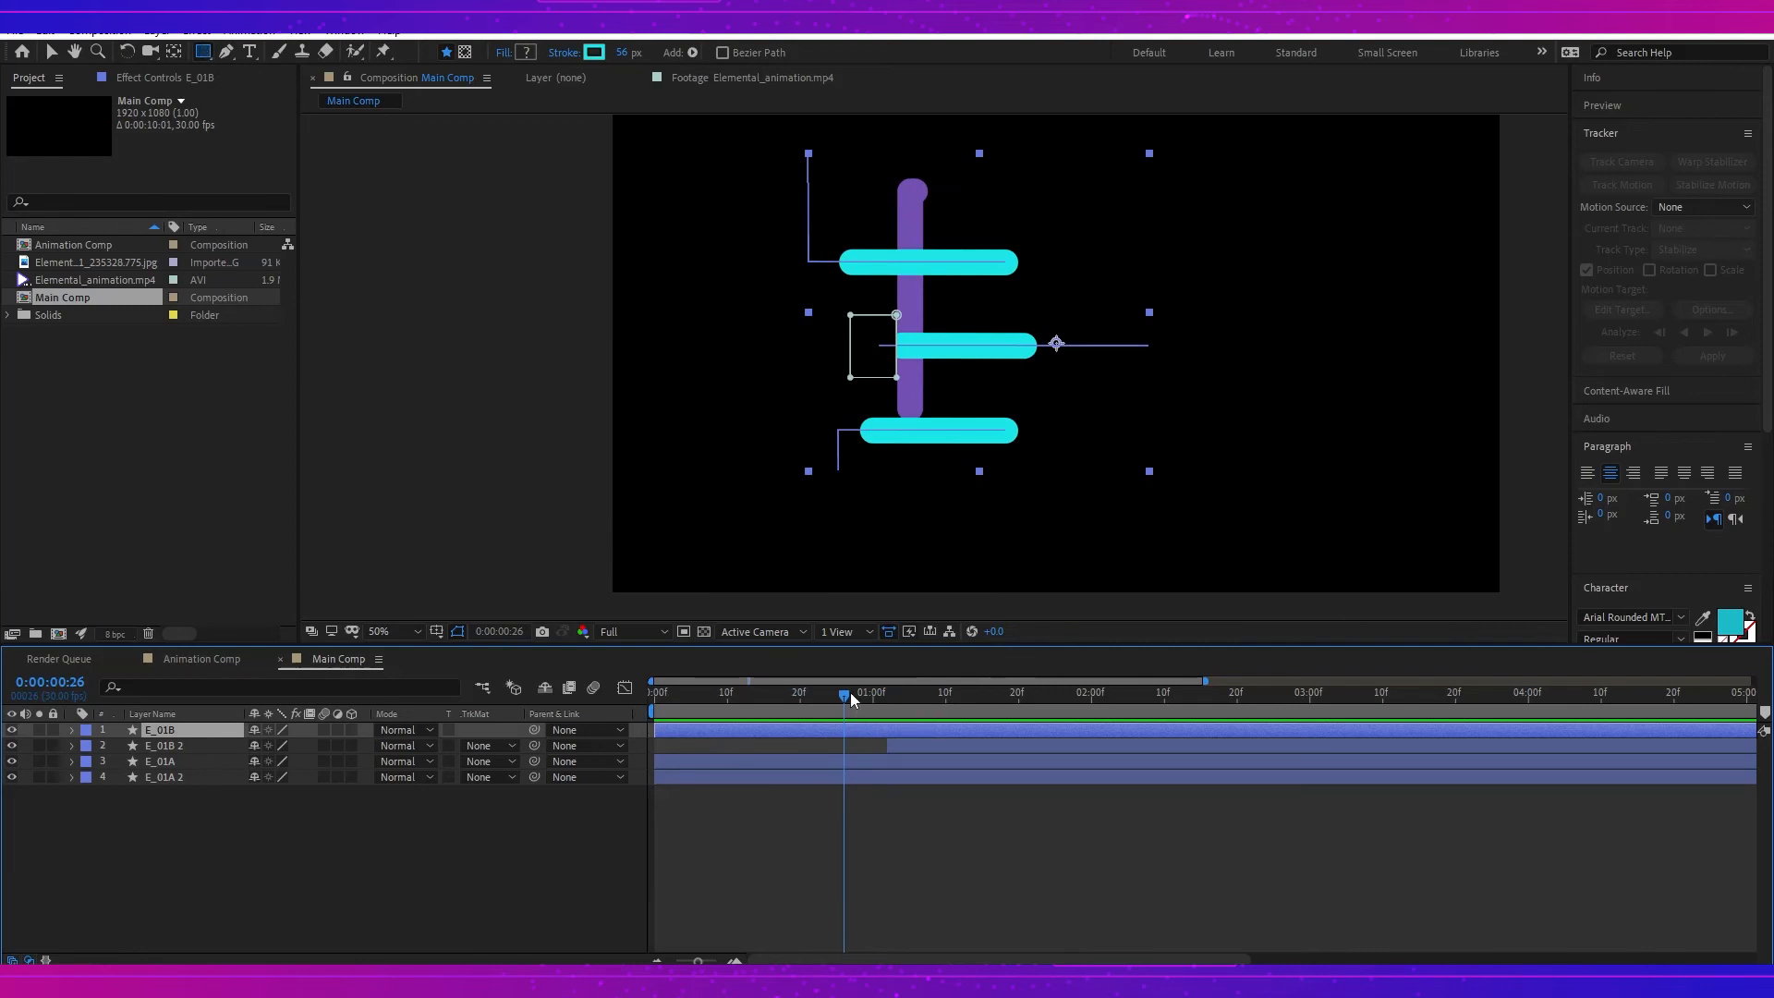
drag(850, 700, 892, 704)
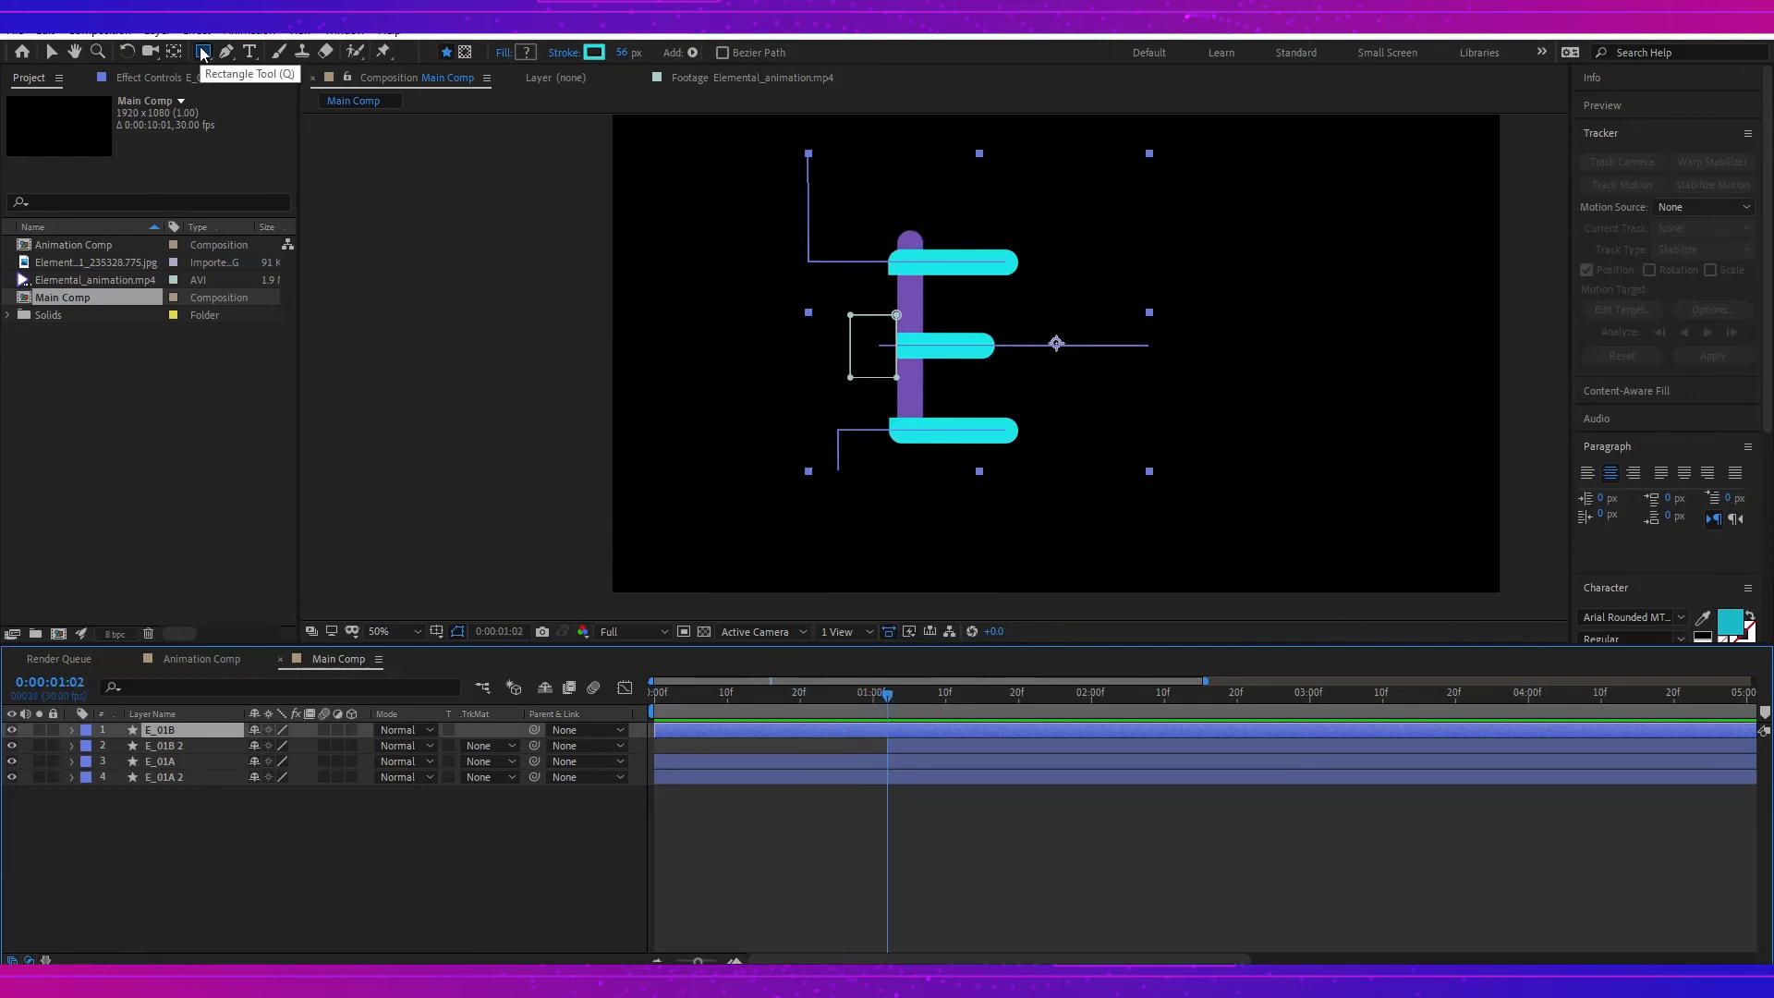
click(468, 53)
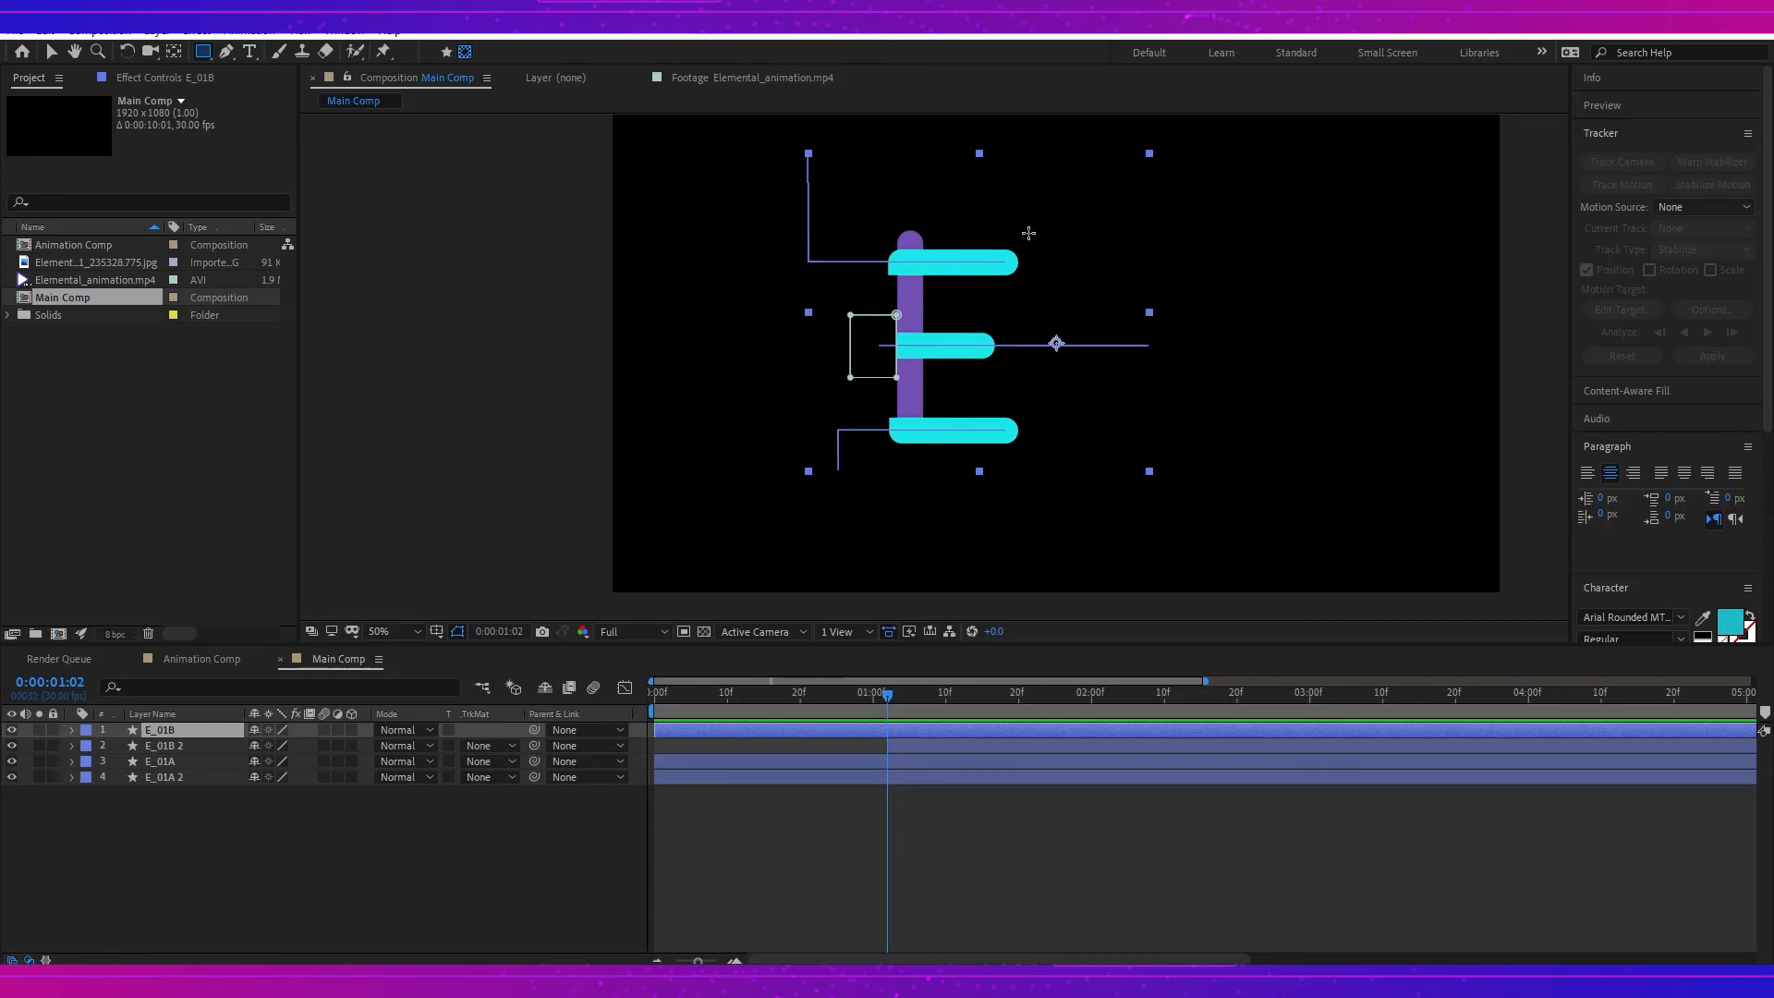
drag(1028, 232, 1004, 289)
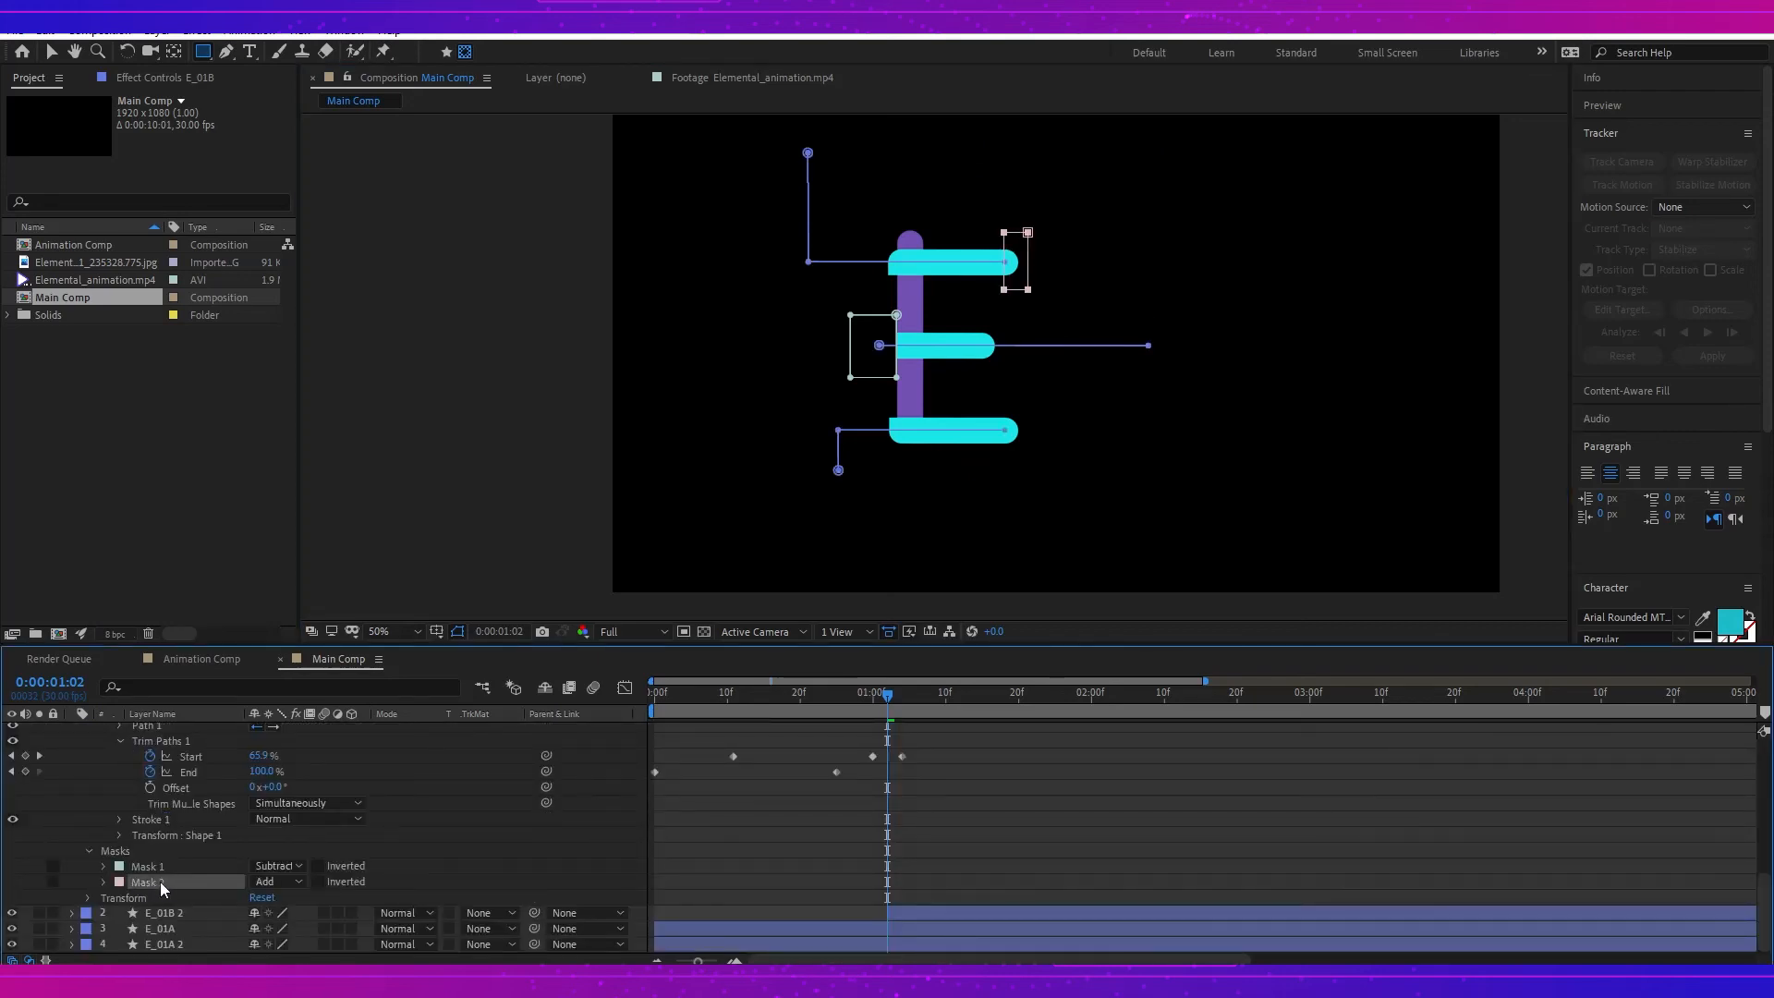
Step: Duplicate the new end mask on E_01B and move the copy straight down over the rounded end of the bottom bar
key(ctrl+d)
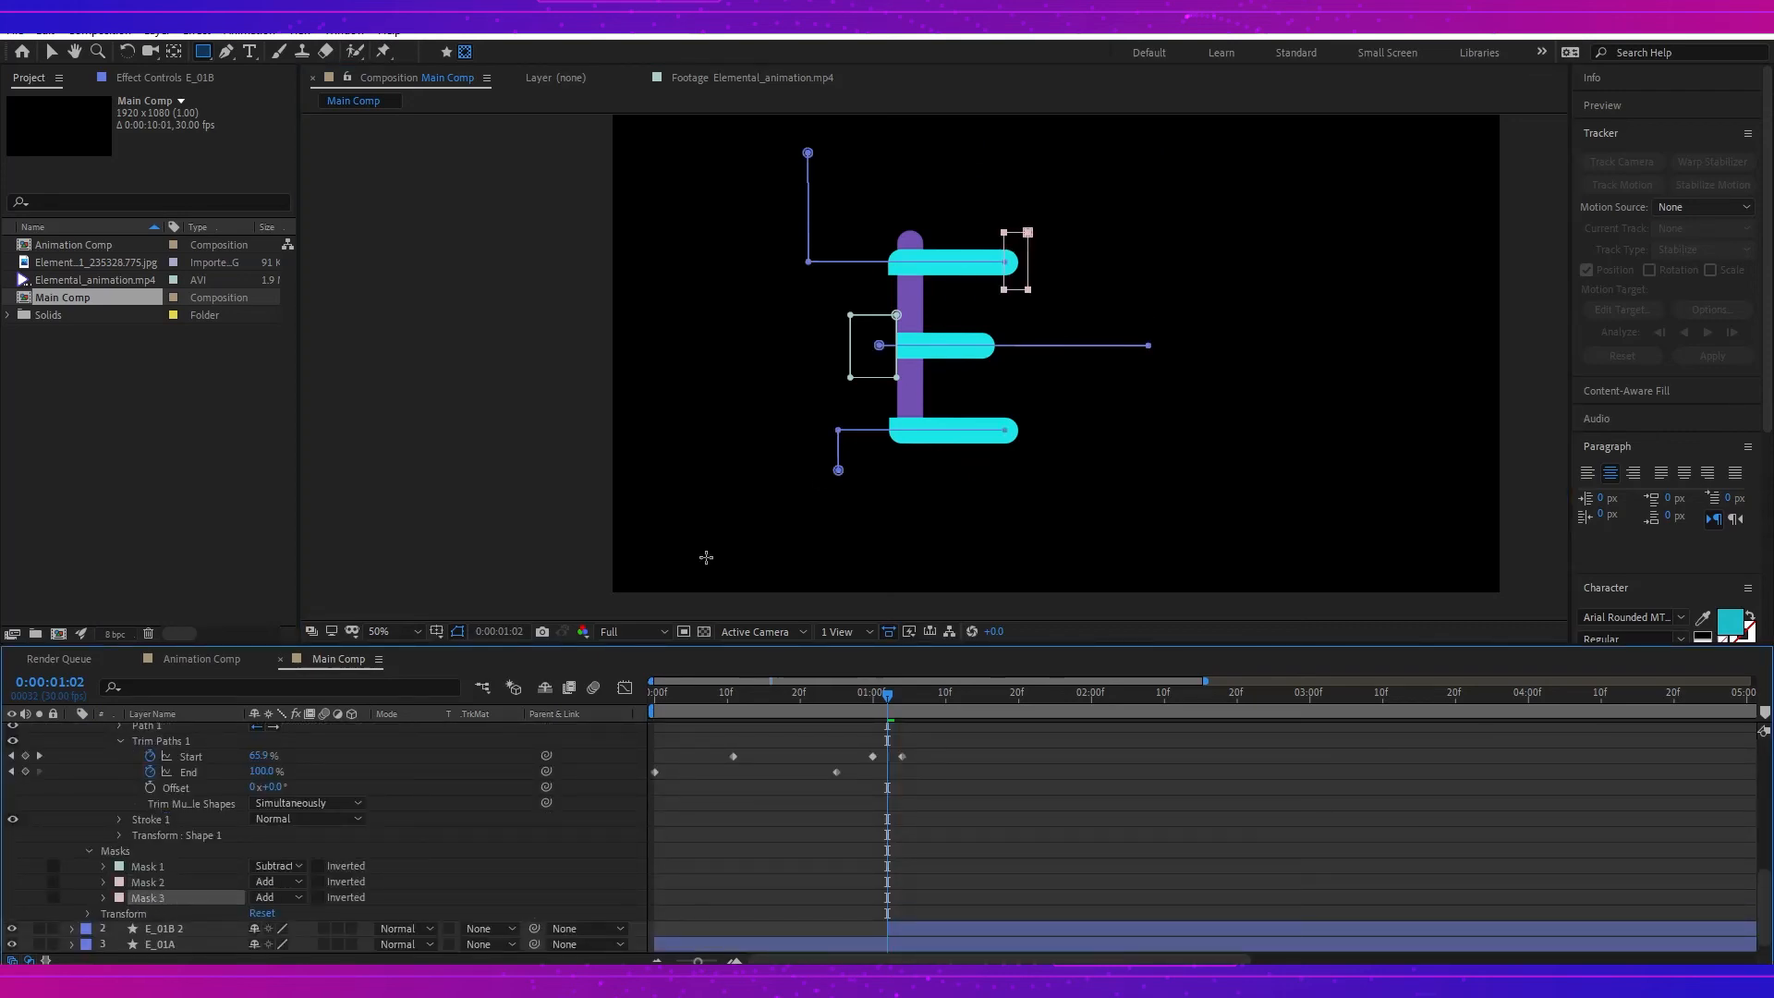
key(shift+Down)
key(shift+Down)
key(shift+Down)
key(shift+Down)
key(shift+Down)
key(shift+Down)
key(shift+Down)
key(shift+Down)
key(shift+Down)
key(shift+Down)
key(shift+Down)
key(shift+Down)
key(shift+Down)
key(shift+Down)
key(shift+Down)
key(shift+Down)
key(shift+Down)
key(shift+Down)
key(shift+Down)
Step: Set Mask 2 and Mask 3 of E_01B to Subtract, check the squared bar ends at earlier frames and hide the mask outlines
click(202, 880)
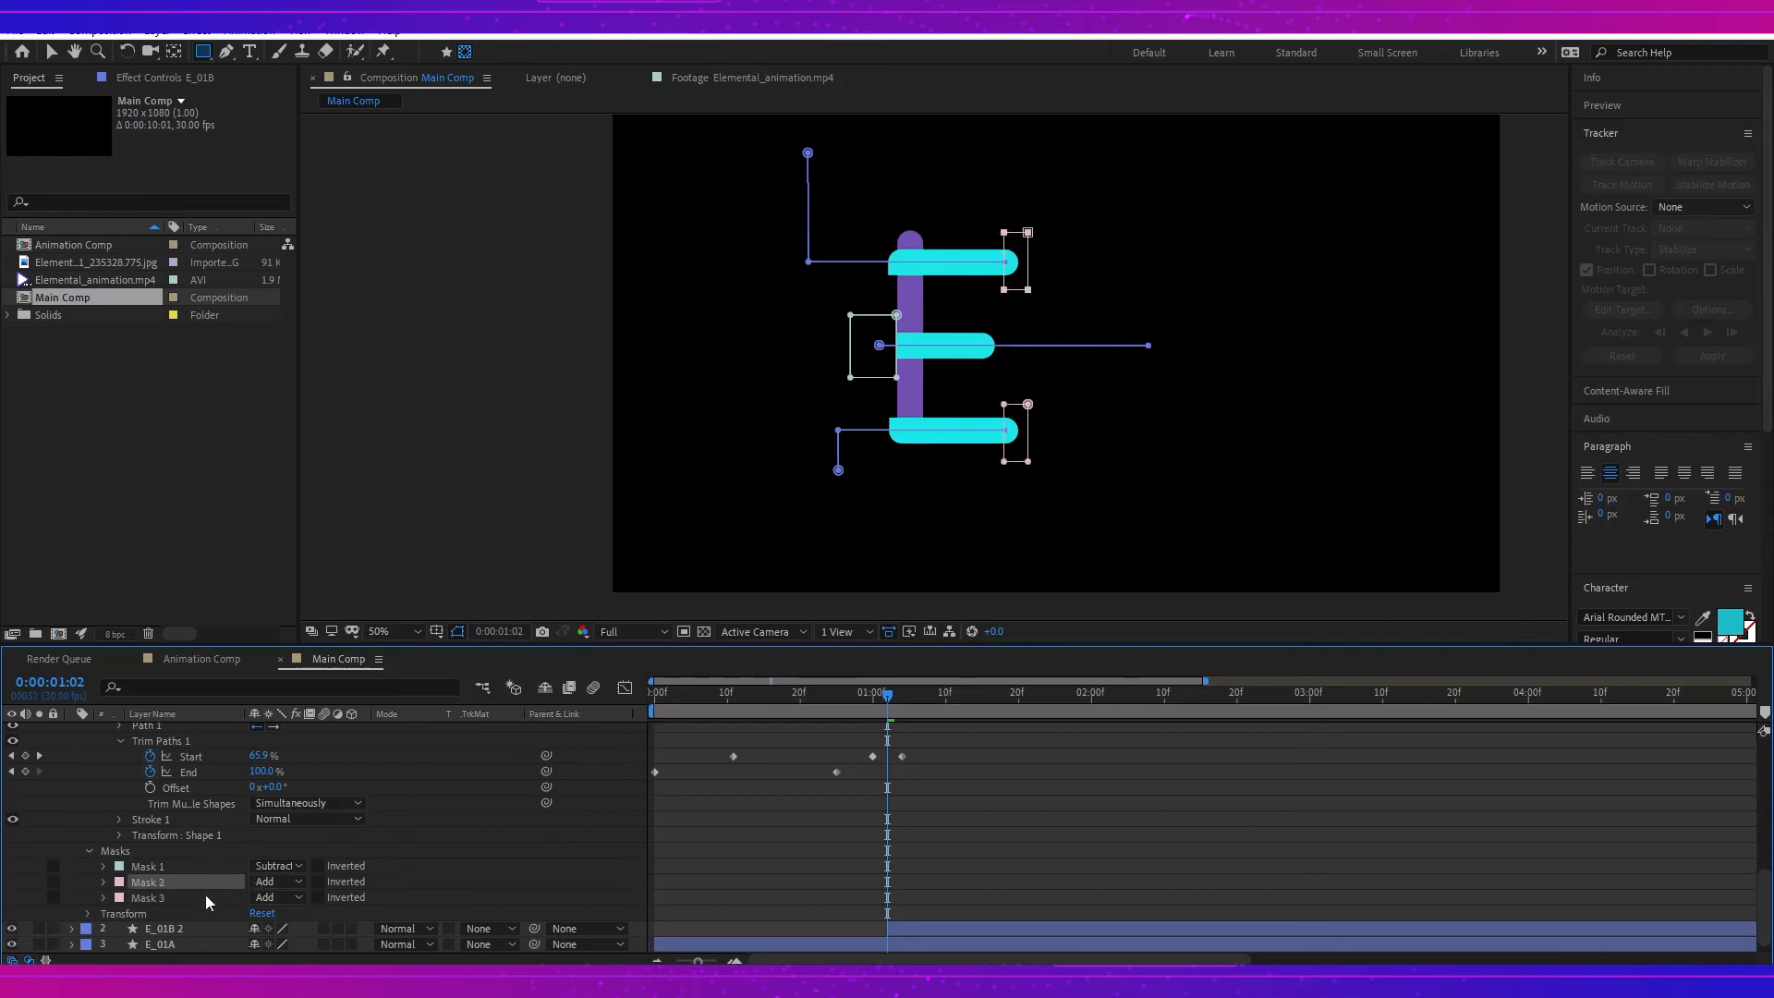
shift+click(205, 896)
click(277, 897)
click(323, 781)
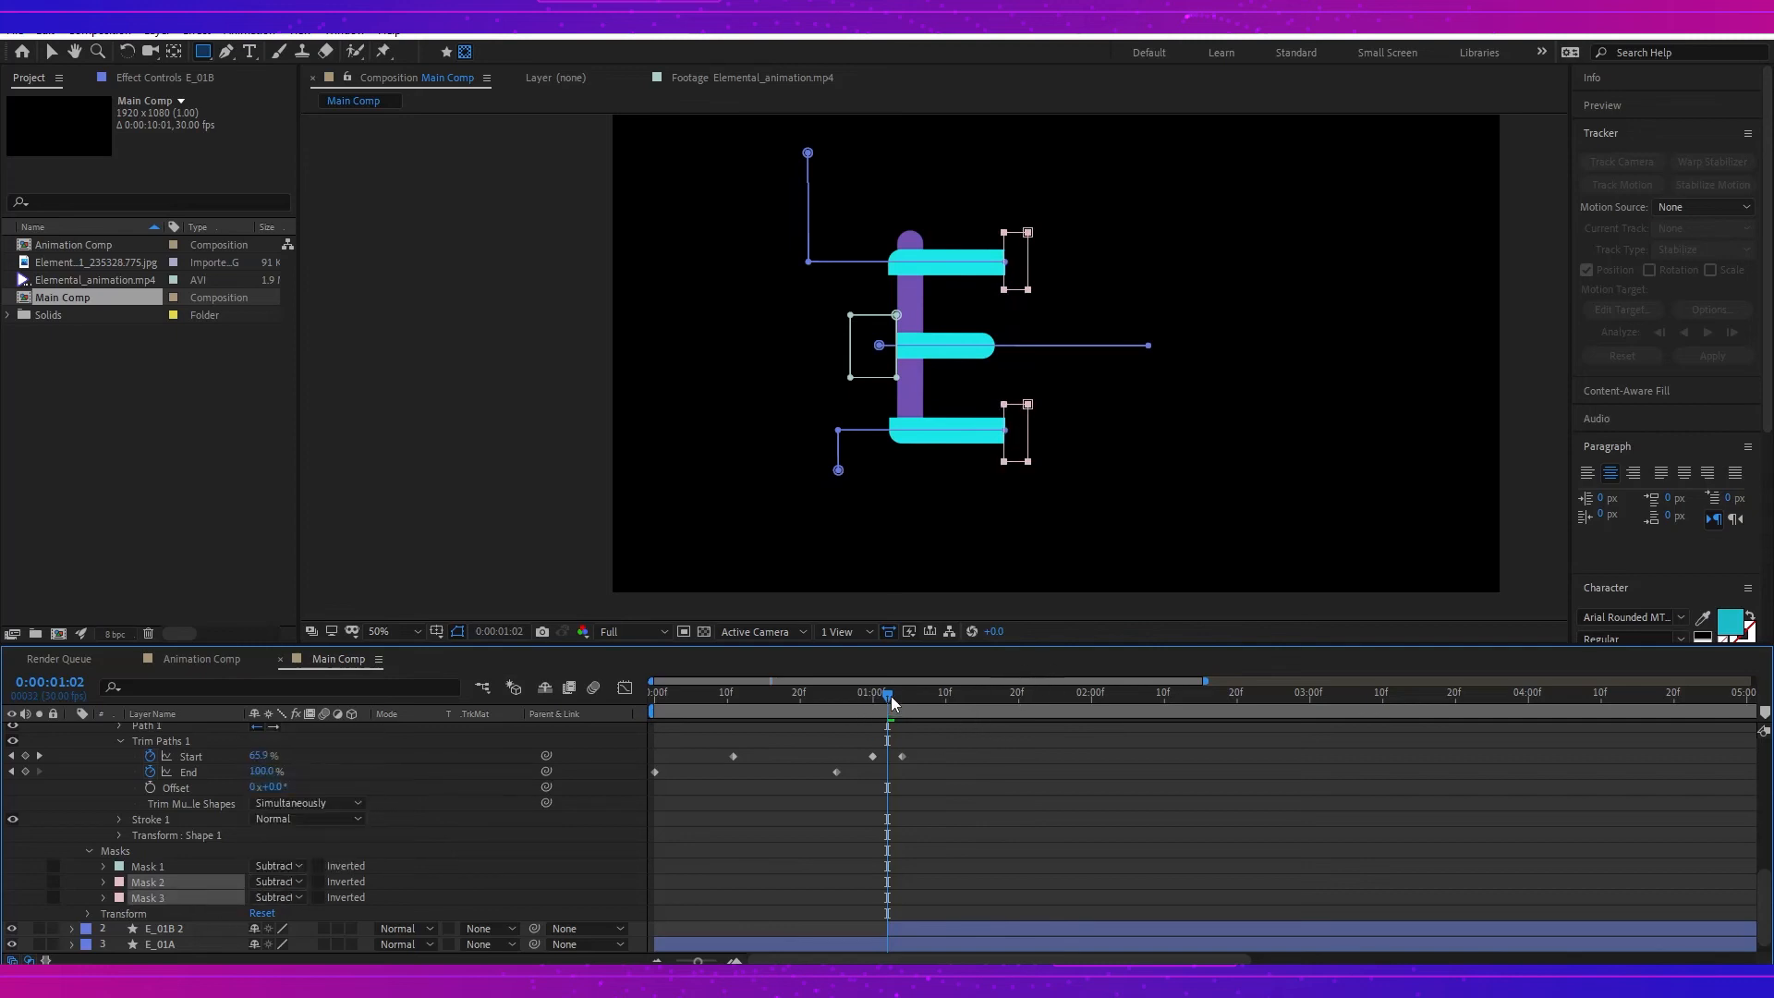
drag(889, 693, 850, 714)
click(456, 631)
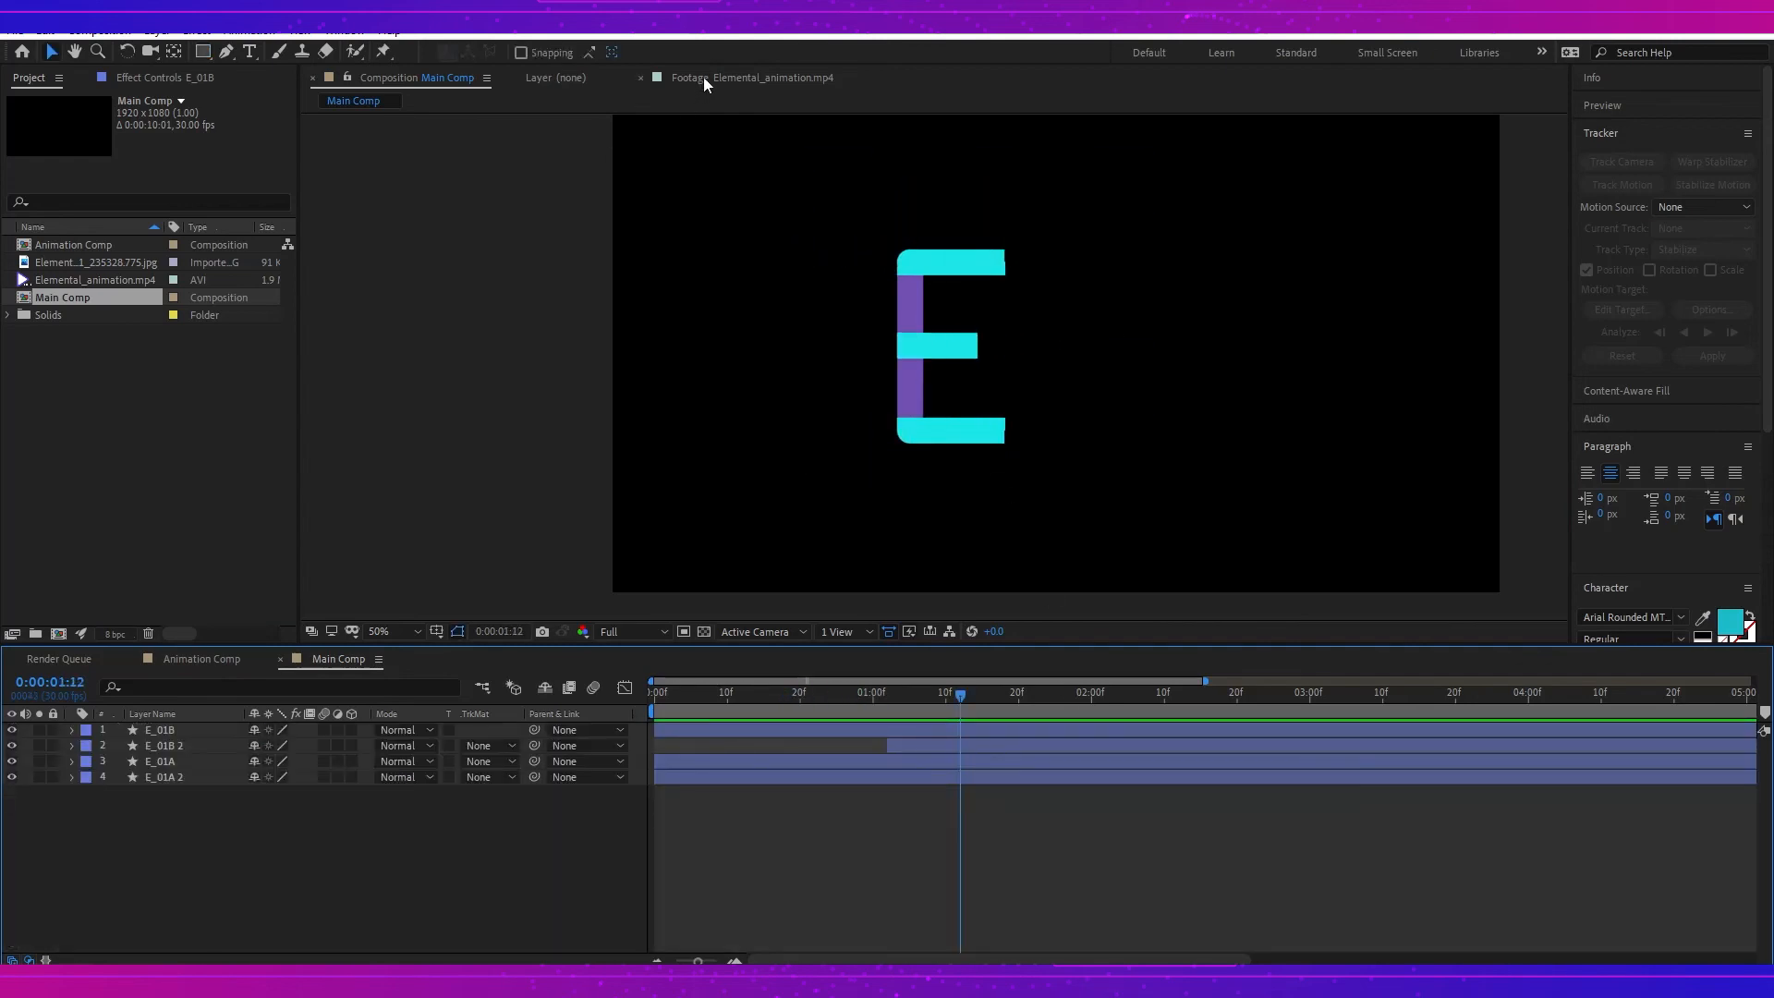
Step: Examine how the letters assemble in the Elemental_animation.mp4 reference footage and return to Main Comp
click(704, 80)
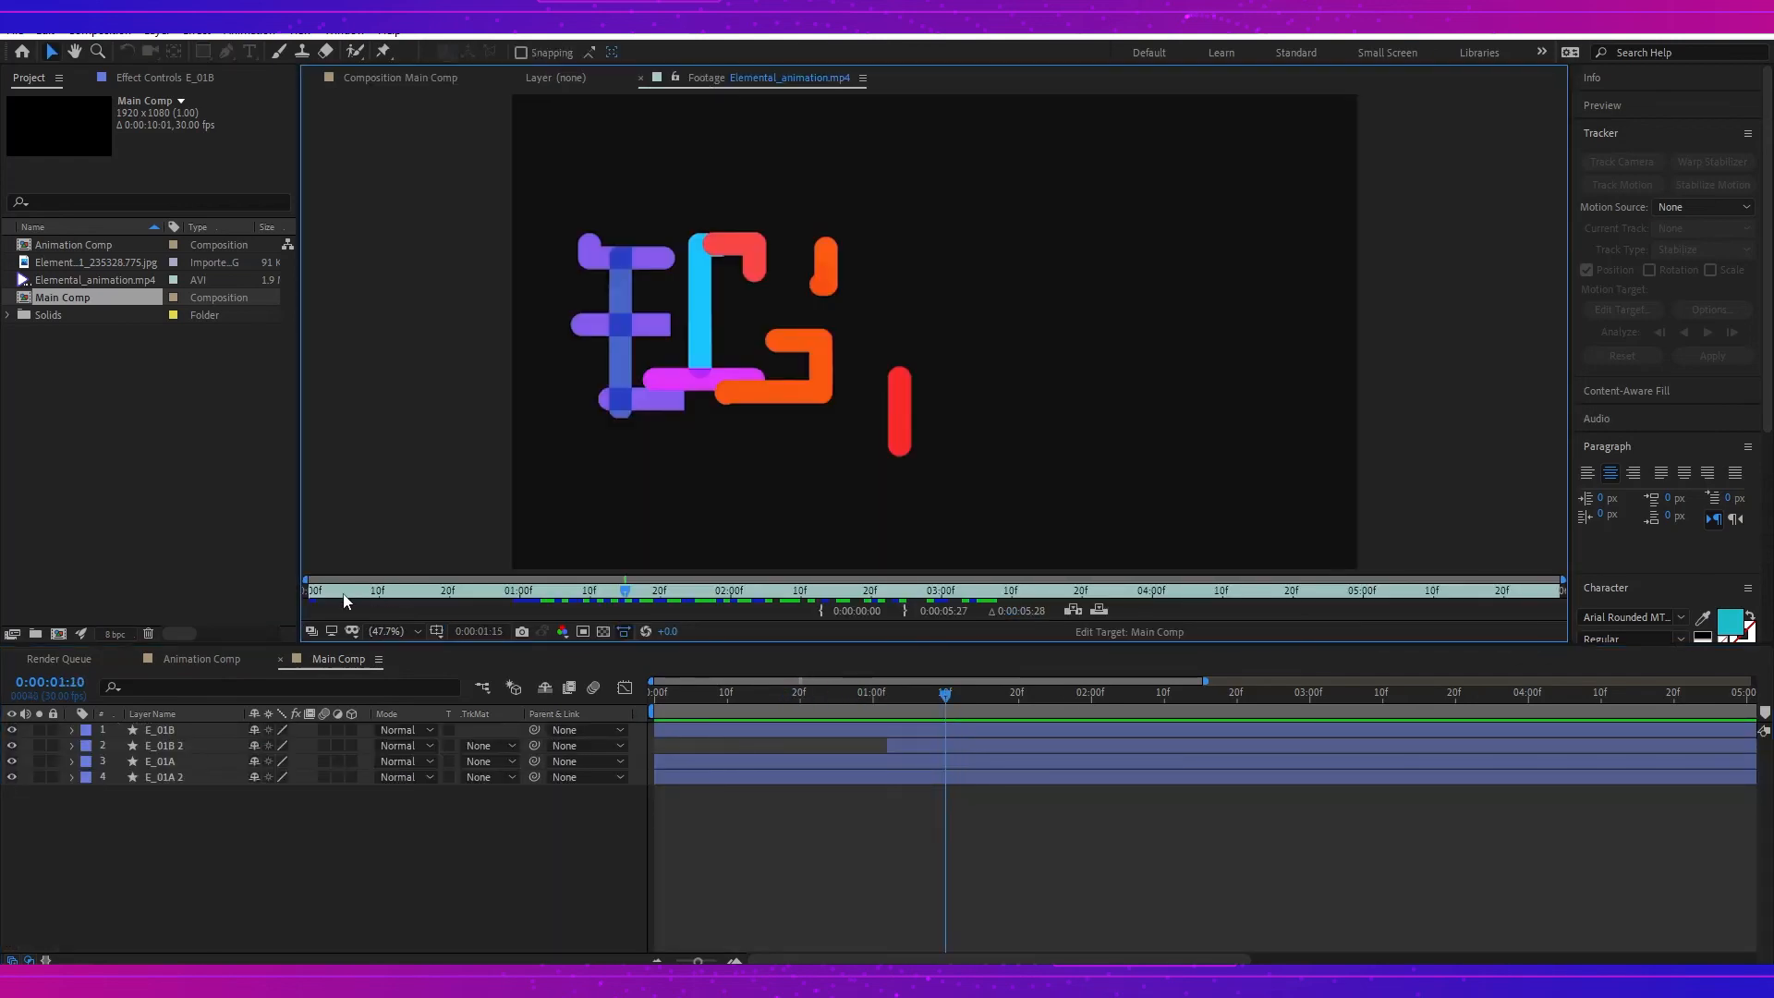
drag(347, 596, 1292, 606)
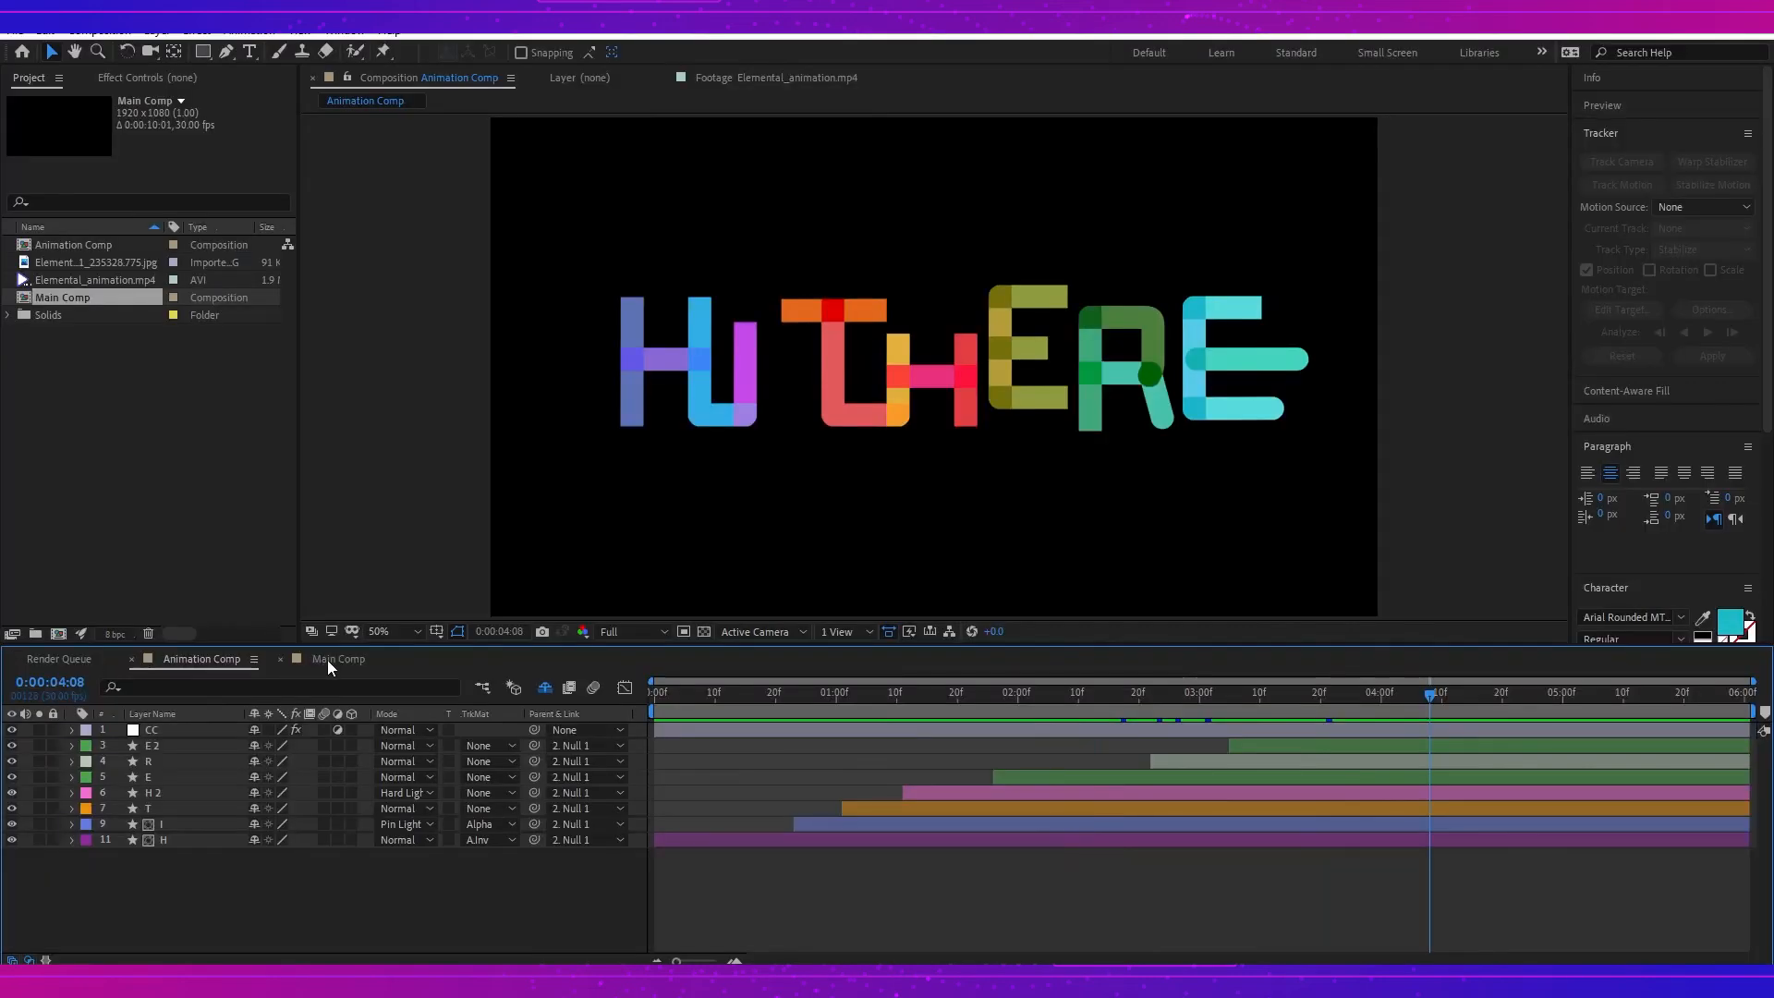
click(327, 659)
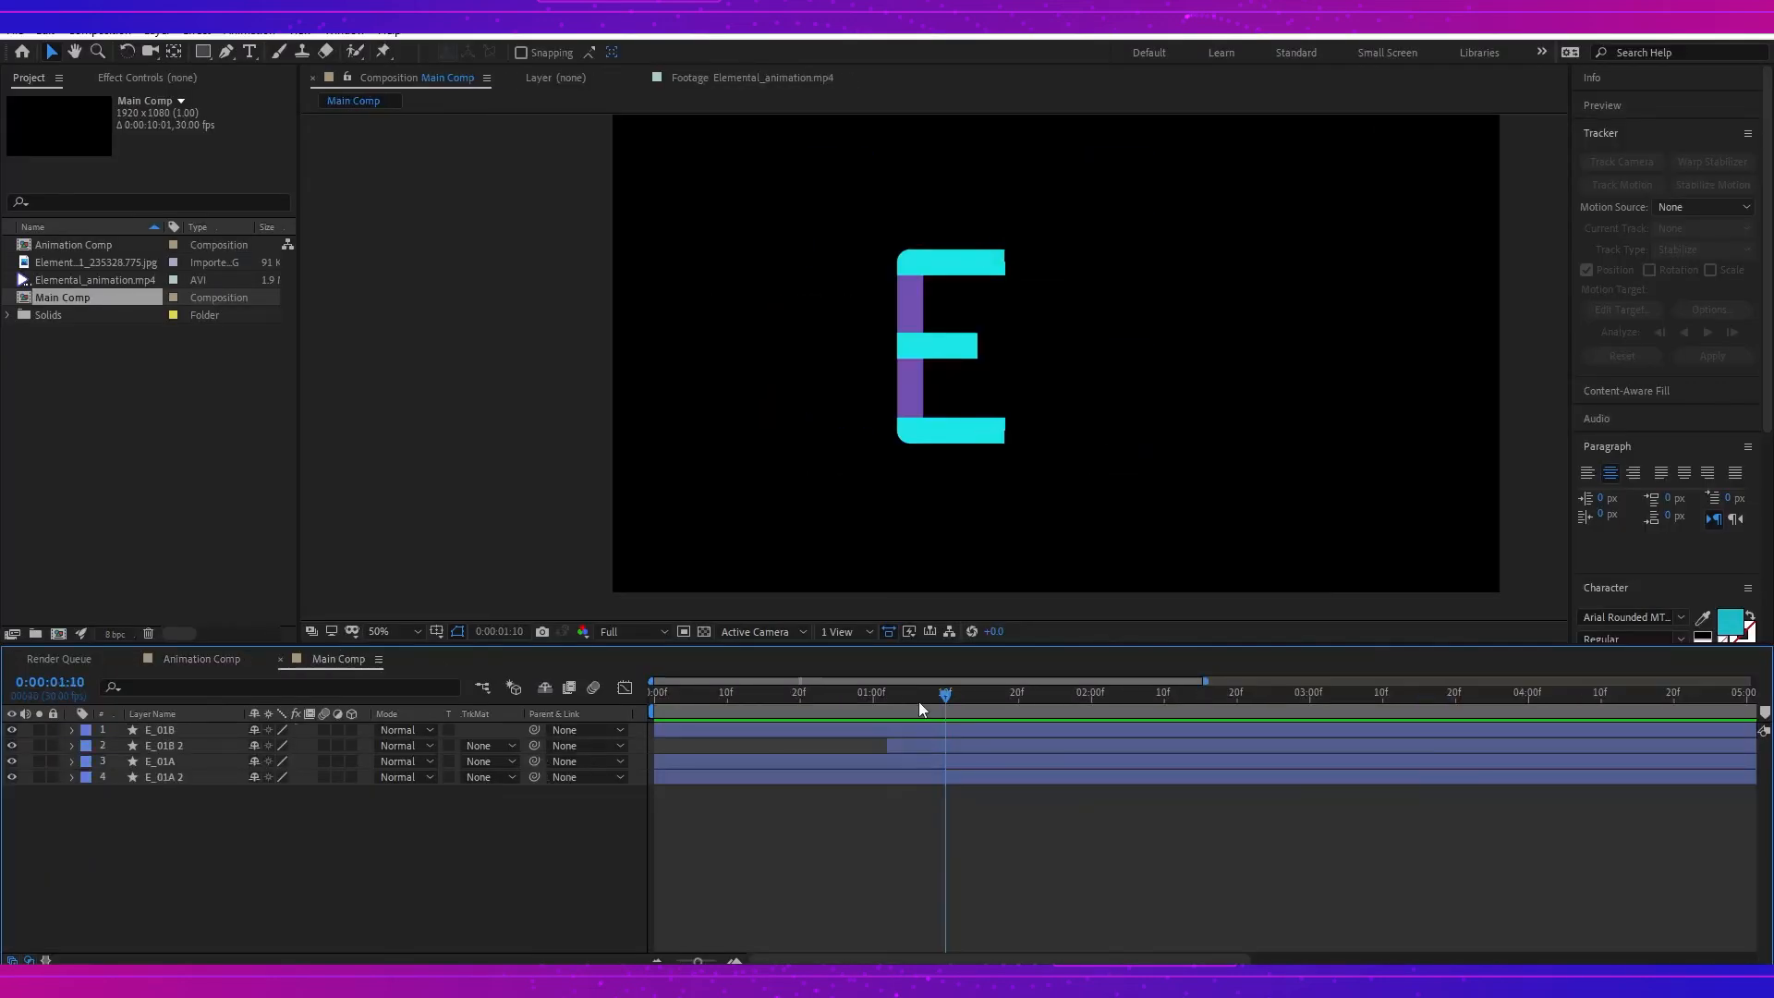
Step: Pre-compose the stem layers E_01A and E_01A 2 into a composition named E_01_preComp
click(161, 730)
click(170, 763)
click(756, 695)
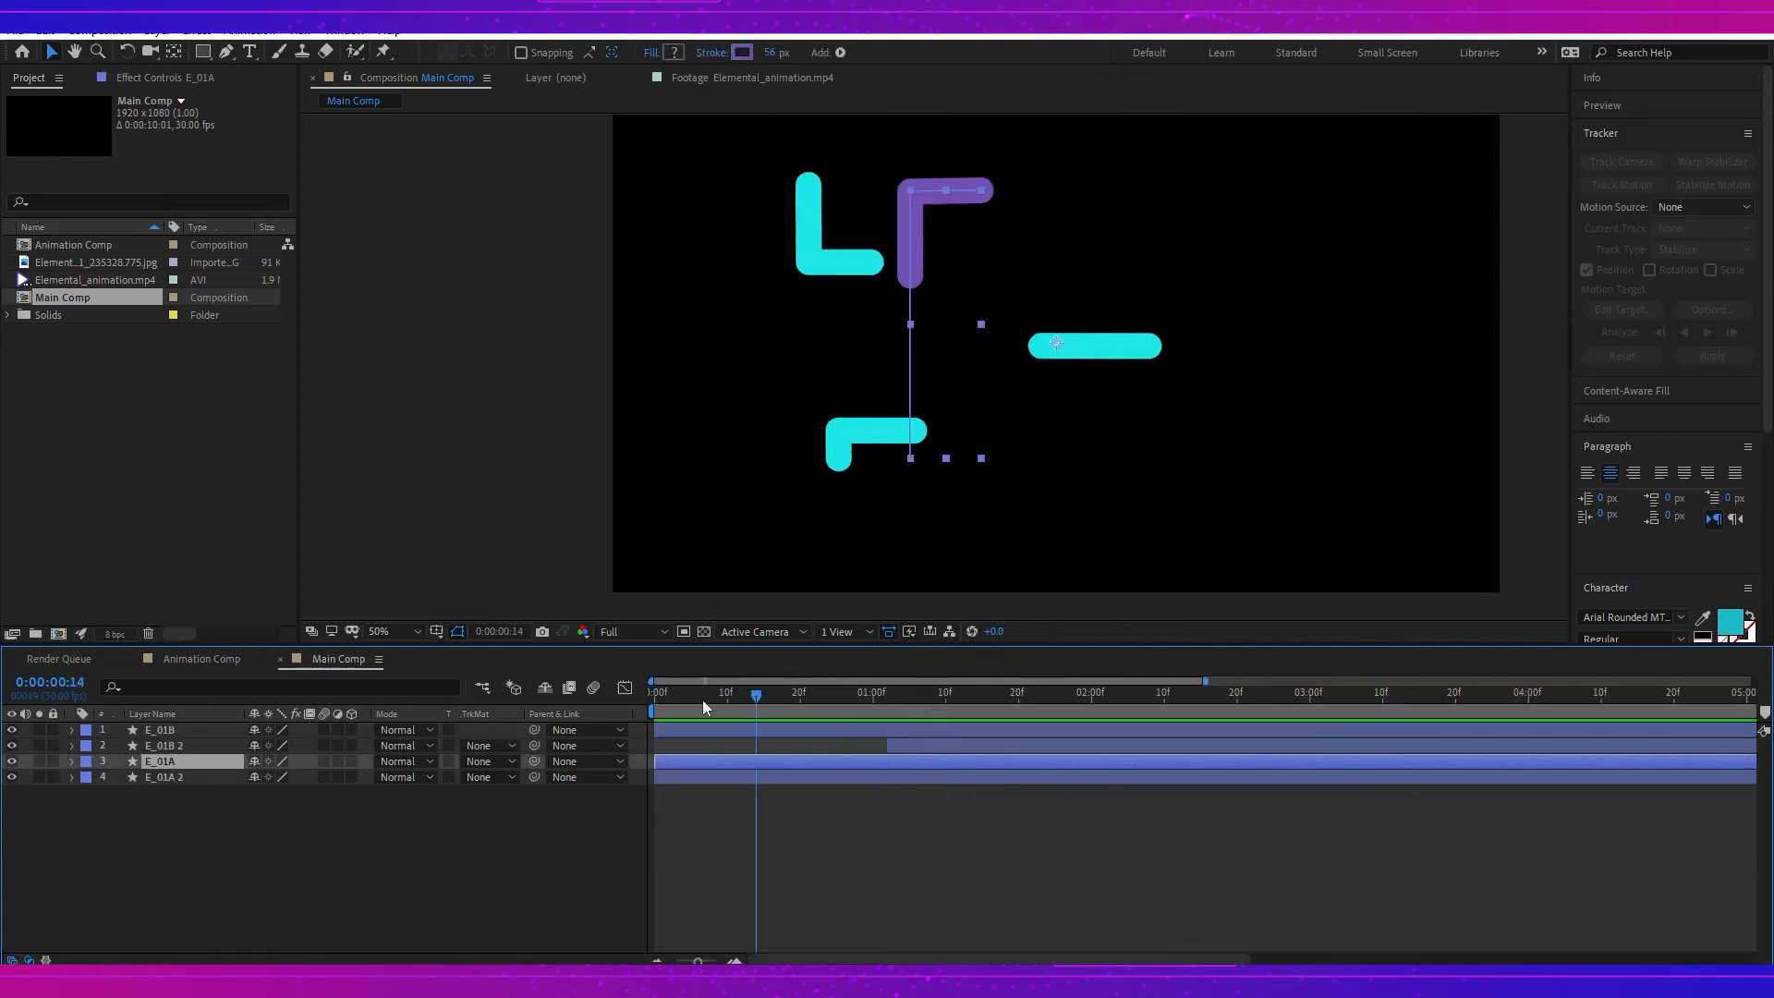
drag(702, 706, 957, 712)
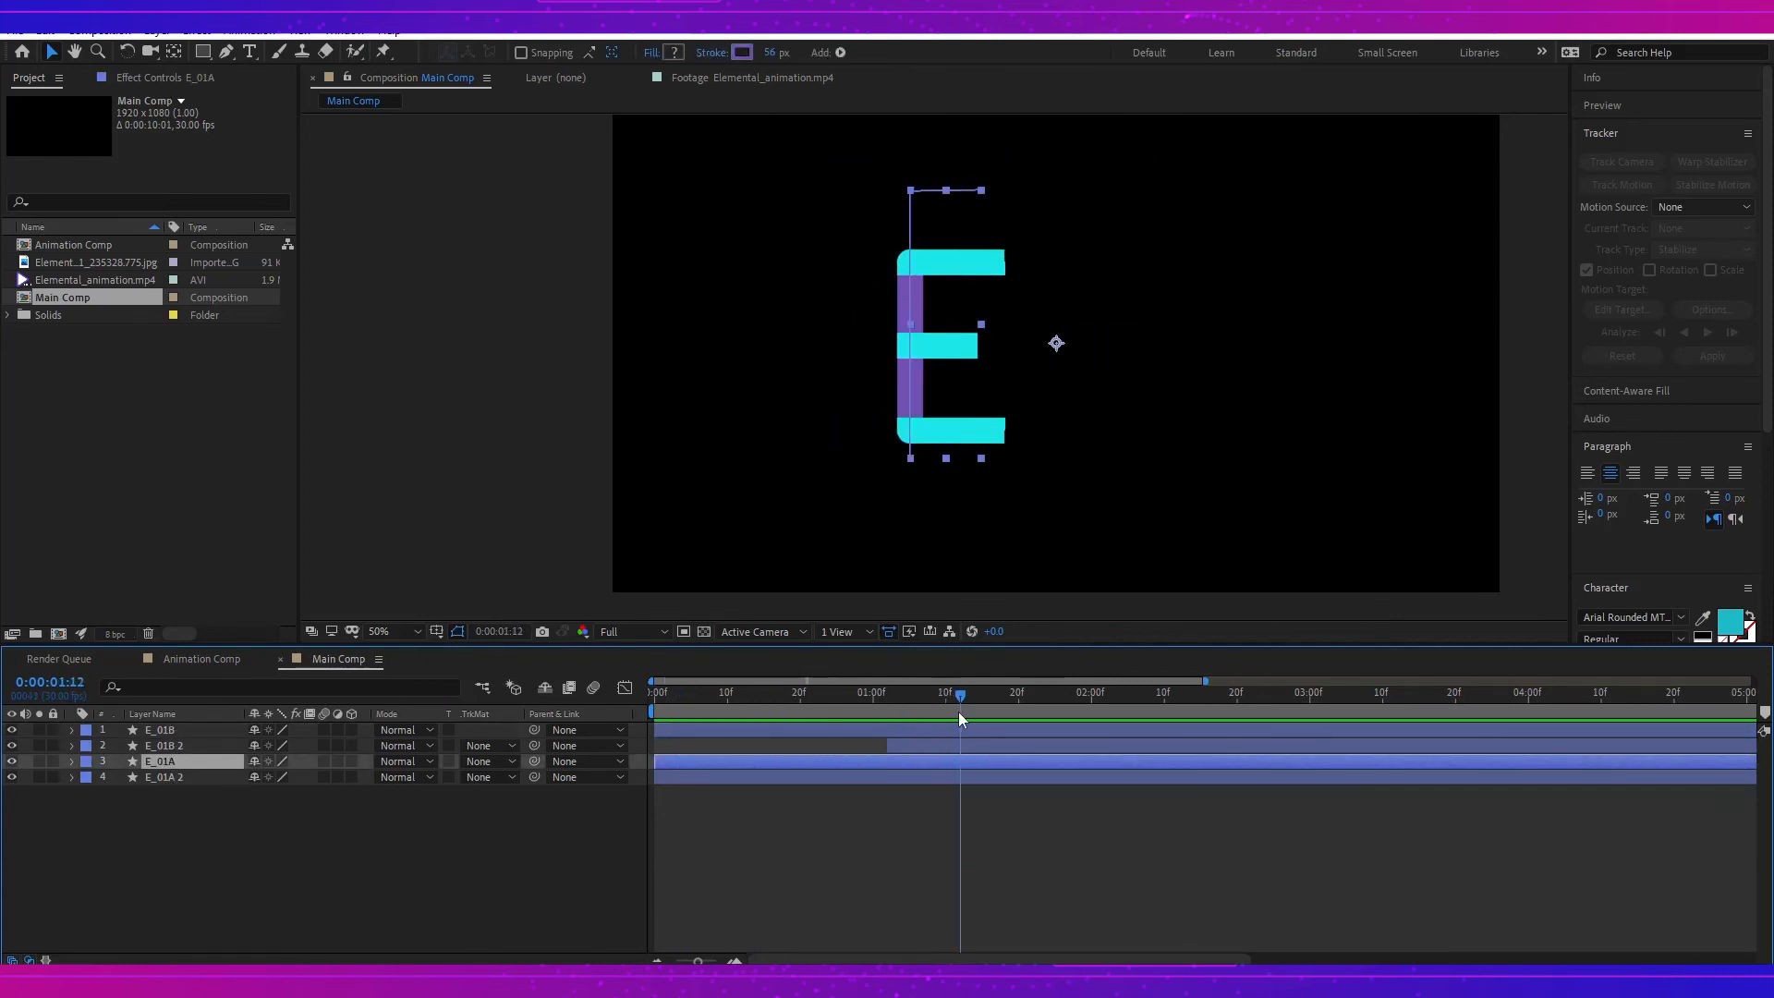
ctrl+click(174, 778)
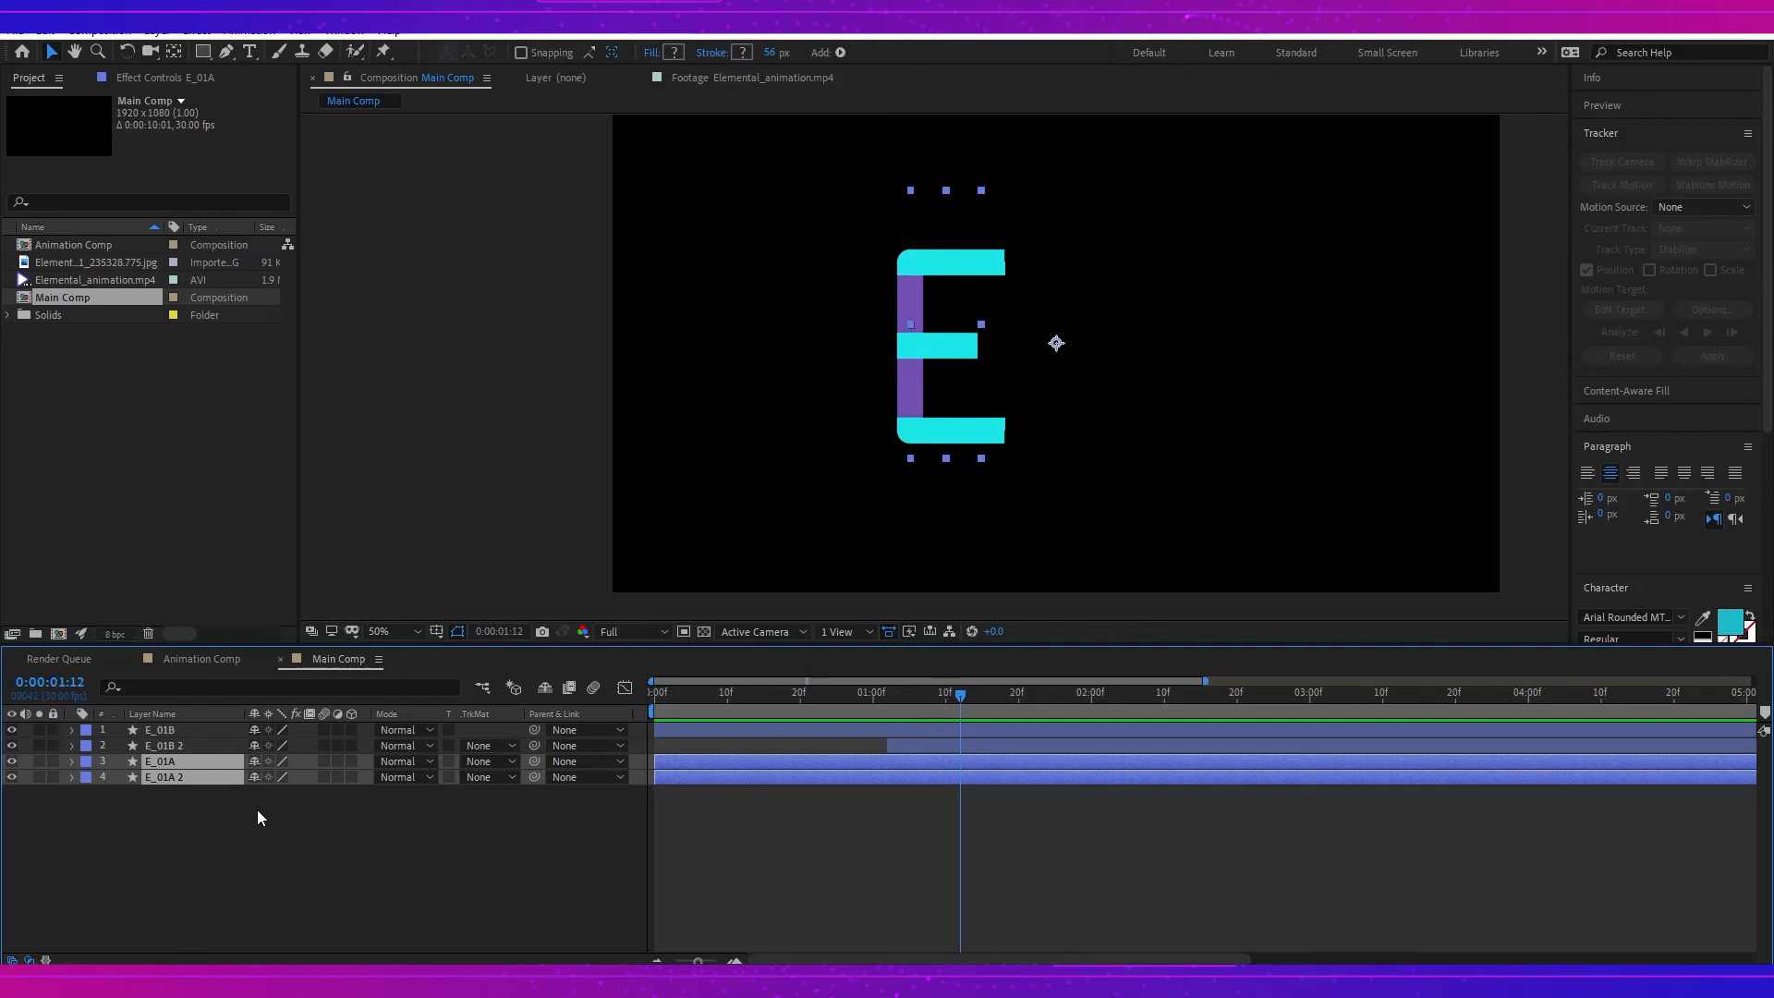
key(ctrl+shift+c)
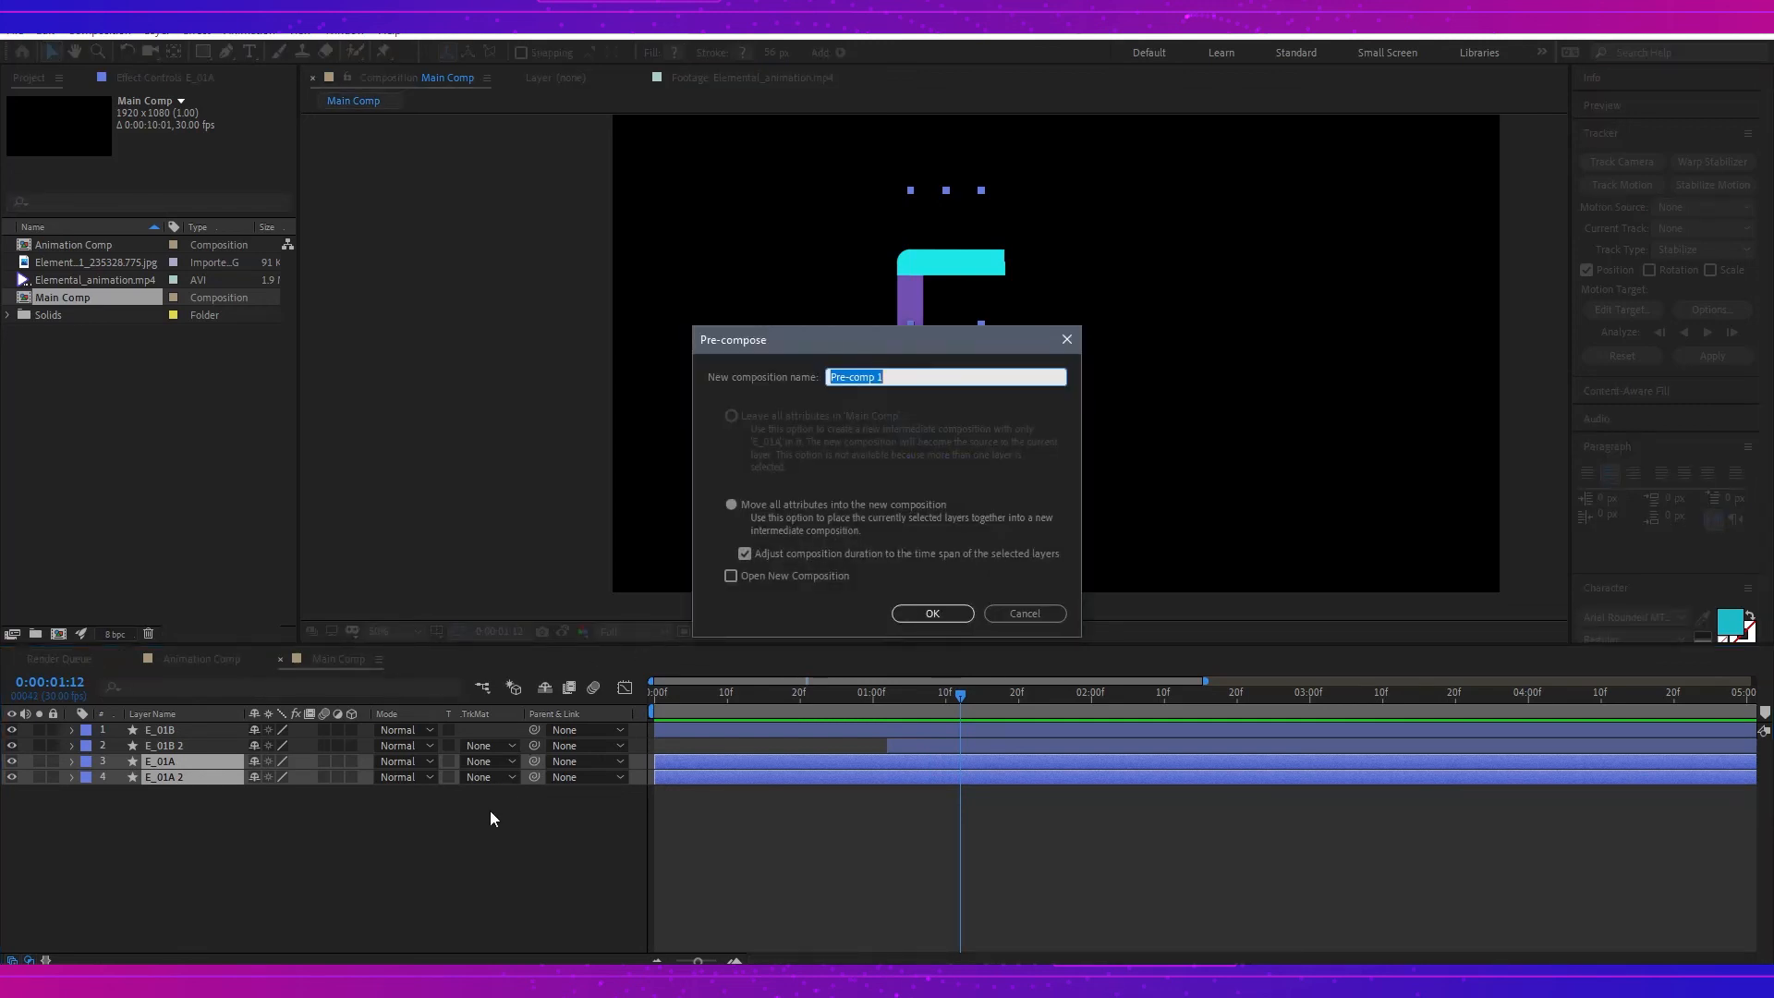
text(E_01_preC)
click(951, 611)
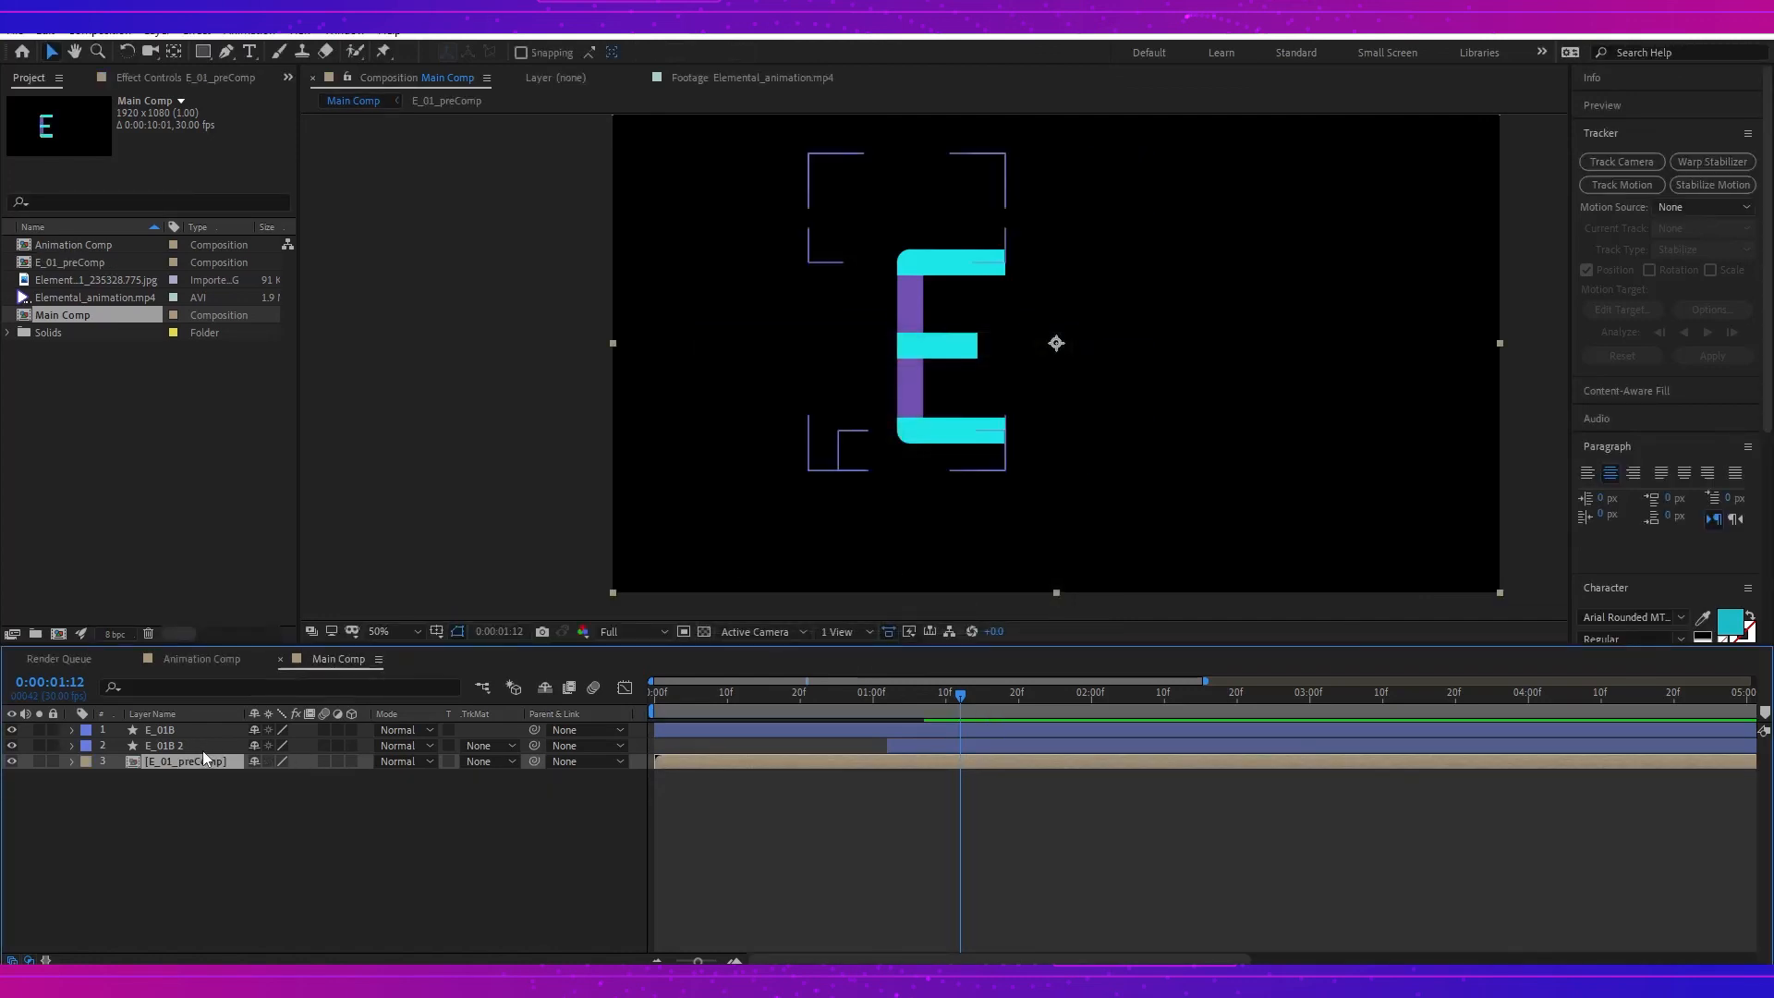
Step: Pre-compose the bar layers E_01B and E_01B 2 into a composition named E_01B_preComp
click(222, 744)
shift+click(192, 730)
key(ctrl+shift+c)
text(E_01B_preComp)
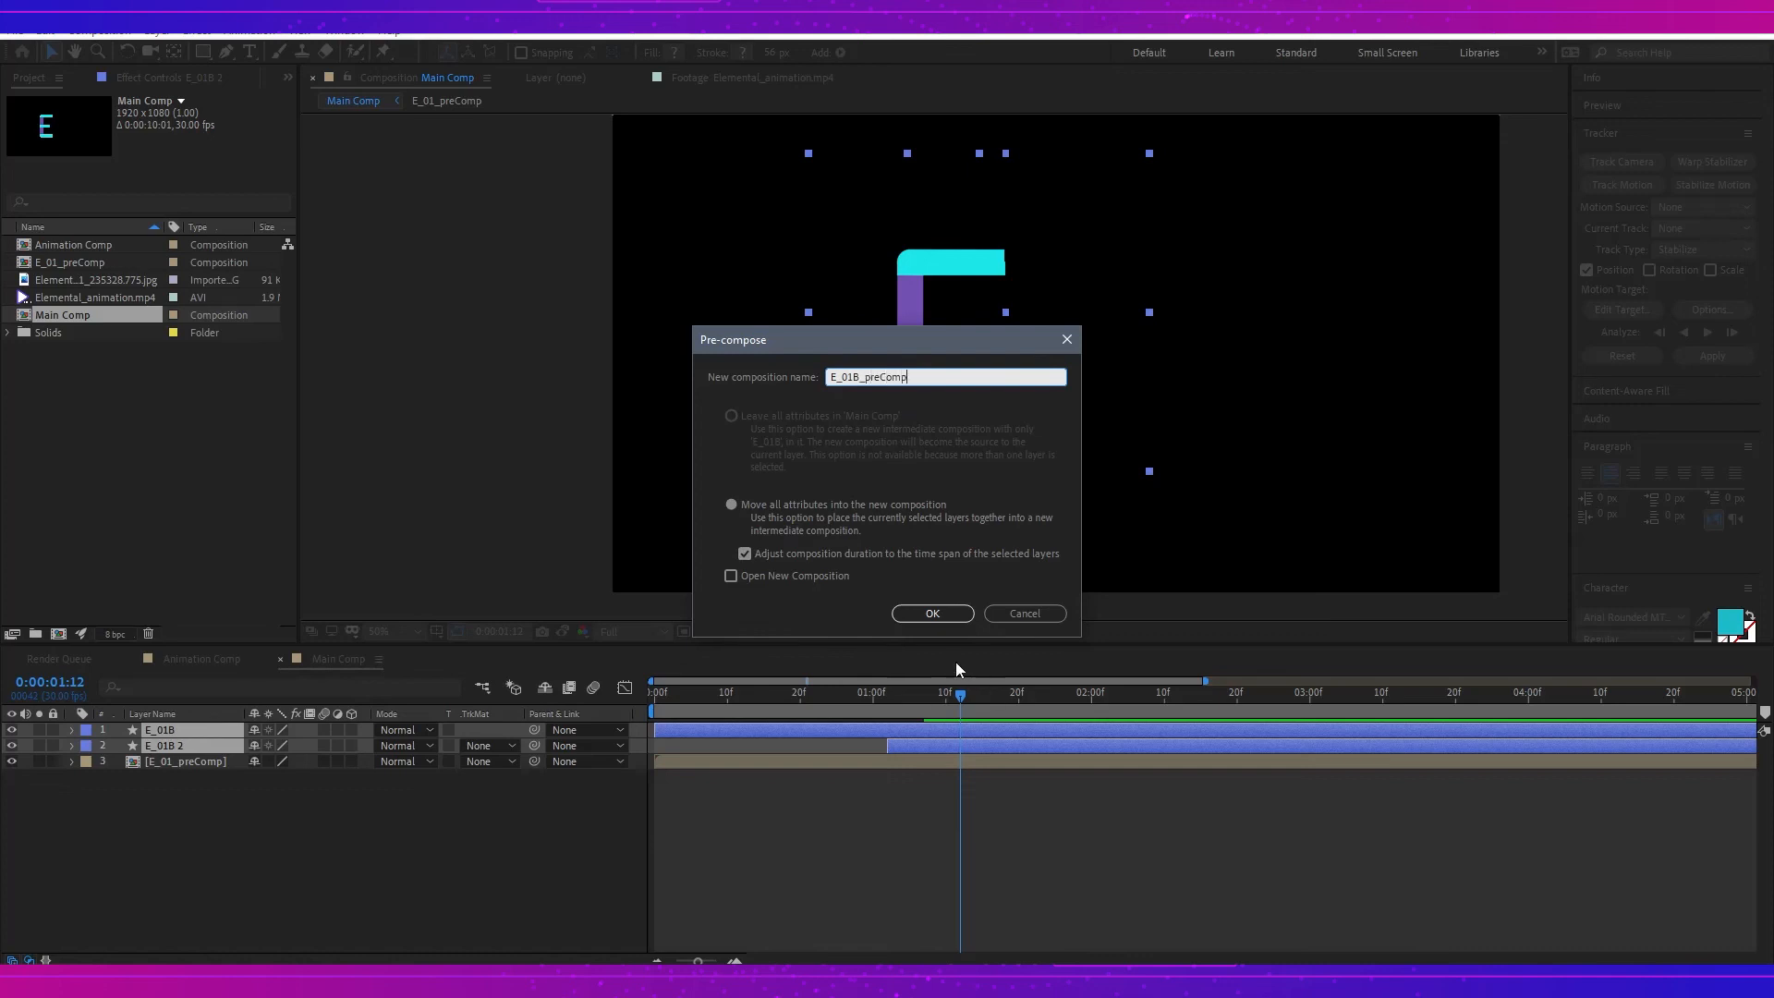
click(932, 613)
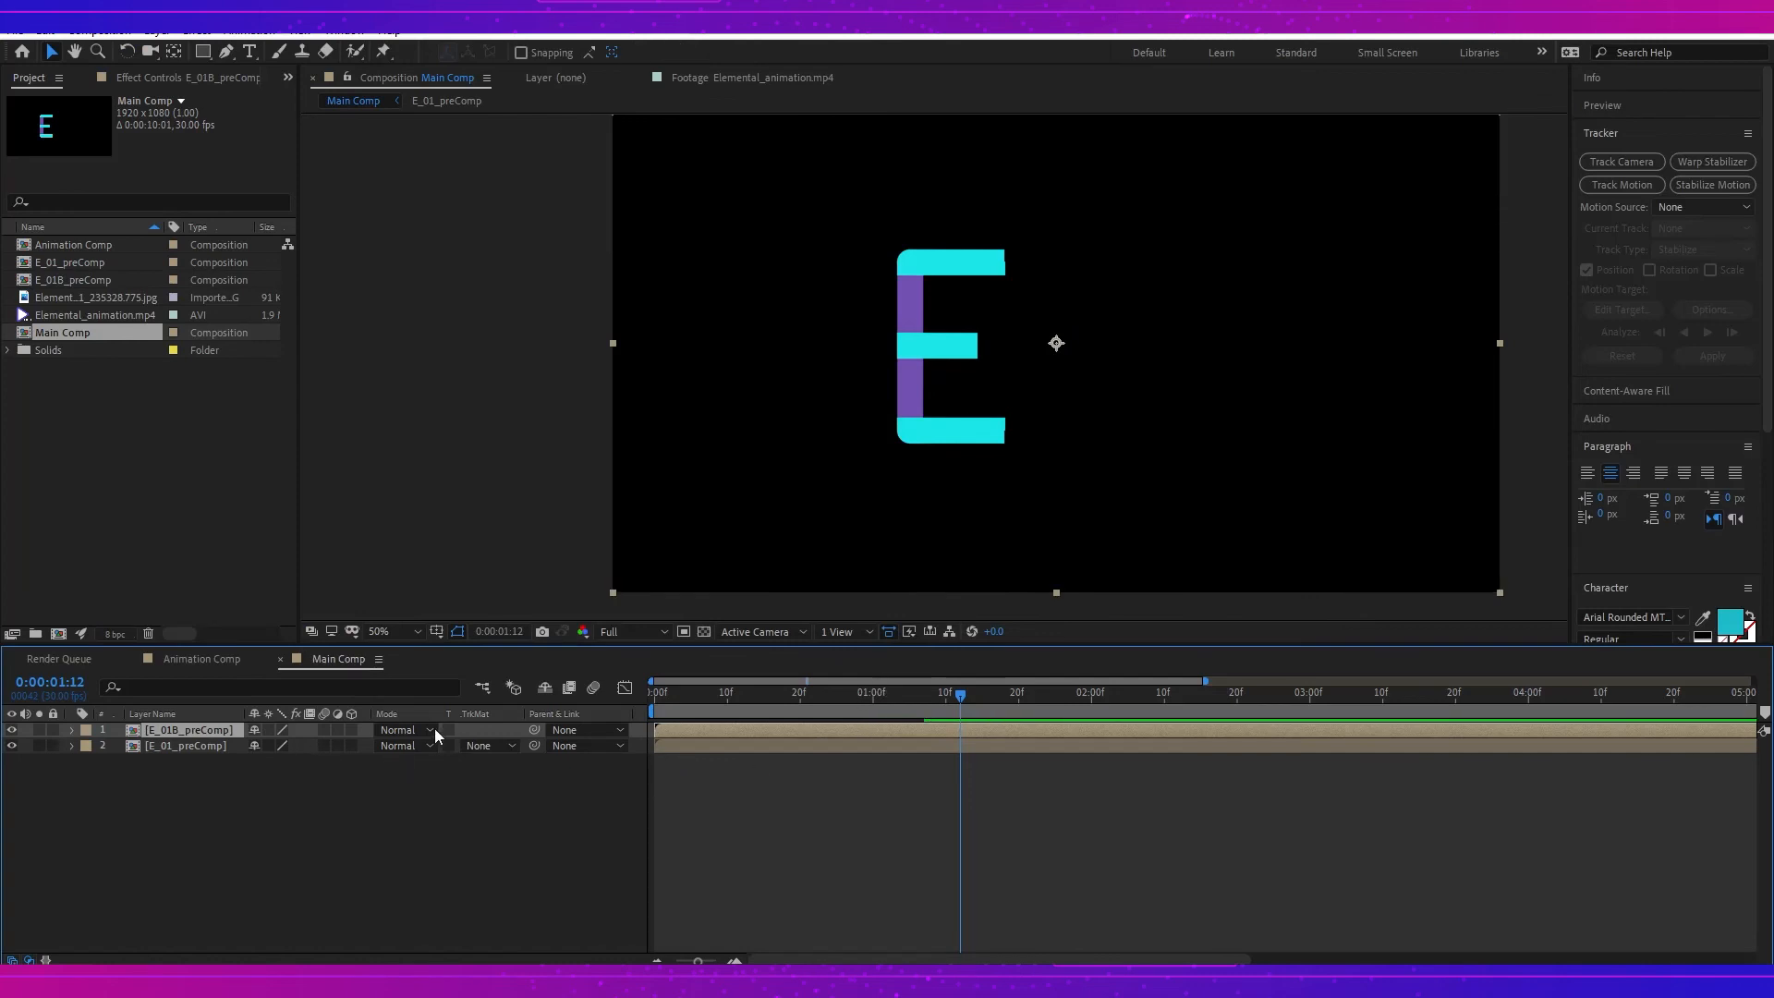
Step: Set the blending mode of E_01B_preComp to Overlay and preview the E animation from the start
click(403, 730)
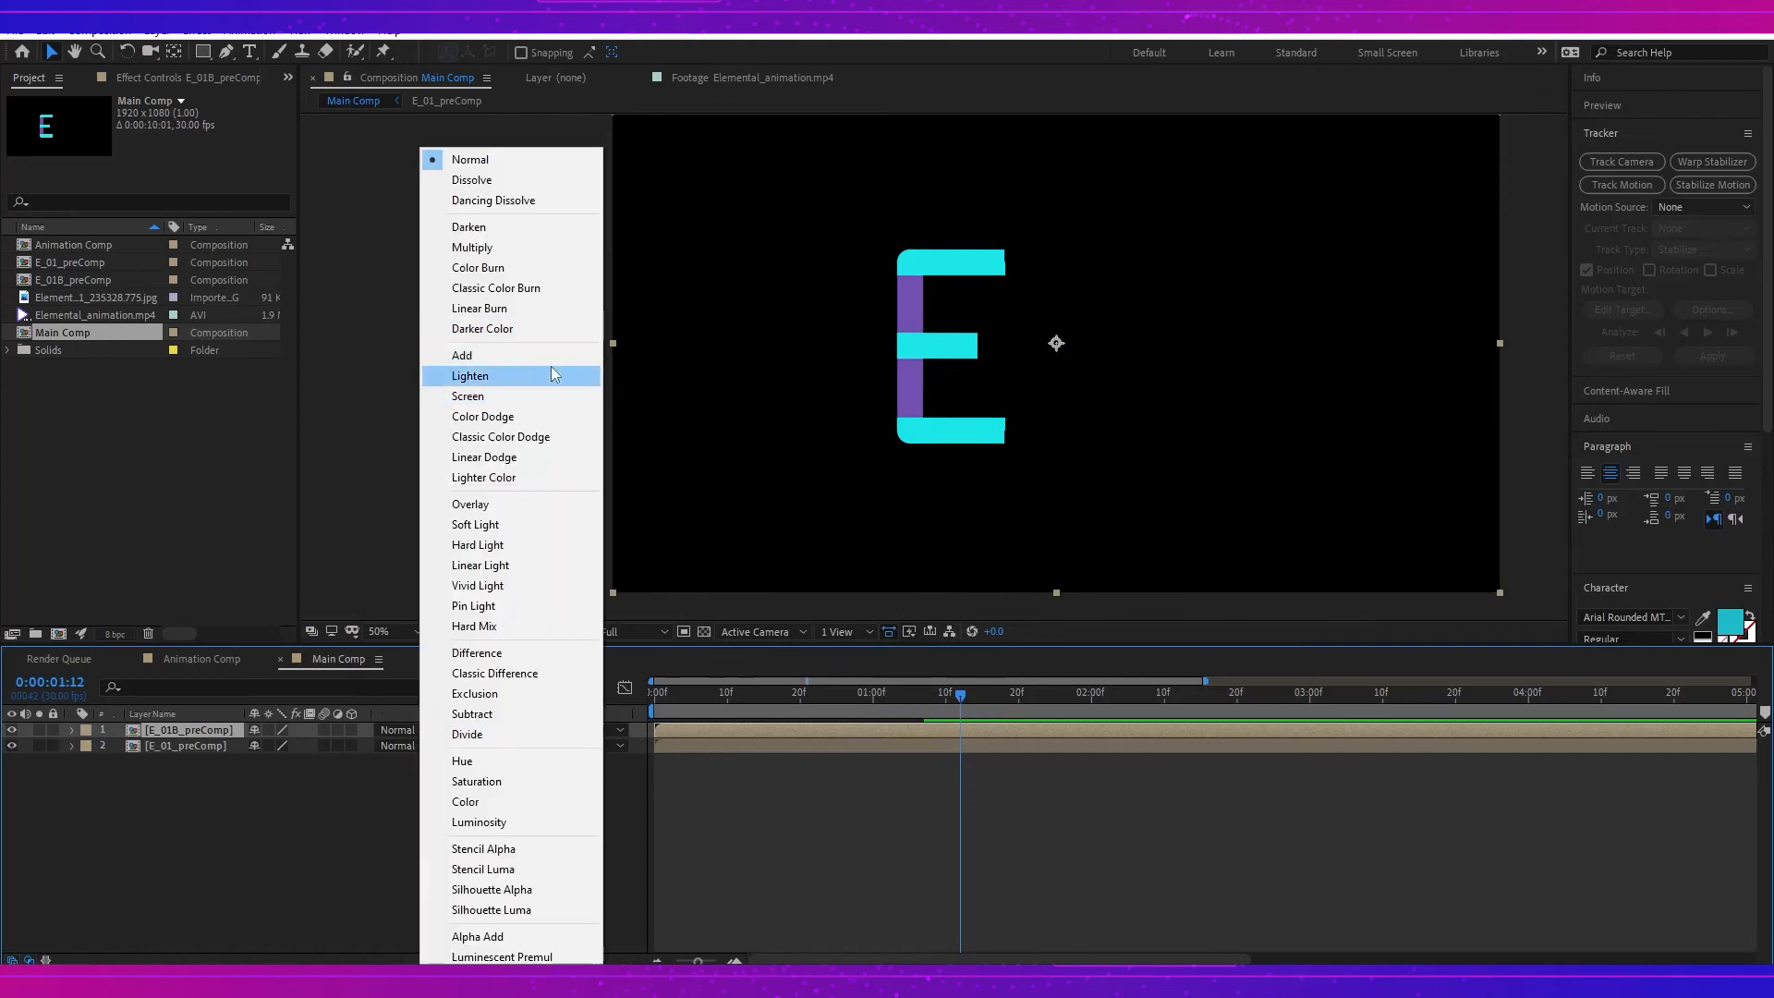
click(540, 505)
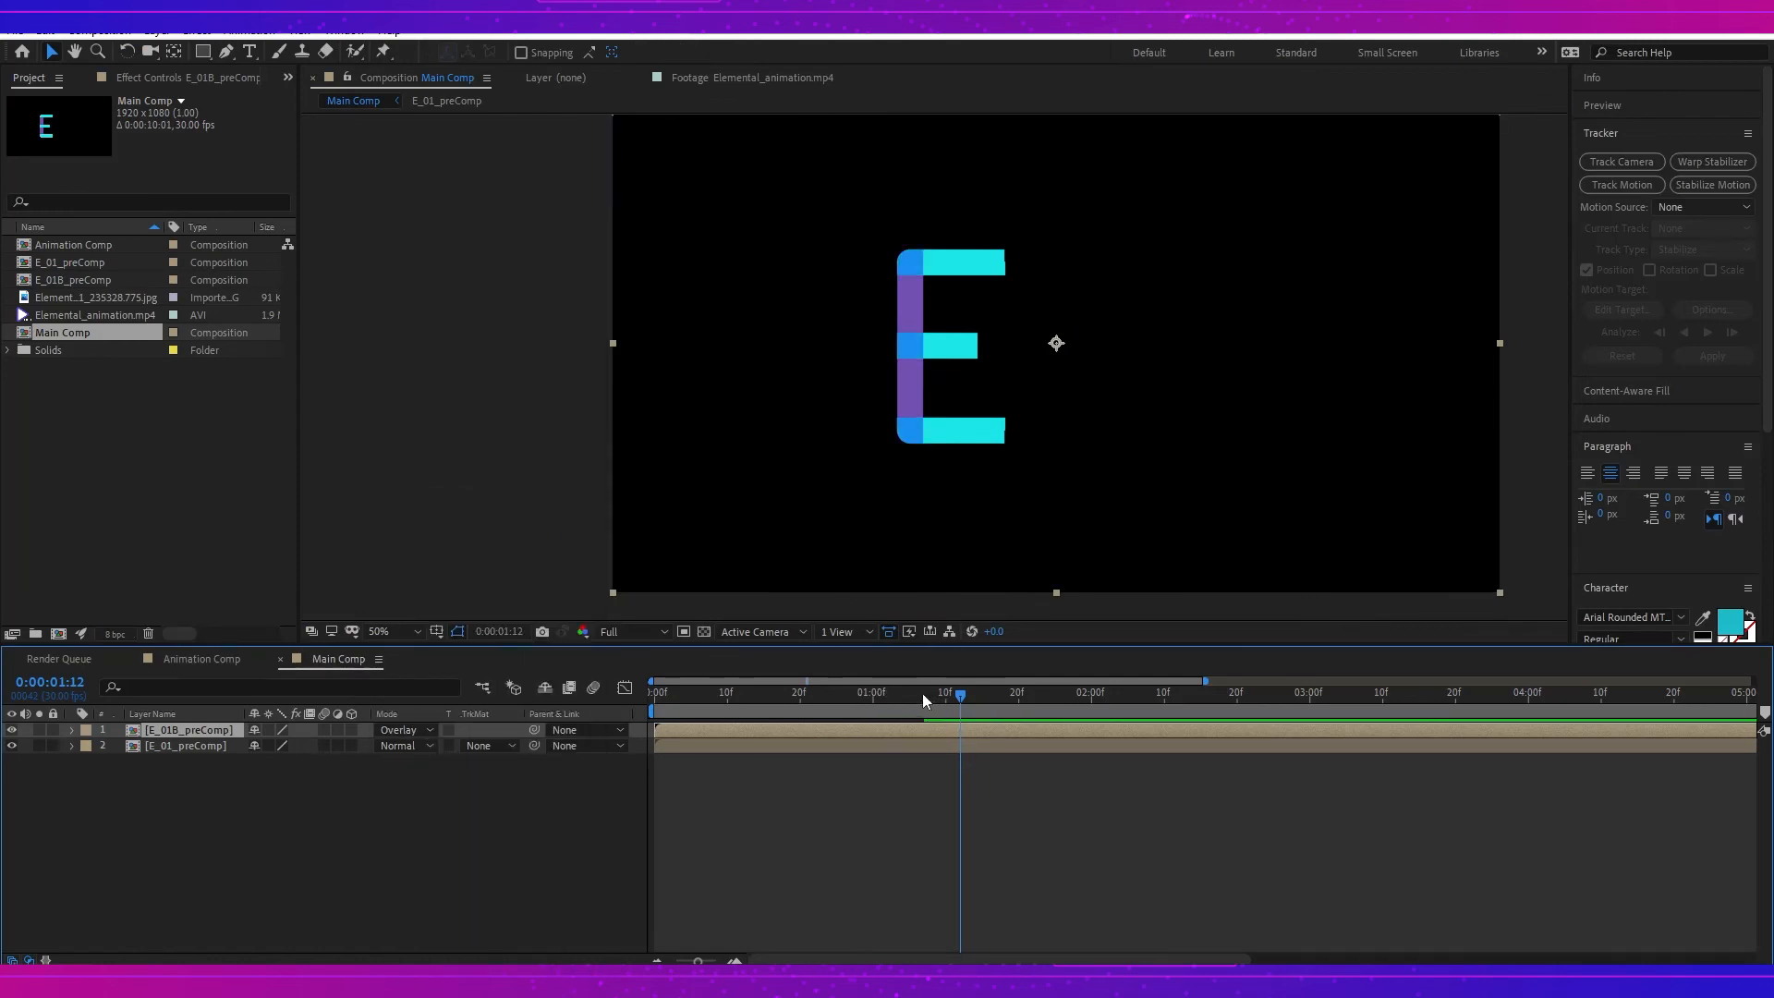
drag(924, 700, 851, 702)
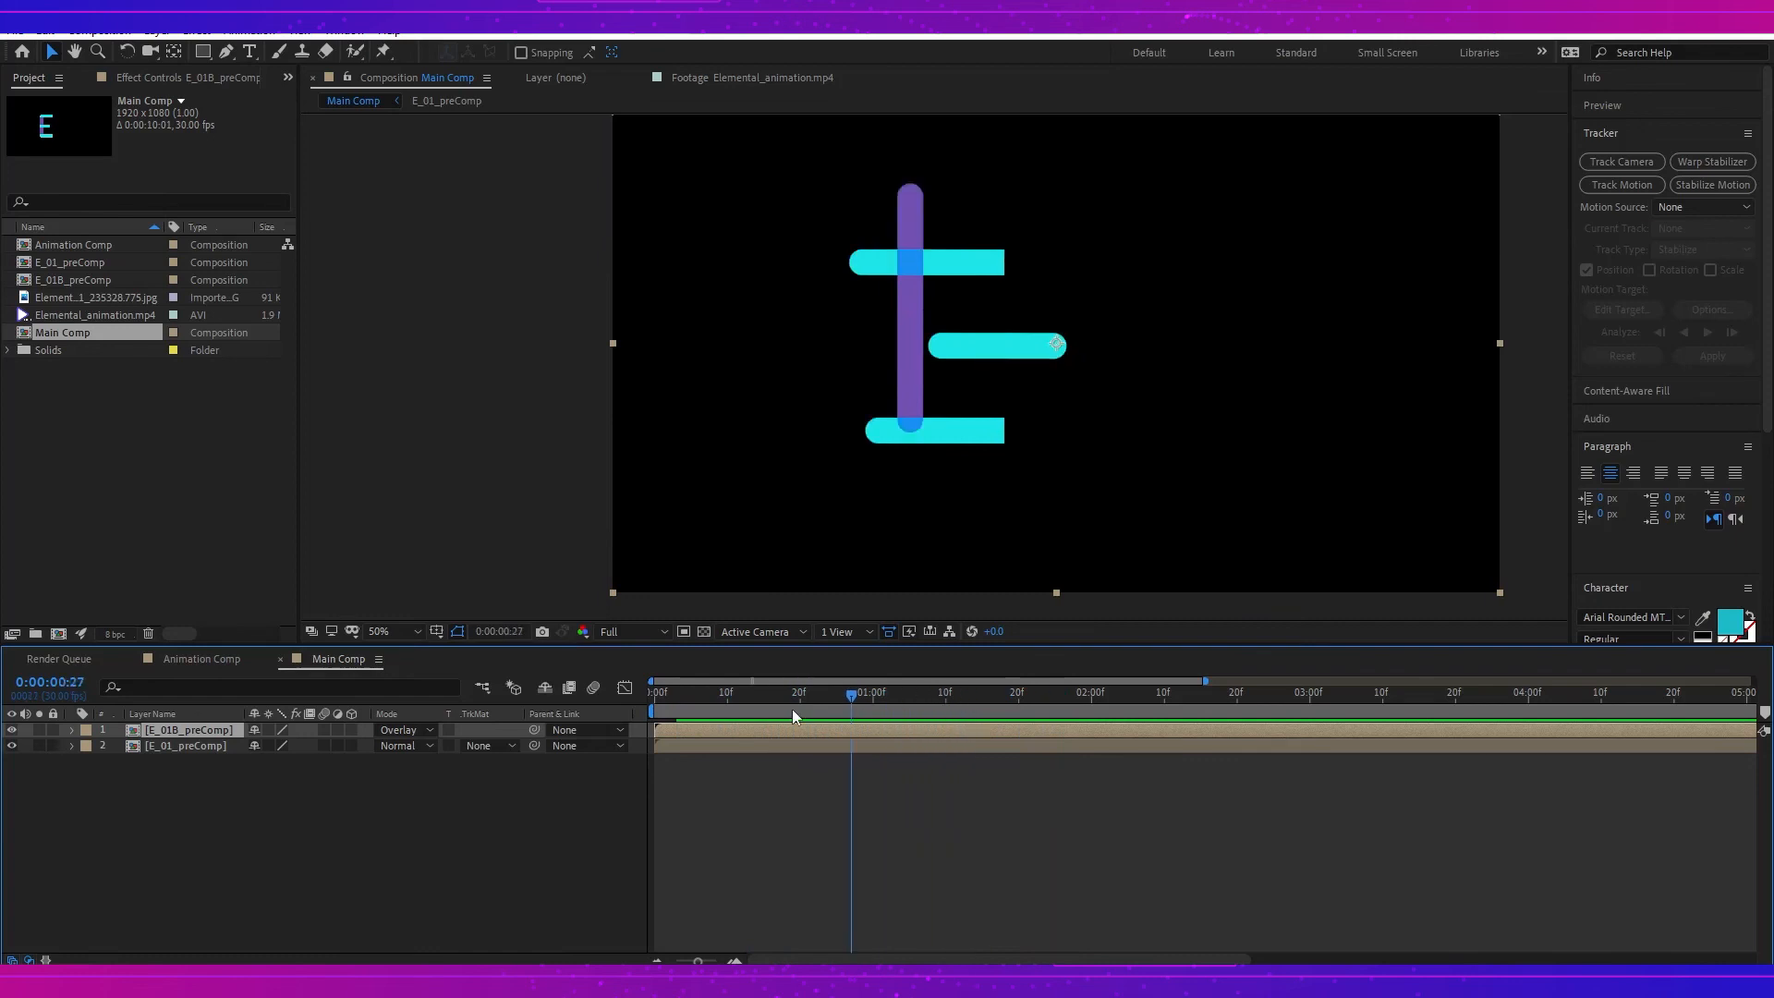
key(Home)
key(space)
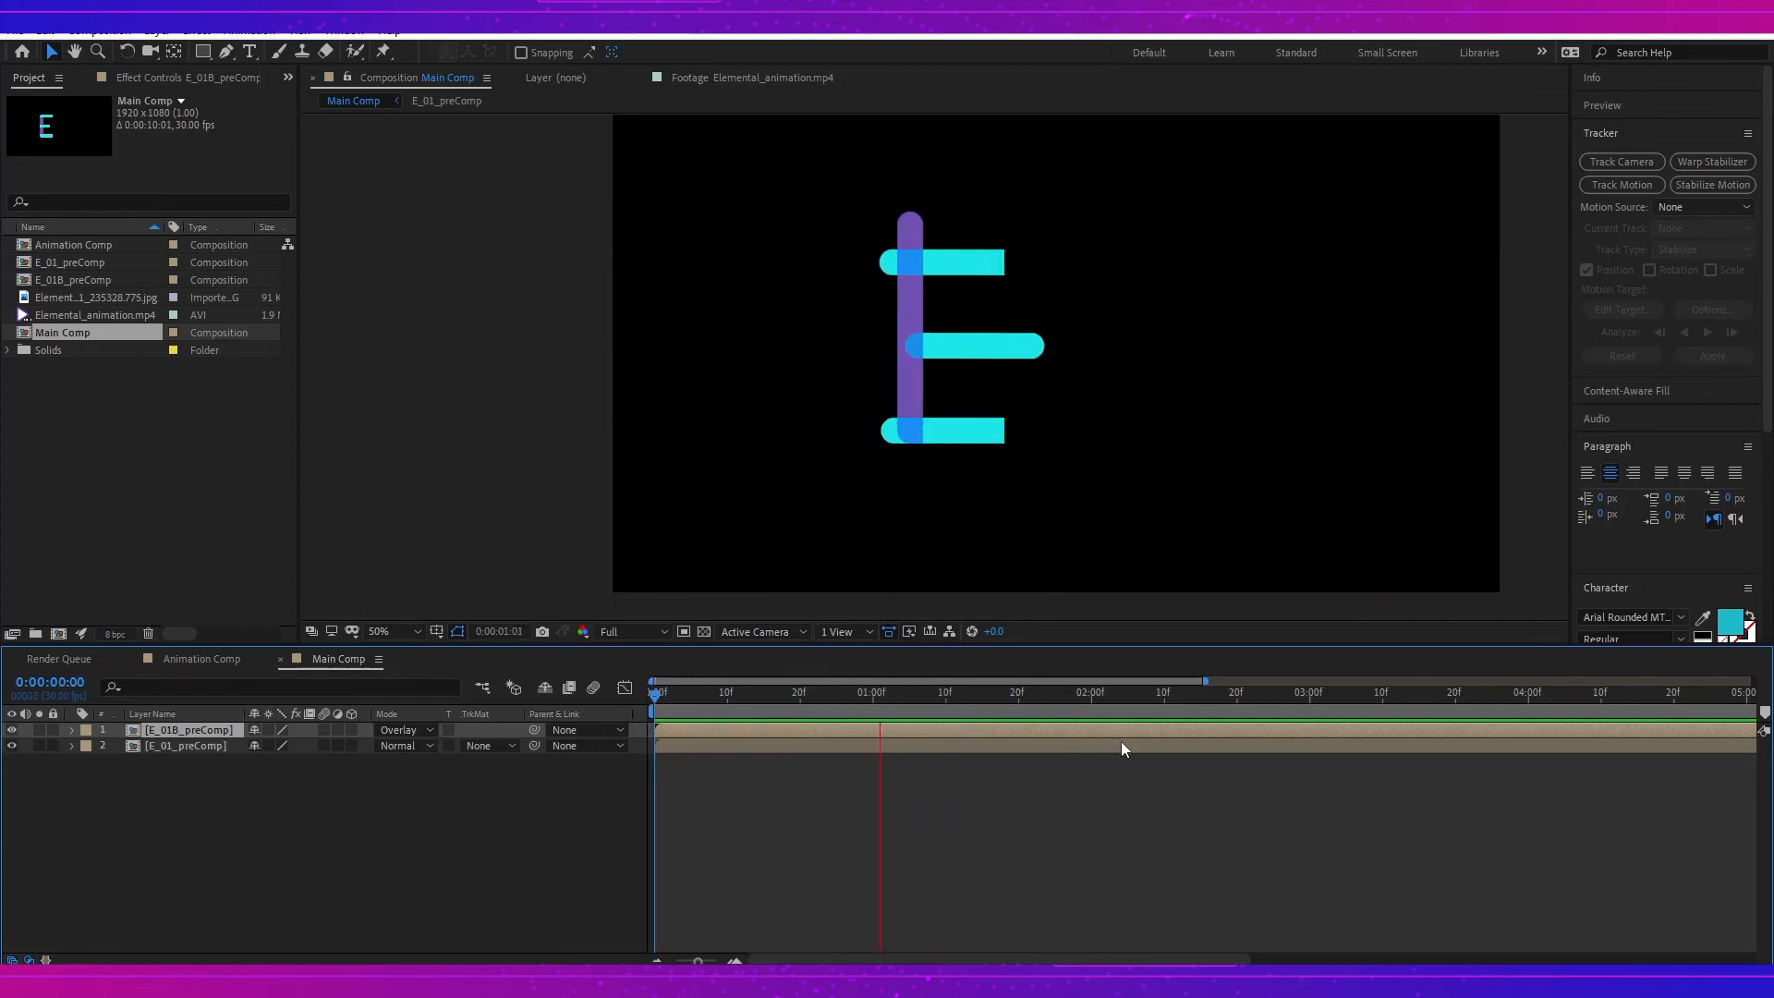
click(925, 714)
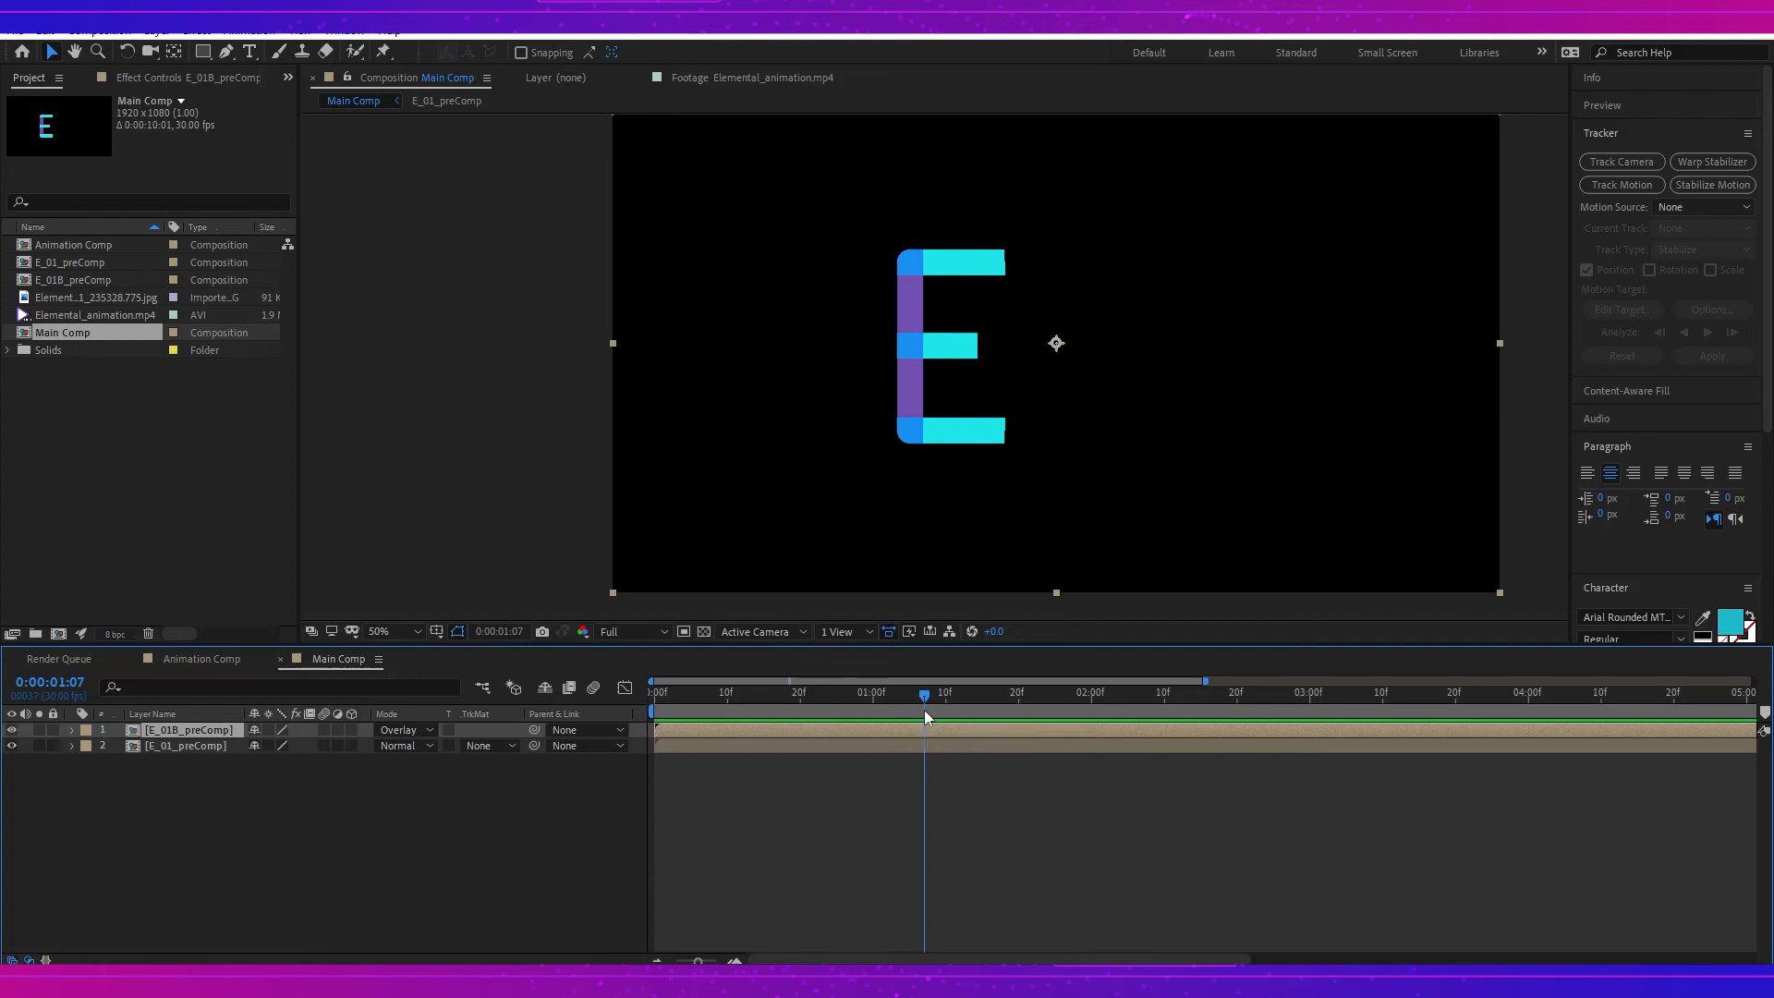
Step: Examine how the overlapping letter strokes blend over time in the finished Animation Comp
click(201, 658)
drag(821, 702, 880, 694)
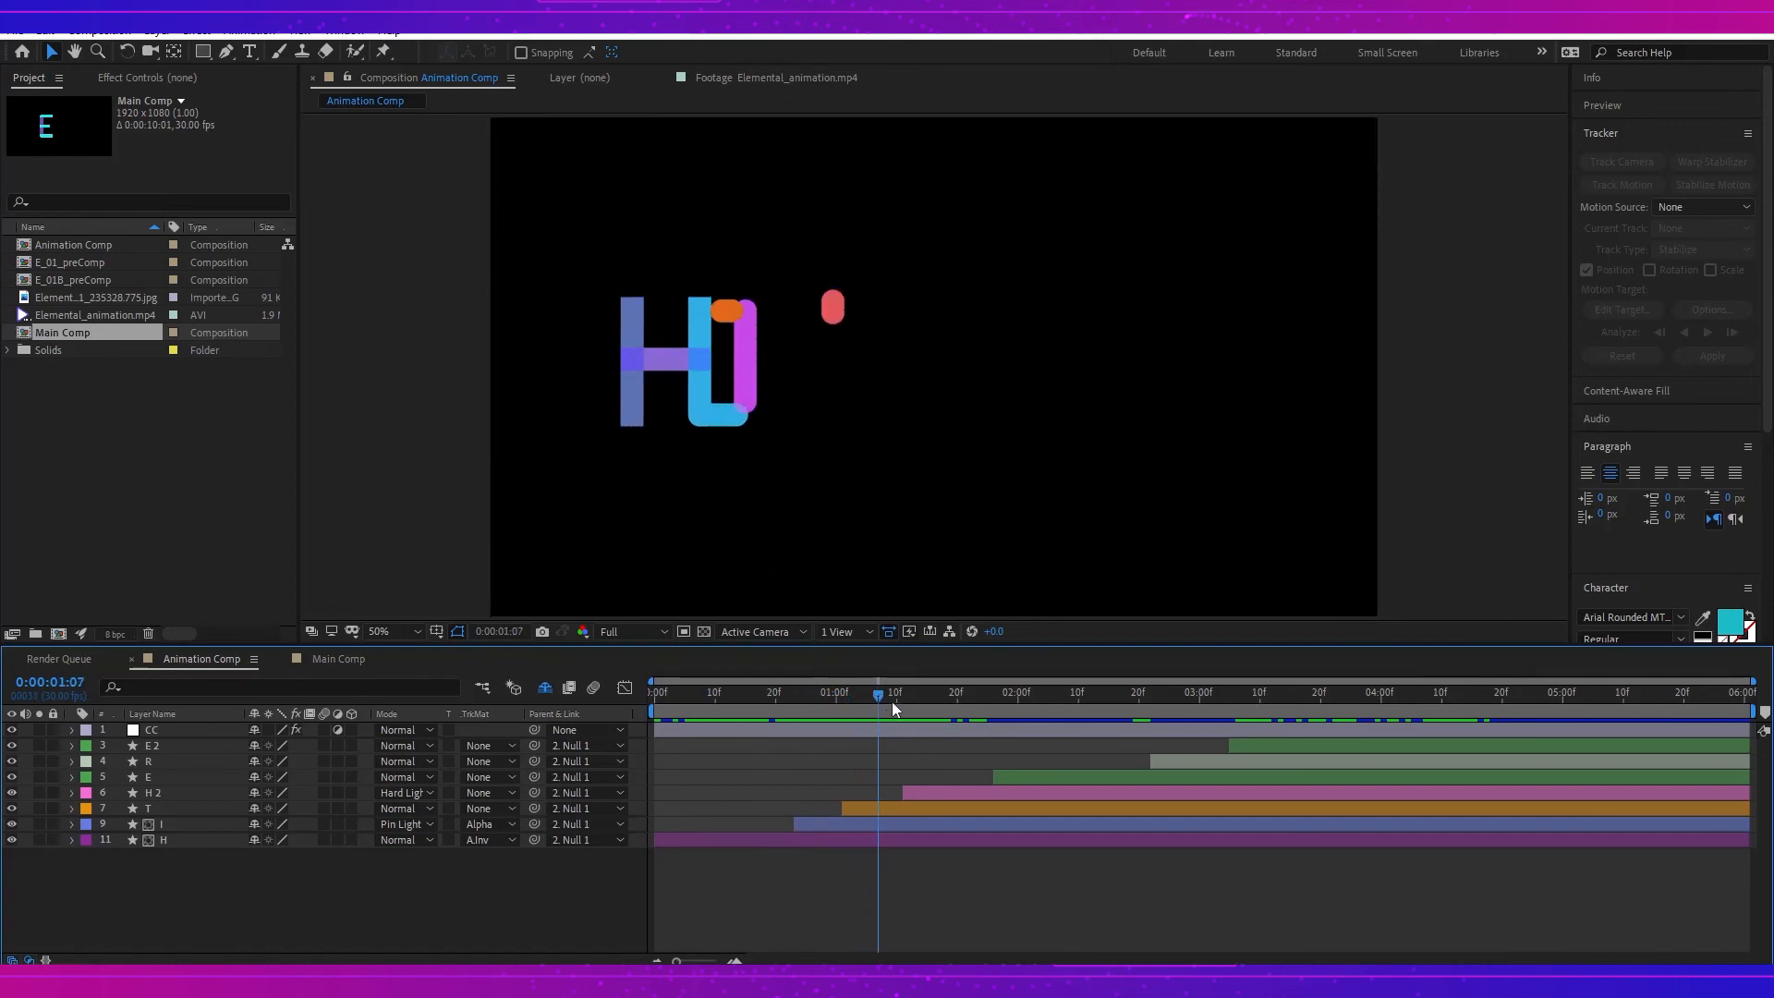
drag(891, 701, 1042, 701)
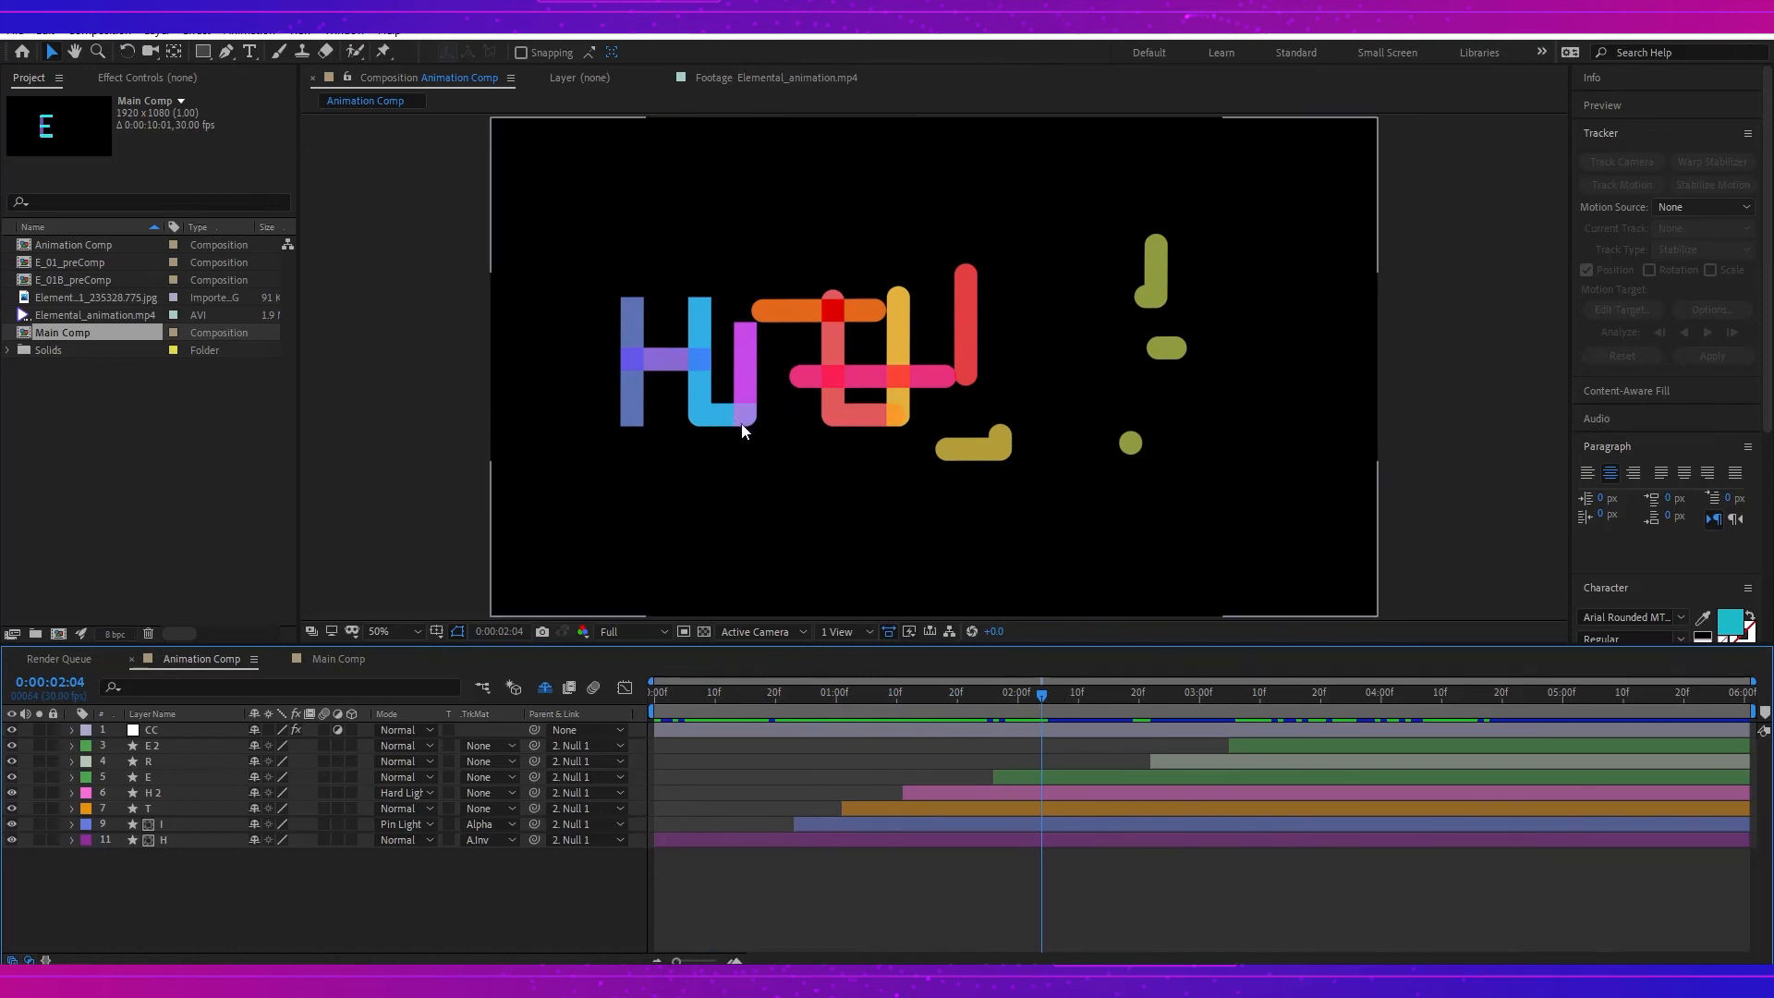
drag(1077, 695, 657, 730)
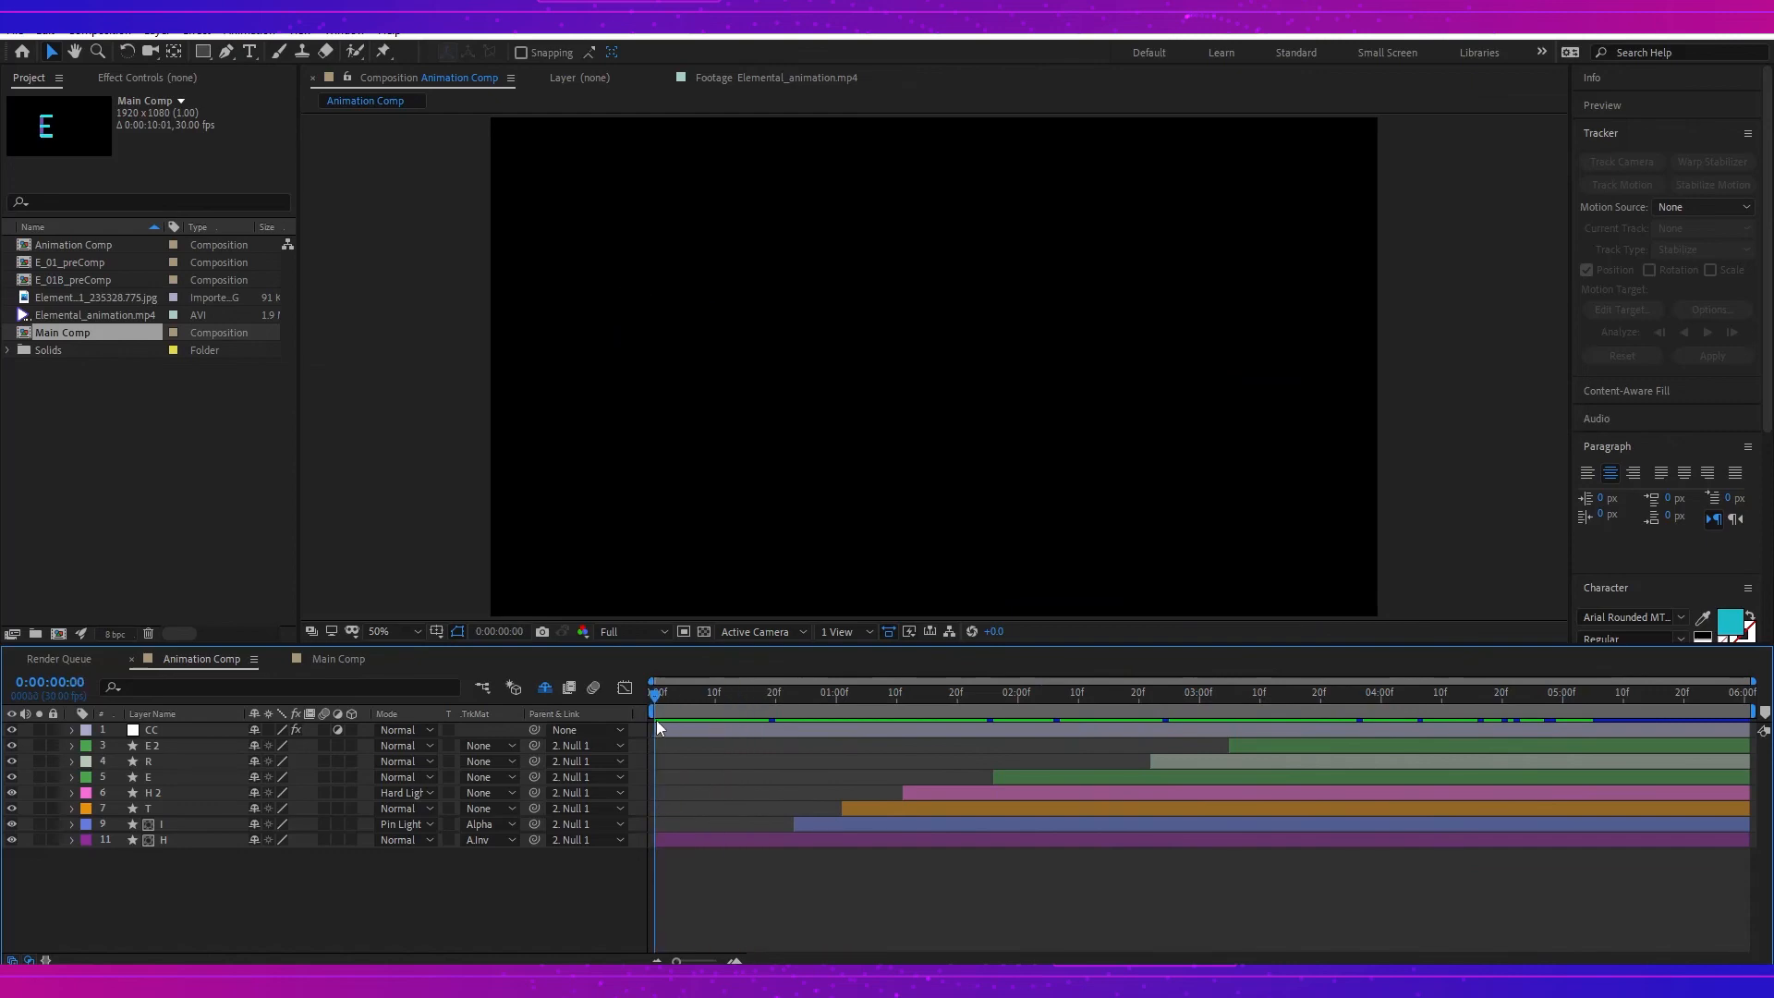